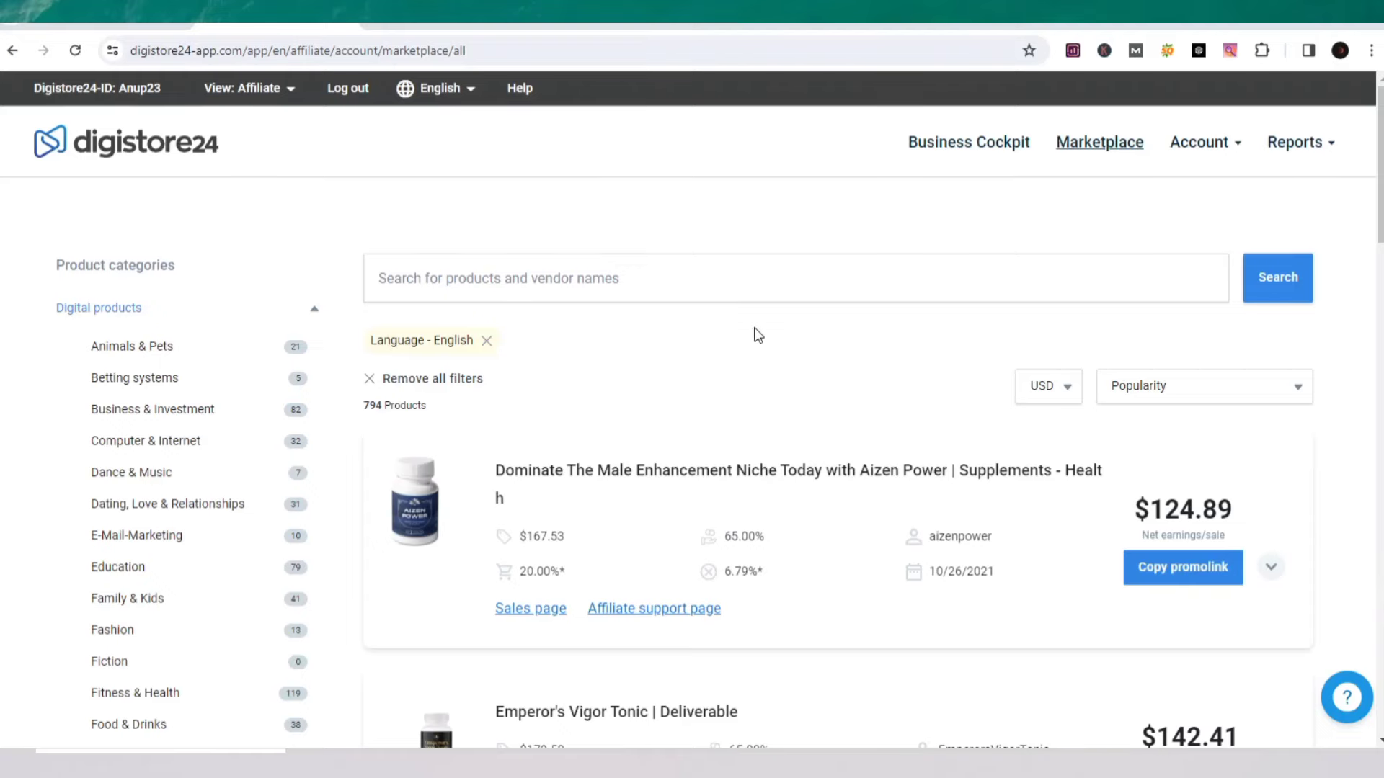
# - Scroll through the English Digistore24 marketplace listings to survey the available products
pyautogui.scroll(-3, 757, 336)
pyautogui.scroll(3, 760, 338)
pyautogui.scroll(-4, 758, 337)
pyautogui.scroll(-2, 758, 336)
pyautogui.scroll(-3, 758, 337)
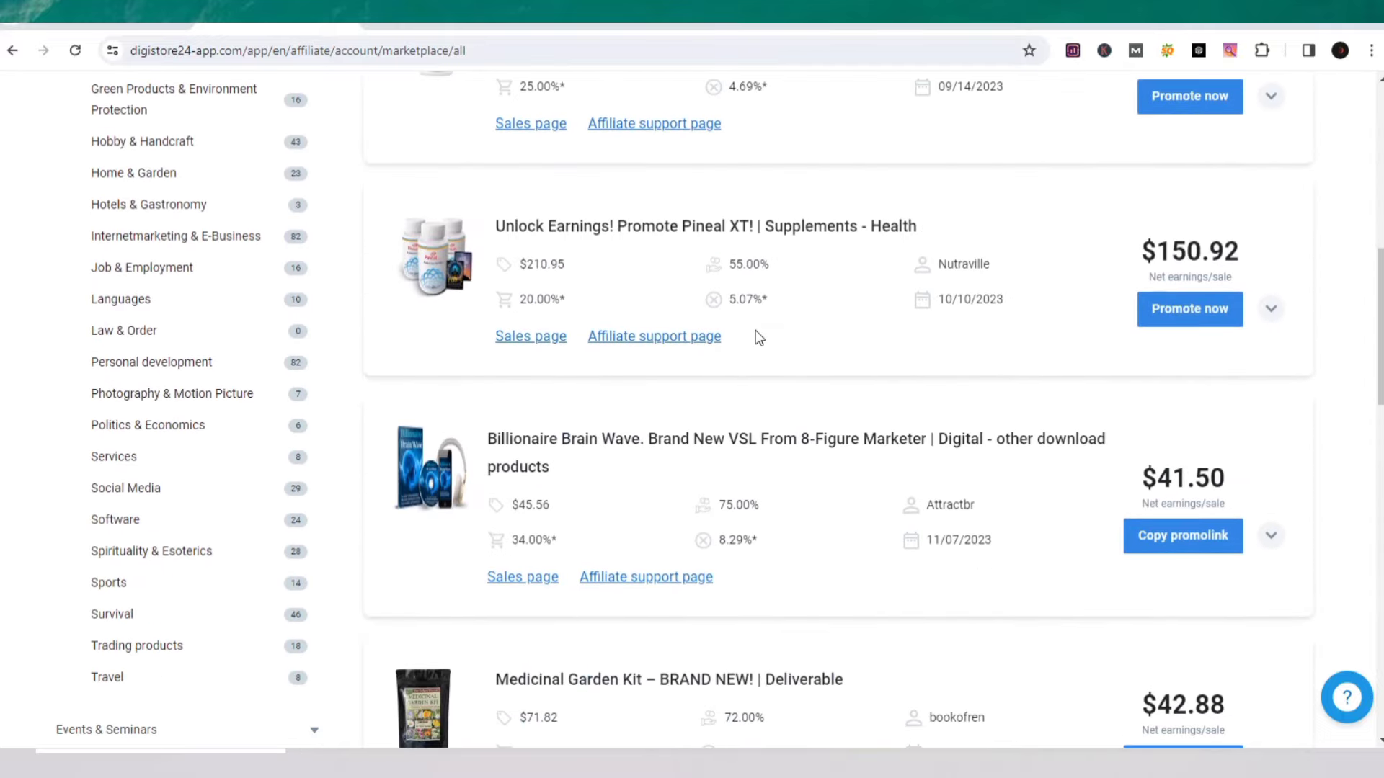
pyautogui.scroll(6, 758, 336)
pyautogui.scroll(3, 758, 336)
pyautogui.scroll(-3, 758, 337)
pyautogui.scroll(-2, 758, 337)
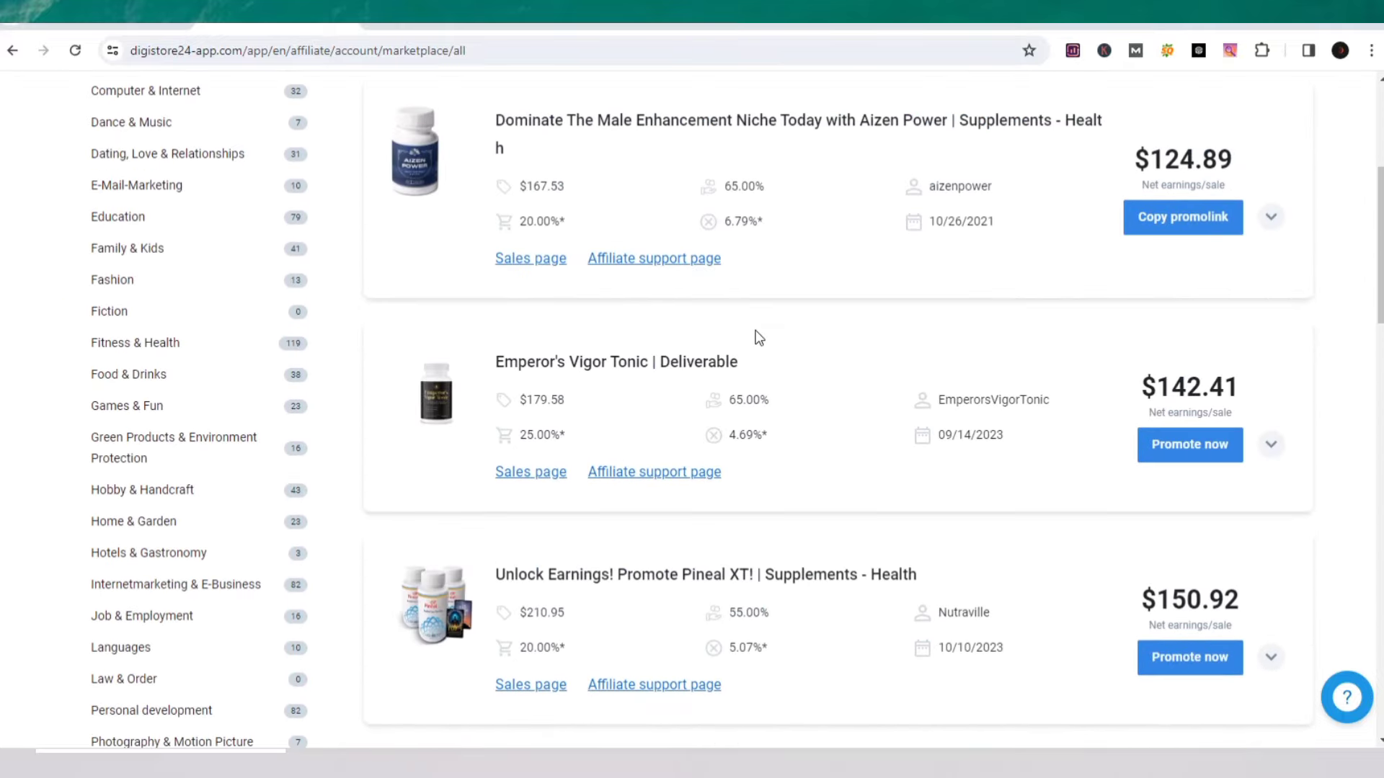
pyautogui.scroll(5, 759, 336)
pyautogui.scroll(-2, 759, 337)
pyautogui.scroll(-3, 759, 336)
pyautogui.scroll(5, 759, 337)
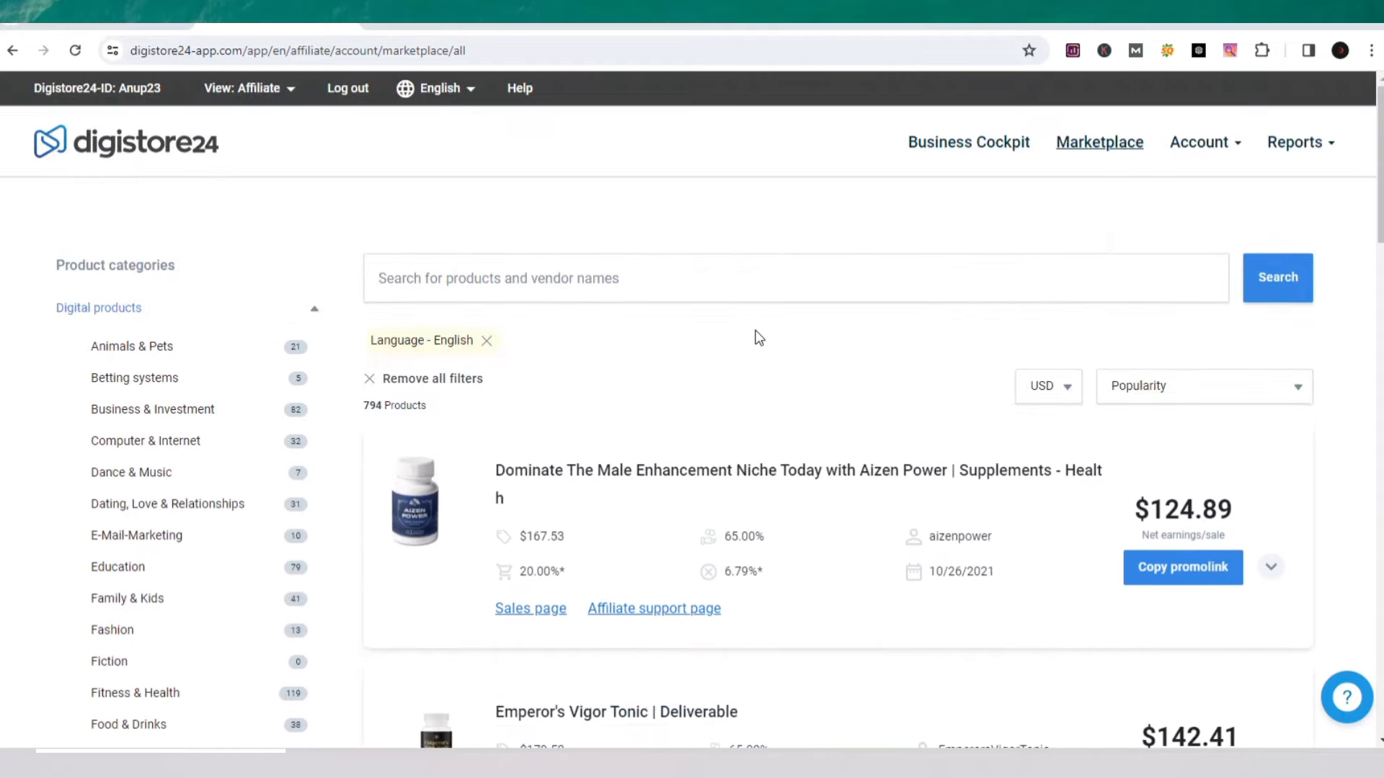
pyautogui.scroll(-1, 758, 337)
pyautogui.scroll(-4, 758, 337)
pyautogui.scroll(2, 758, 336)
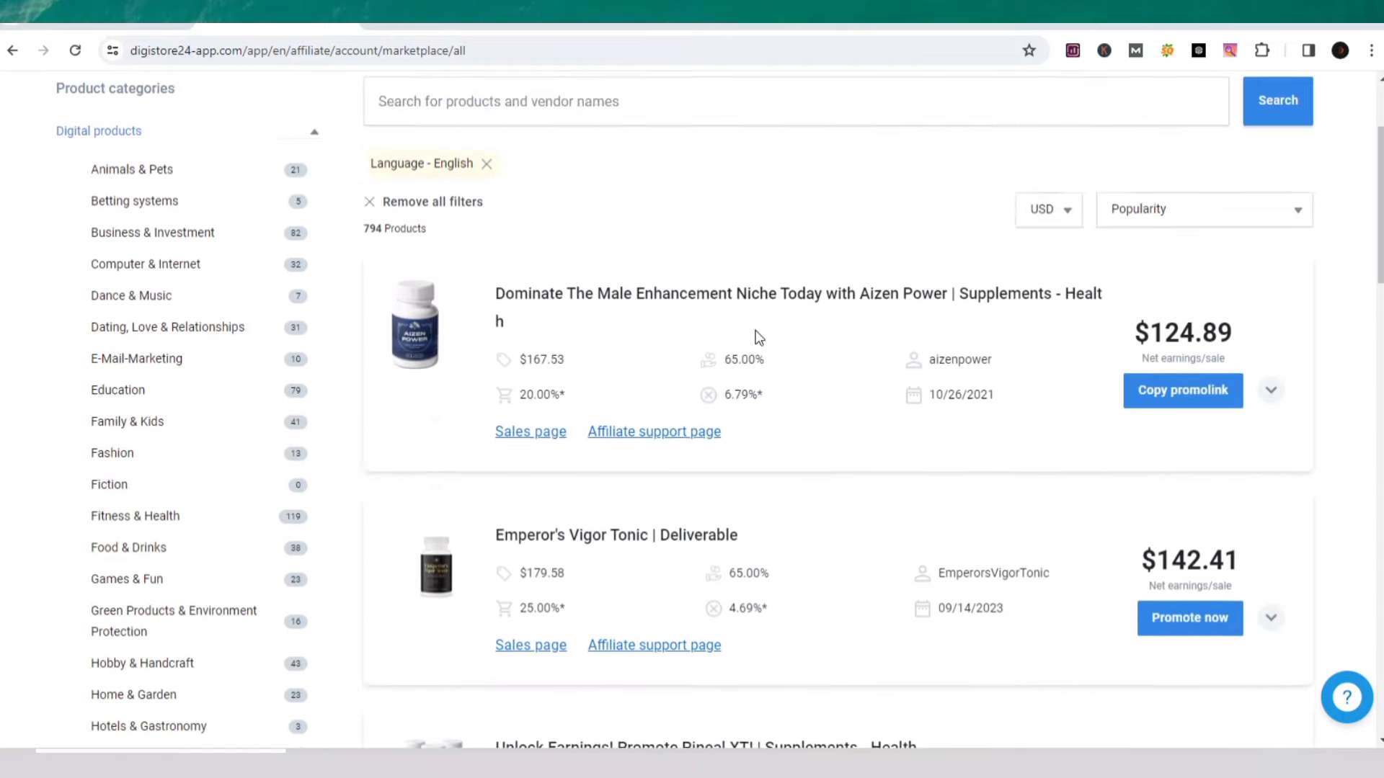
pyautogui.scroll(3, 759, 337)
pyautogui.scroll(-2, 759, 337)
pyautogui.scroll(-3, 759, 336)
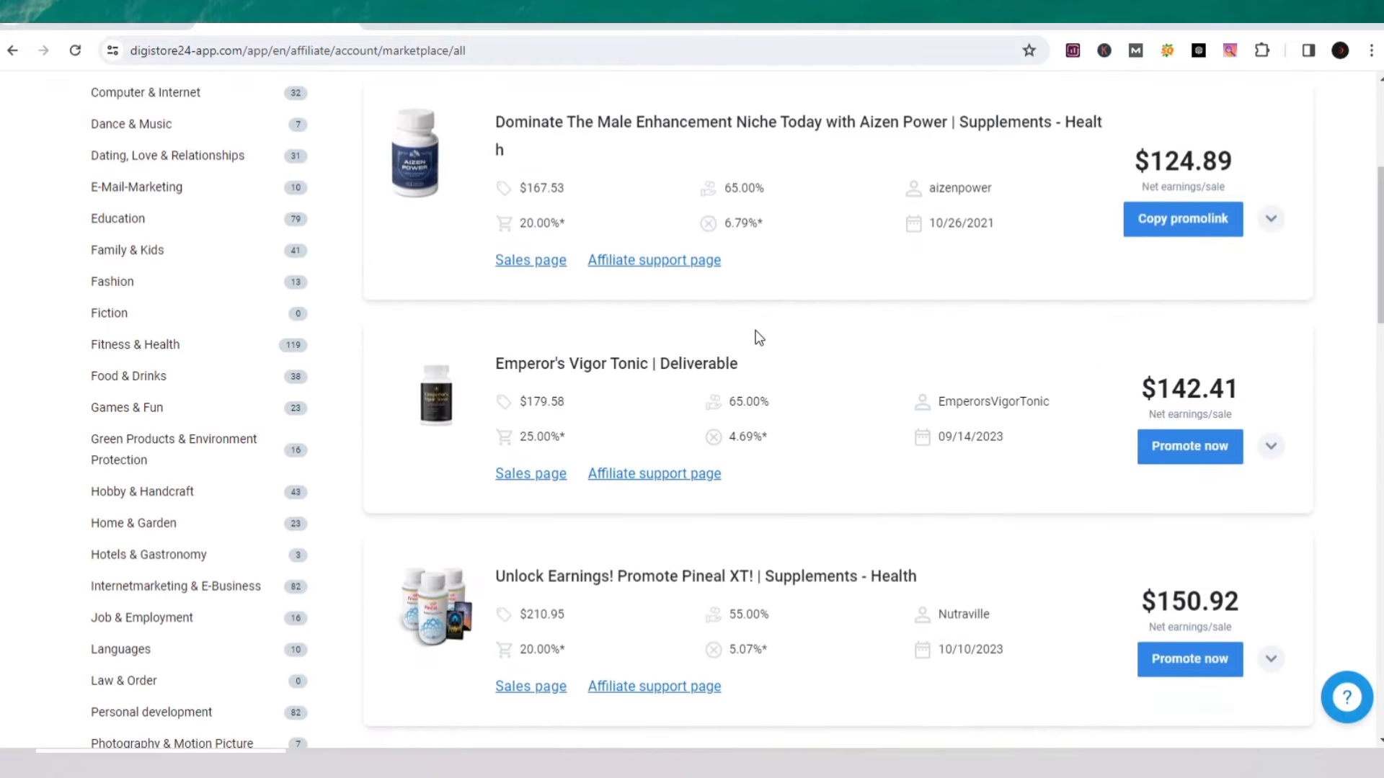
pyautogui.scroll(2, 759, 337)
pyautogui.scroll(2, 759, 337)
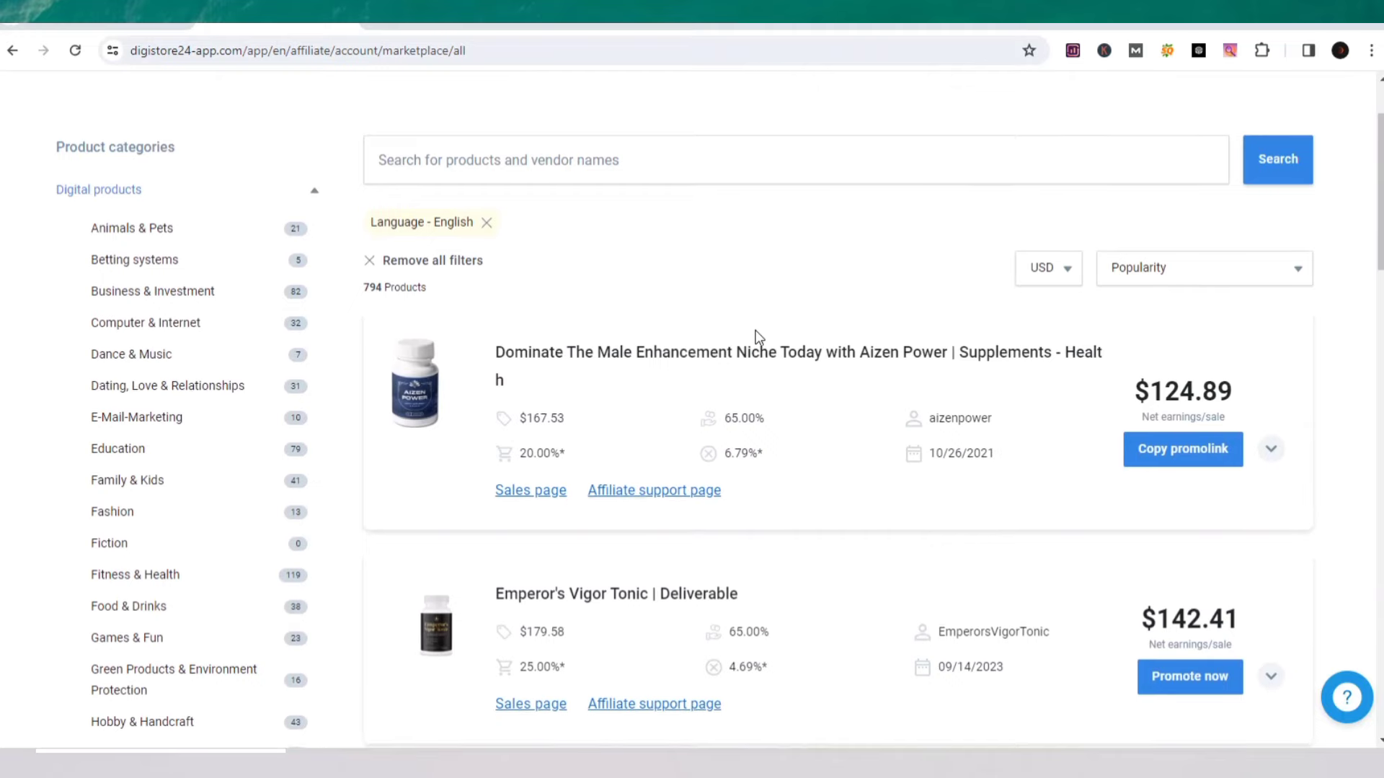
pyautogui.scroll(-2, 758, 336)
pyautogui.scroll(4, 758, 337)
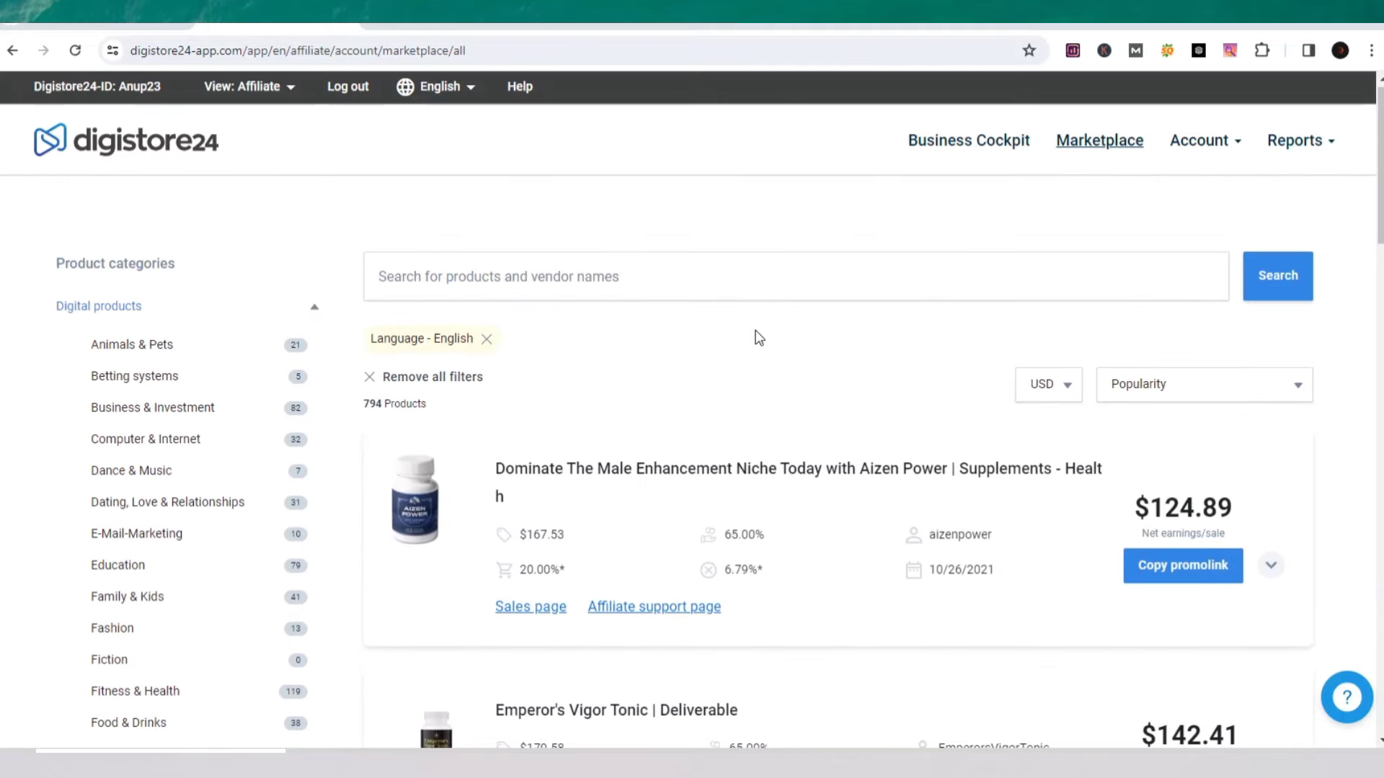
pyautogui.scroll(-1, 758, 336)
pyautogui.scroll(-3, 758, 336)
pyautogui.scroll(4, 758, 337)
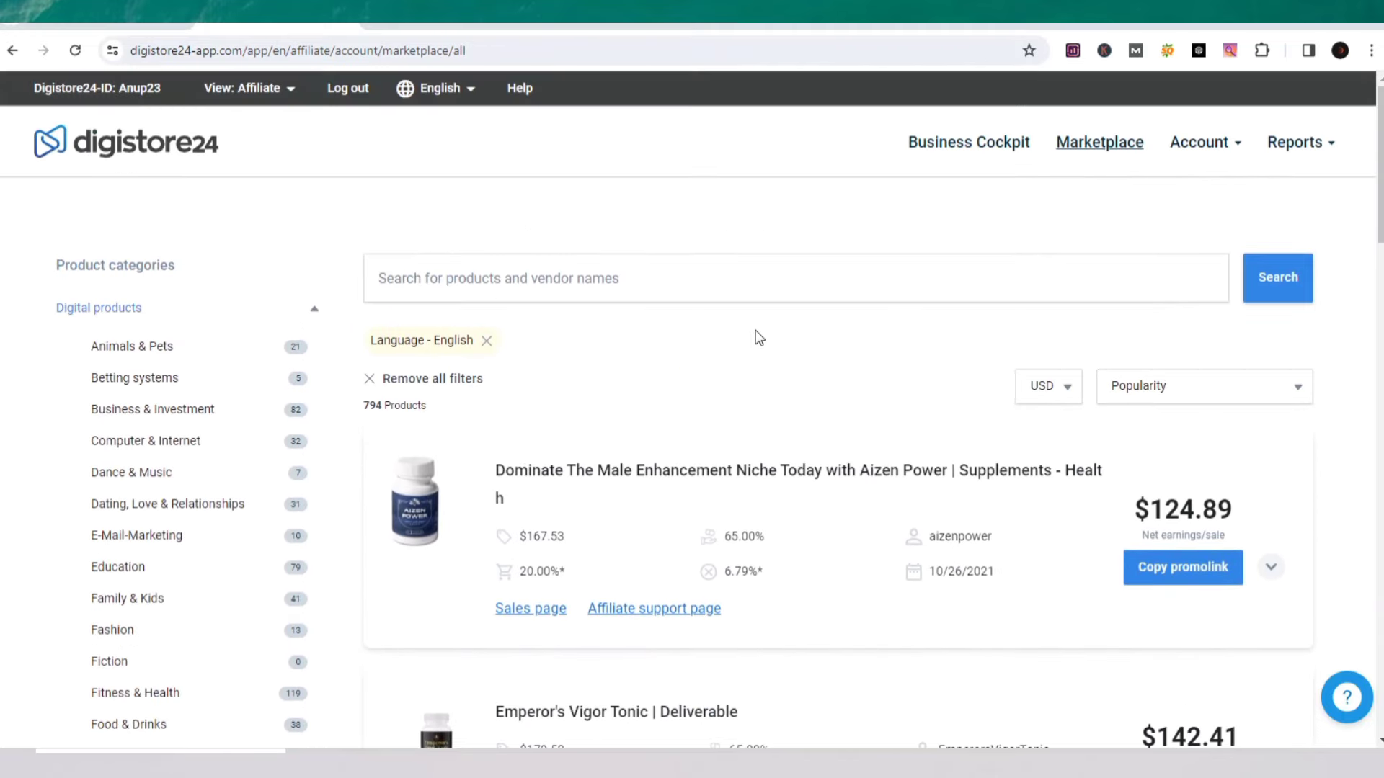
pyautogui.scroll(-4, 758, 336)
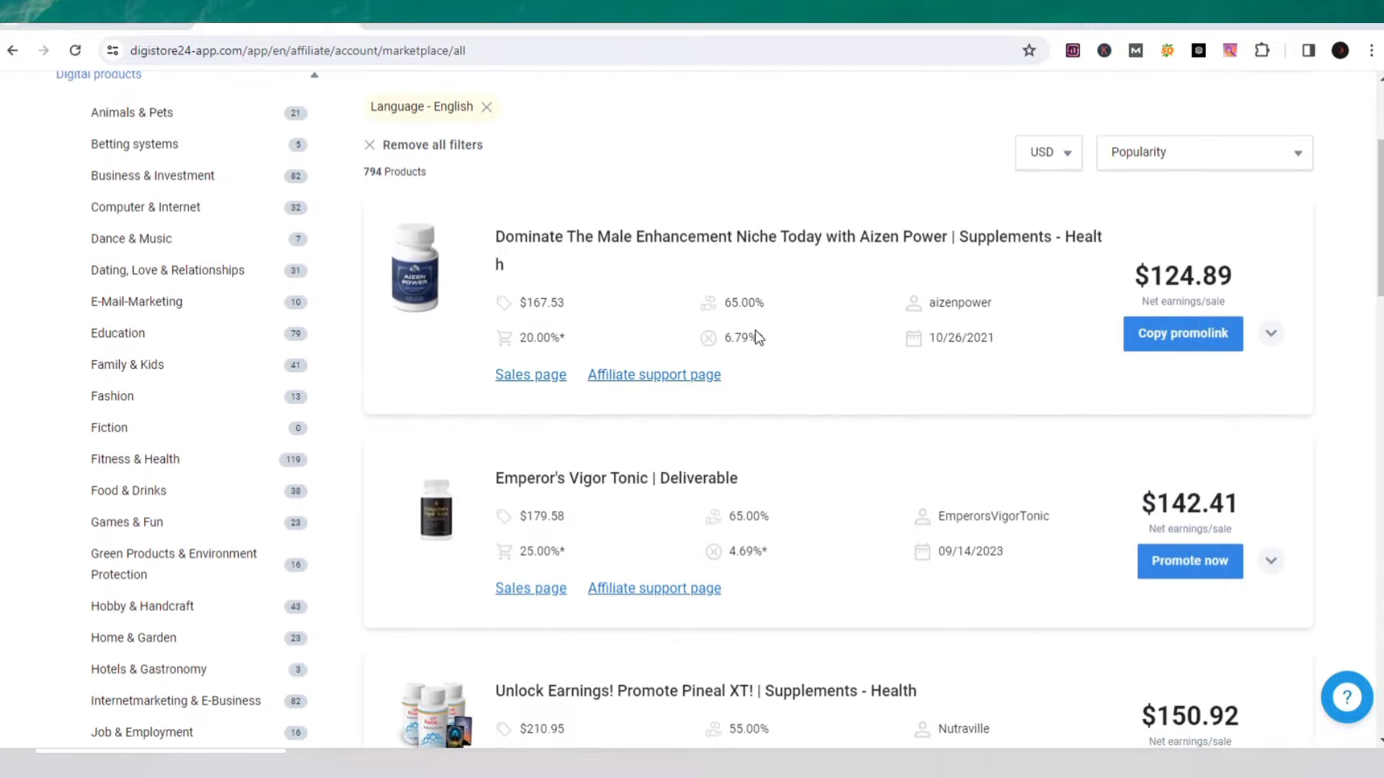
pyautogui.scroll(4, 758, 336)
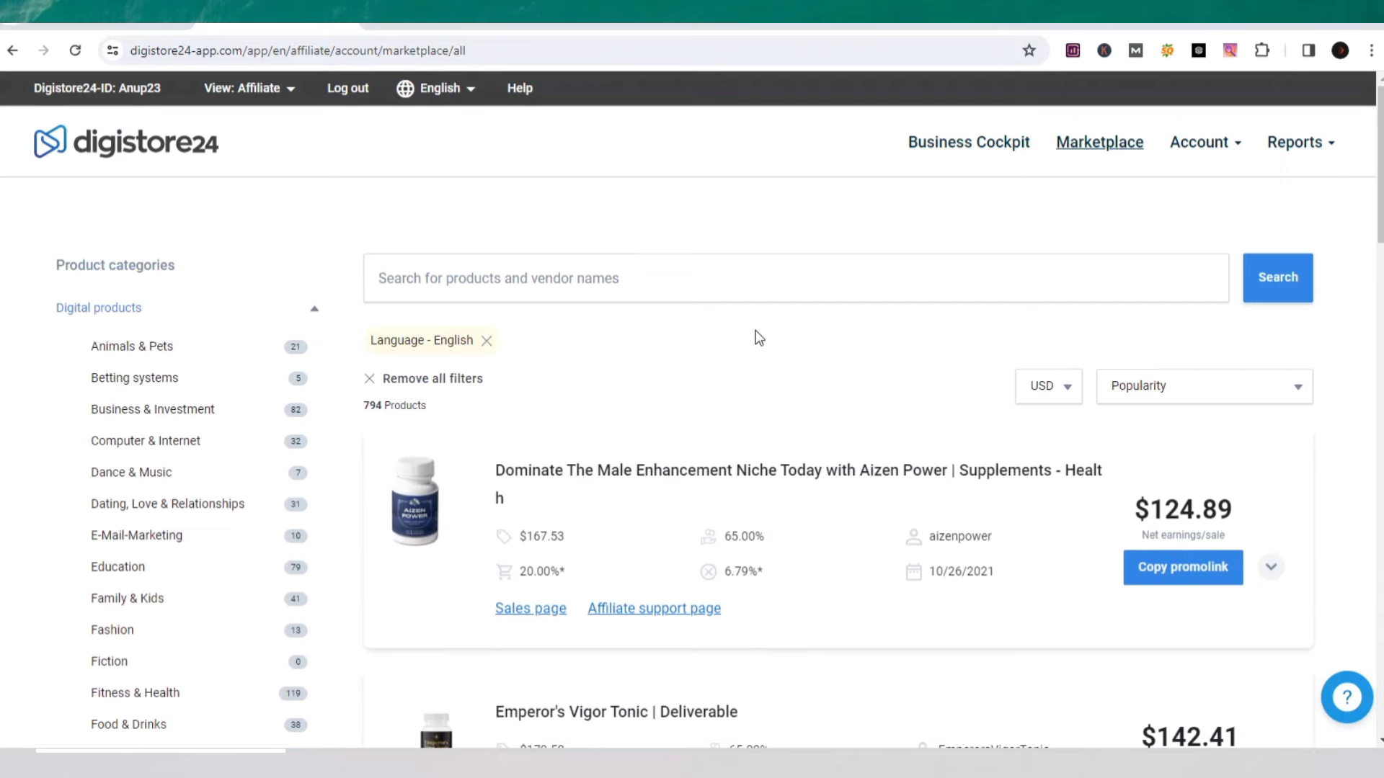
pyautogui.scroll(-2, 758, 336)
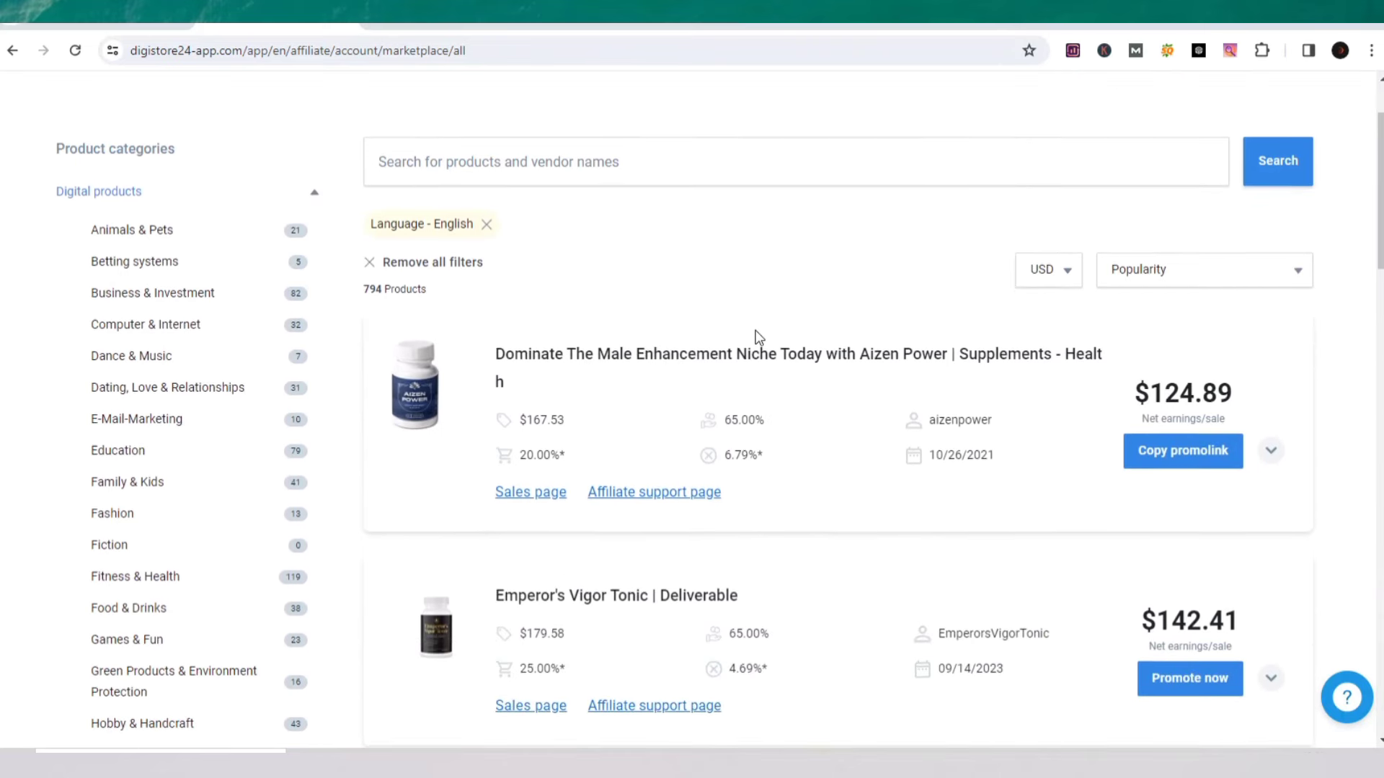
pyautogui.scroll(2, 758, 337)
pyautogui.scroll(-1, 758, 337)
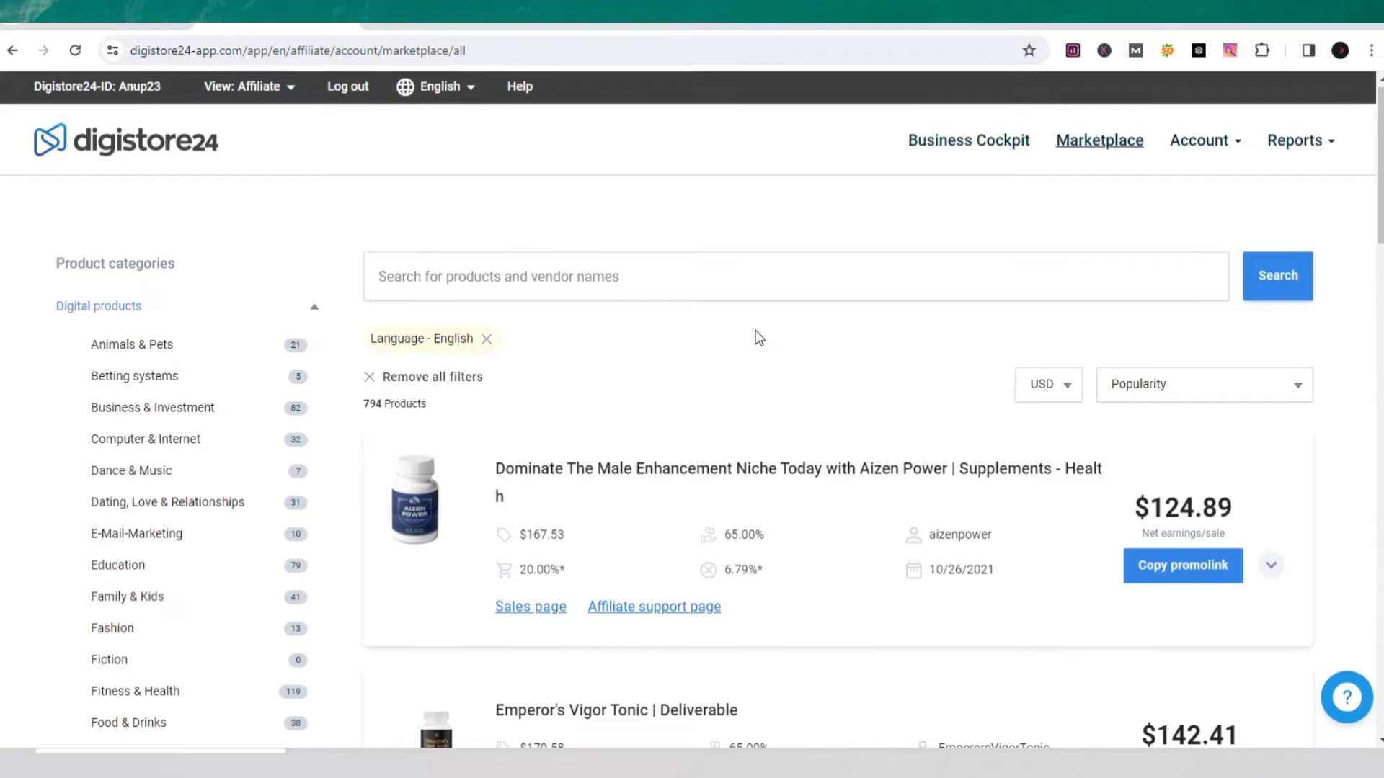
pyautogui.scroll(-4, 758, 336)
pyautogui.scroll(4, 758, 336)
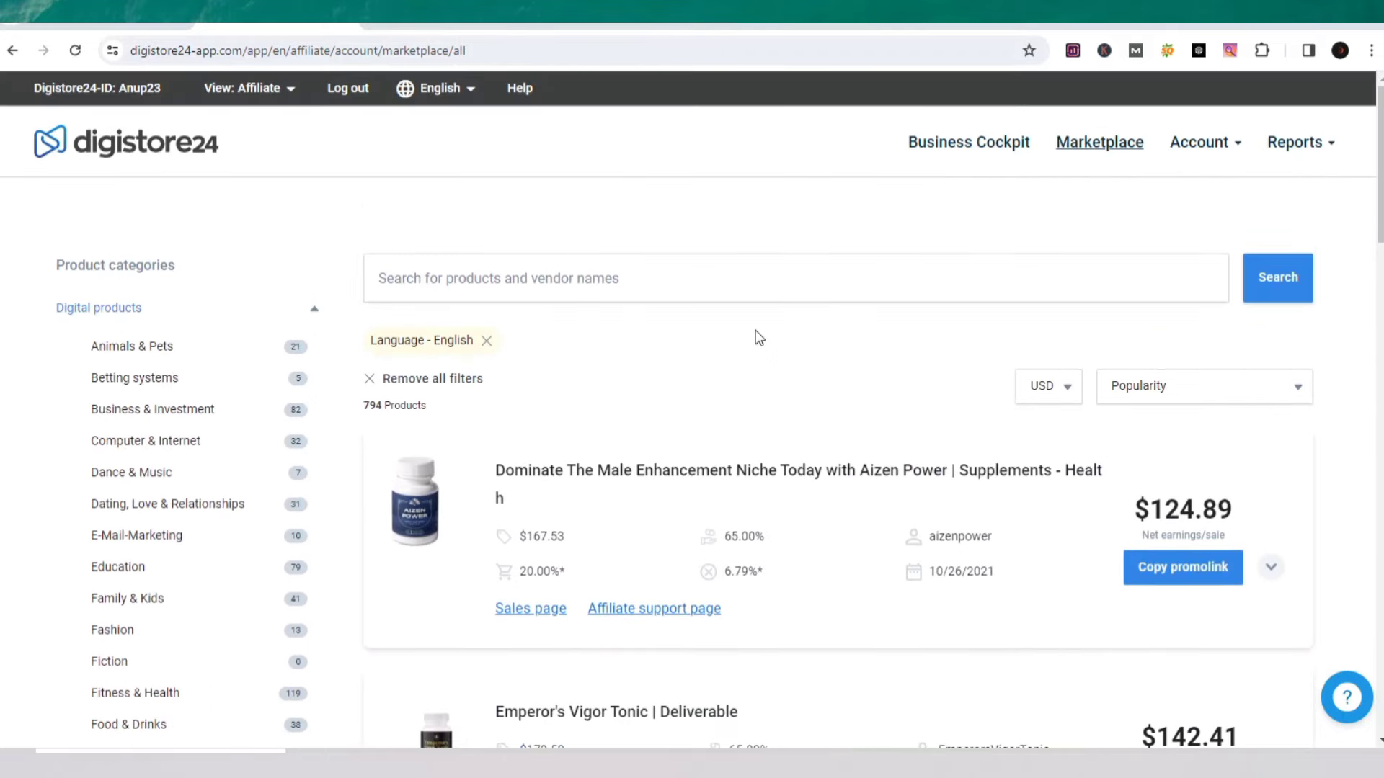
pyautogui.scroll(-1, 758, 337)
pyautogui.scroll(-4, 758, 336)
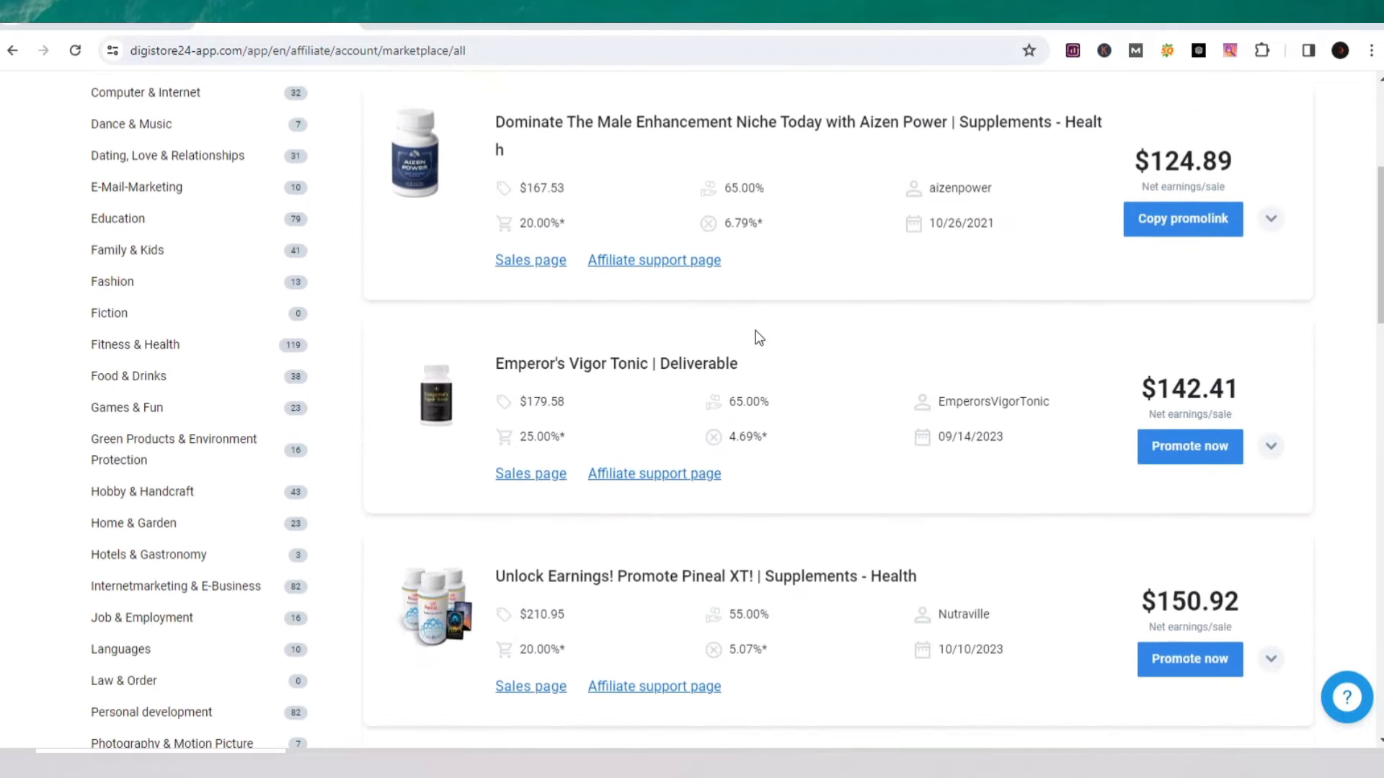
pyautogui.scroll(5, 758, 337)
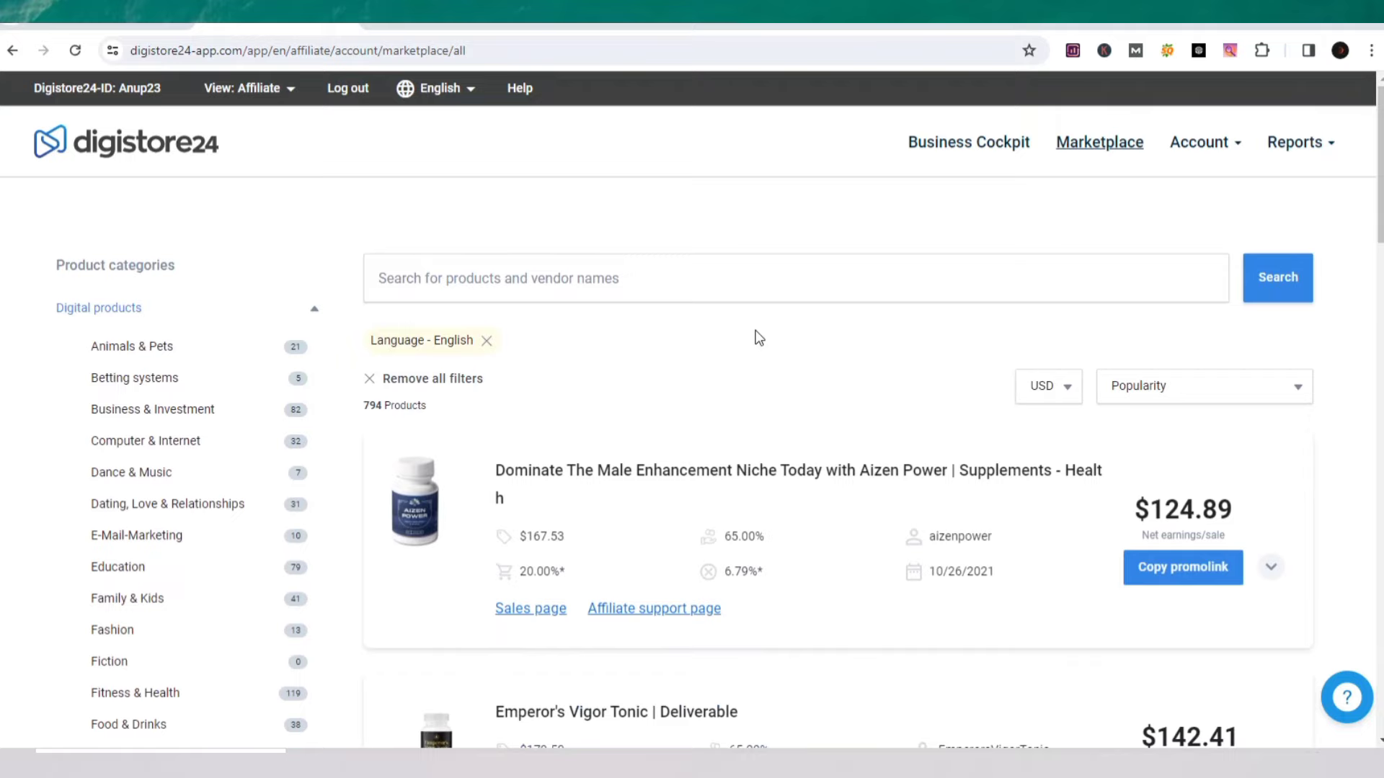
pyautogui.scroll(-5, 758, 337)
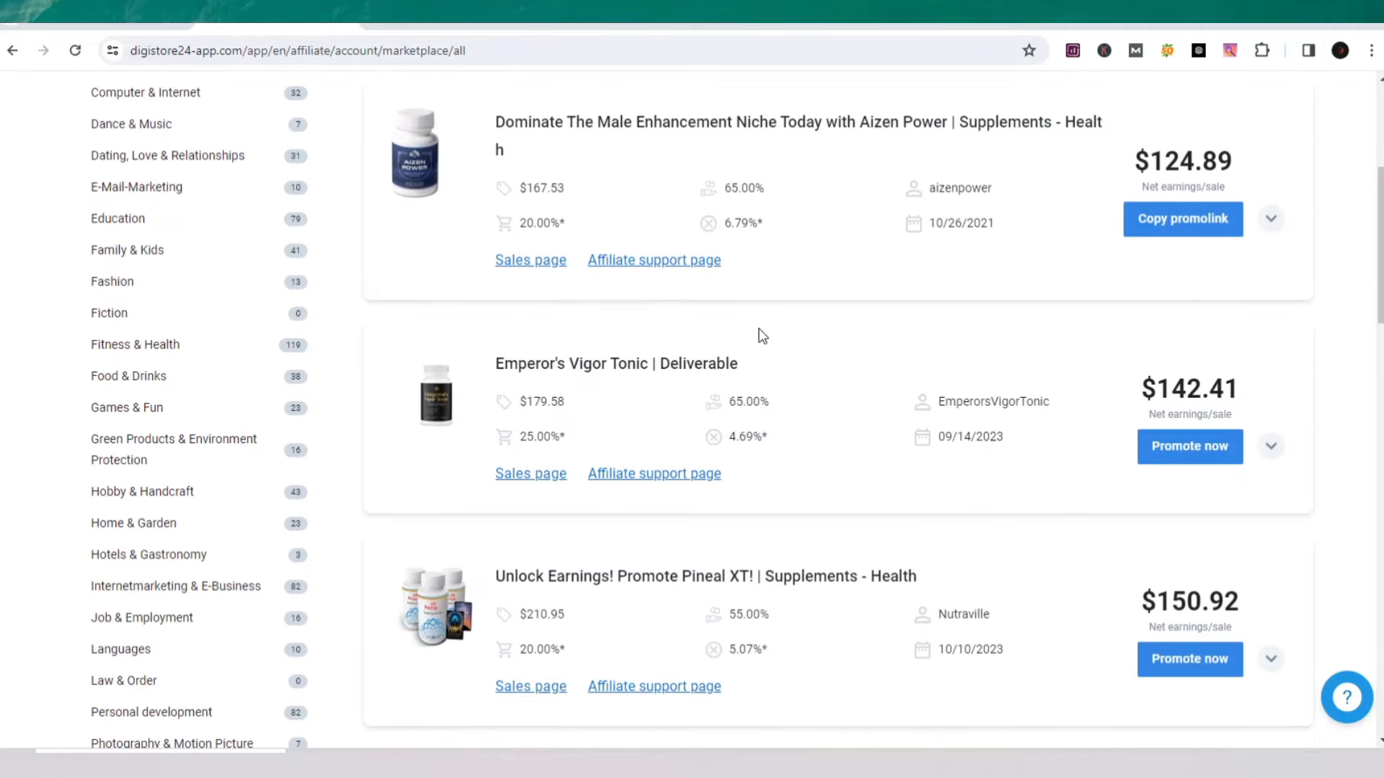
pyautogui.scroll(4, 762, 335)
pyautogui.scroll(1, 761, 335)
pyautogui.scroll(-1, 762, 335)
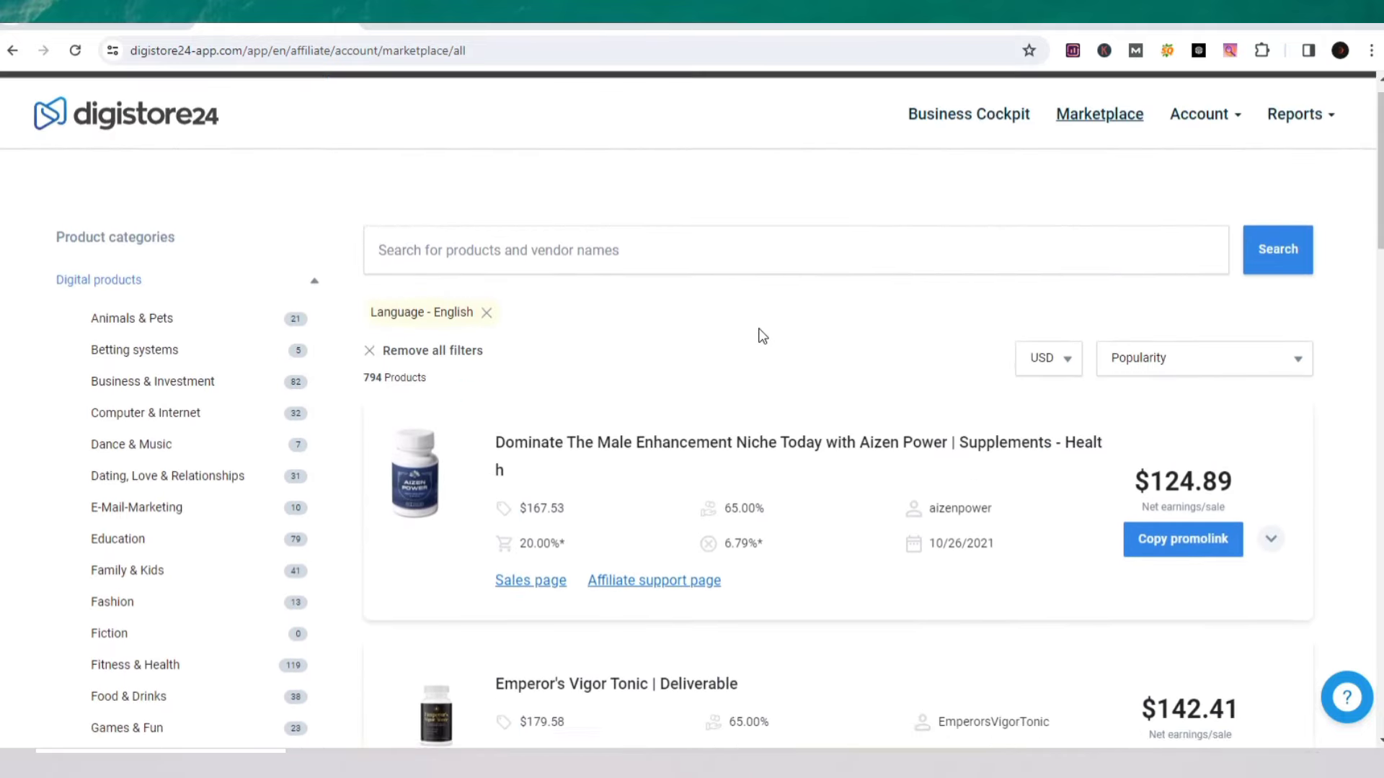
pyautogui.scroll(-4, 762, 335)
pyautogui.scroll(1, 762, 335)
pyautogui.scroll(4, 762, 335)
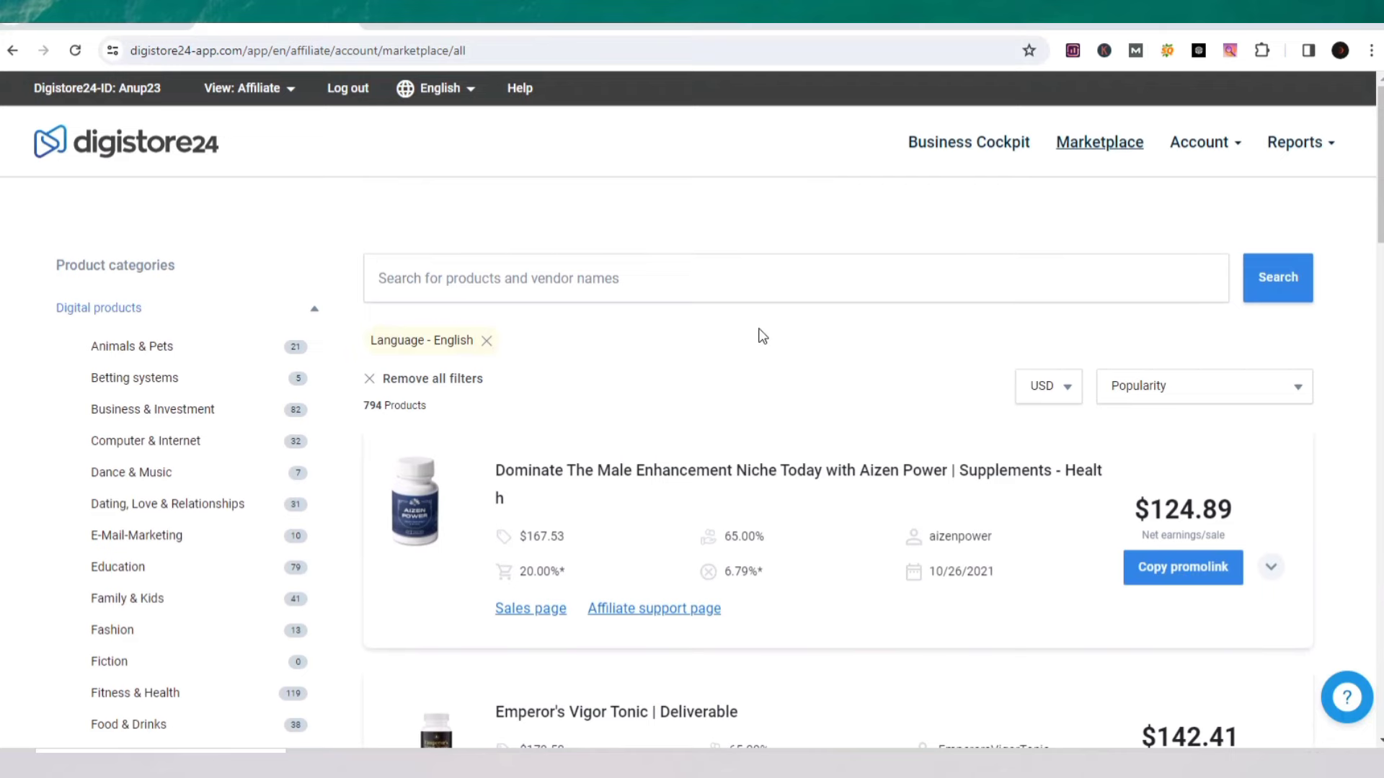
pyautogui.scroll(-4, 762, 336)
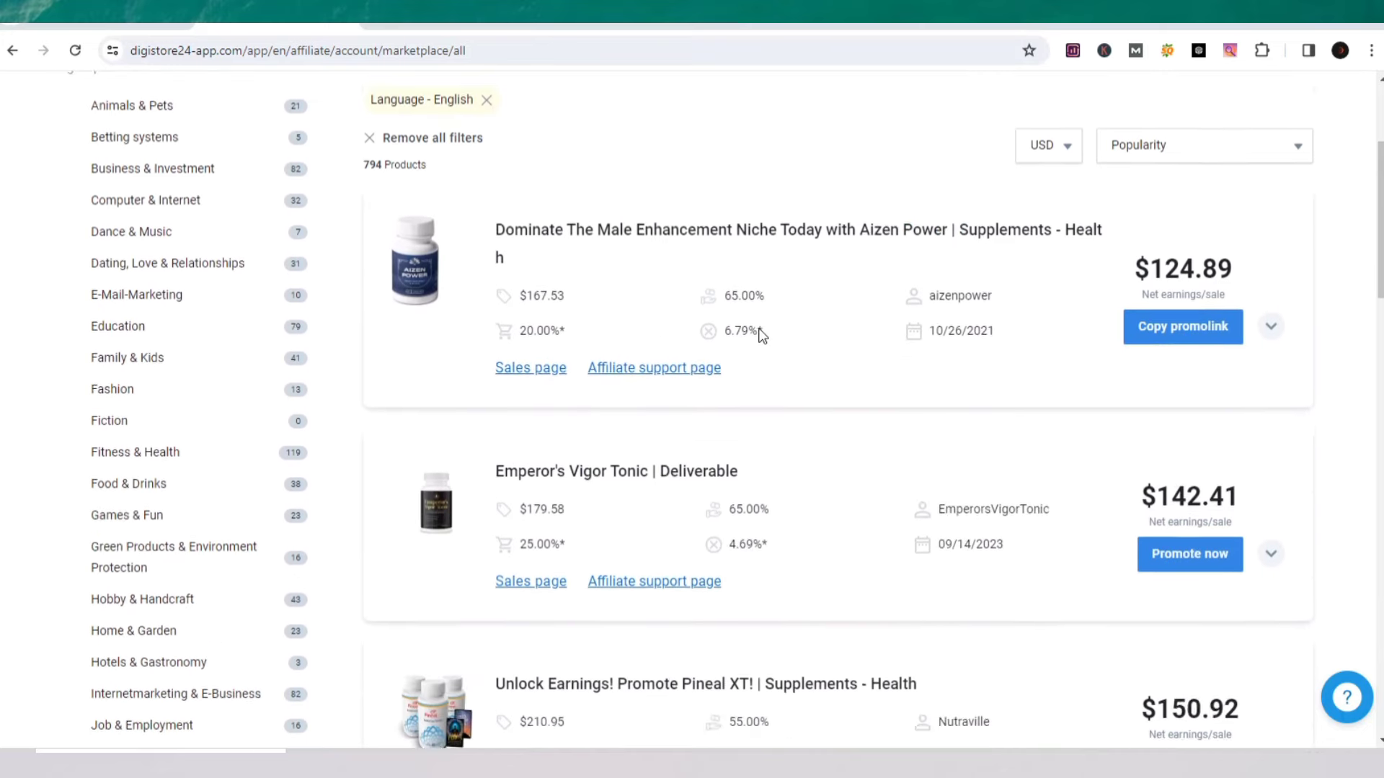
pyautogui.scroll(-1, 762, 336)
pyautogui.scroll(5, 762, 336)
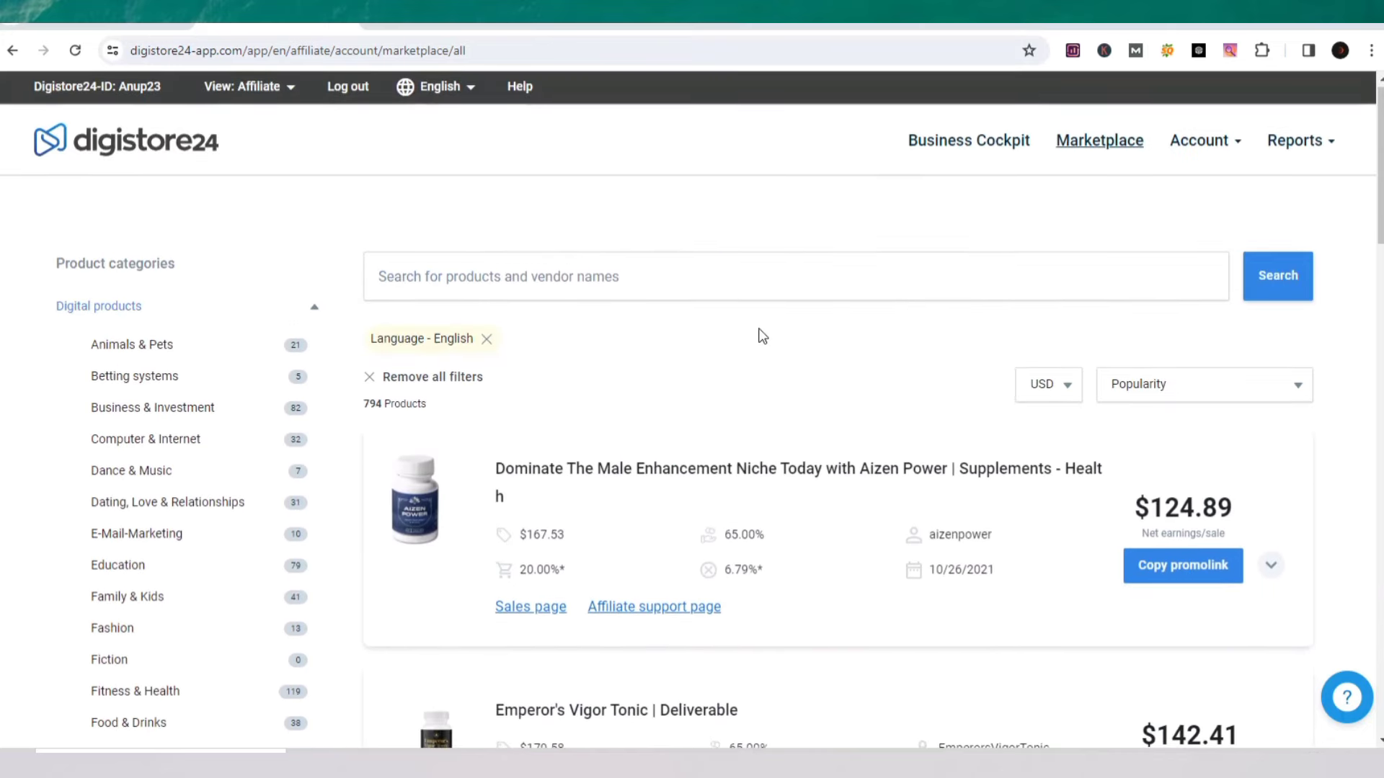
pyautogui.scroll(-3, 762, 336)
pyautogui.scroll(3, 761, 336)
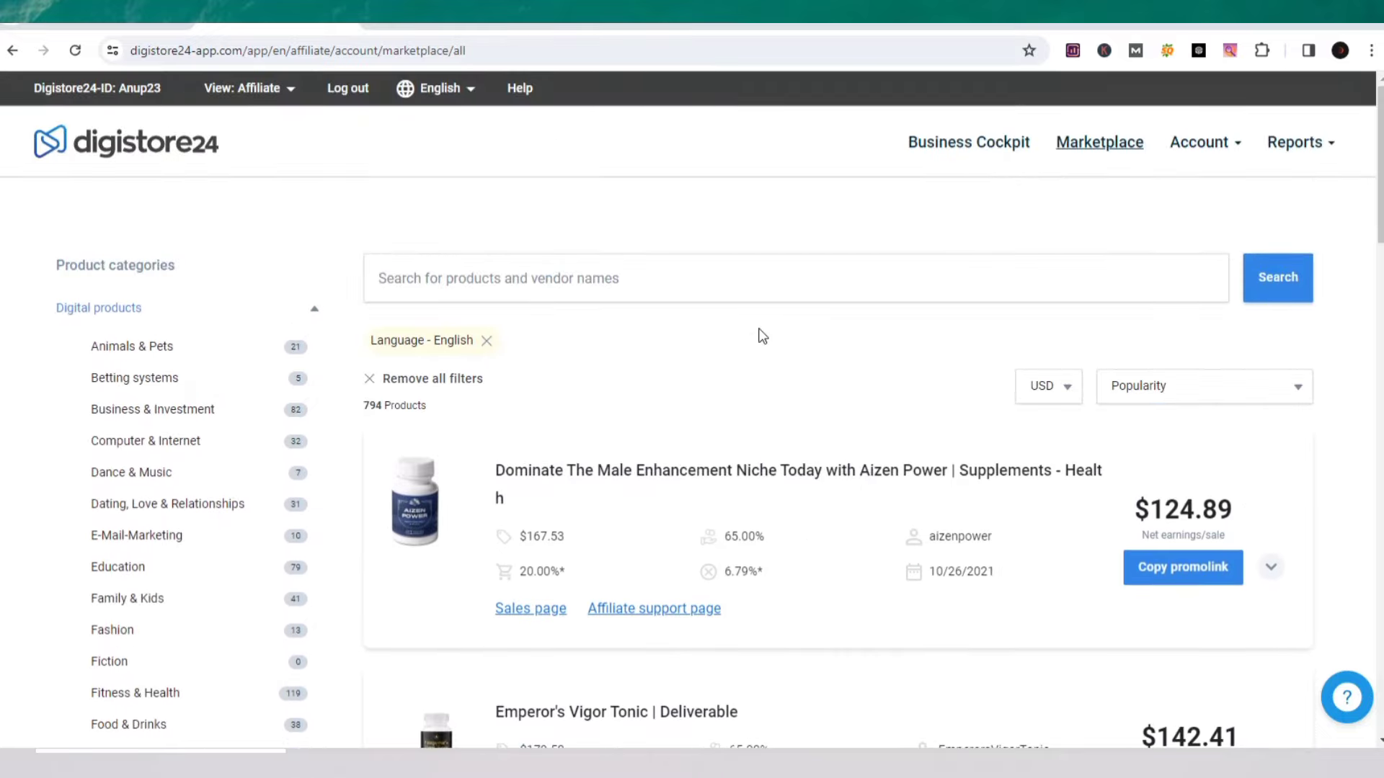
pyautogui.scroll(-5, 762, 336)
pyautogui.scroll(-2, 762, 336)
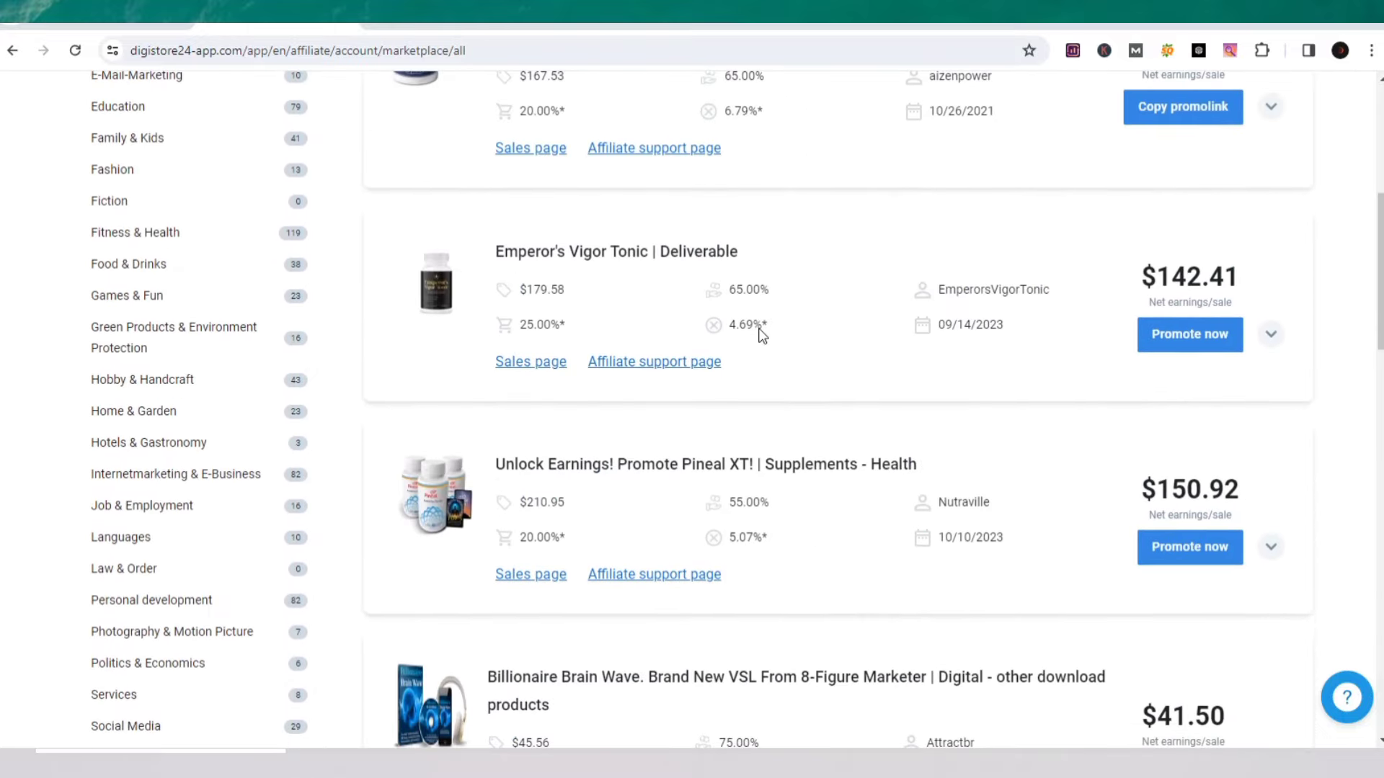
pyautogui.scroll(7, 762, 336)
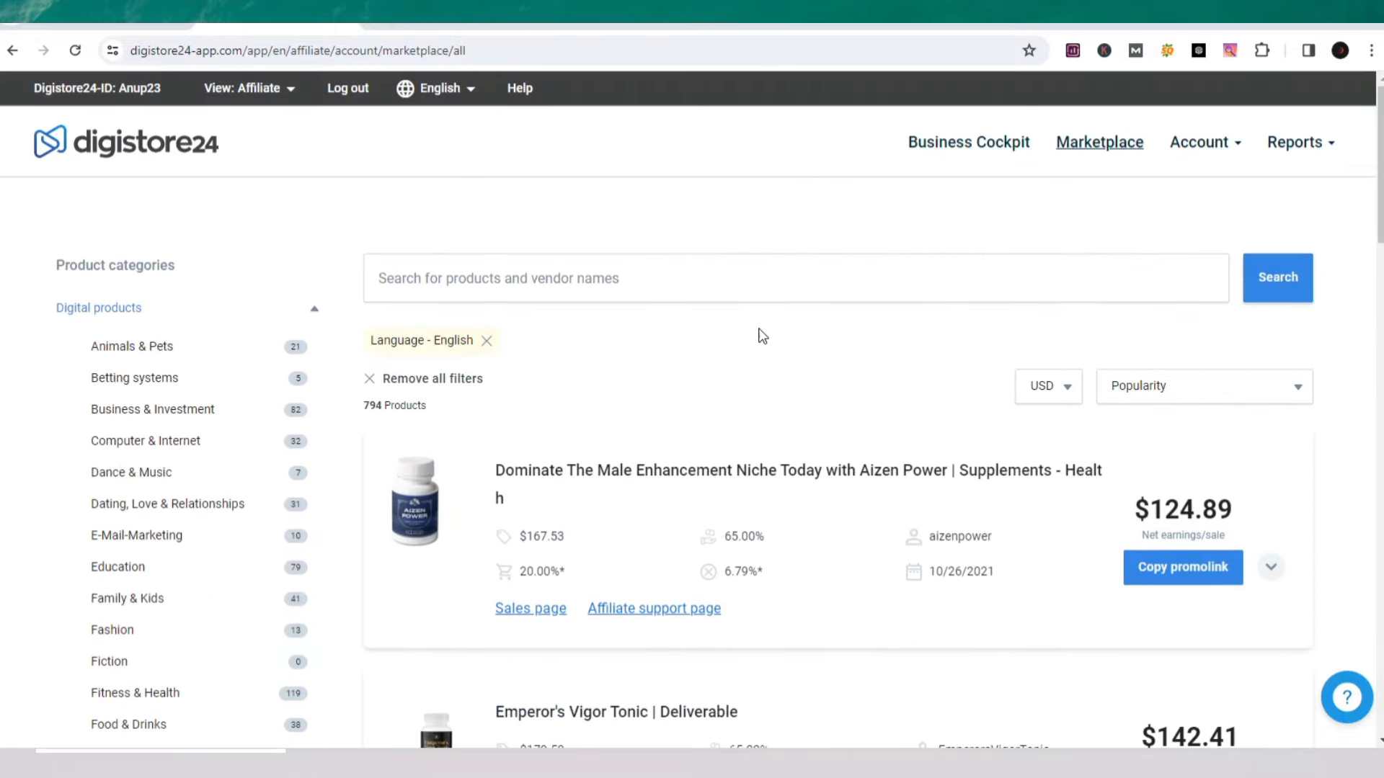
pyautogui.scroll(-1, 761, 336)
pyautogui.scroll(-3, 762, 336)
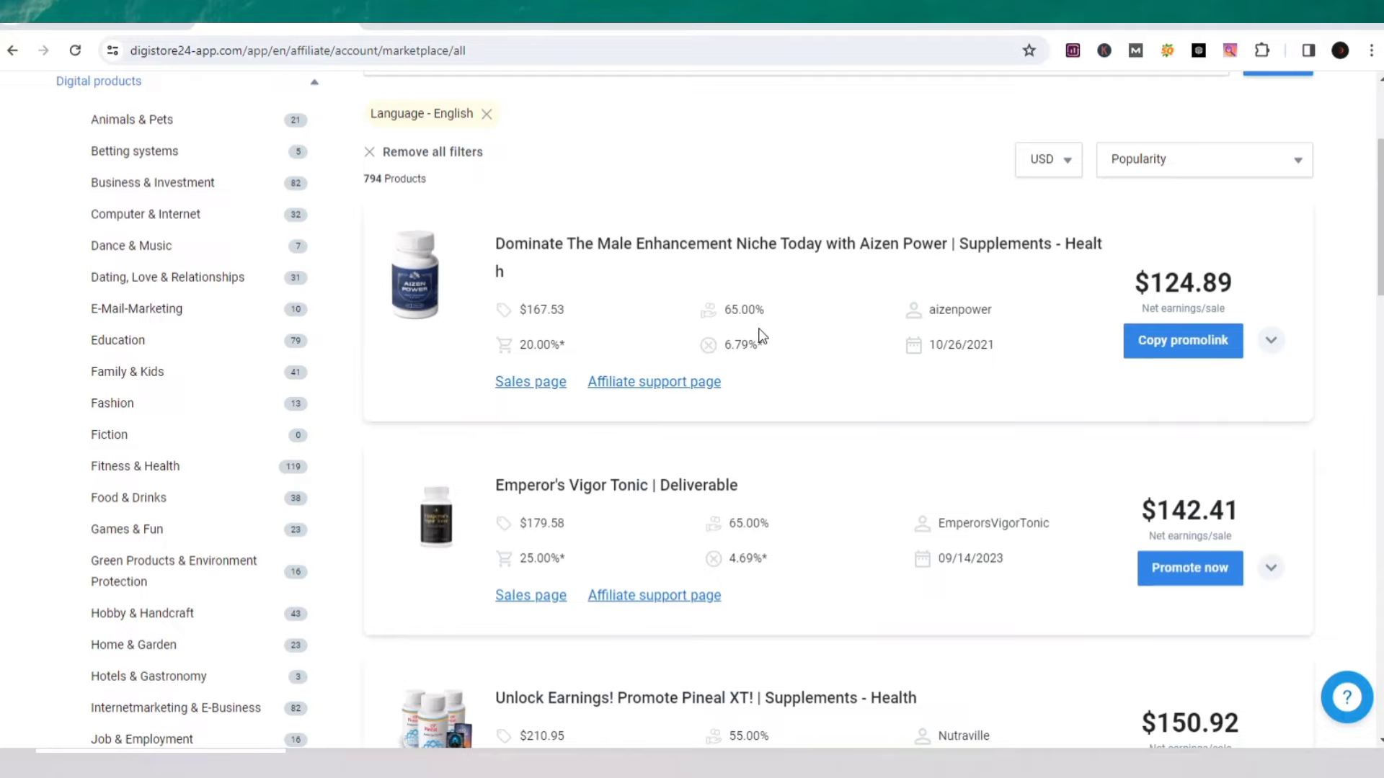
pyautogui.scroll(3, 762, 336)
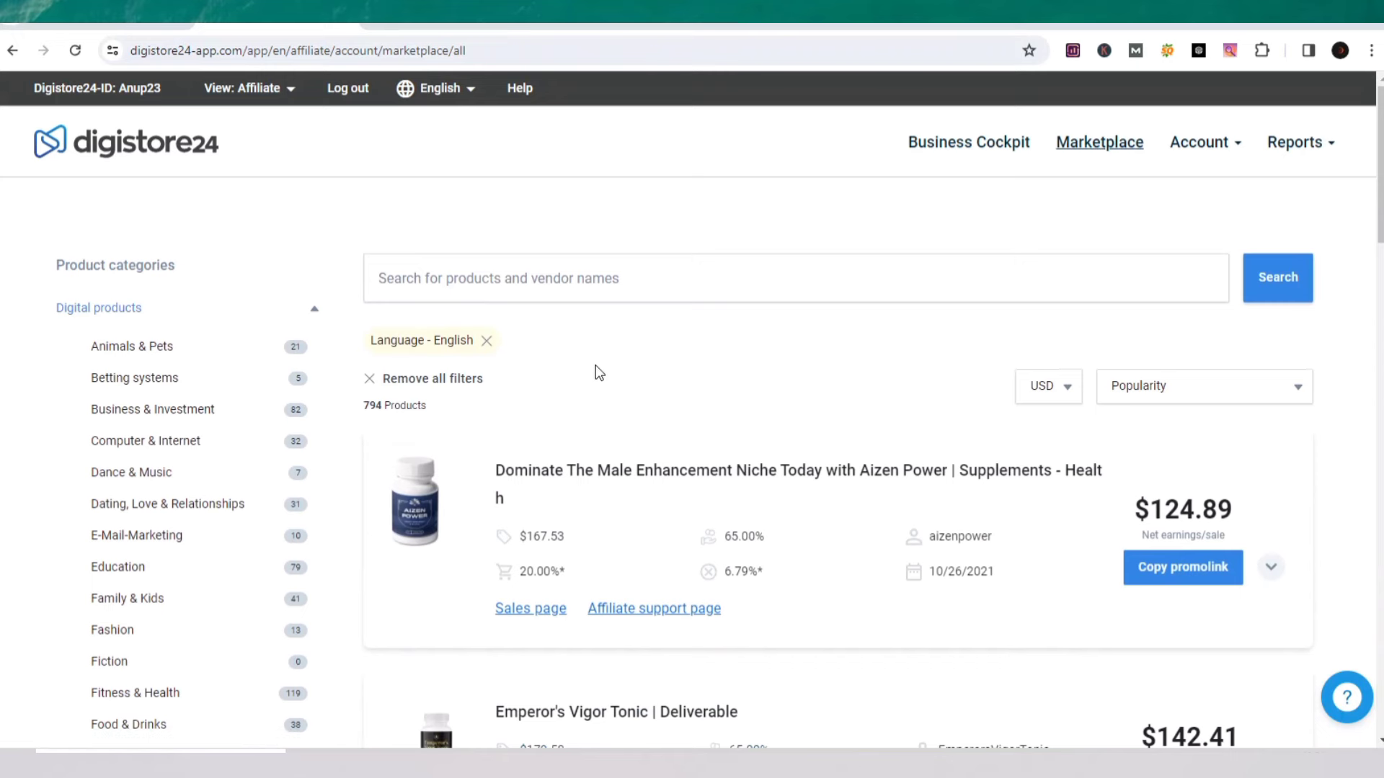
# - Collapse the Digital products category and review the sidebar filters
pyautogui.click(243, 308)
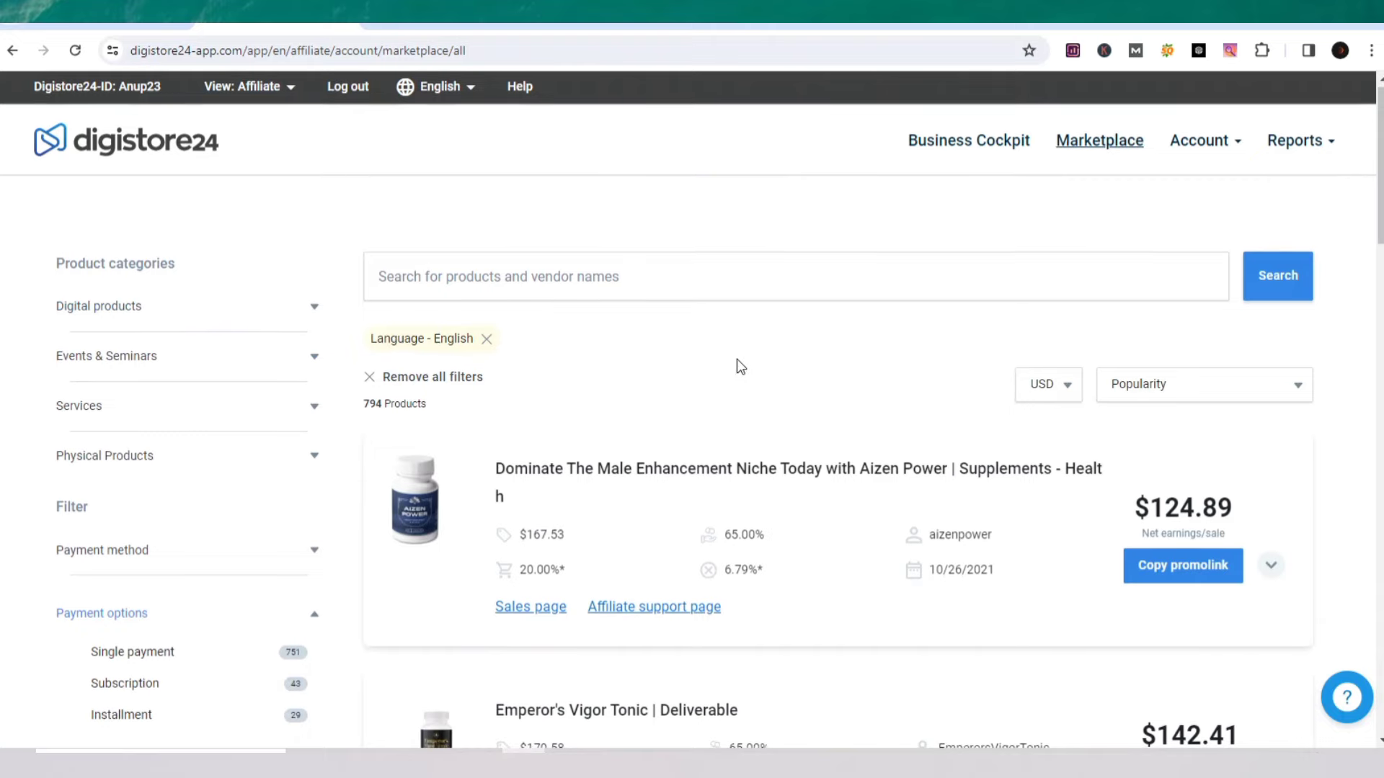
pyautogui.scroll(-6, 736, 359)
pyautogui.scroll(3, 405, 184)
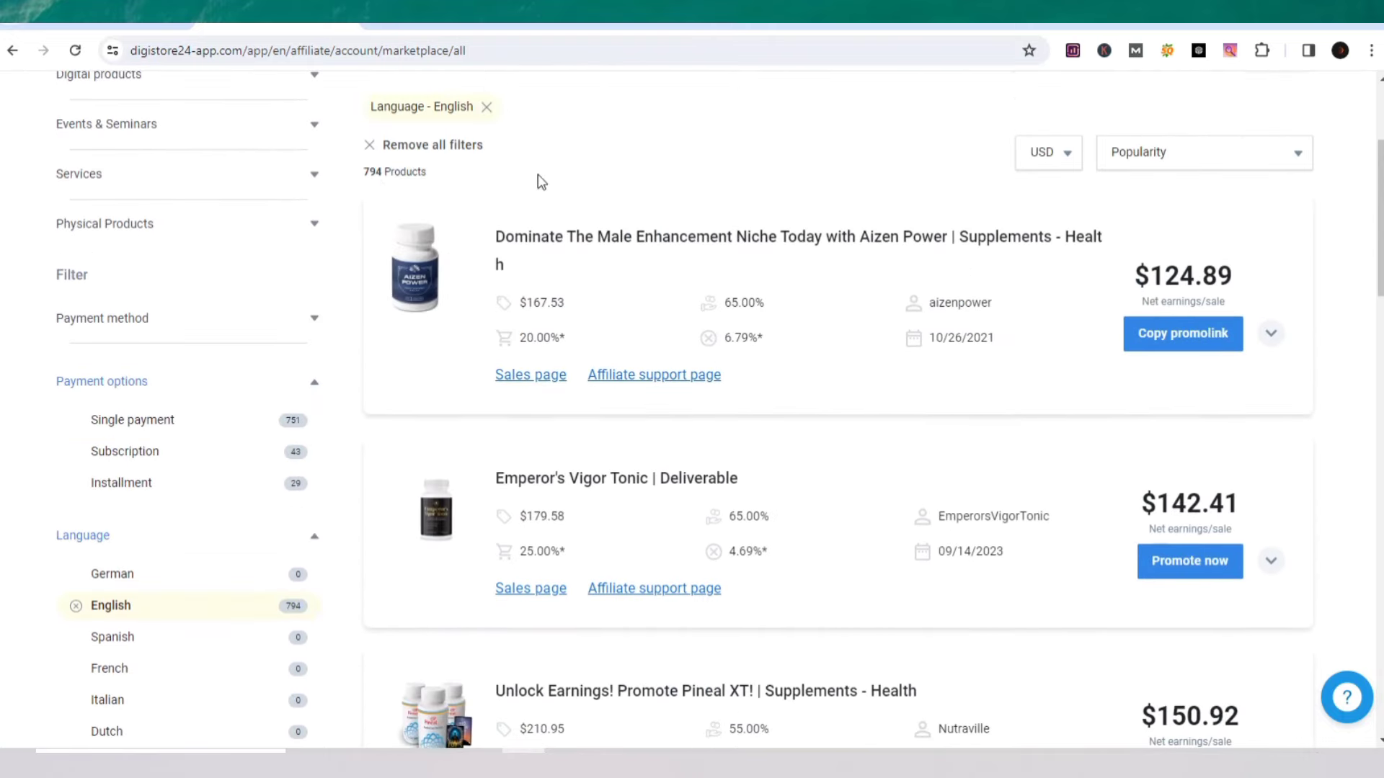
pyautogui.scroll(3, 651, 200)
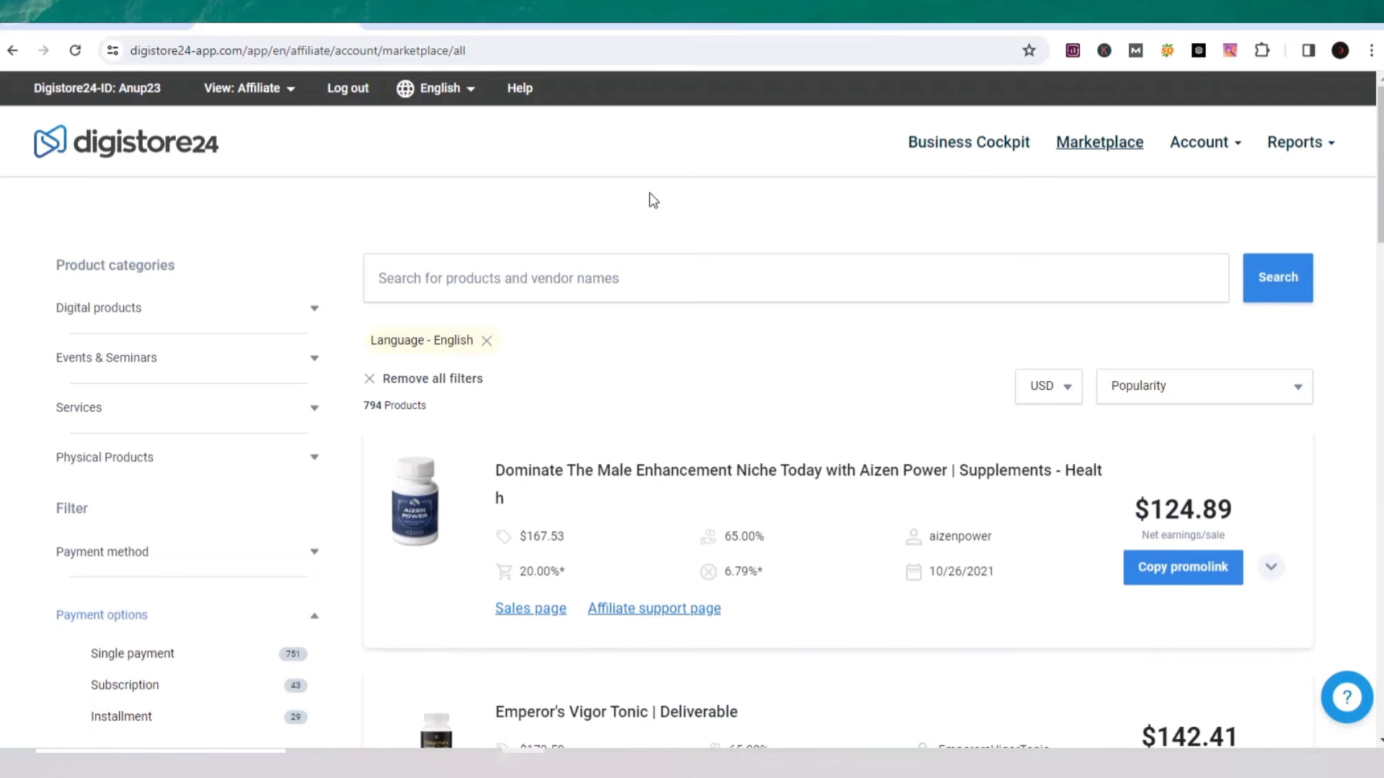
pyautogui.scroll(-4, 748, 263)
pyautogui.scroll(-2, 748, 262)
pyautogui.scroll(5, 750, 261)
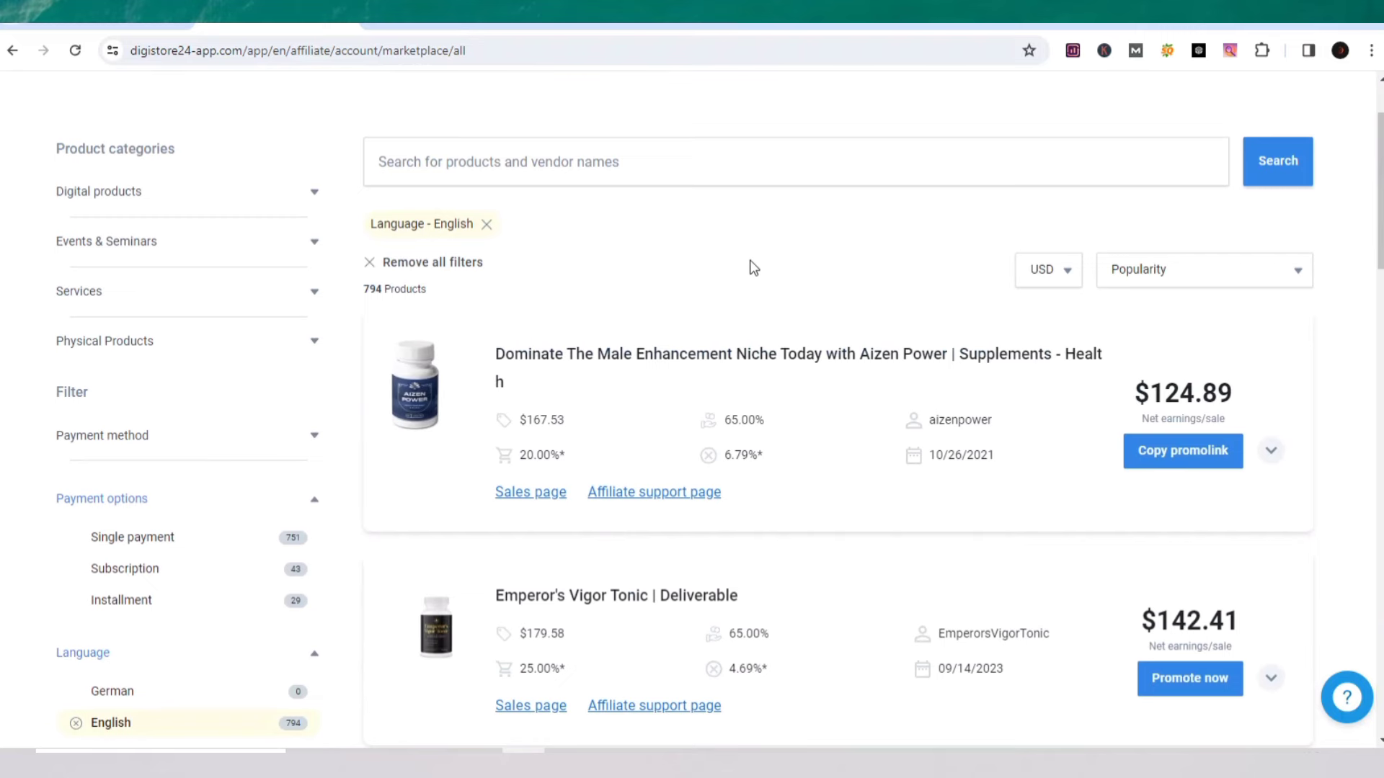
pyautogui.scroll(-3, 753, 268)
pyautogui.scroll(3, 753, 268)
pyautogui.scroll(-1, 753, 268)
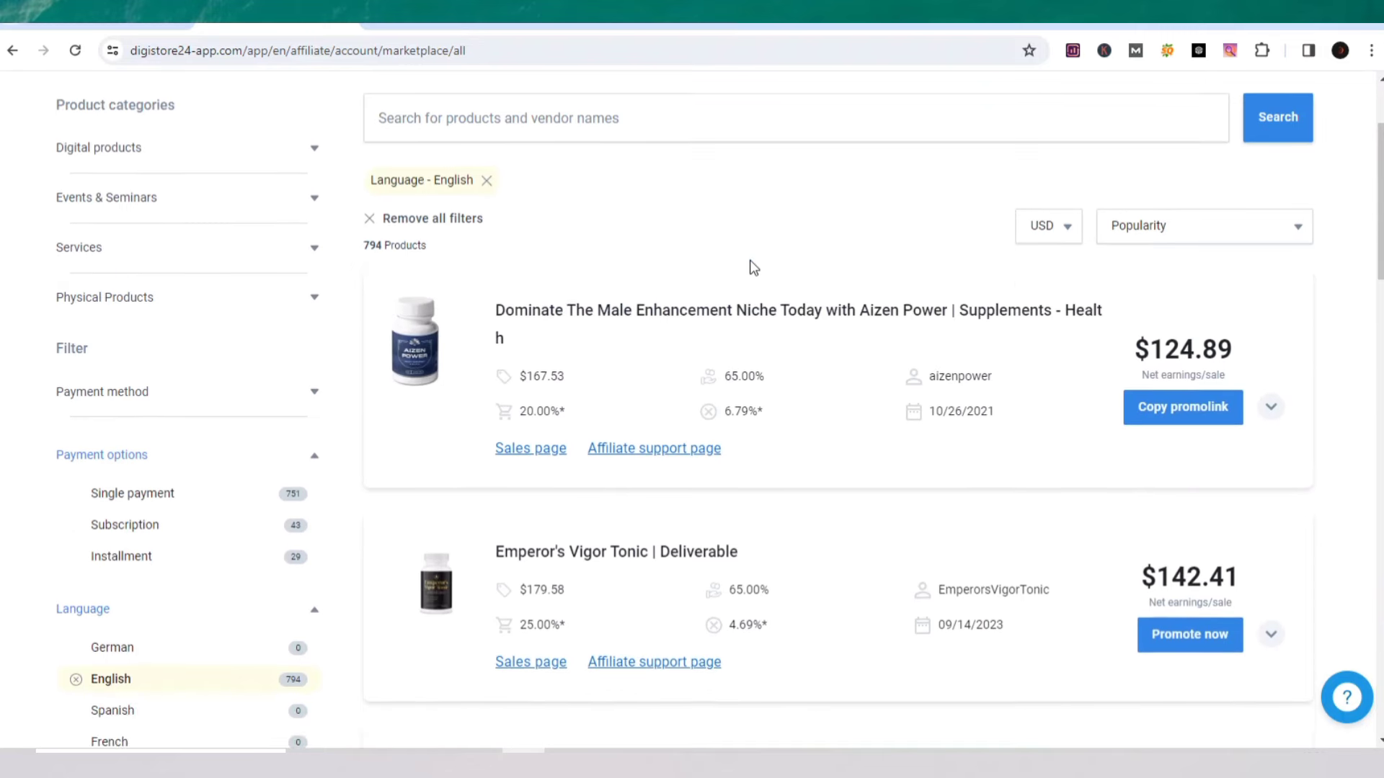
pyautogui.scroll(-2, 754, 268)
pyautogui.scroll(3, 753, 269)
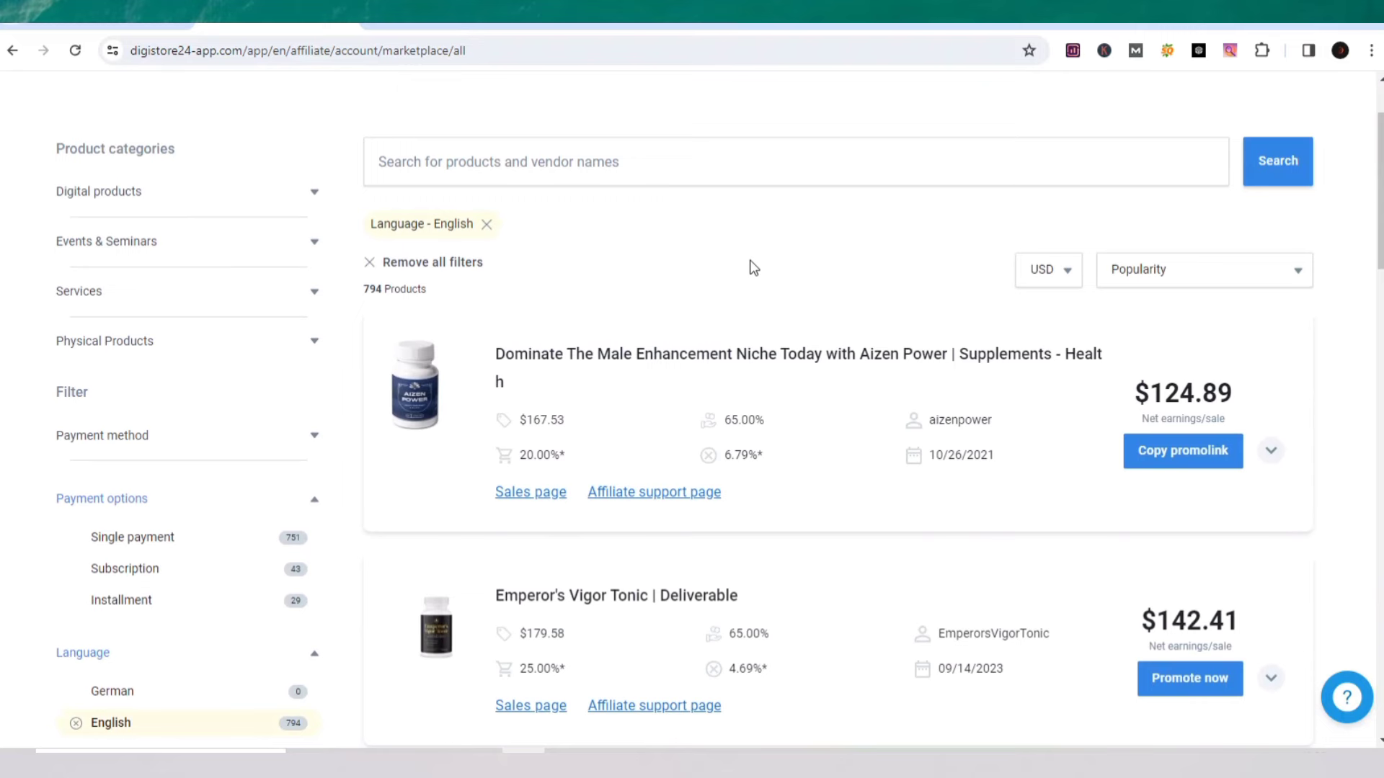
pyautogui.scroll(2, 752, 263)
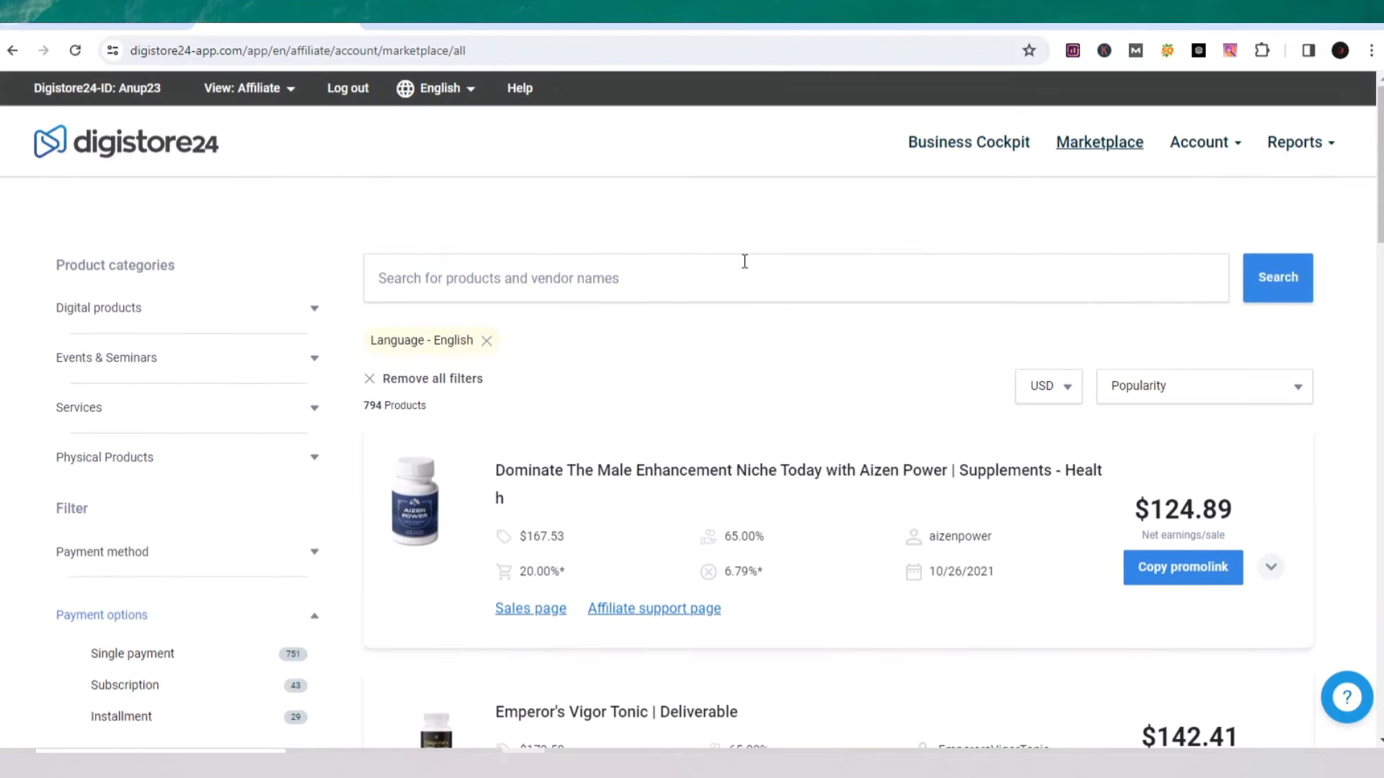
# - Filter Digital products to Fitness & Health and browse the 119 resulting products
pyautogui.click(165, 309)
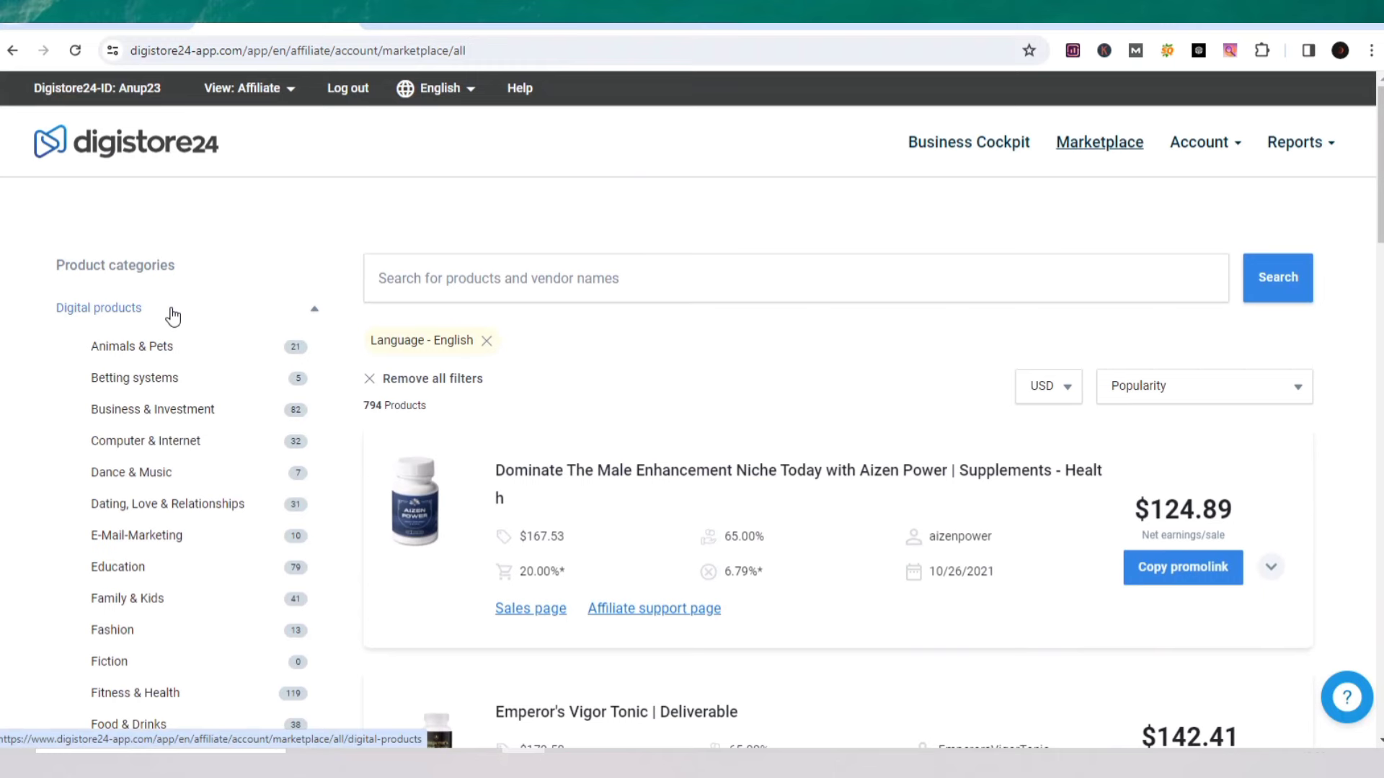
pyautogui.scroll(-2, 182, 375)
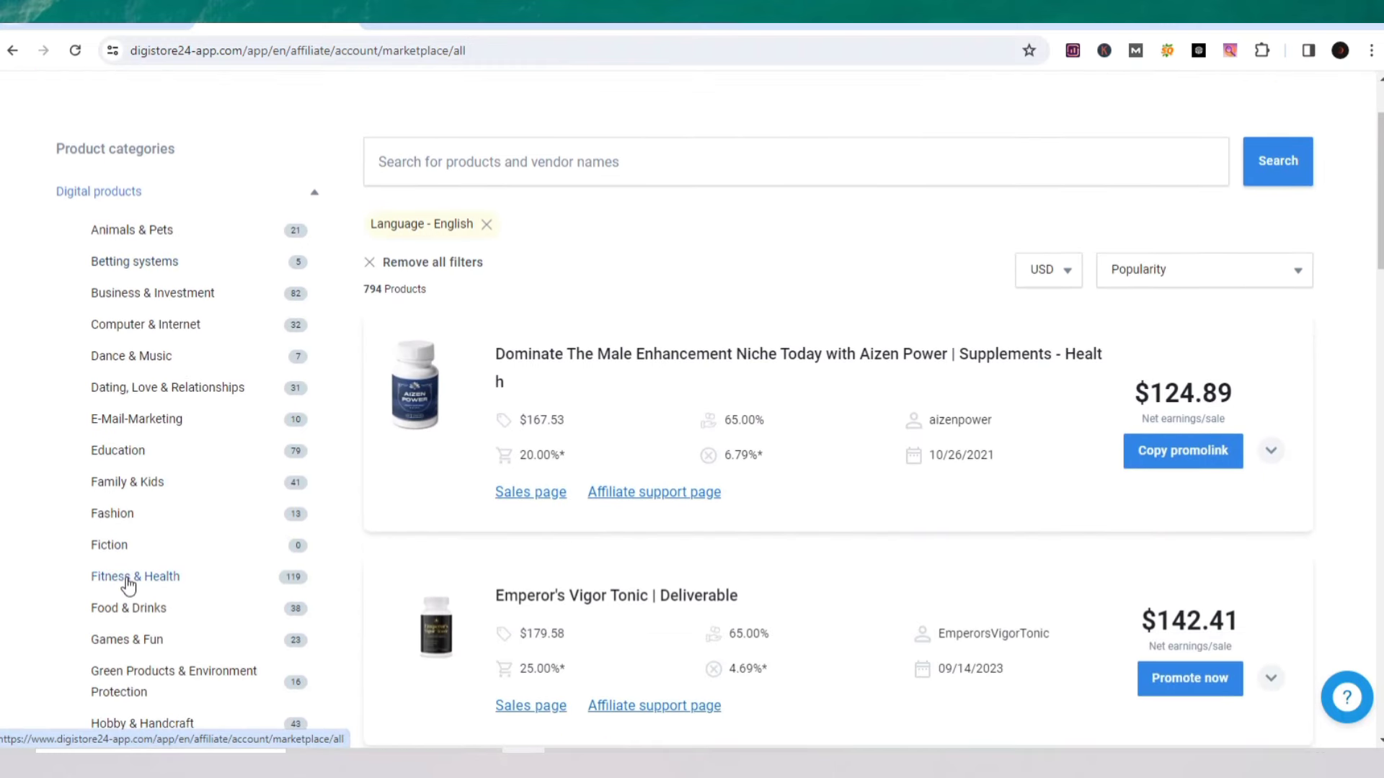
pyautogui.click(128, 585)
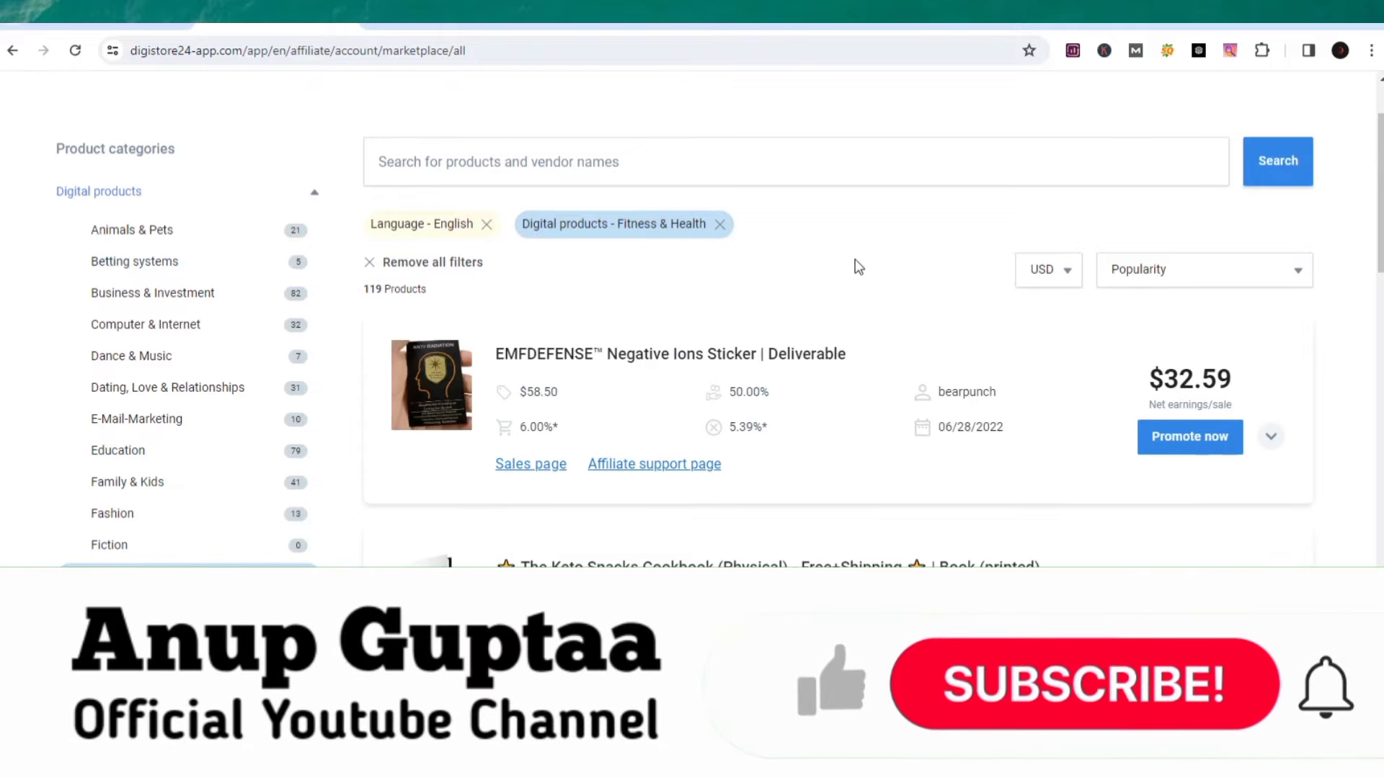
pyautogui.scroll(-2, 860, 265)
pyautogui.scroll(-6, 860, 265)
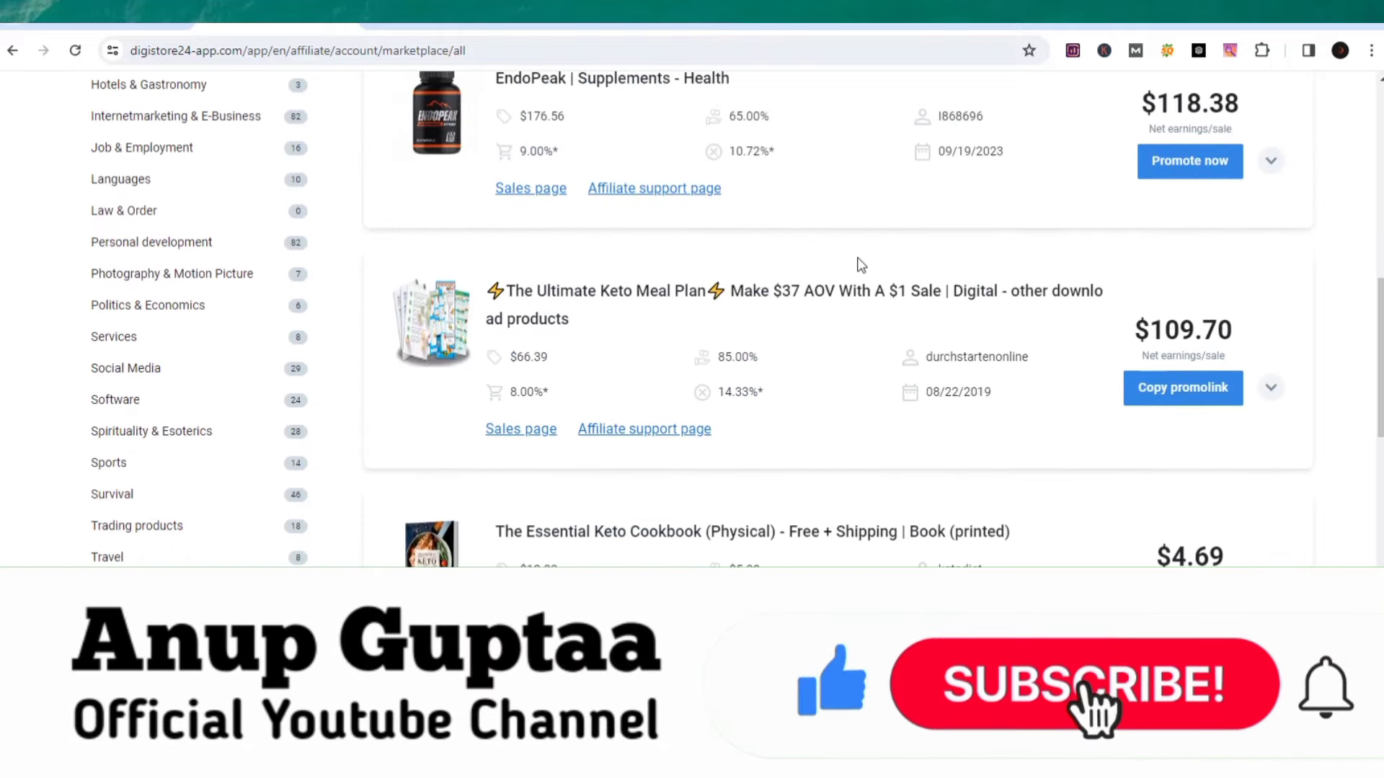
pyautogui.scroll(-7, 860, 265)
pyautogui.scroll(6, 857, 258)
pyautogui.scroll(5, 857, 258)
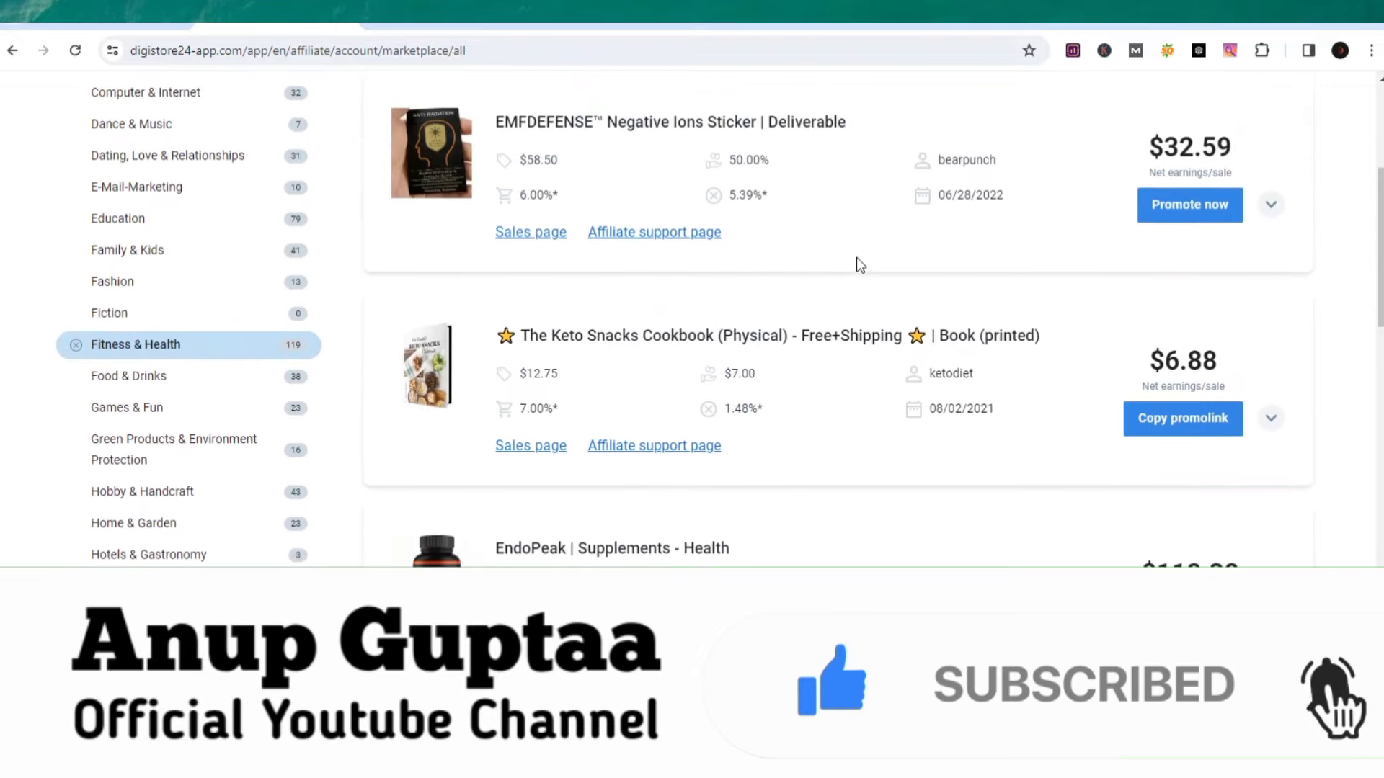
pyautogui.scroll(1, 857, 258)
pyautogui.scroll(2, 857, 258)
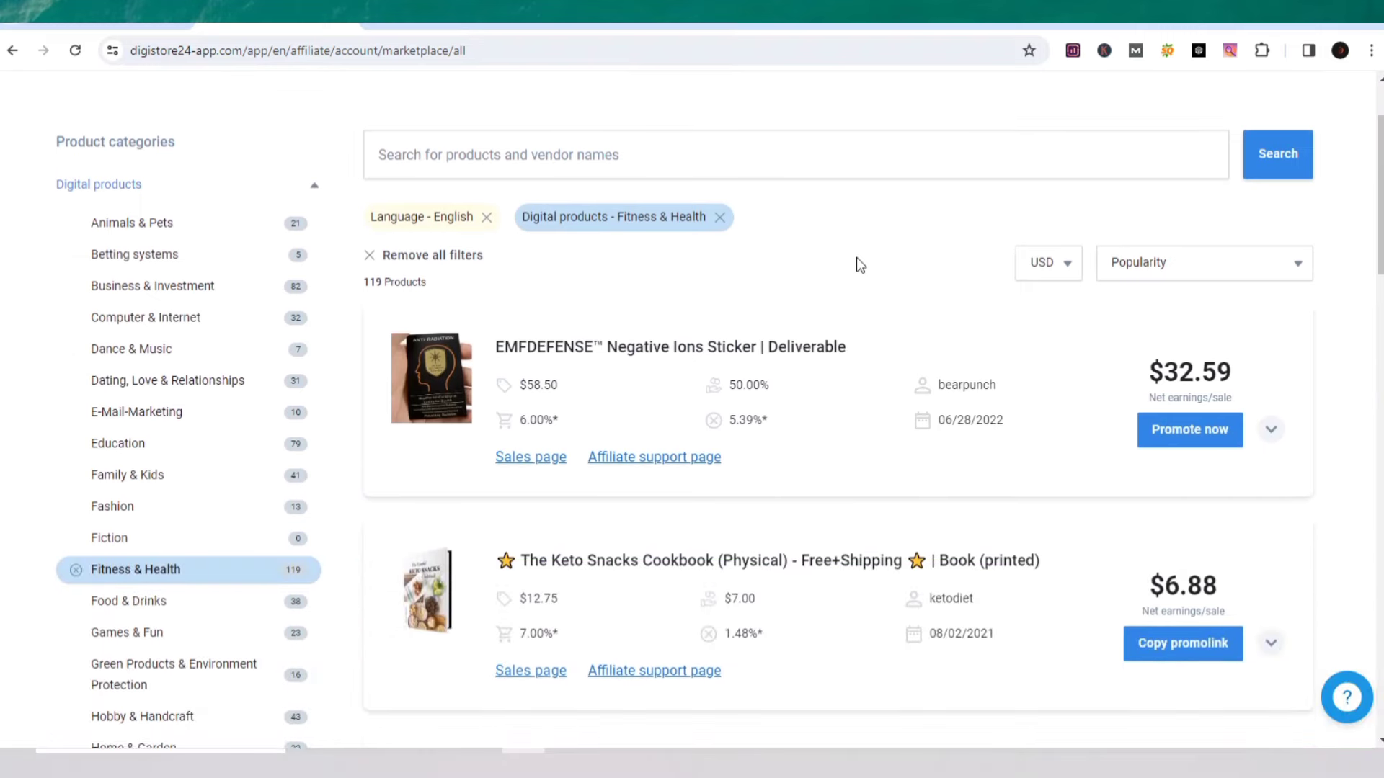
pyautogui.scroll(-3, 857, 258)
pyautogui.scroll(3, 856, 257)
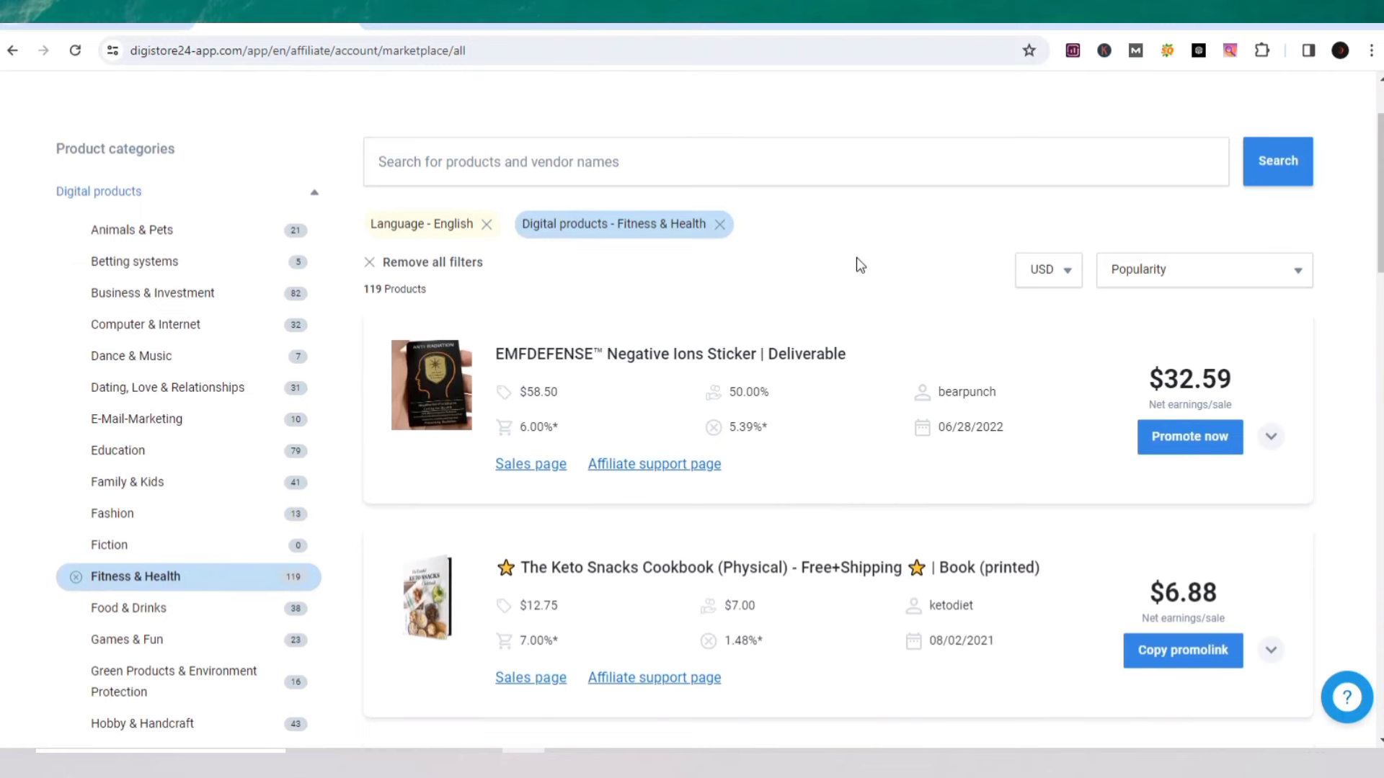
pyautogui.scroll(-3, 856, 257)
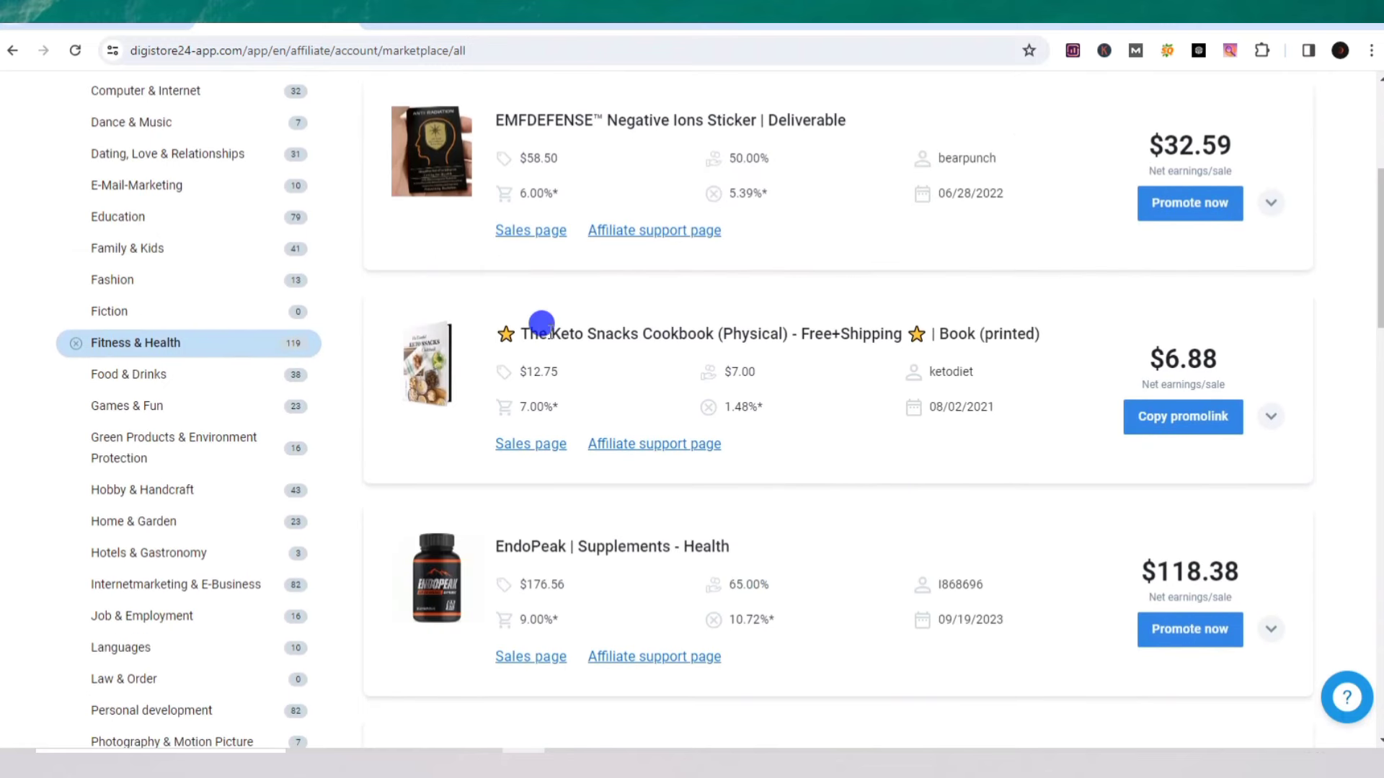
pyautogui.moveTo(548, 333); pyautogui.dragTo(578, 339)
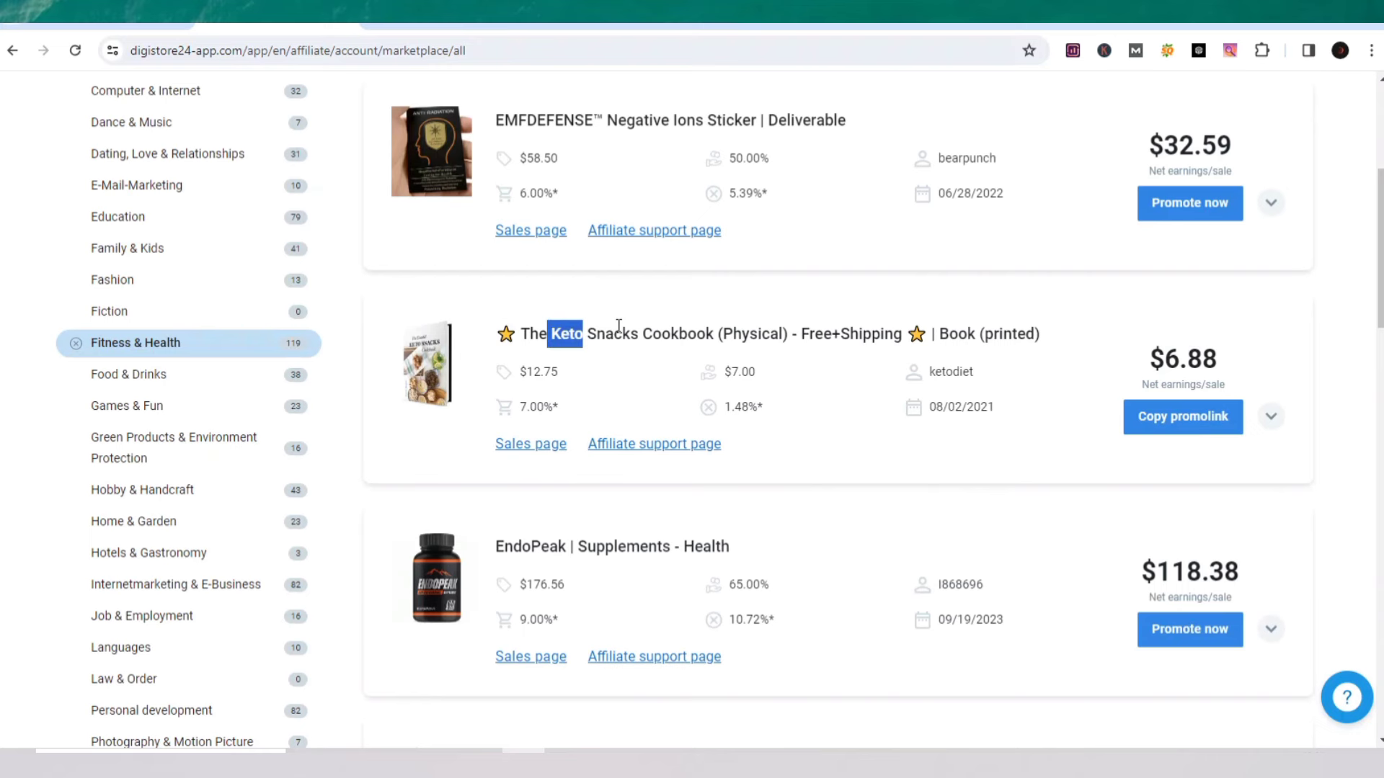
pyautogui.click(575, 330)
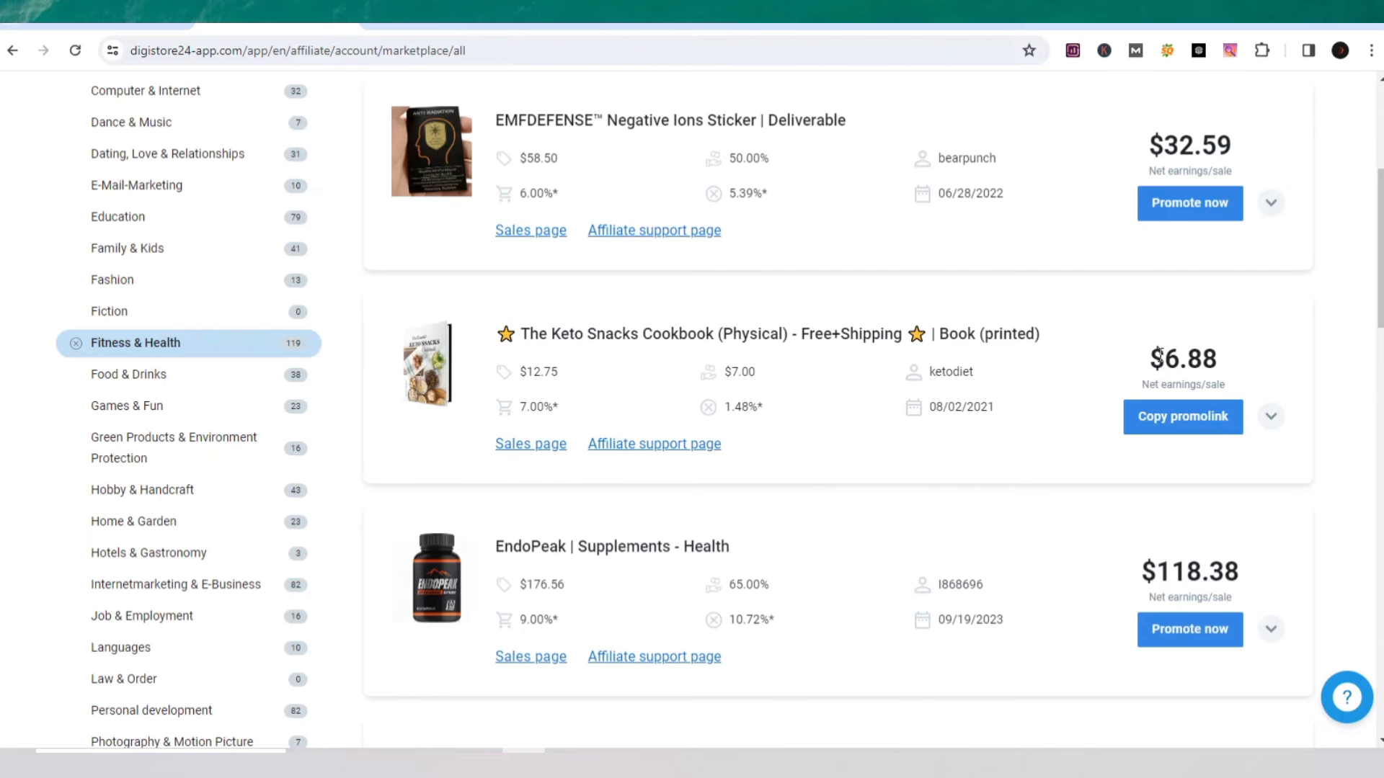
pyautogui.click(1148, 347)
pyautogui.moveTo(1151, 353); pyautogui.dragTo(1261, 356)
pyautogui.click(1256, 346)
pyautogui.scroll(-3, 1057, 307)
pyautogui.scroll(-3, 1058, 307)
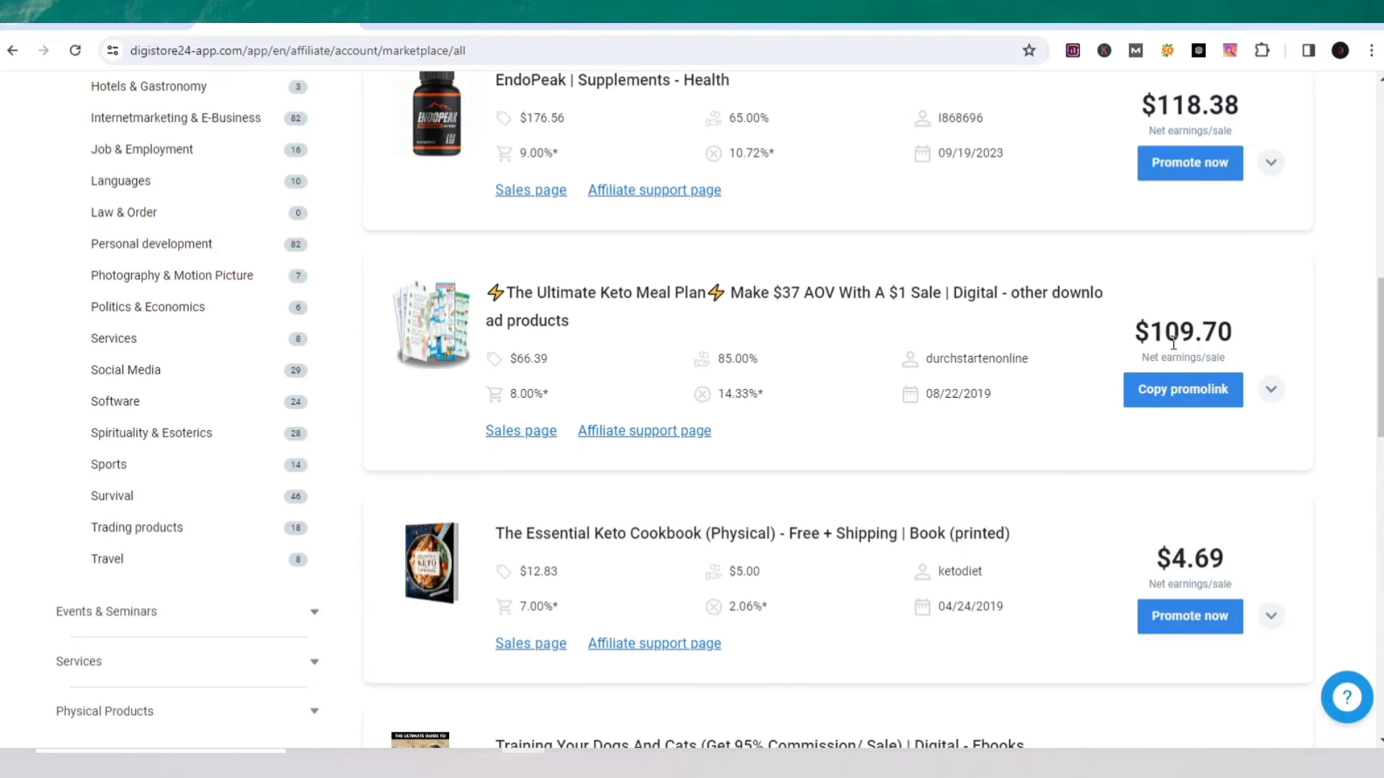
pyautogui.scroll(-1, 1173, 344)
pyautogui.scroll(-2, 1172, 344)
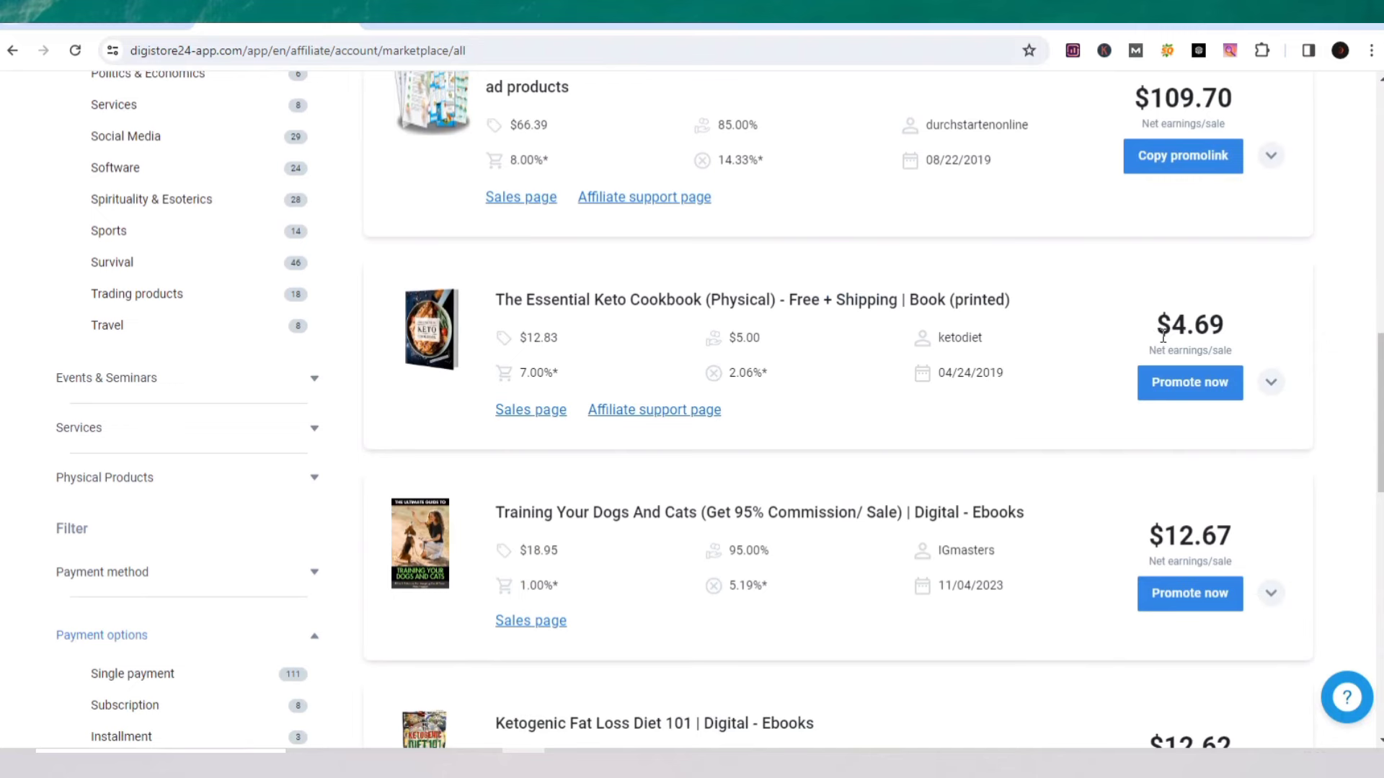
pyautogui.scroll(-5, 1160, 336)
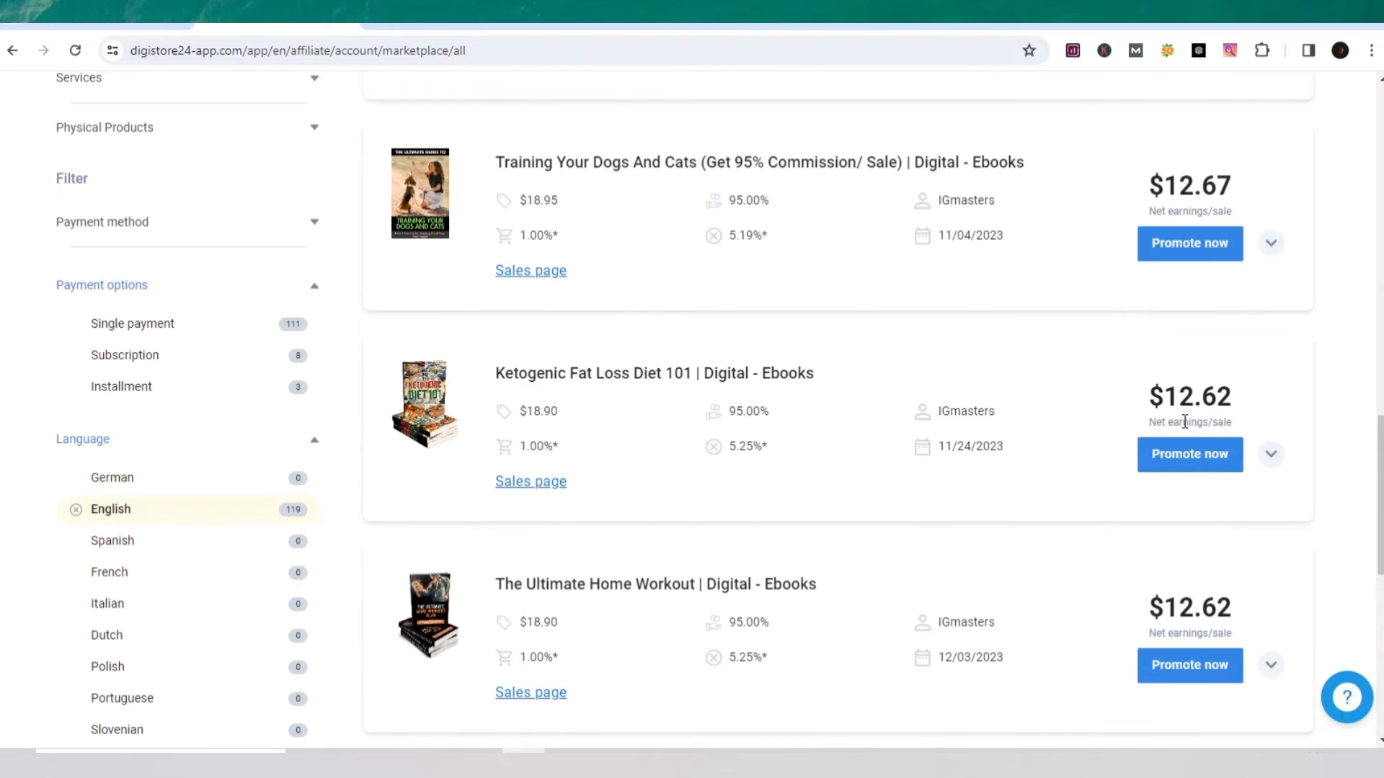
pyautogui.scroll(2, 1184, 422)
pyautogui.scroll(2, 1184, 424)
pyautogui.scroll(2, 1186, 432)
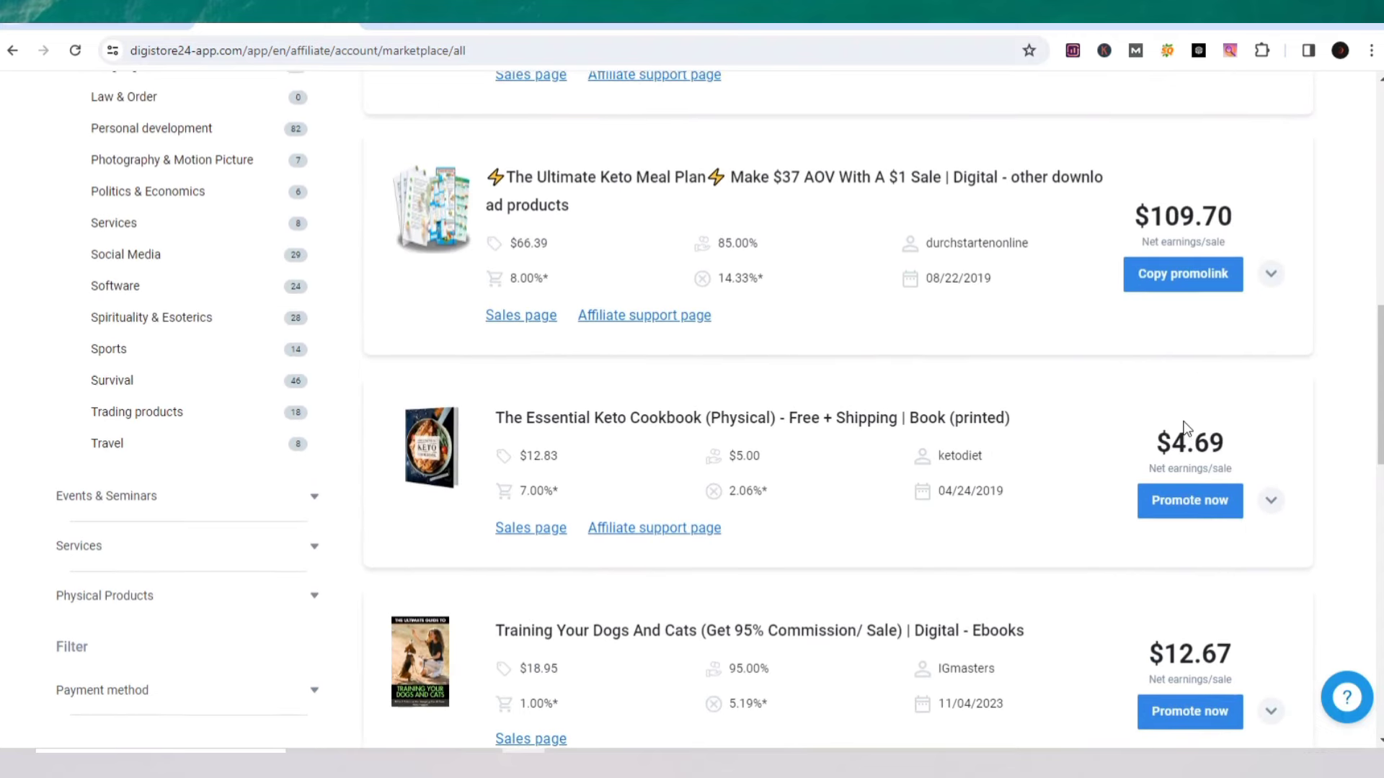
pyautogui.scroll(3, 1186, 429)
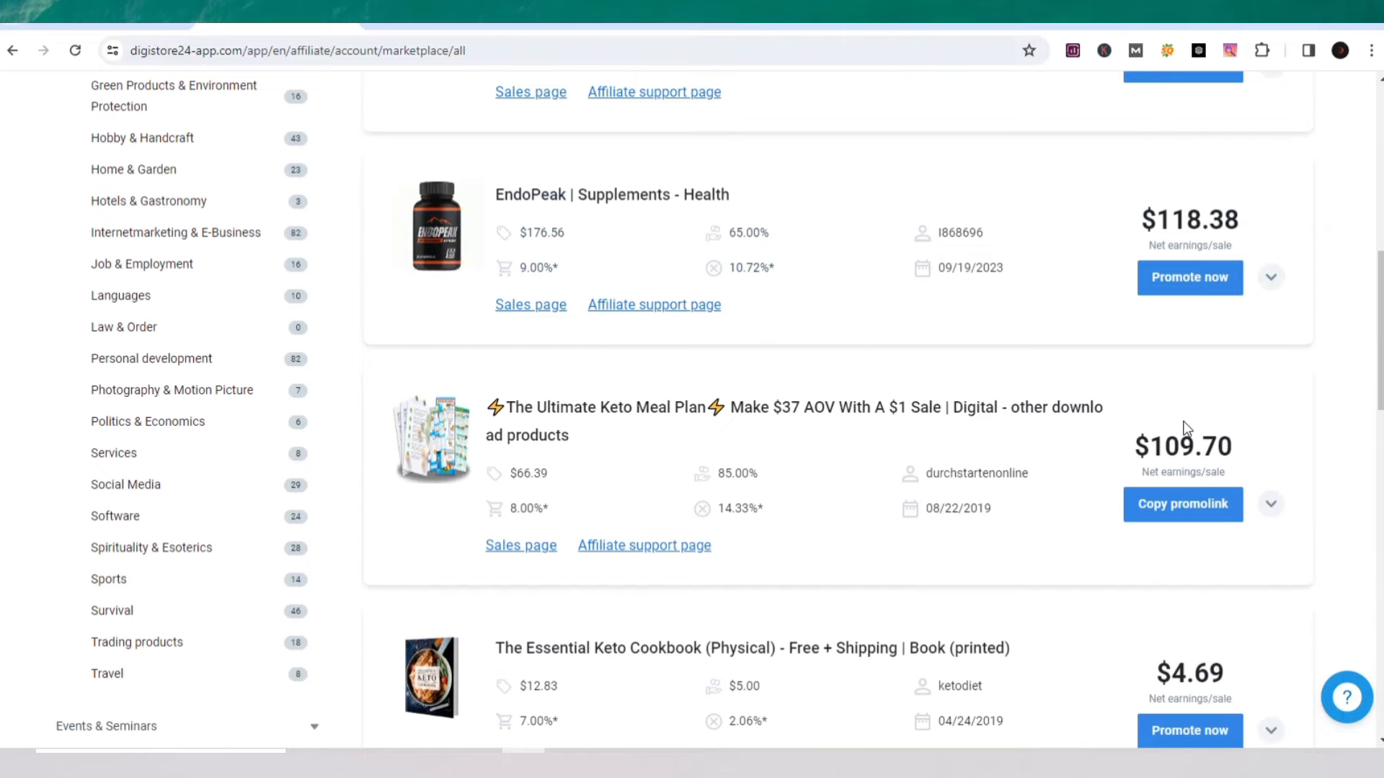
pyautogui.scroll(-2, 1186, 428)
pyautogui.scroll(-1, 1187, 429)
pyautogui.scroll(3, 1187, 428)
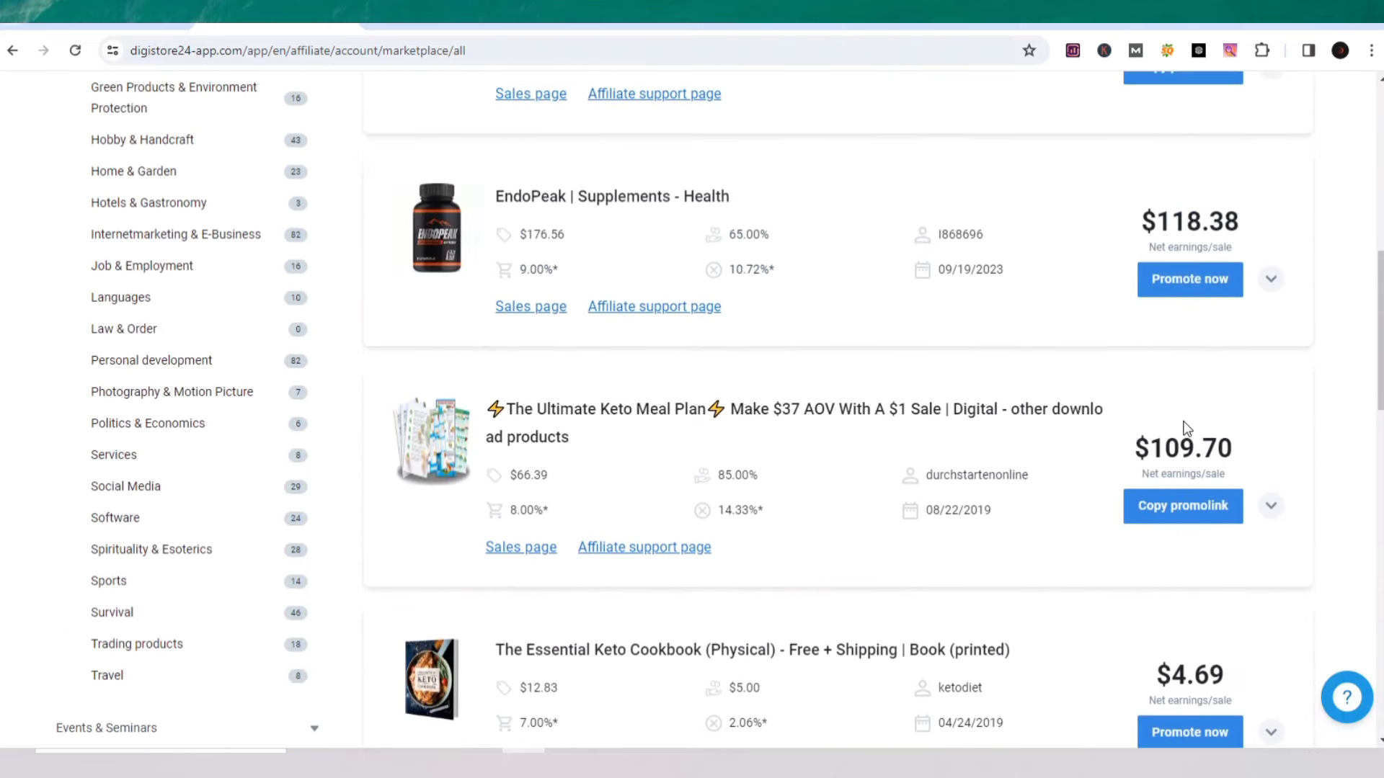
pyautogui.scroll(-3, 1187, 429)
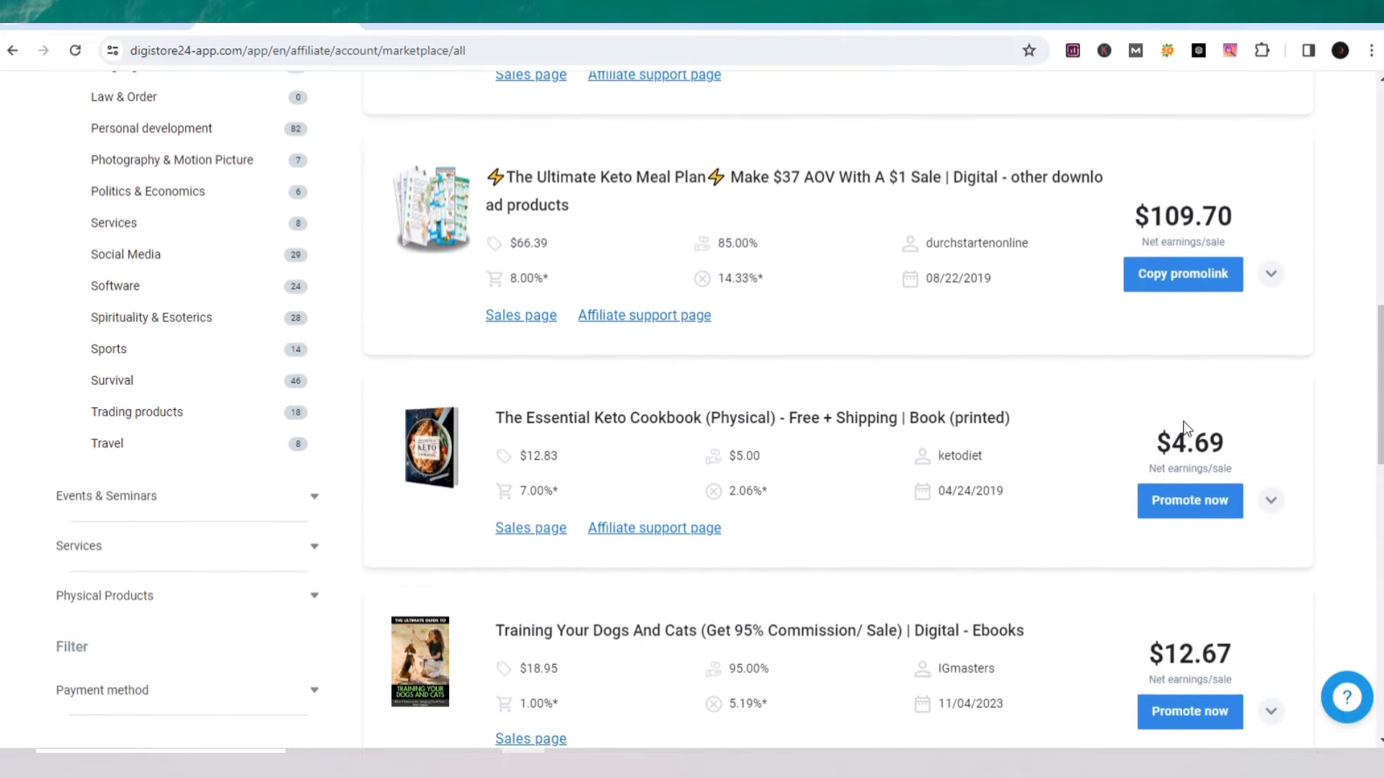
pyautogui.scroll(6, 1188, 428)
pyautogui.scroll(3, 1187, 428)
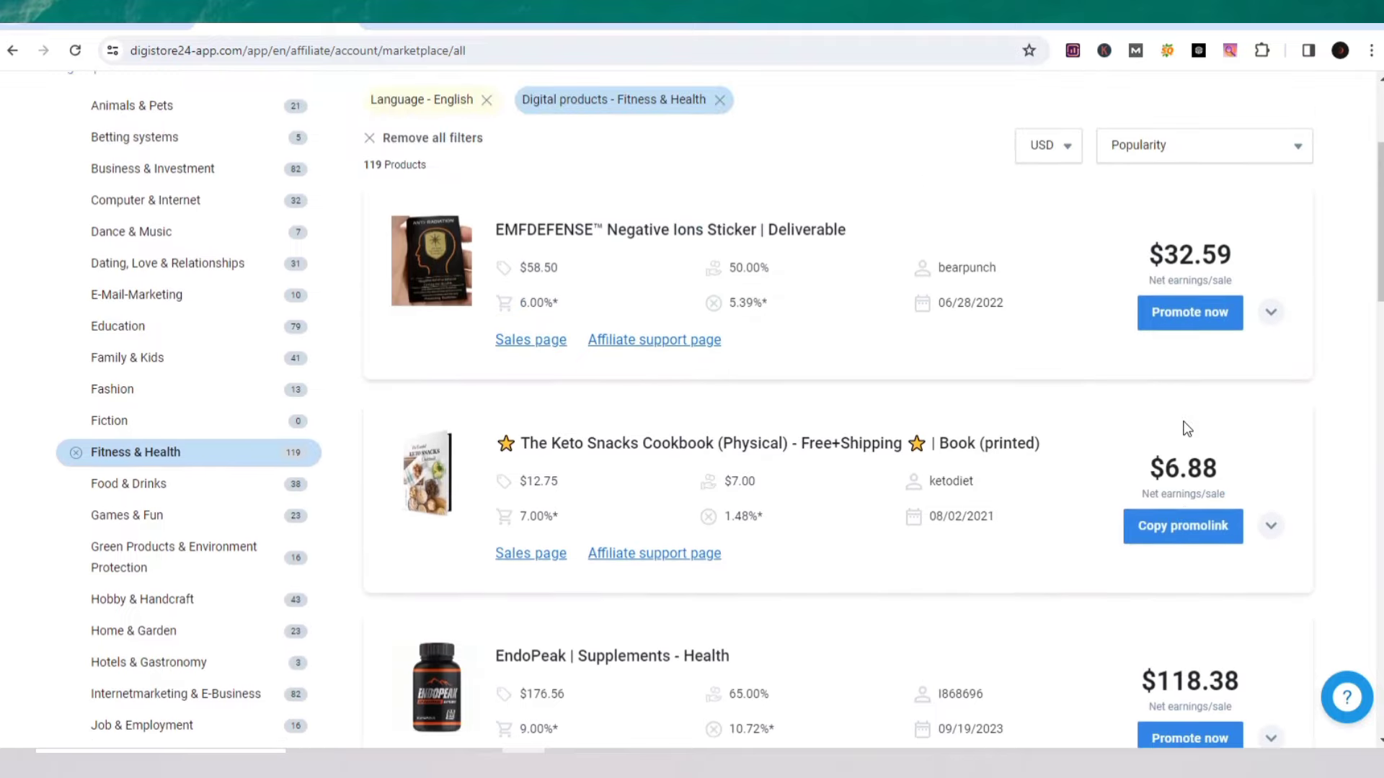
pyautogui.scroll(-2, 1187, 428)
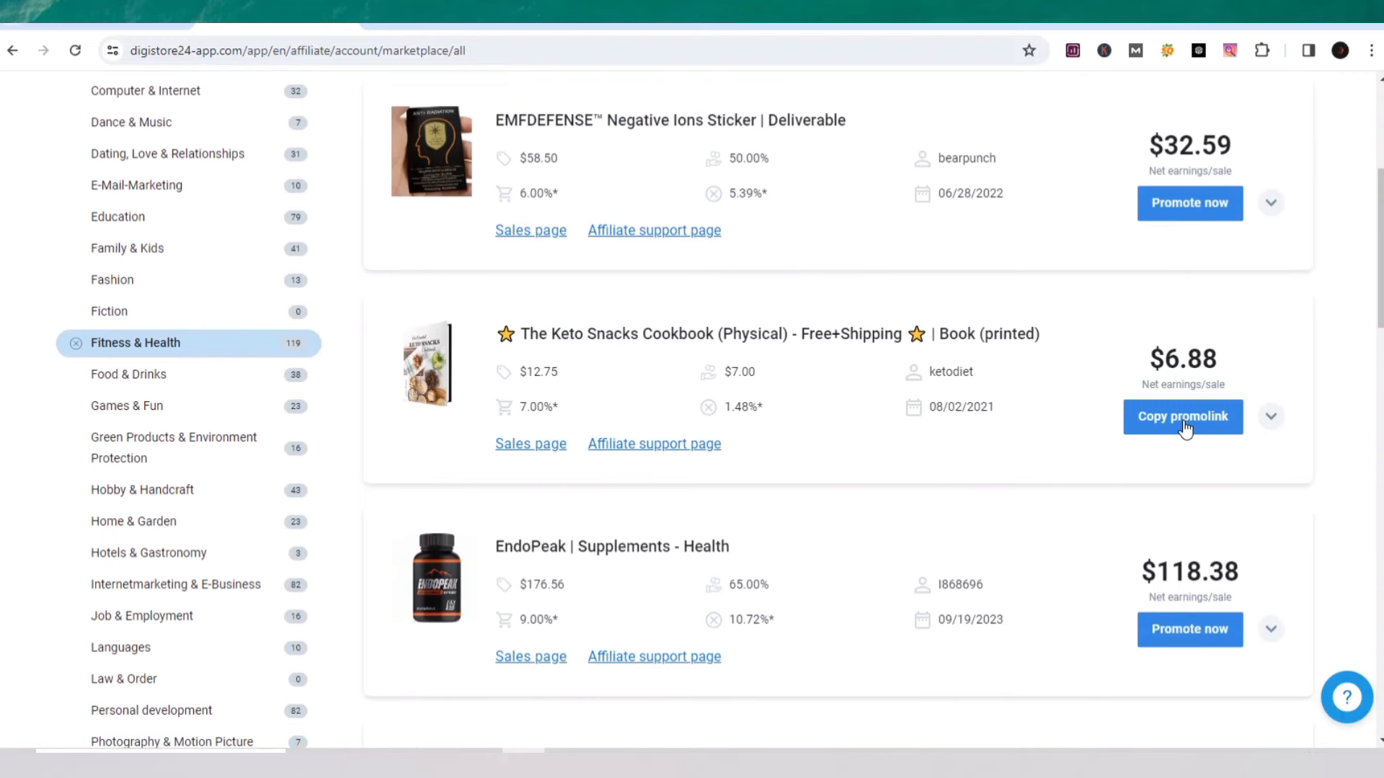
pyautogui.scroll(-2, 1186, 428)
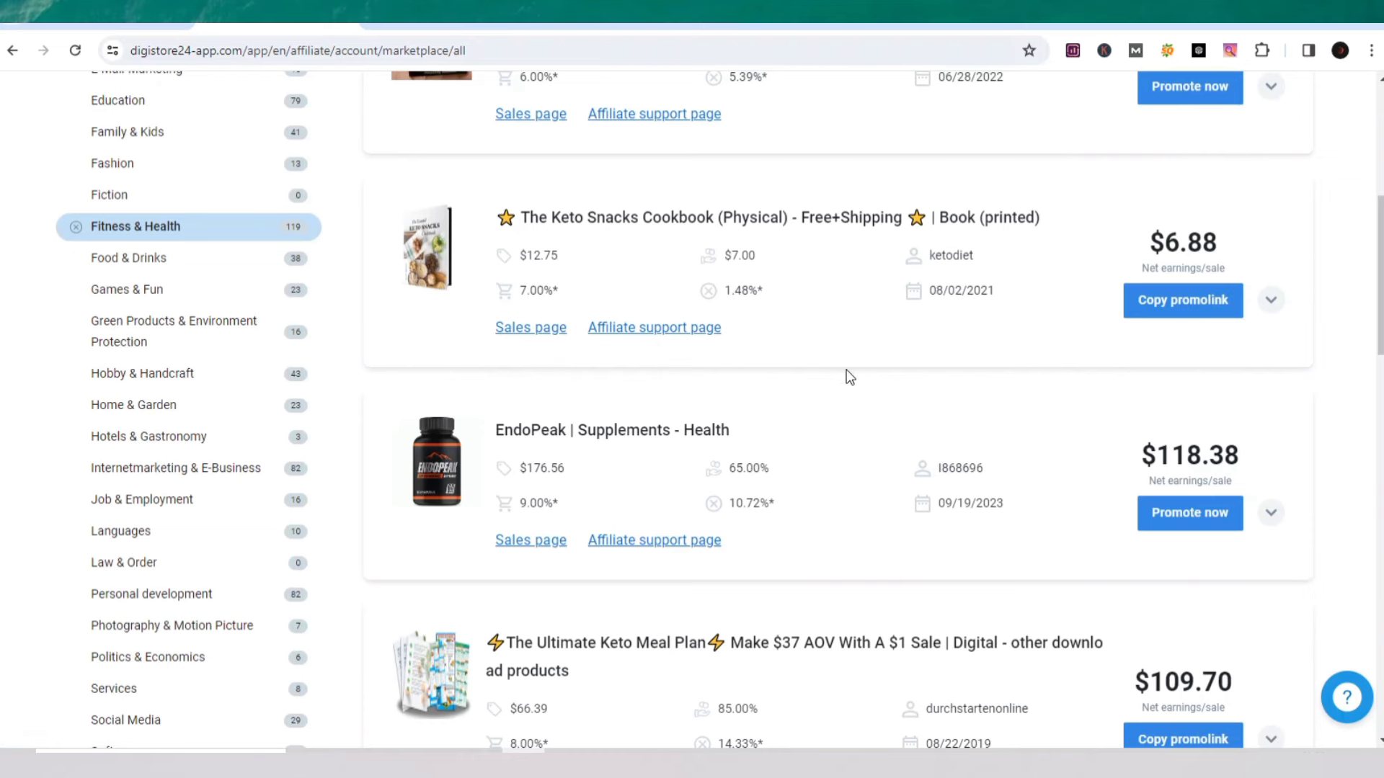
pyautogui.scroll(-2, 847, 374)
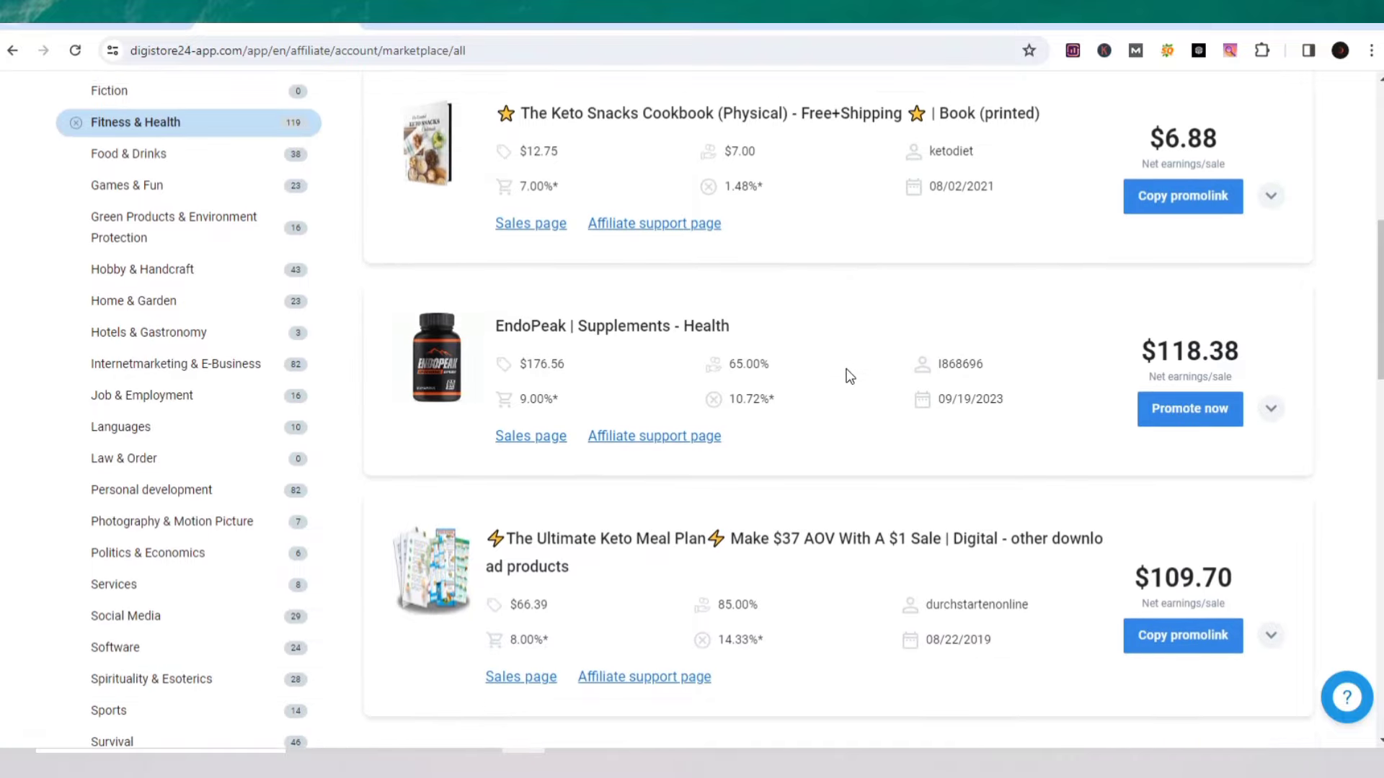
pyautogui.scroll(-3, 570, 537)
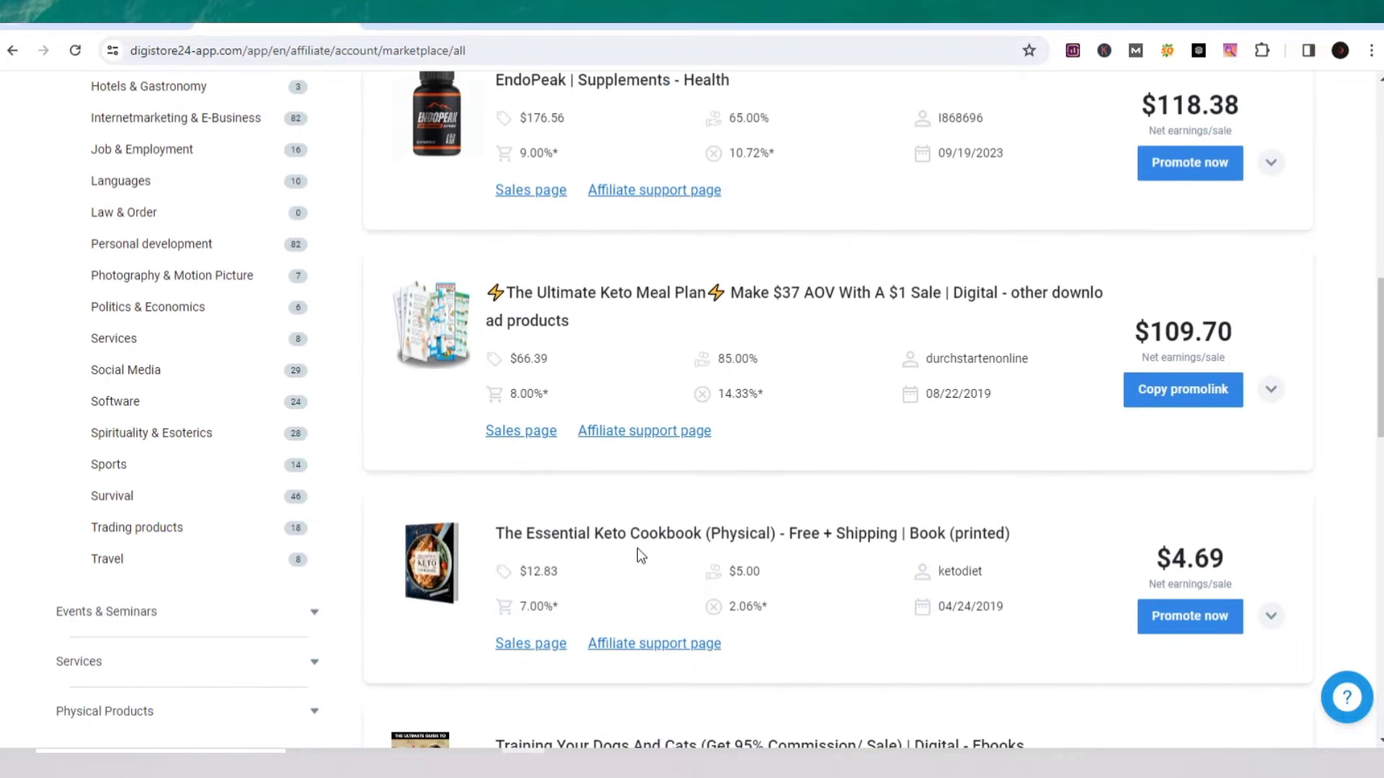
pyautogui.scroll(-3, 637, 548)
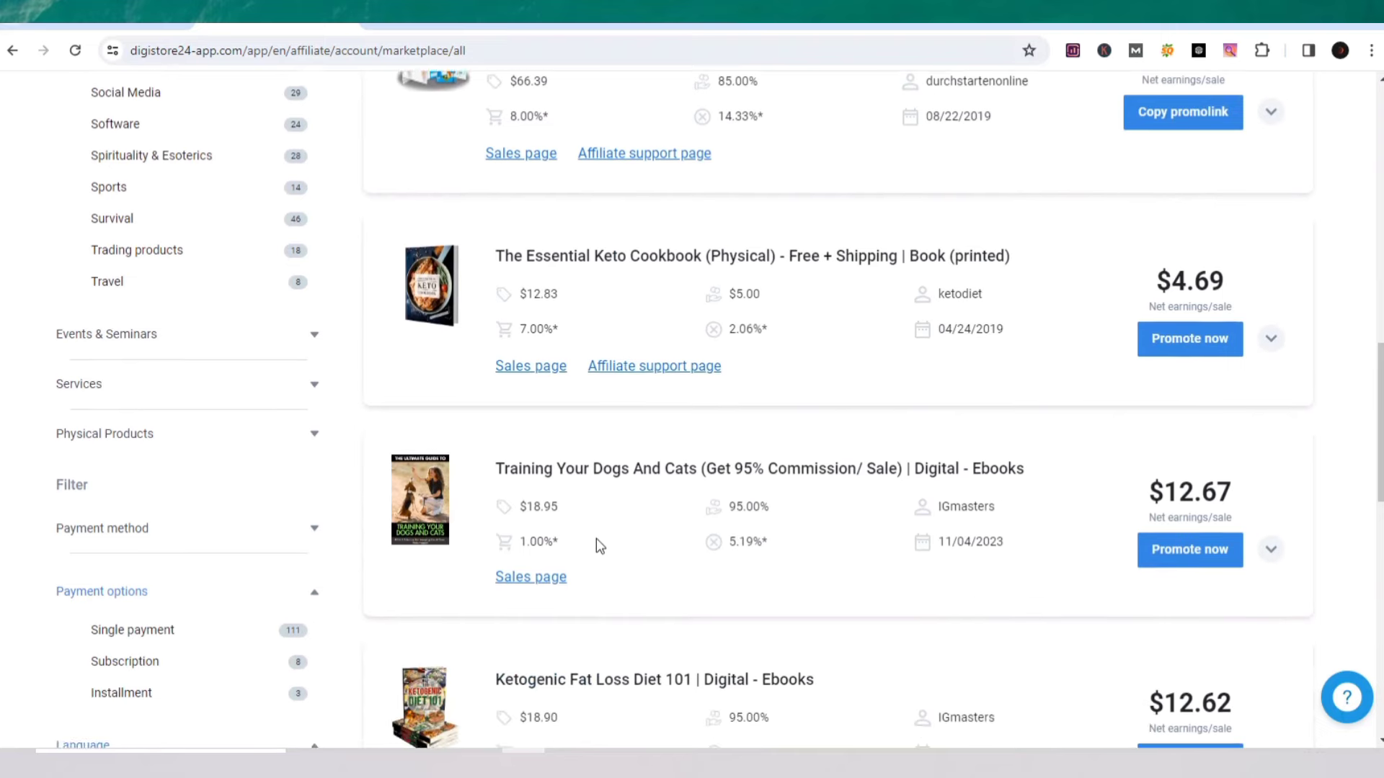
pyautogui.scroll(-3, 595, 539)
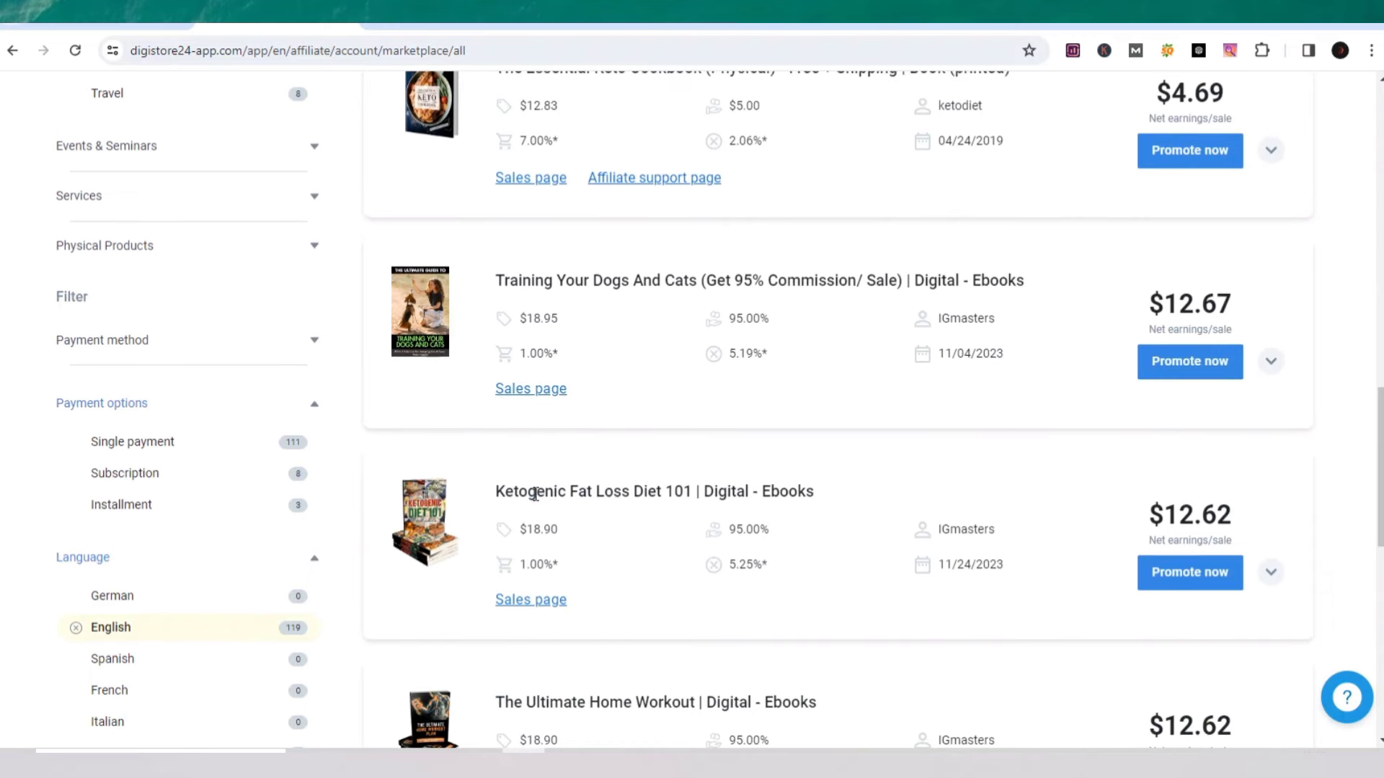
pyautogui.scroll(3, 535, 495)
pyautogui.scroll(4, 534, 494)
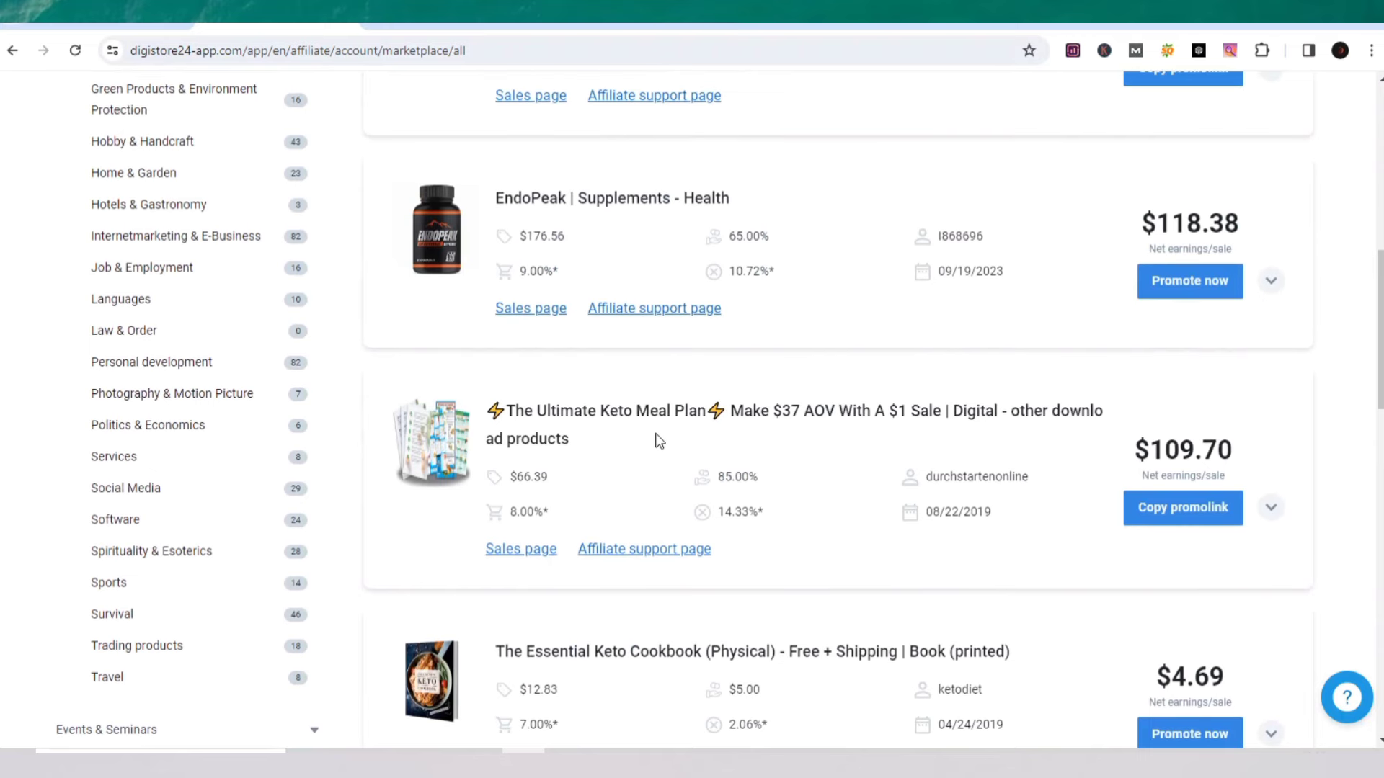
pyautogui.scroll(1, 658, 441)
pyautogui.scroll(-1, 658, 441)
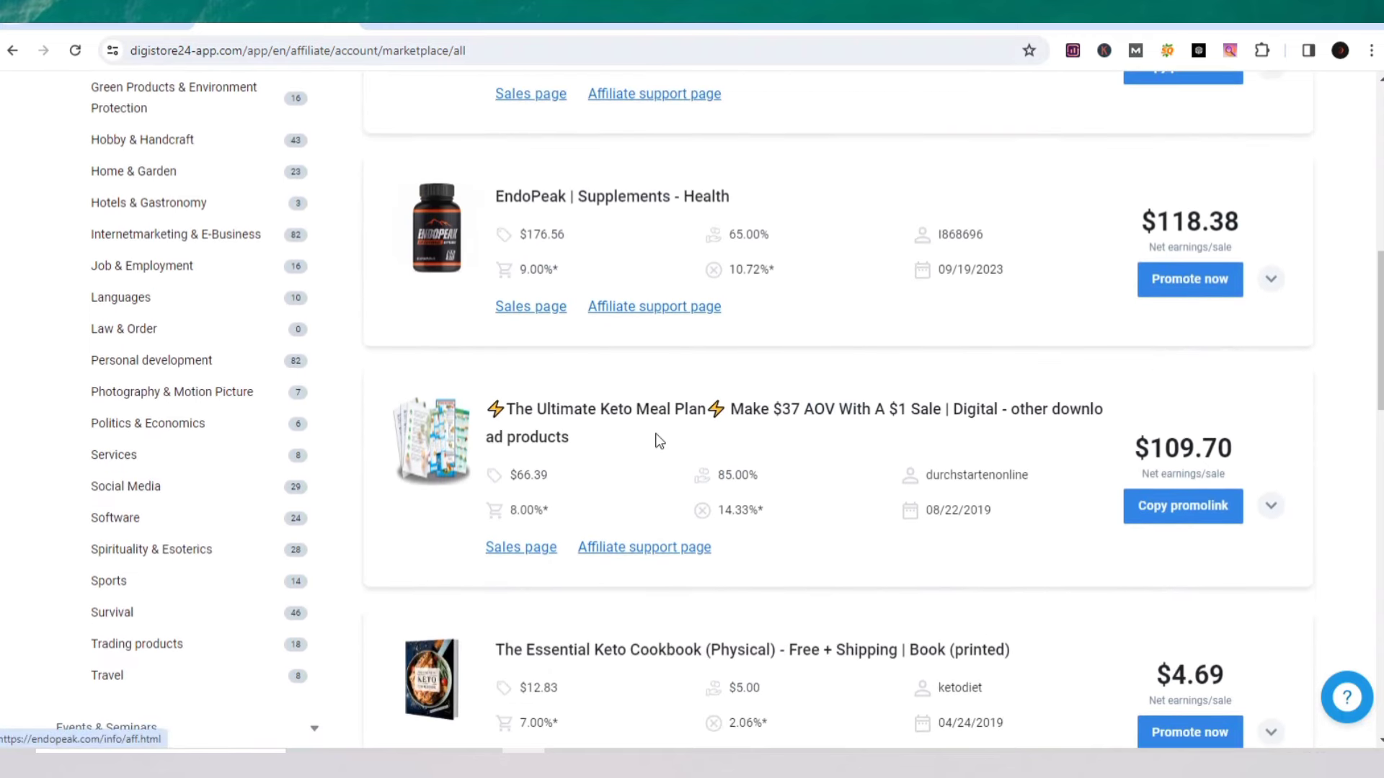
pyautogui.scroll(2, 658, 440)
pyautogui.scroll(2, 658, 434)
# - Copy the affiliate promolink from The Keto Snacks Cookbook listing
pyautogui.scroll(1, 658, 434)
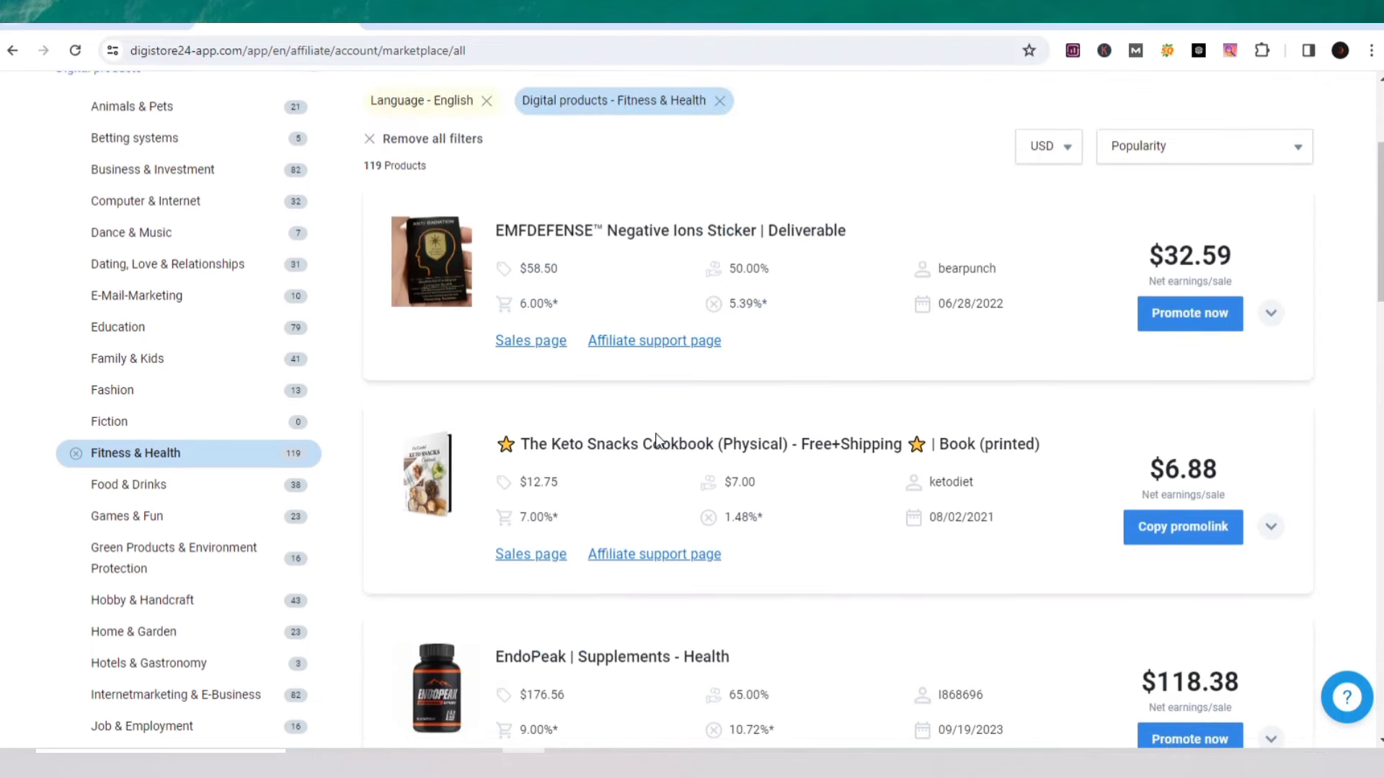
pyautogui.scroll(-1, 658, 438)
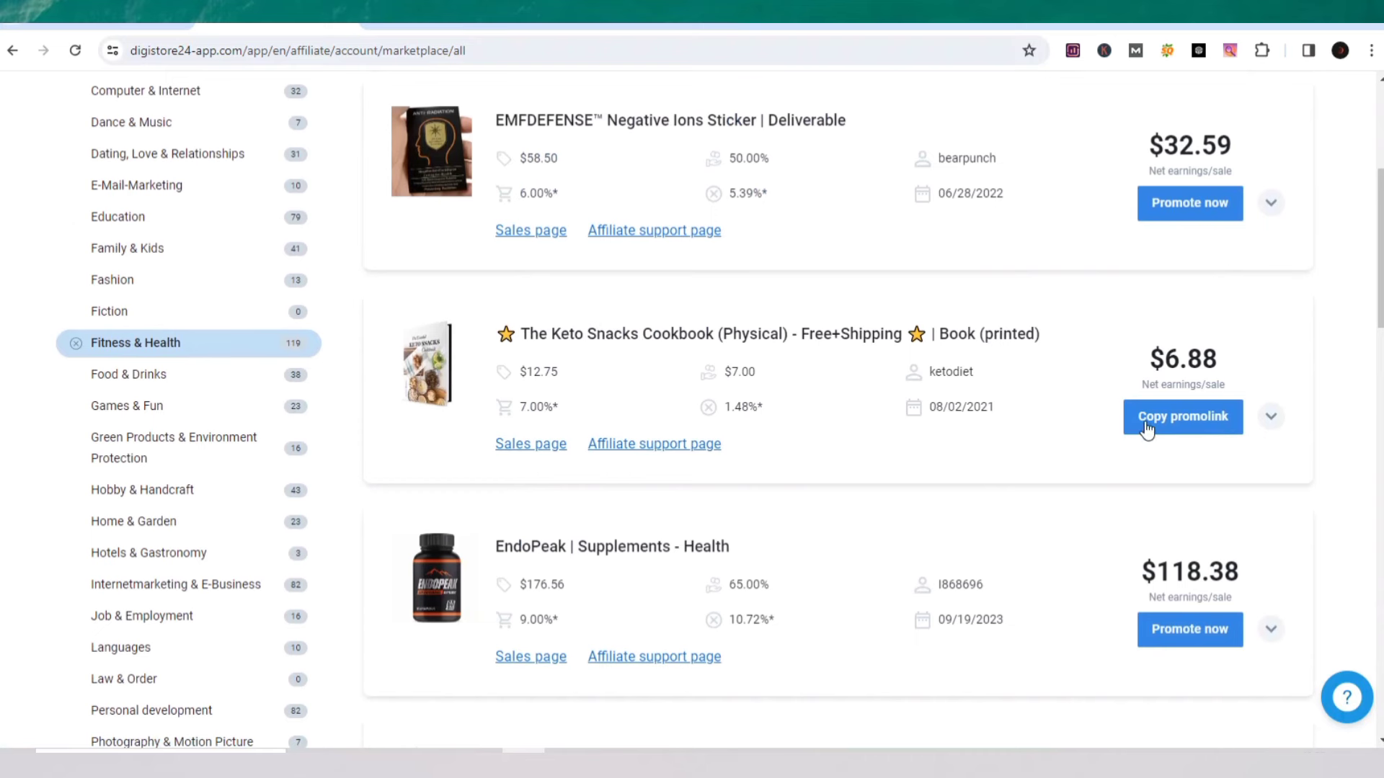
pyautogui.click(1172, 416)
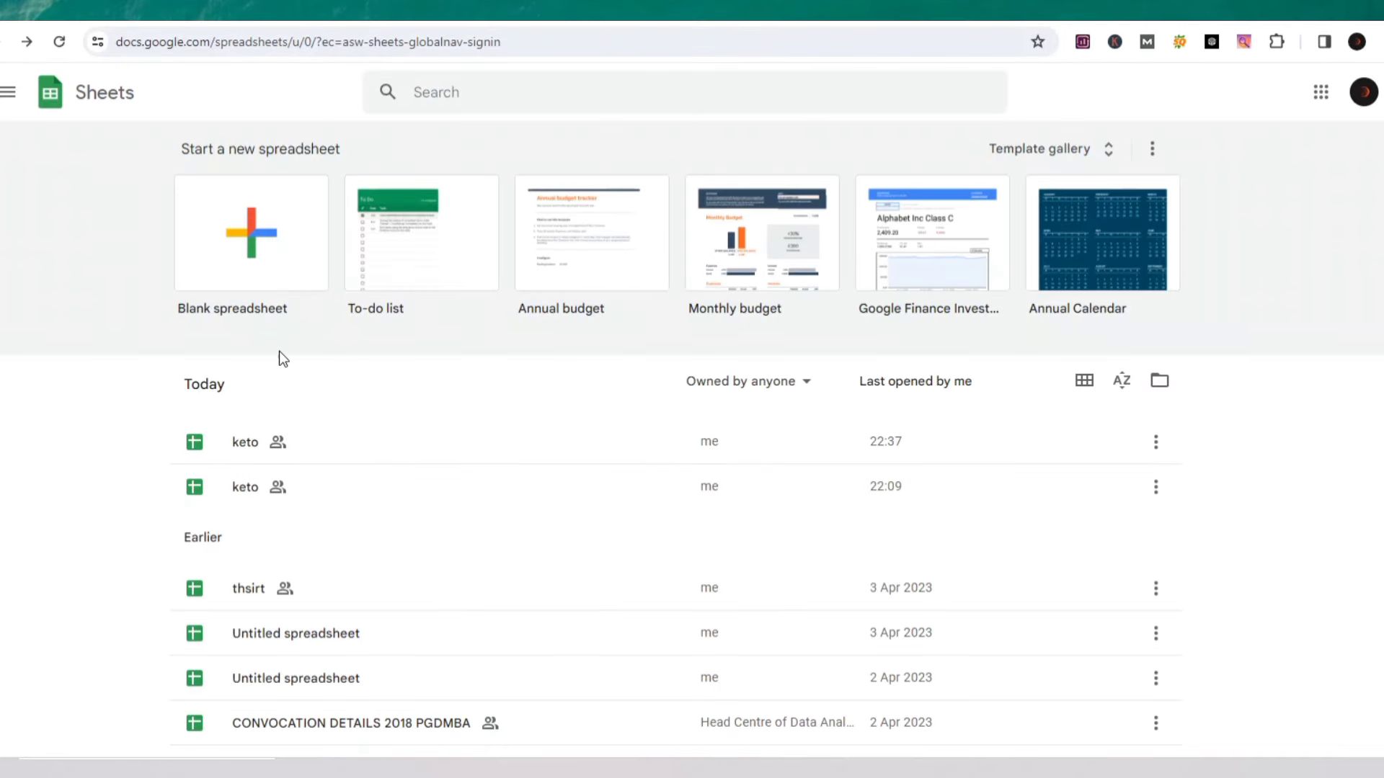
# - Scroll the Sheets home page's recent files, showing the two spreadsheets named keto
pyautogui.scroll(-5, 225, 341)
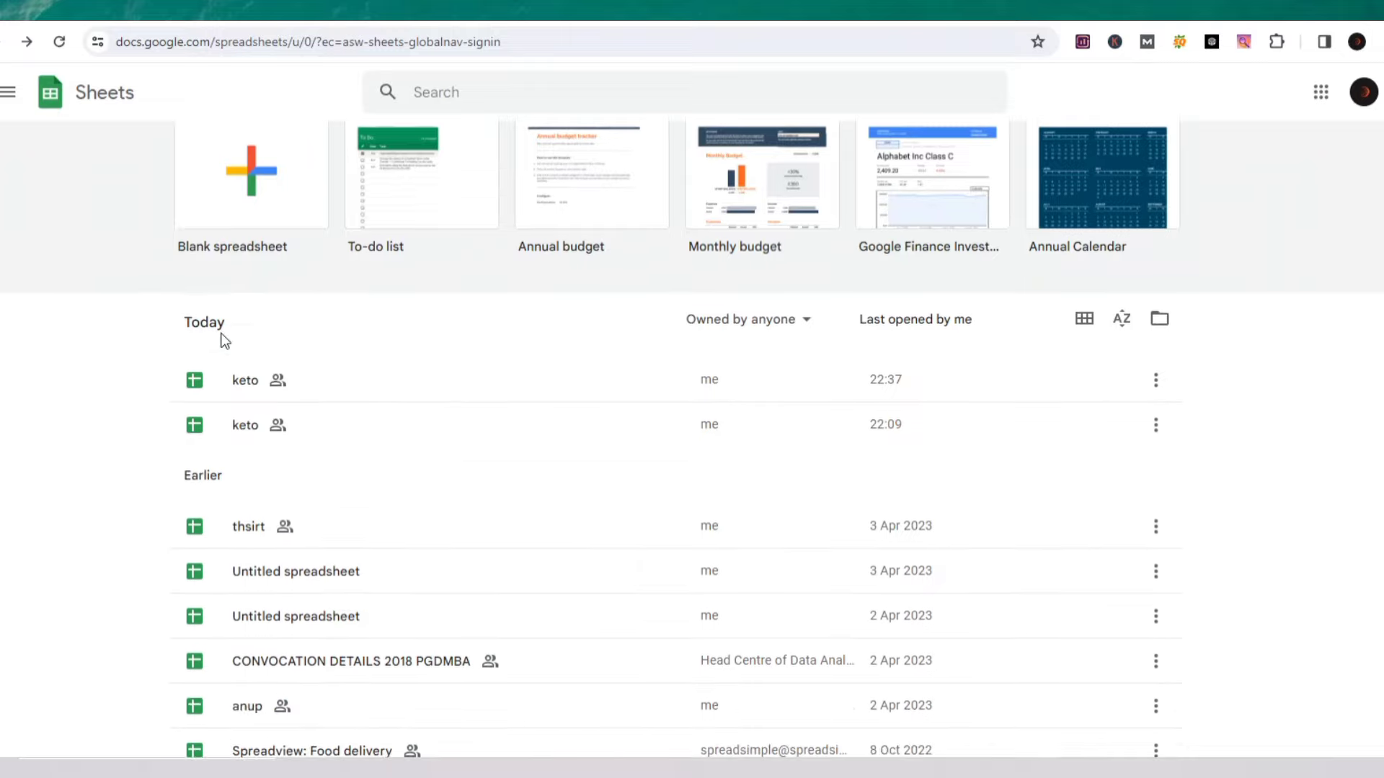
pyautogui.scroll(5, 225, 341)
pyautogui.scroll(-2, 225, 341)
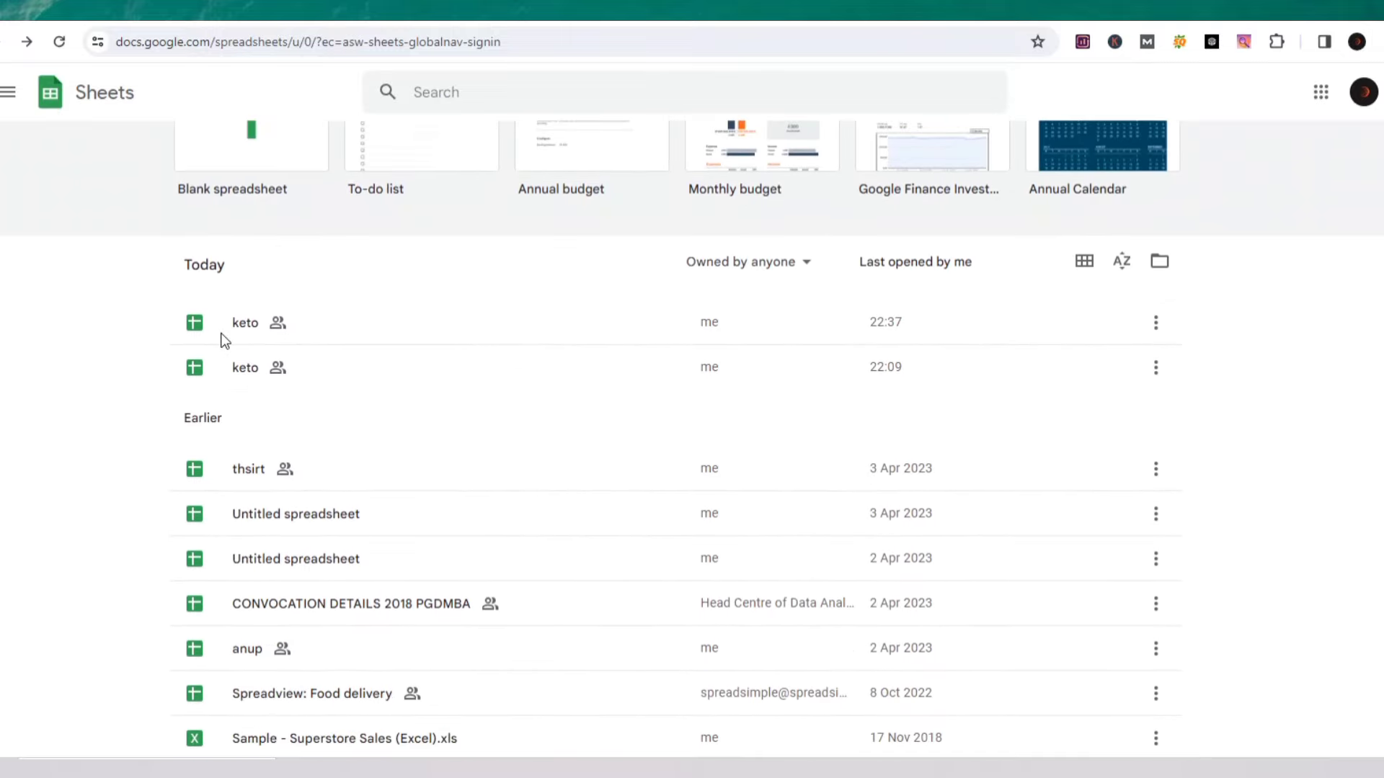
pyautogui.scroll(2, 225, 340)
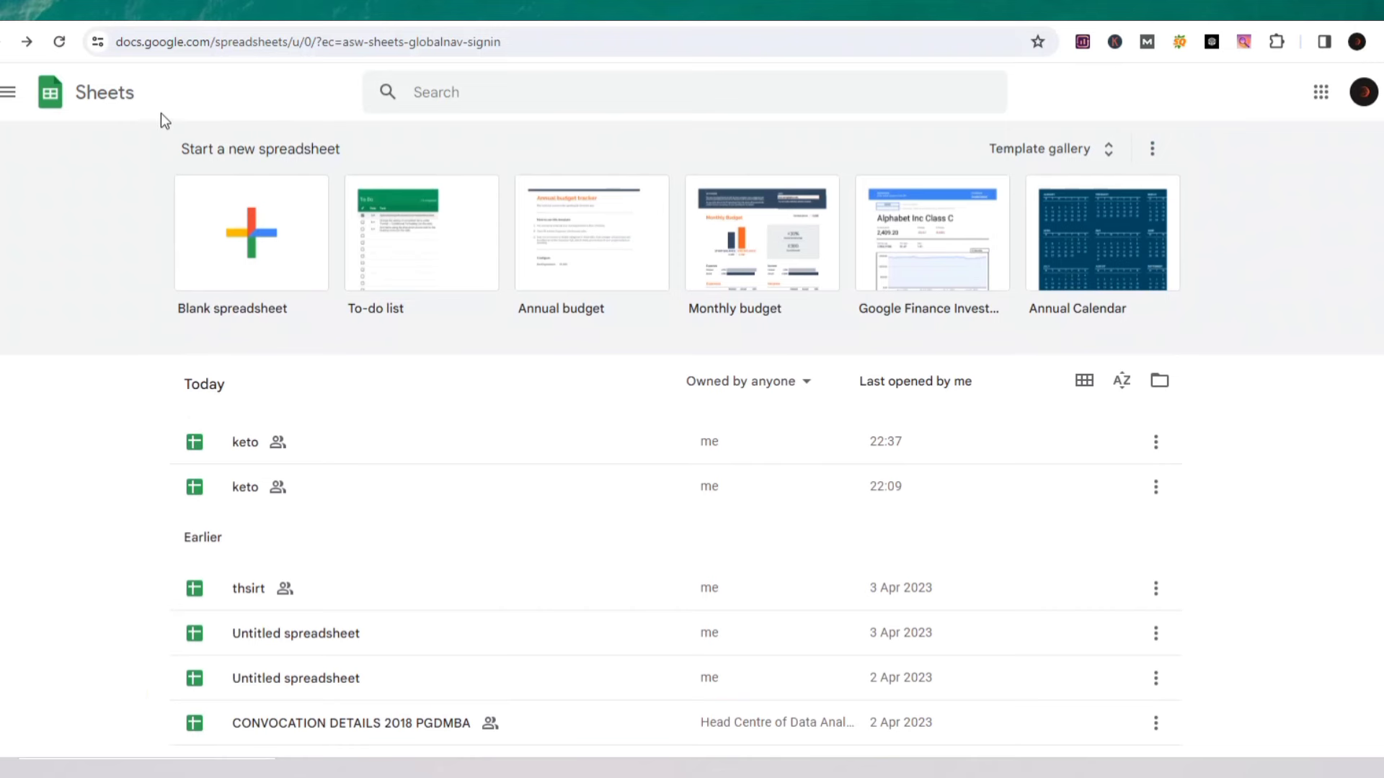
# - Create a blank spreadsheet with Product, Description, Price and Affiliate Link headers in A1–D1
pyautogui.click(265, 235)
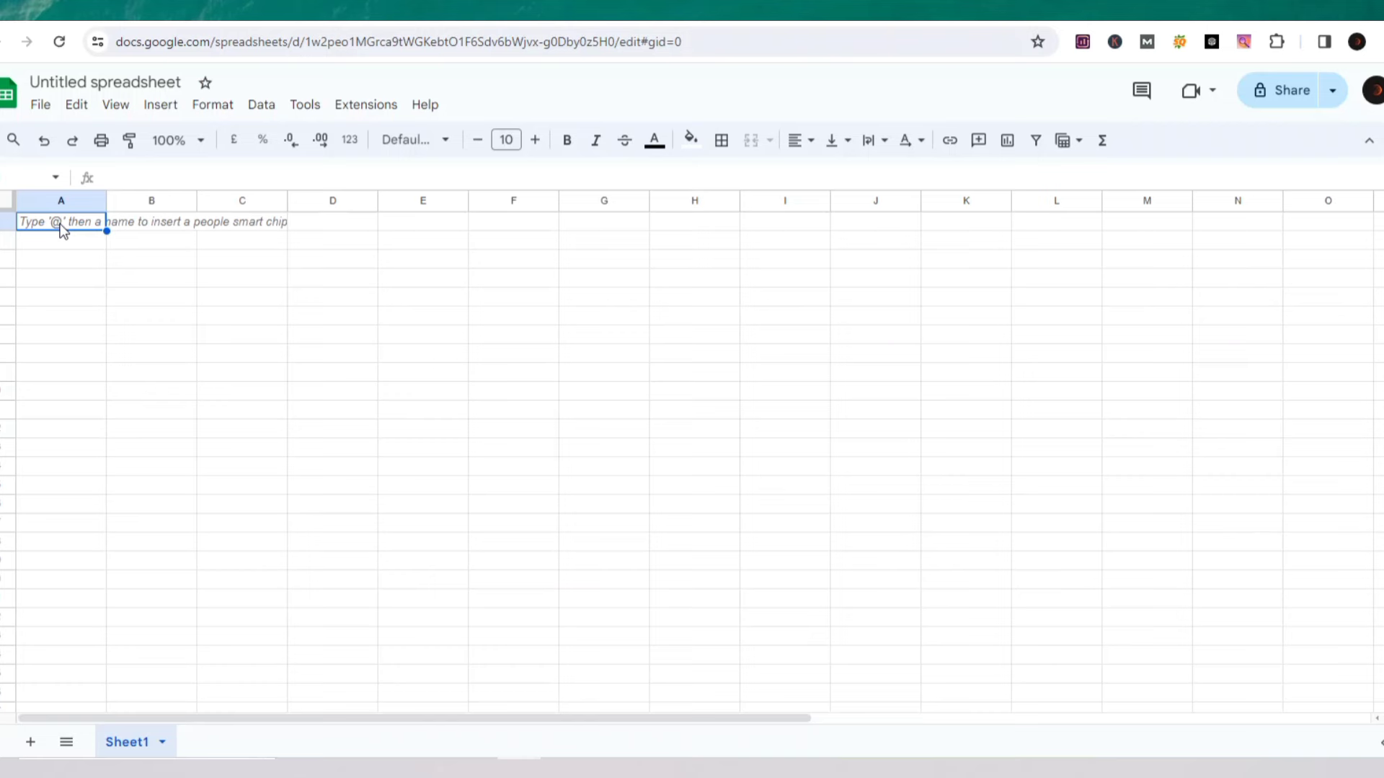
pyautogui.write('P')
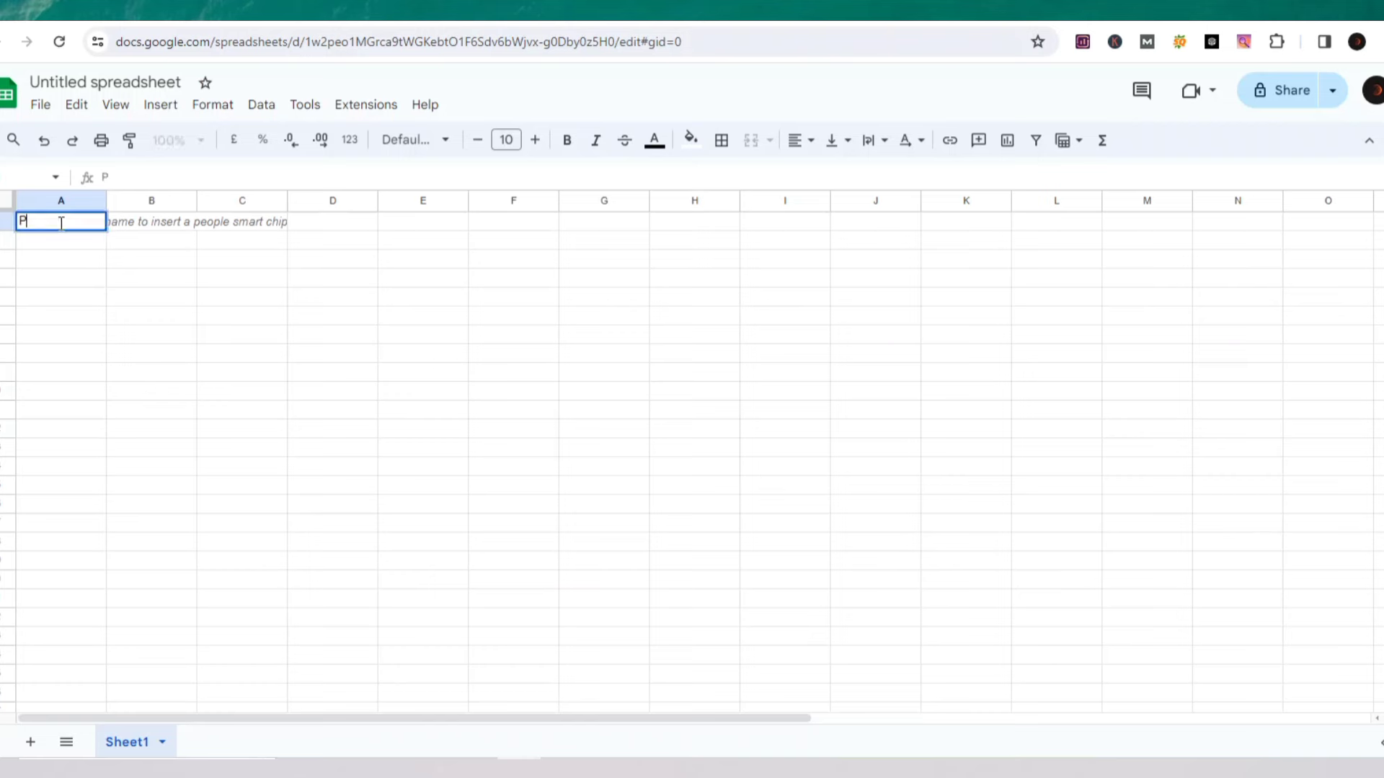
pyautogui.write('roduct')
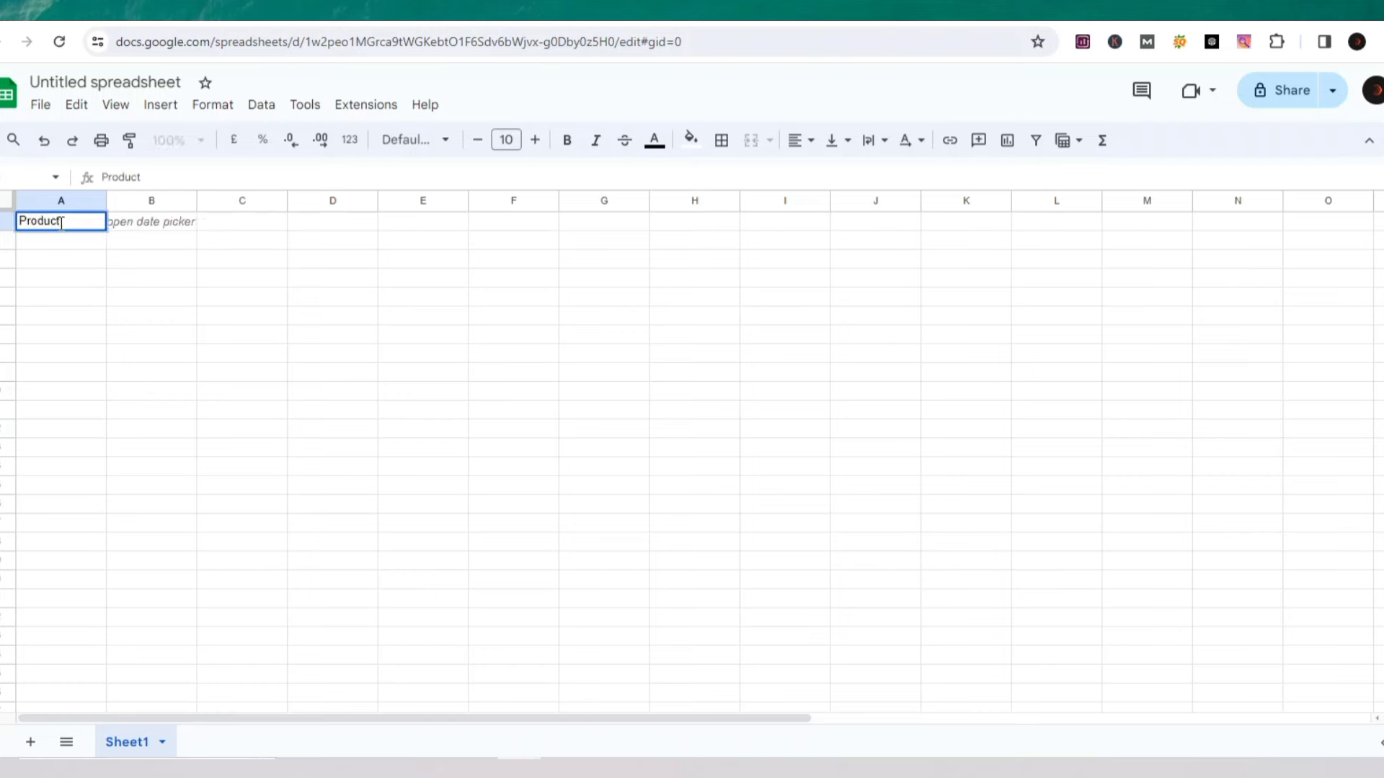
pyautogui.press('Tab')
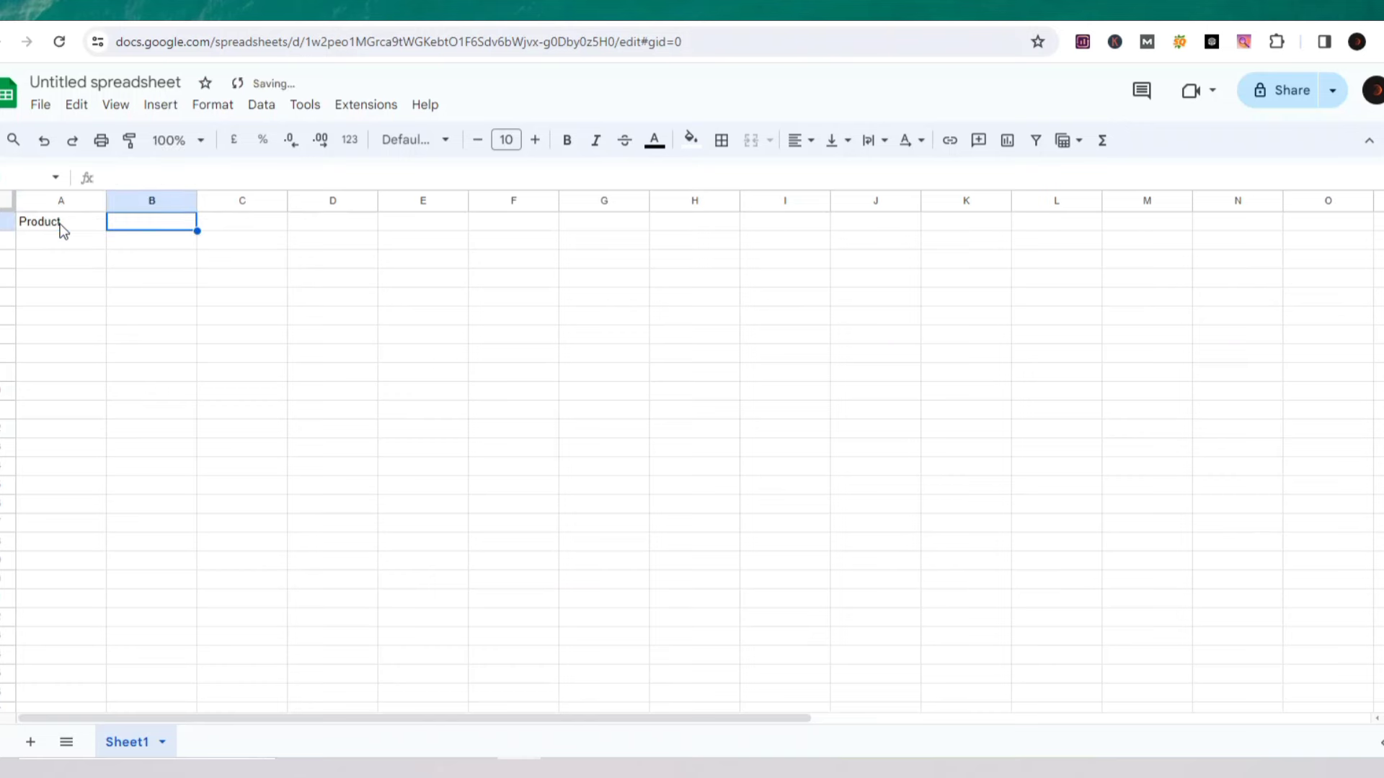
pyautogui.write('D')
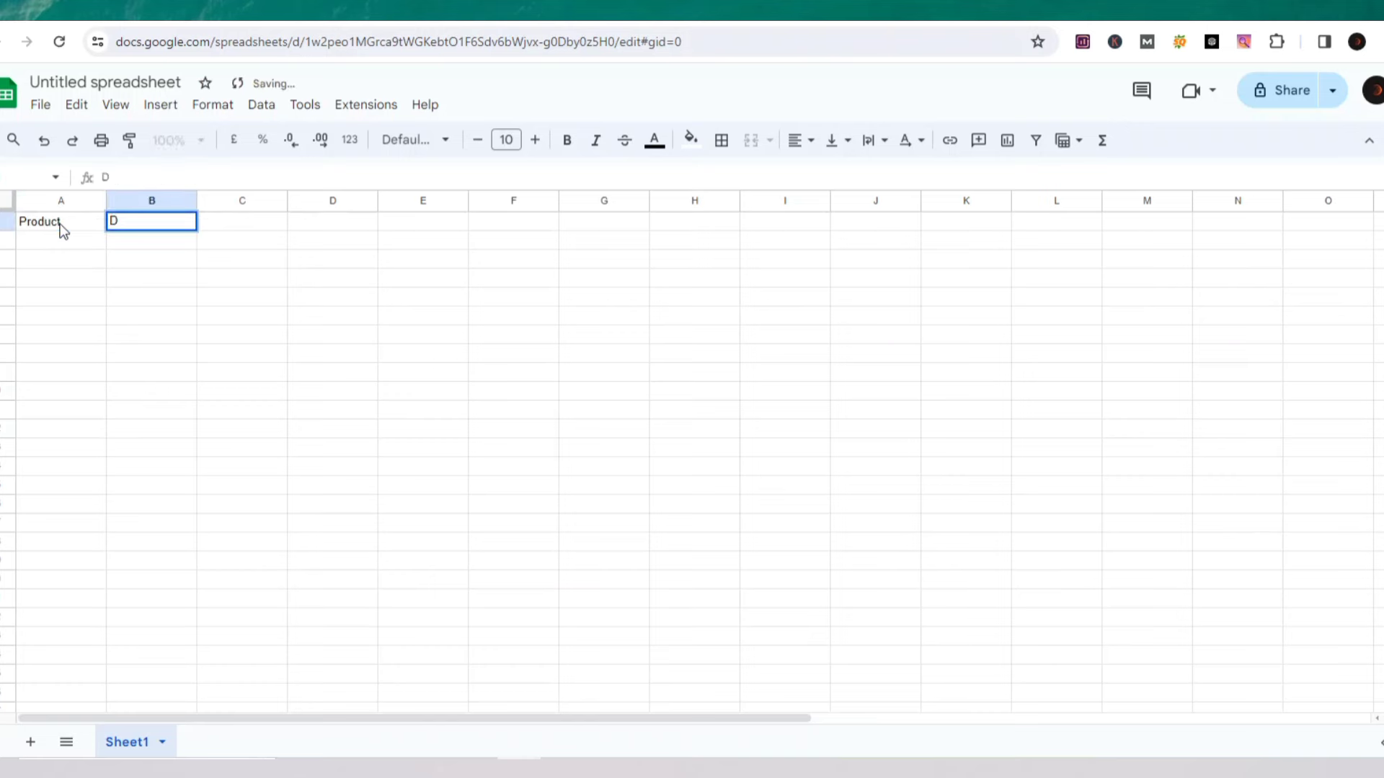
pyautogui.write('escr')
pyautogui.write('iption')
pyautogui.press('Tab')
pyautogui.write('Pr')
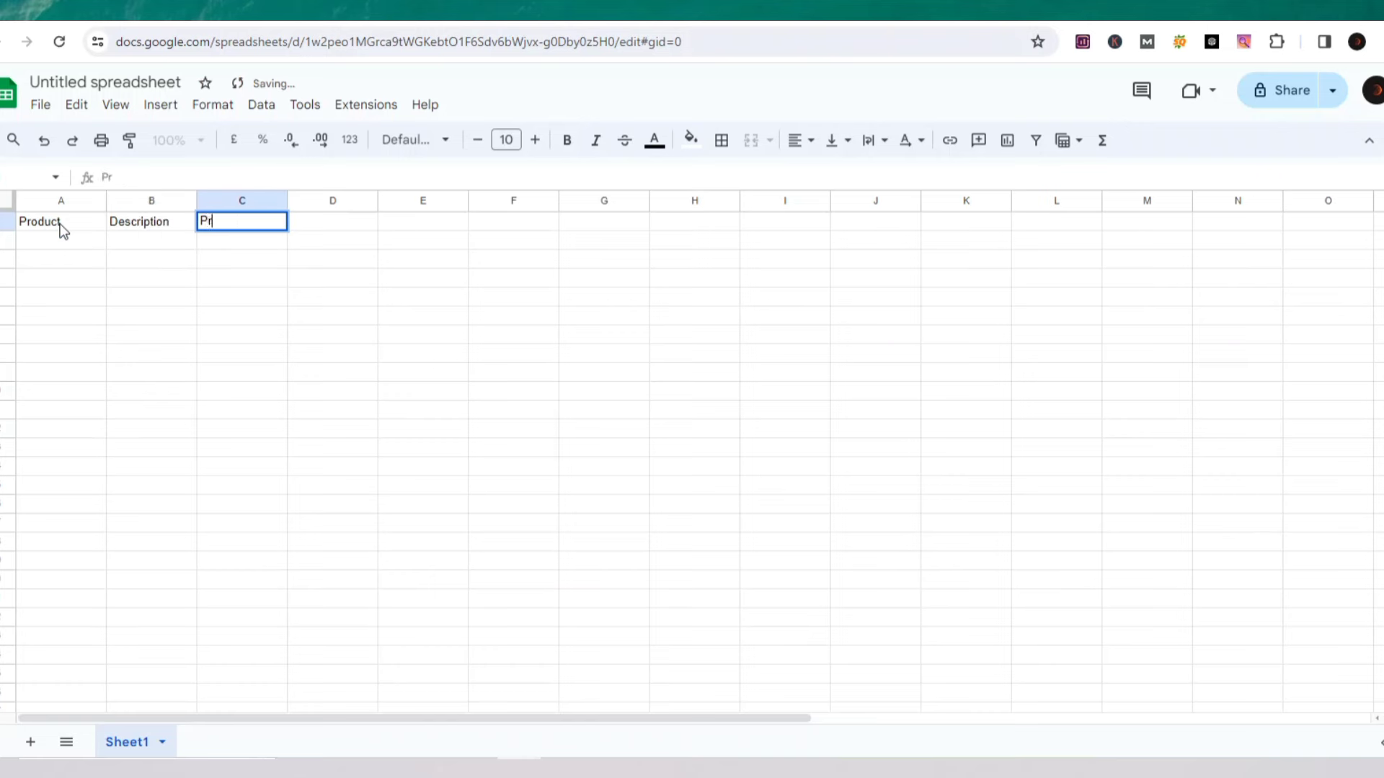
pyautogui.write('ice')
pyautogui.press('Tab')
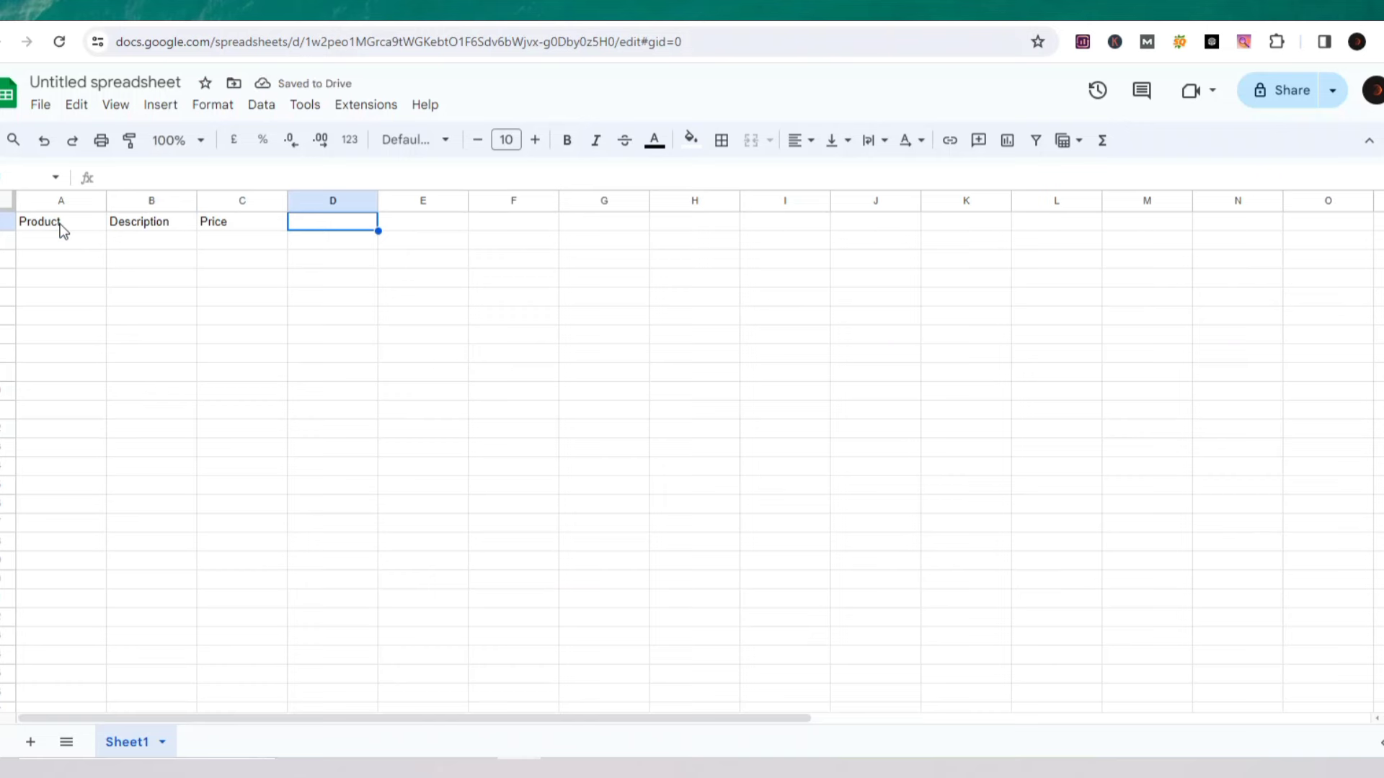
pyautogui.write('A')
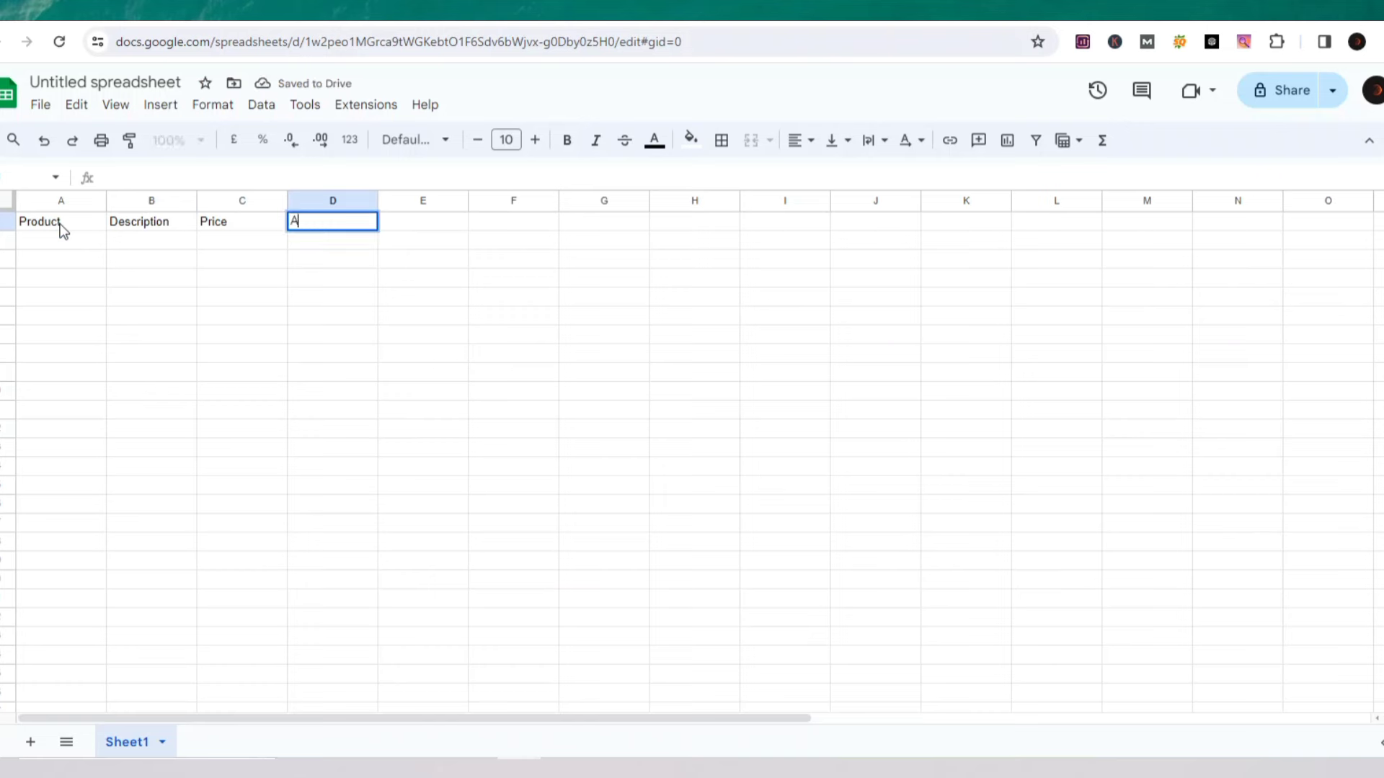
pyautogui.write('ffili')
pyautogui.write('ate ')
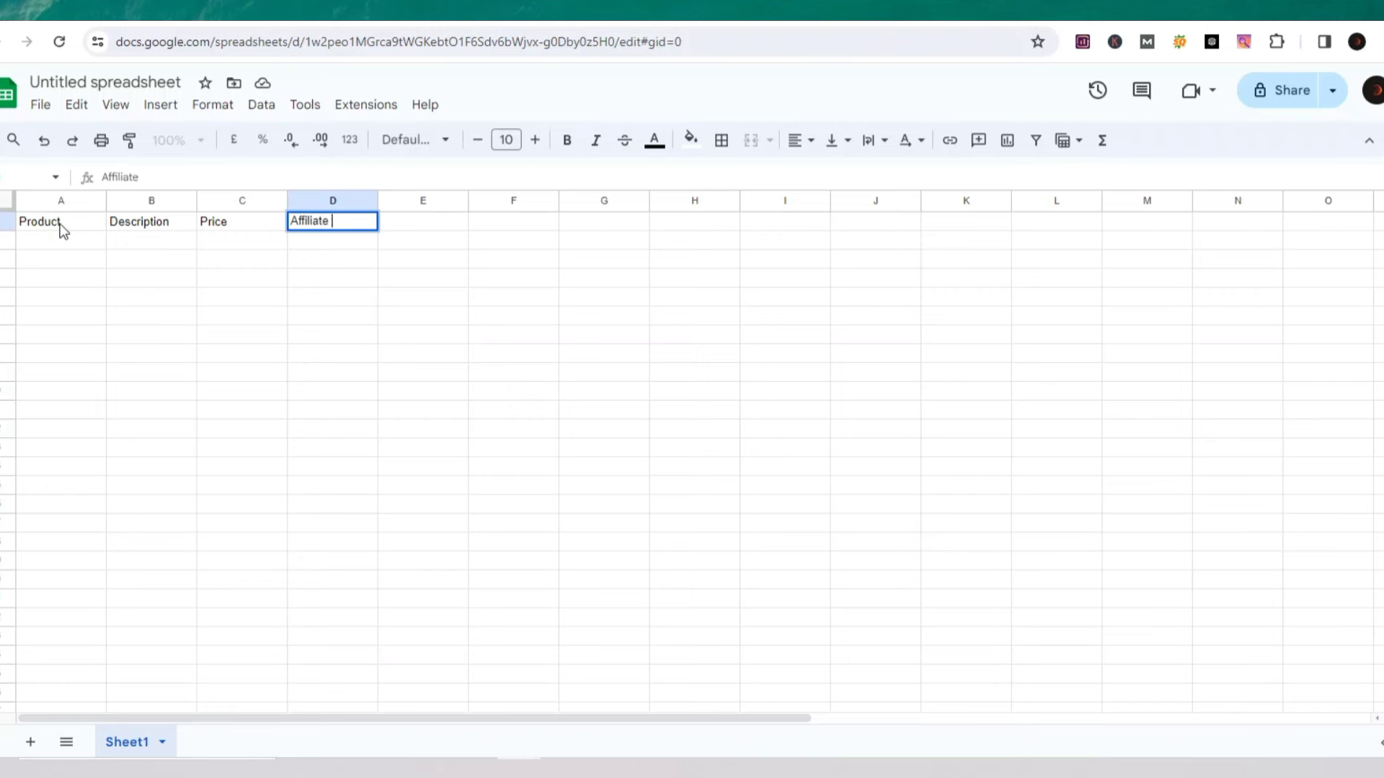
pyautogui.write('Link')
pyautogui.click(72, 237)
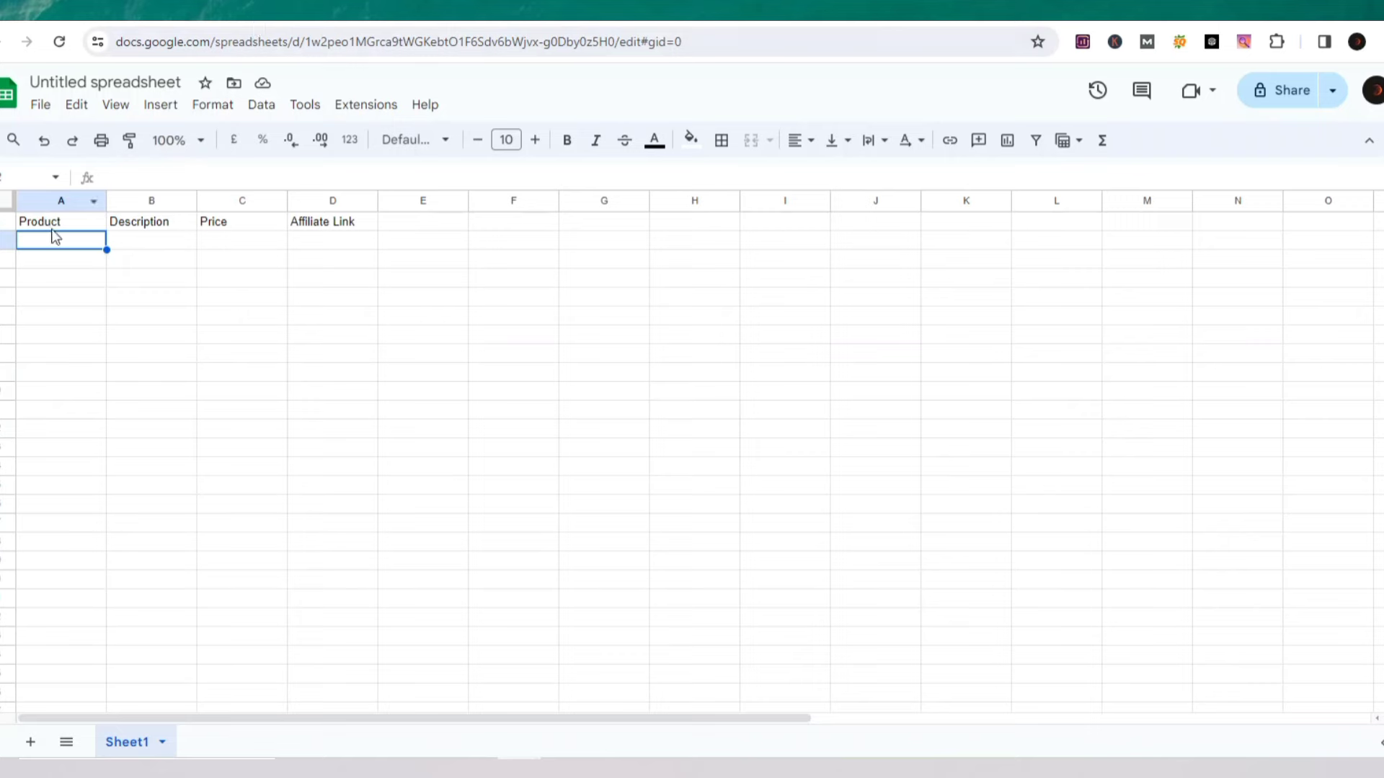
# - Paste the title The Keto Snacks Cookbook from Digistore24 into A2 and widen column A
pyautogui.click(179, 14)
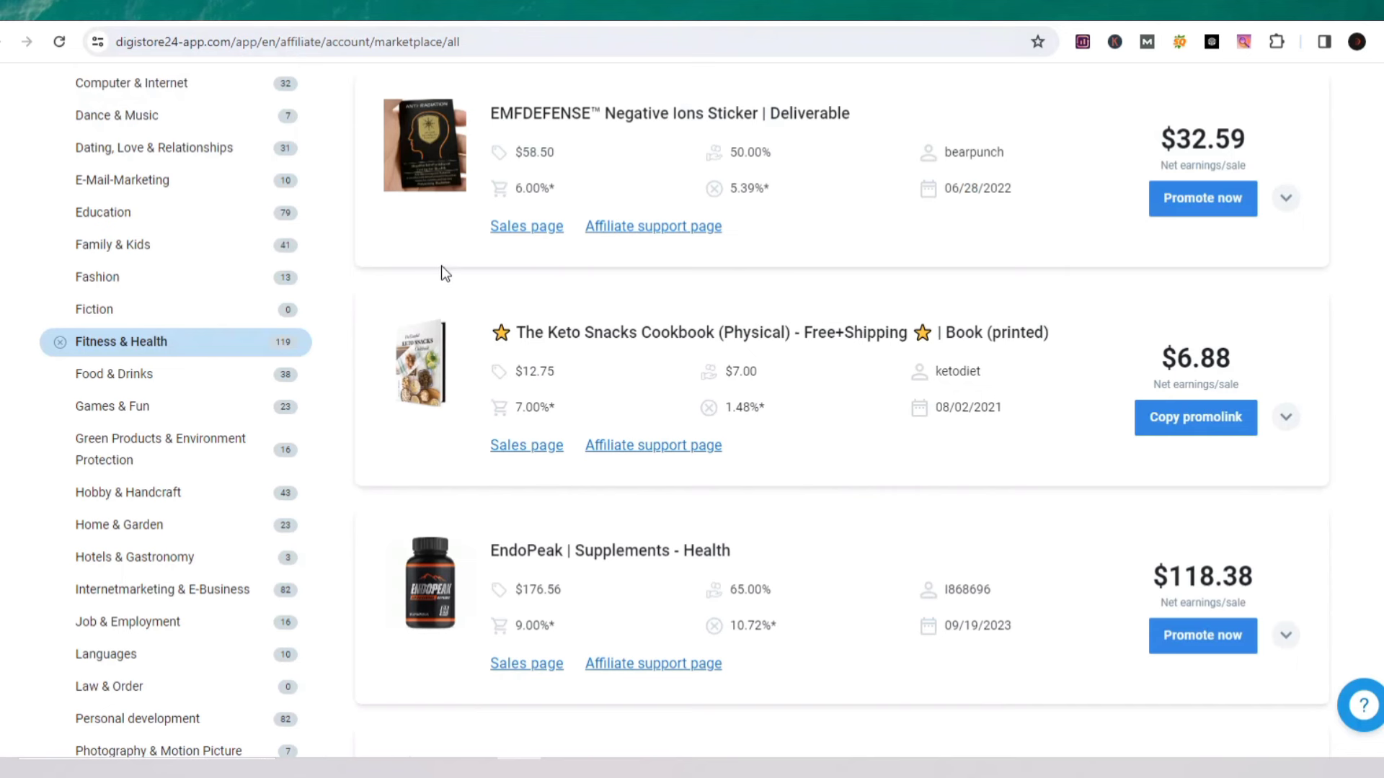
pyautogui.moveTo(514, 332)
pyautogui.mouseDown()
pyautogui.moveTo(736, 322)
pyautogui.moveTo(714, 330)
pyautogui.mouseUp()
pyautogui.hotkey('ctrl', 'c')
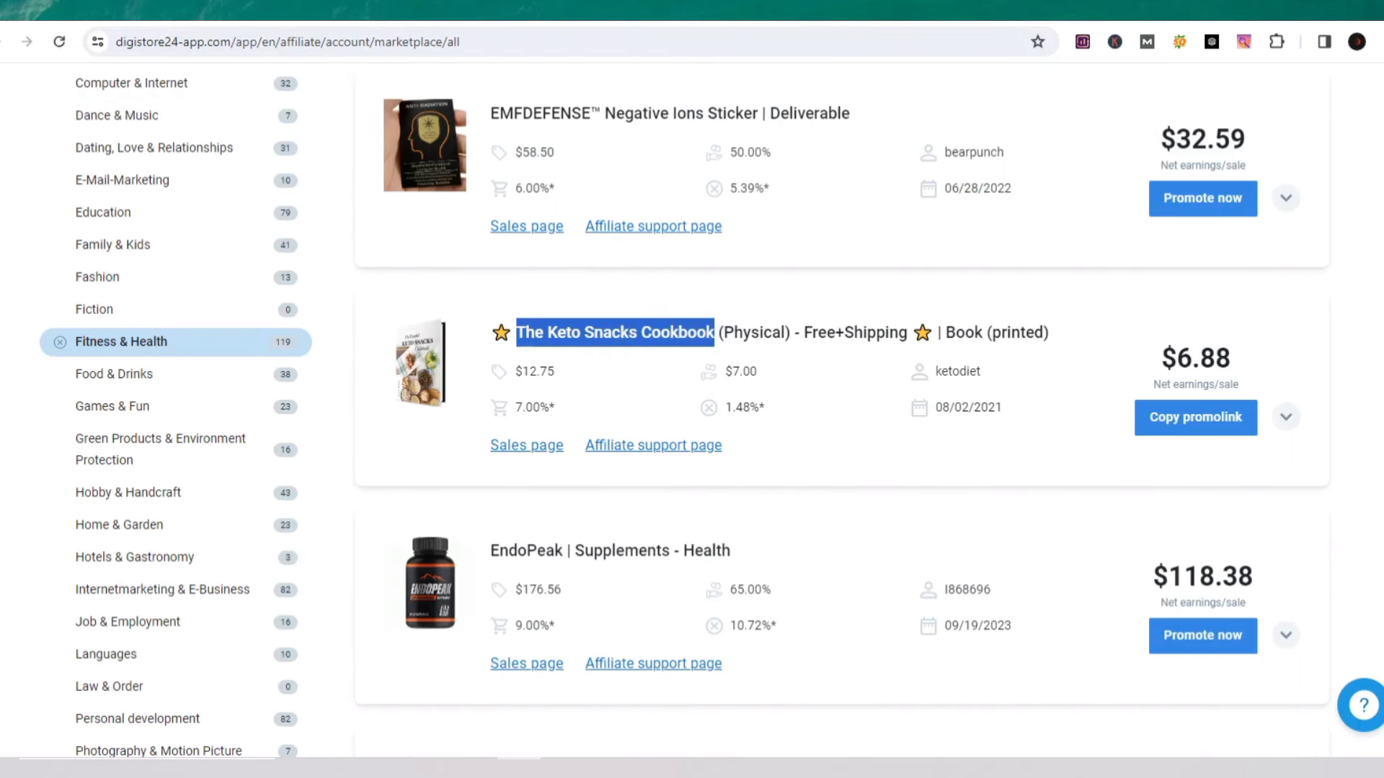
pyautogui.click(94, 10)
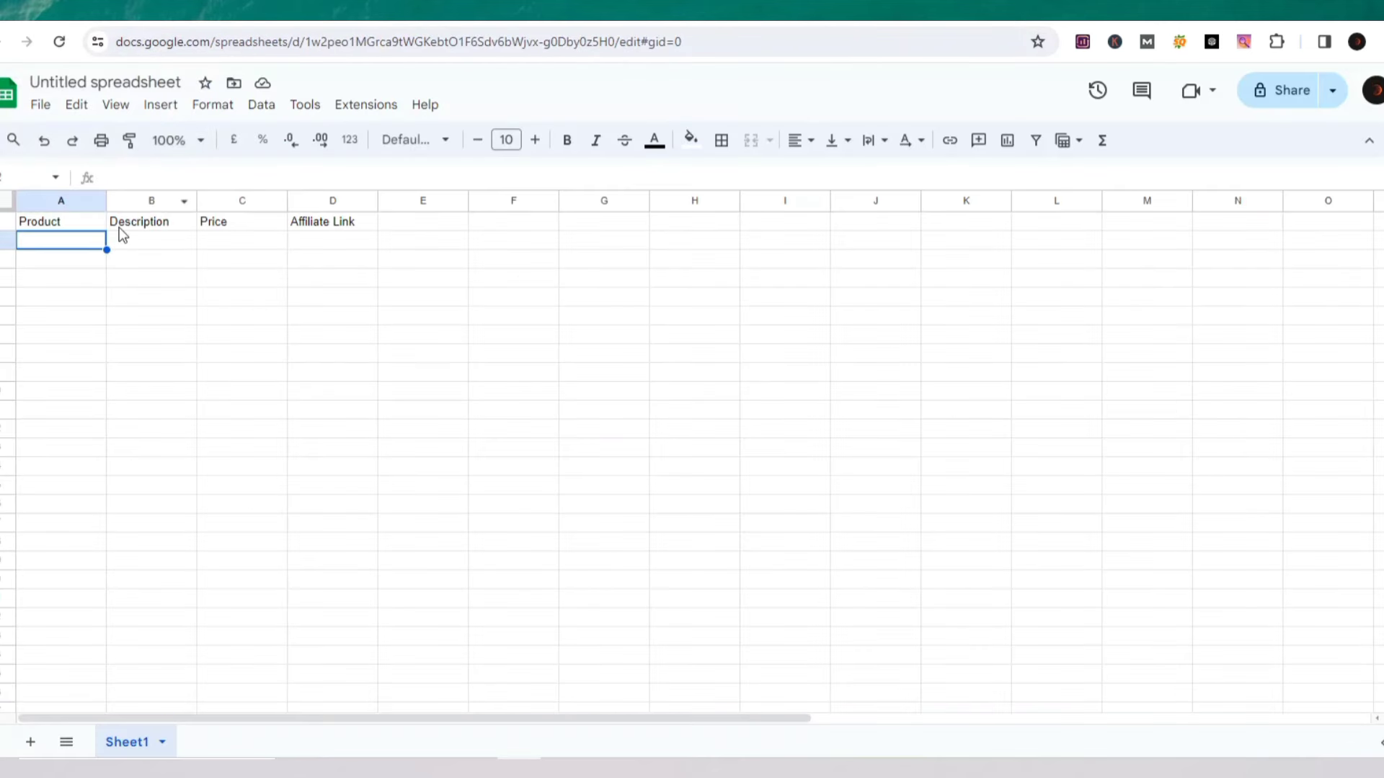
pyautogui.click(77, 239)
pyautogui.hotkey('ctrl', 'v')
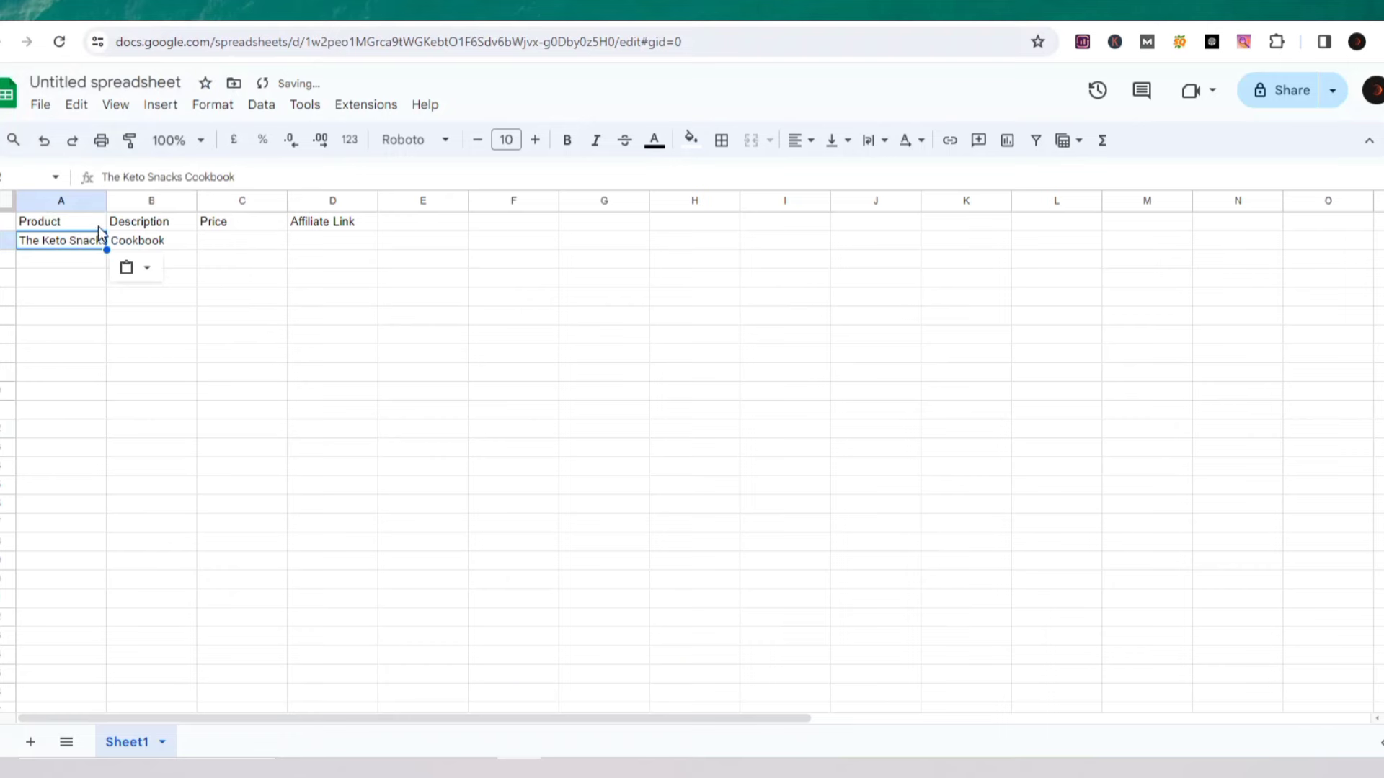
pyautogui.moveTo(105, 202); pyautogui.dragTo(173, 202)
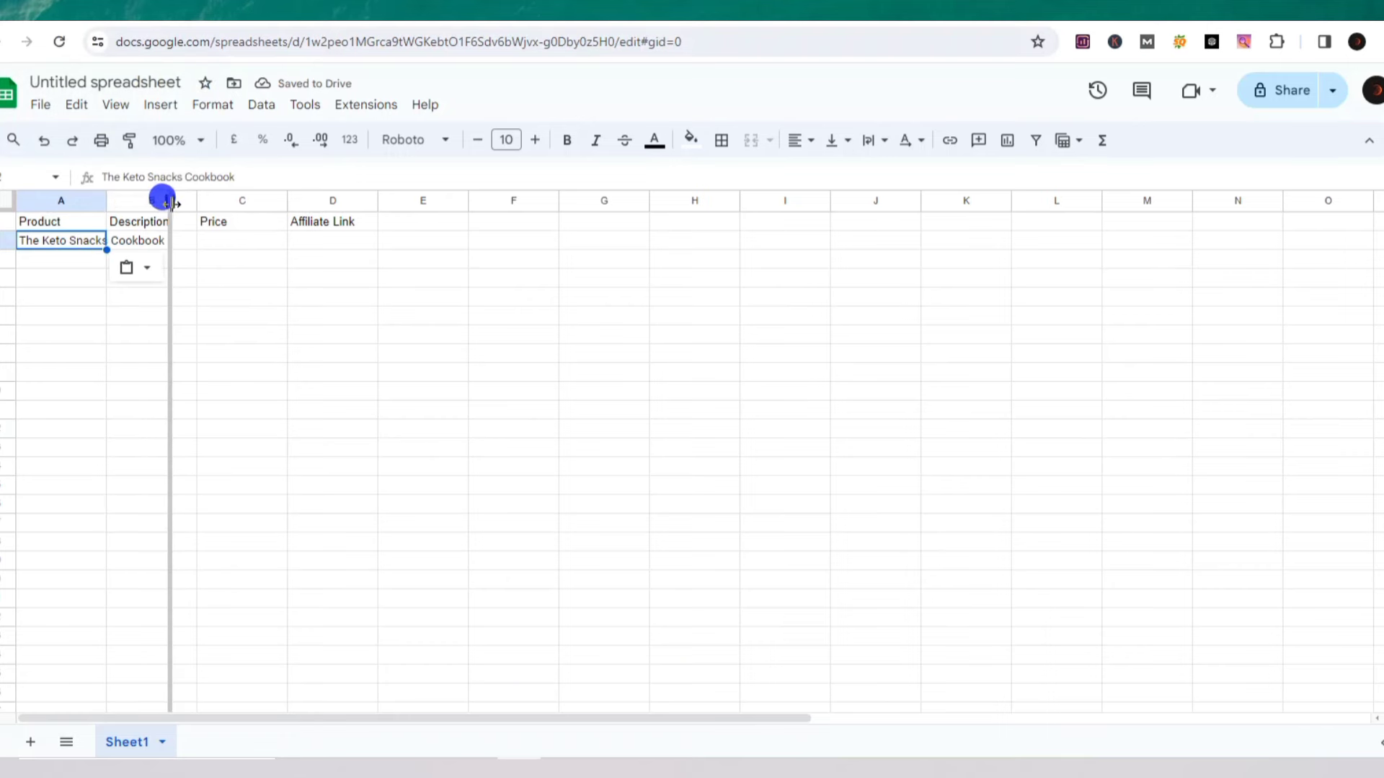
pyautogui.click(210, 240)
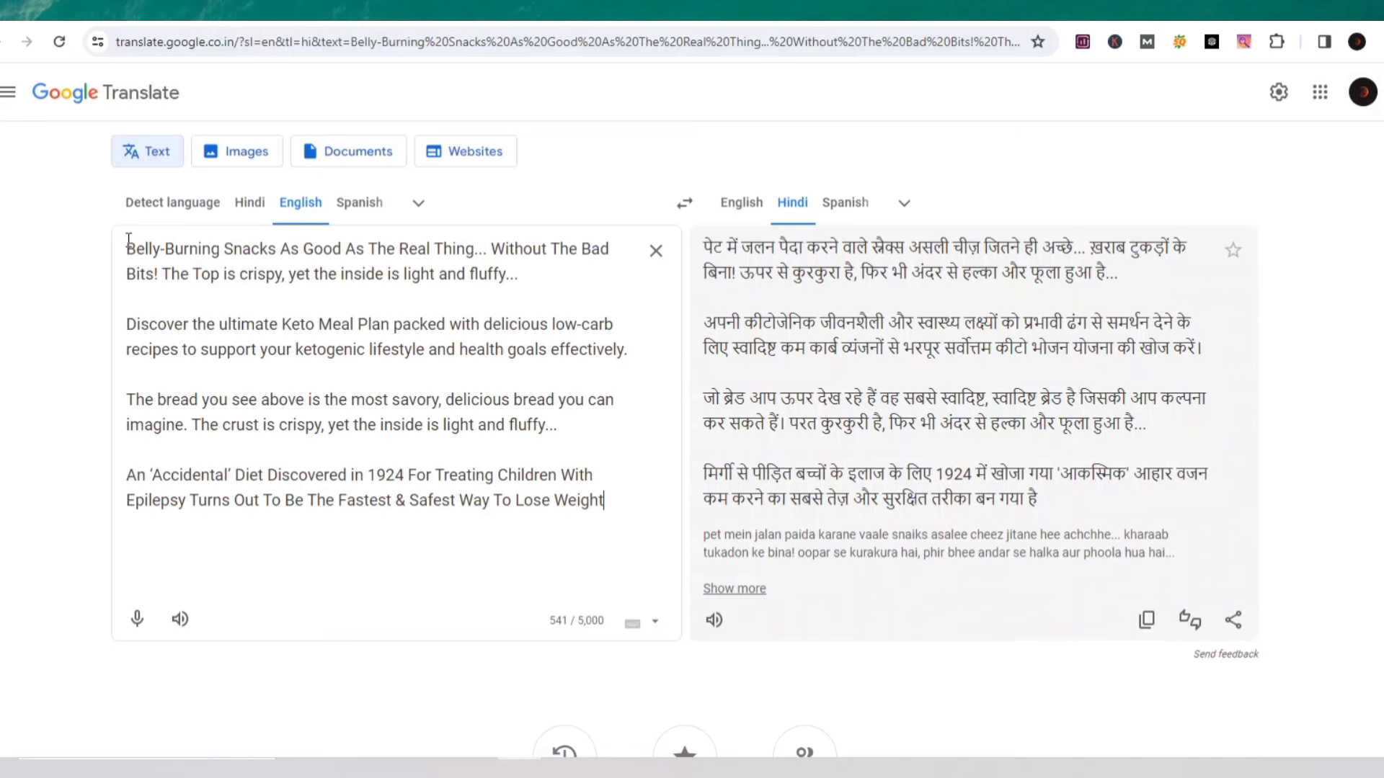
# - Select the first paragraph of the English product description in Google Translate
pyautogui.moveTo(127, 242); pyautogui.dragTo(546, 292)
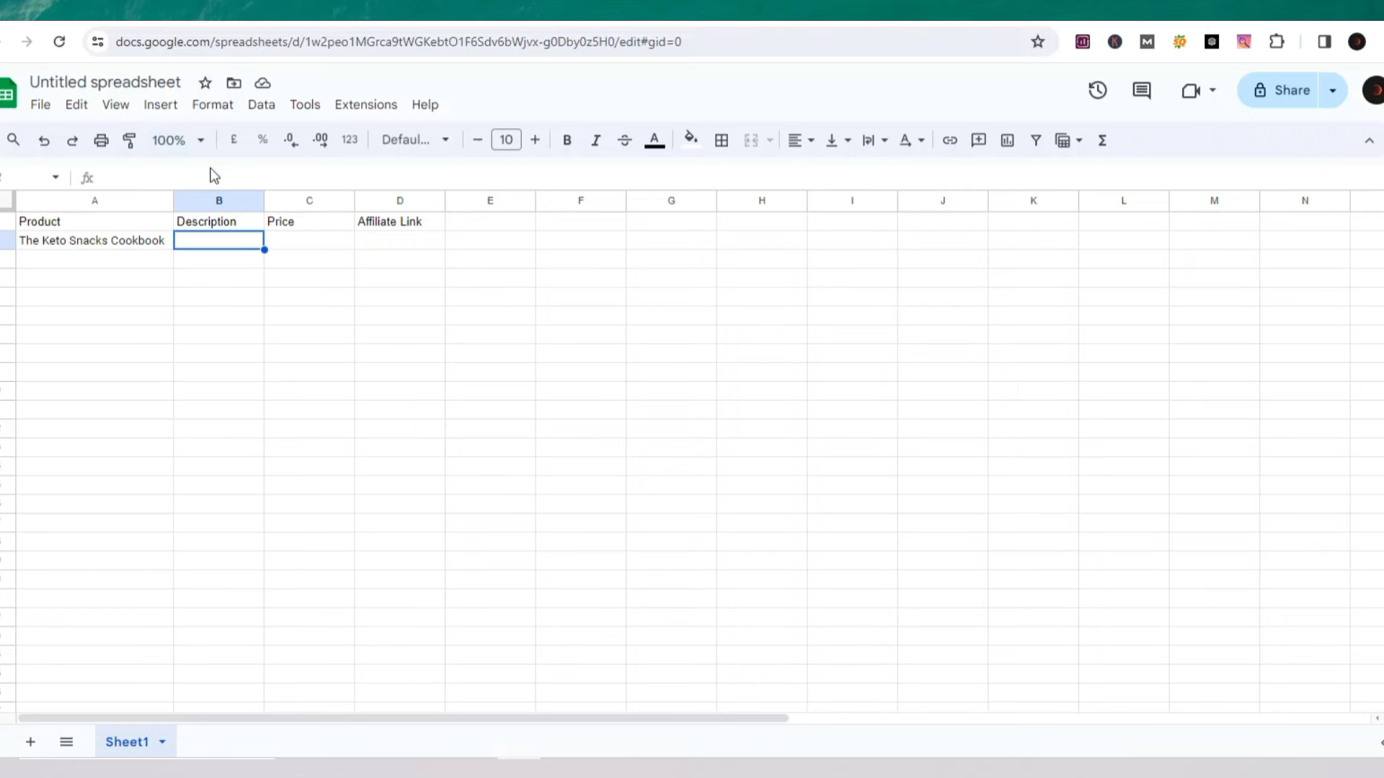
# - Paste the description into B2, widen column B, and enter the $12.75 price in C2
pyautogui.write('Belly-Burning Snacks As Good As The Real Thing... Without The Bad Bits! The Top is crispy, yet the inside is light and fluffy...')
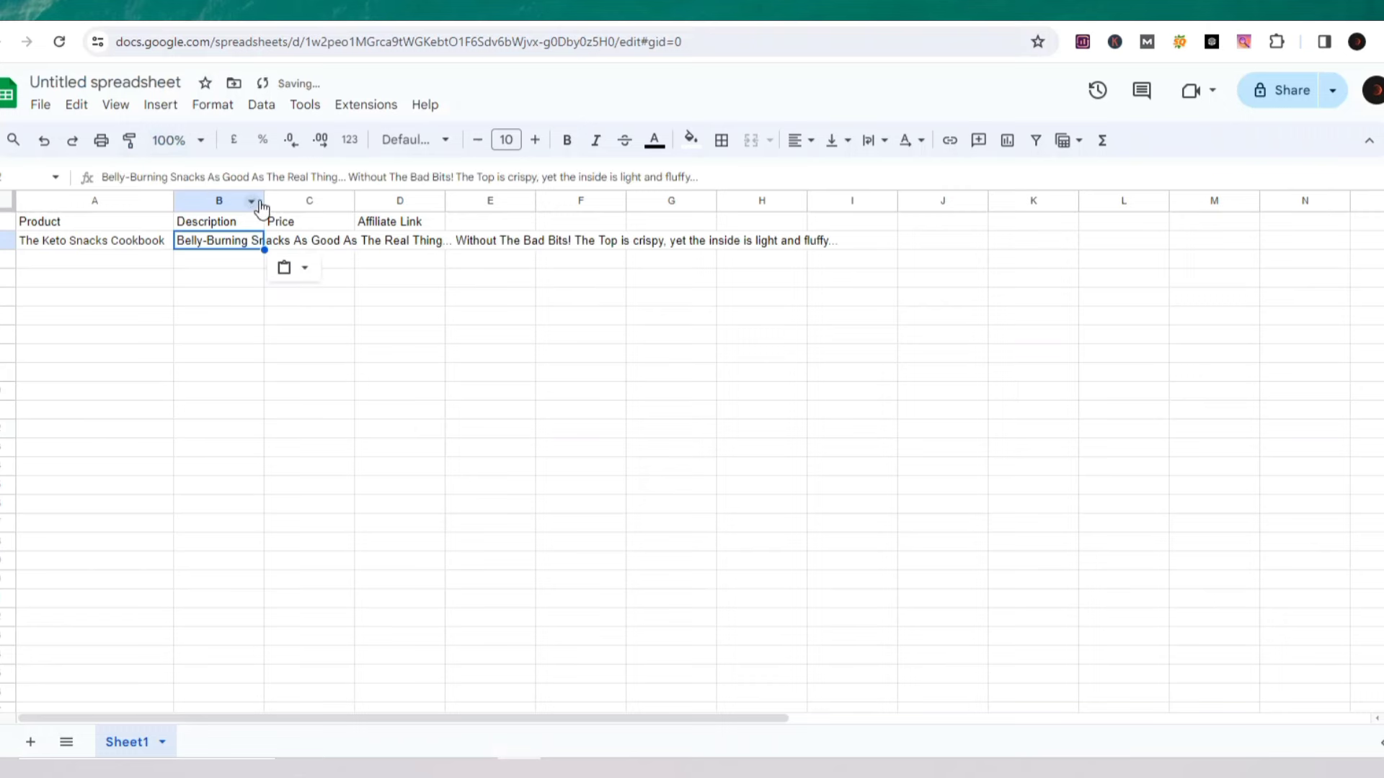
pyautogui.moveTo(263, 202); pyautogui.dragTo(854, 201)
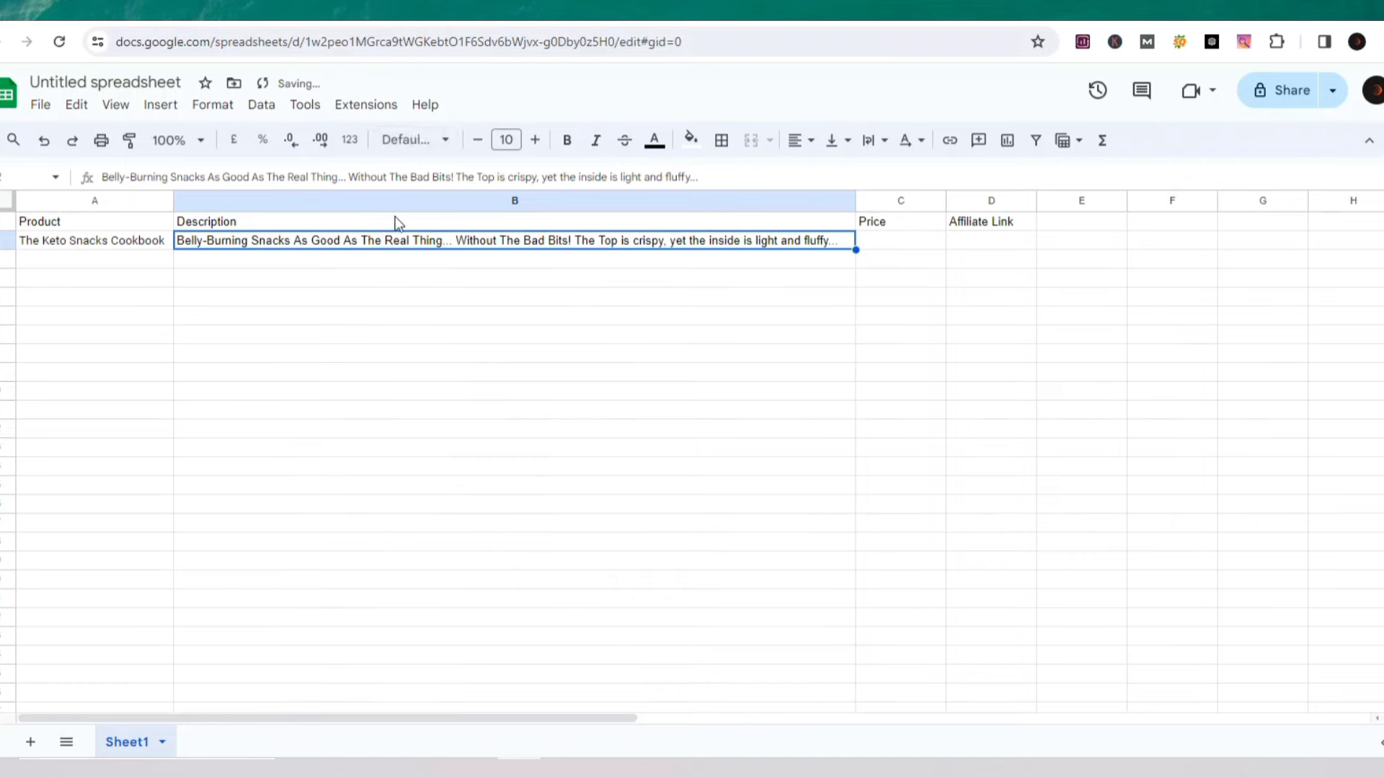
pyautogui.click(888, 241)
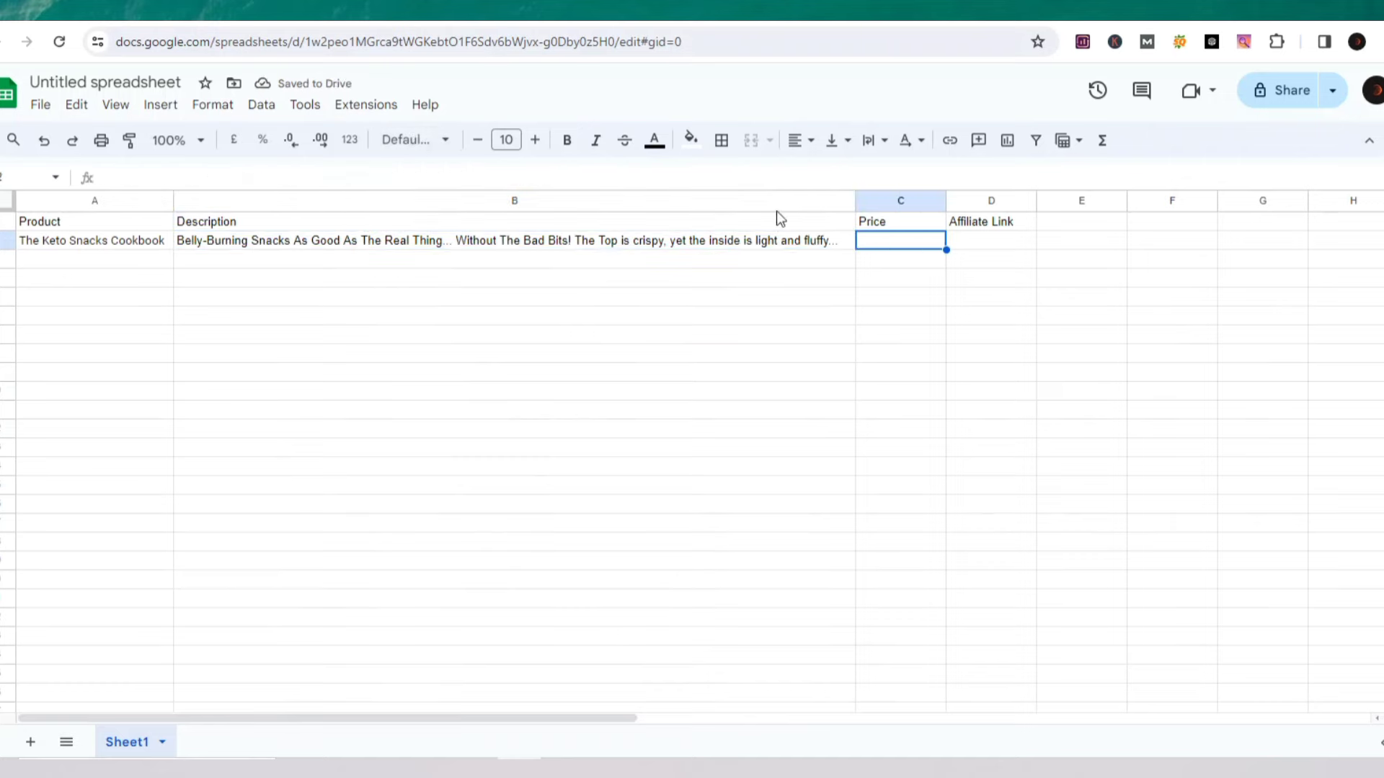
pyautogui.click(274, 10)
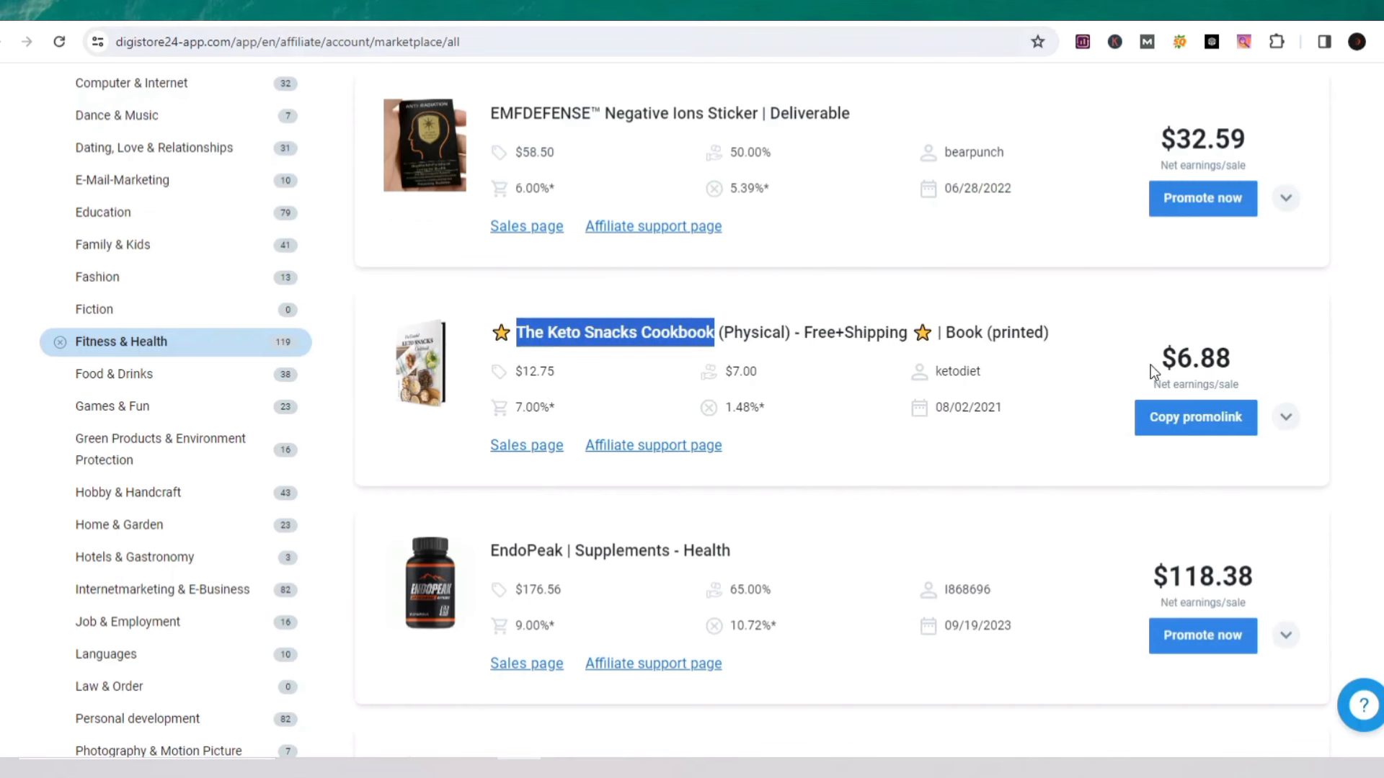
pyautogui.moveTo(509, 369); pyautogui.dragTo(570, 374)
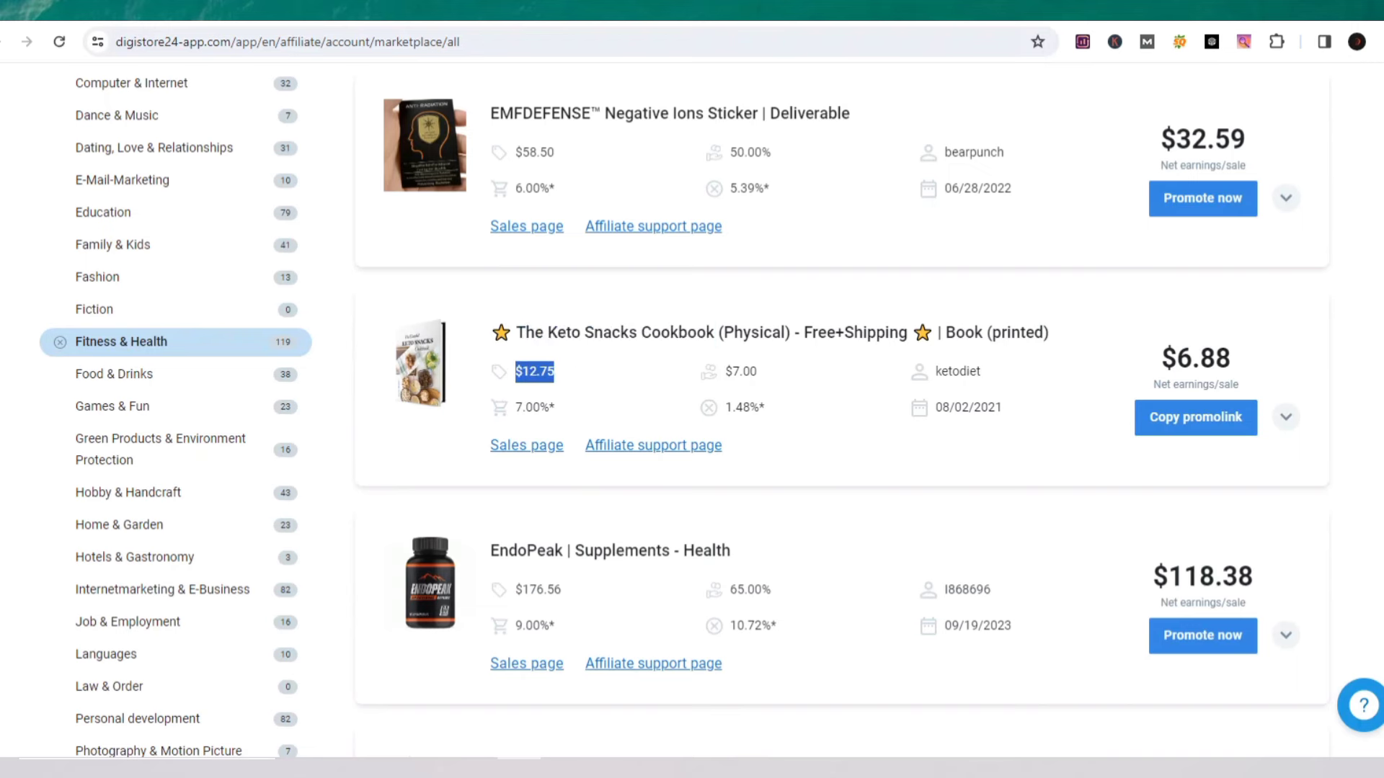
pyautogui.hotkey('ctrl', 'Tab')
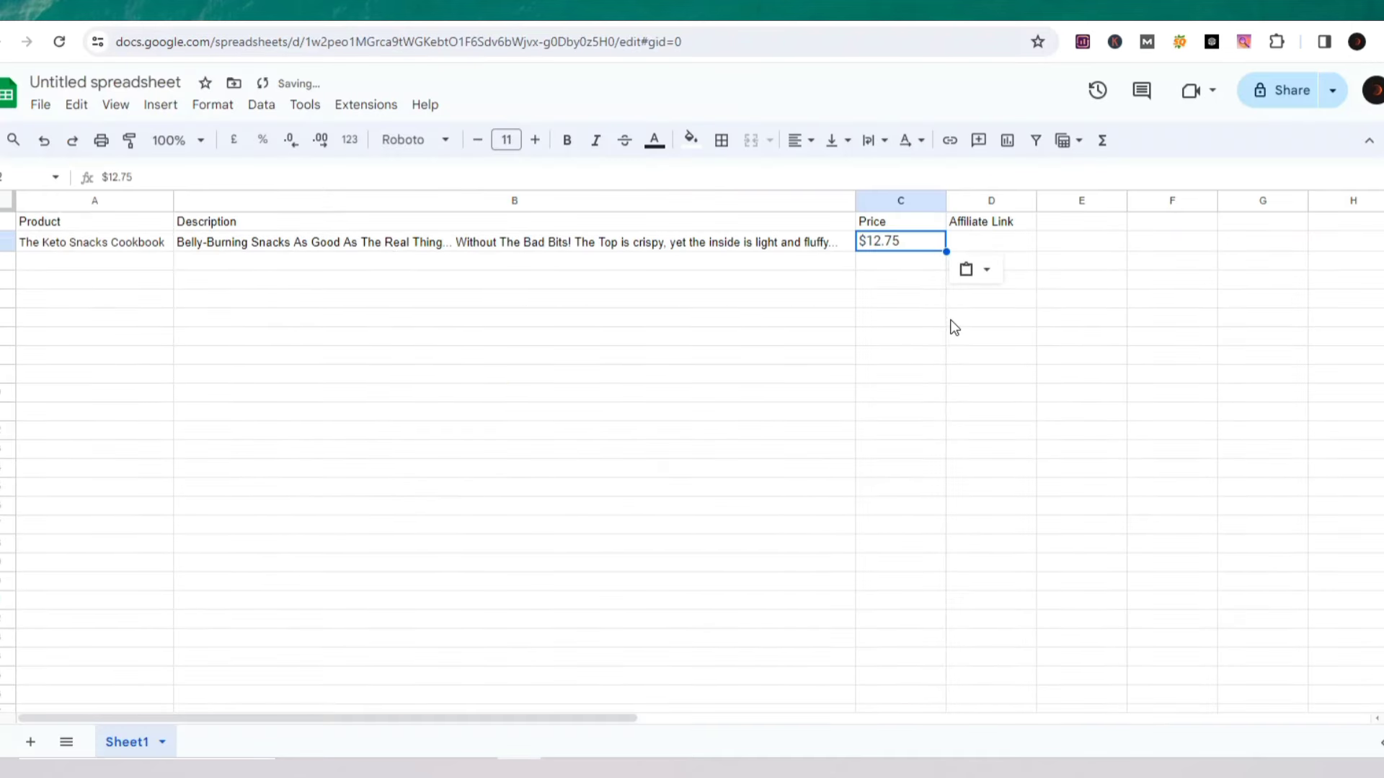
pyautogui.click(902, 262)
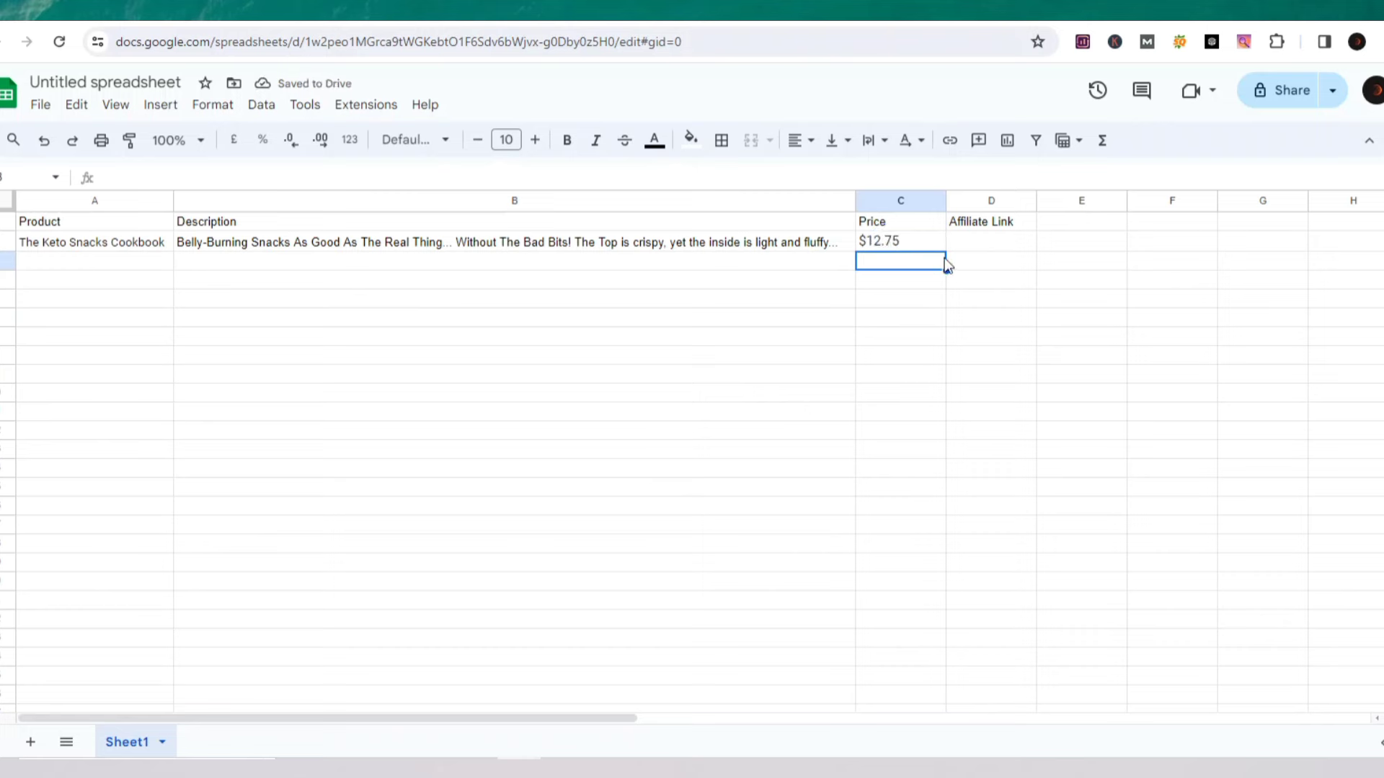
# - Paste The Keto Snacks Cookbook's Digistore24 promolink into D2, then move to A3
pyautogui.click(963, 246)
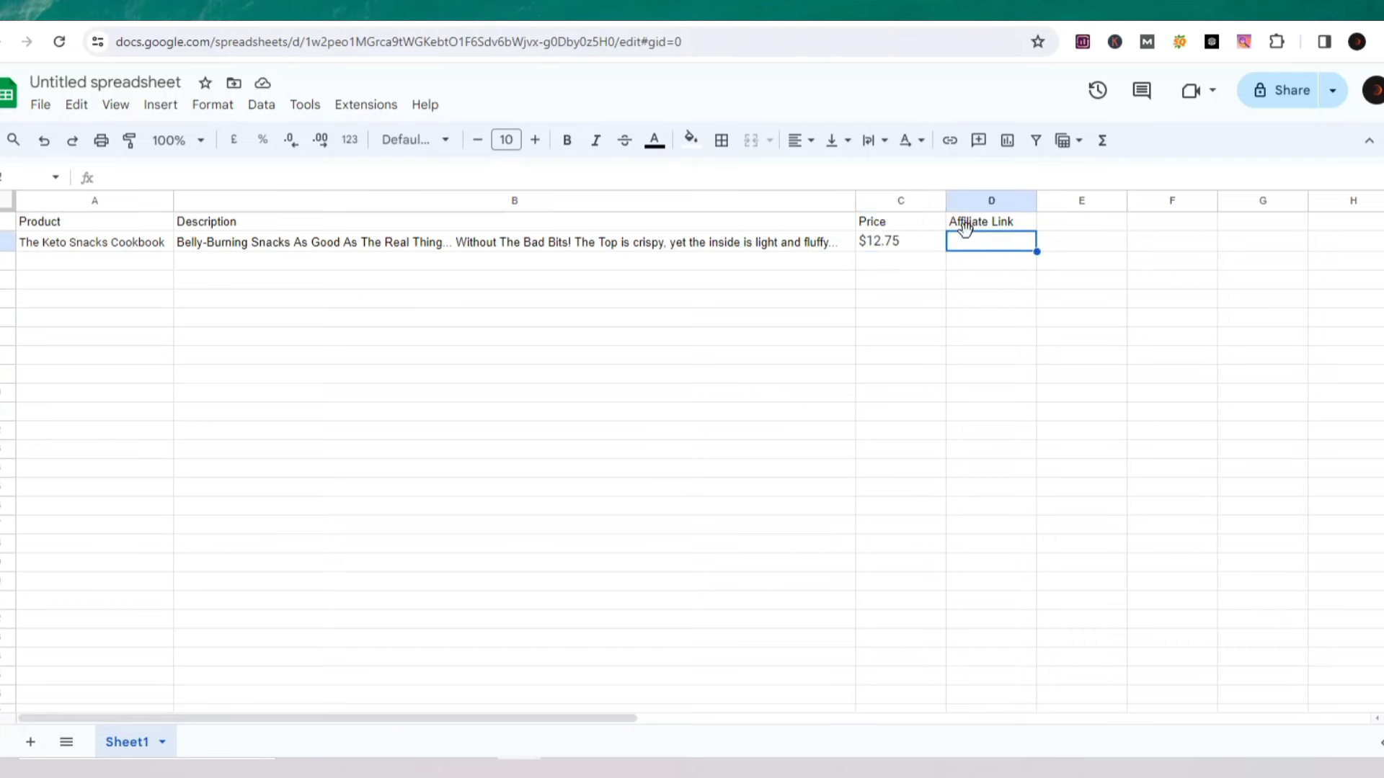
pyautogui.click(242, 22)
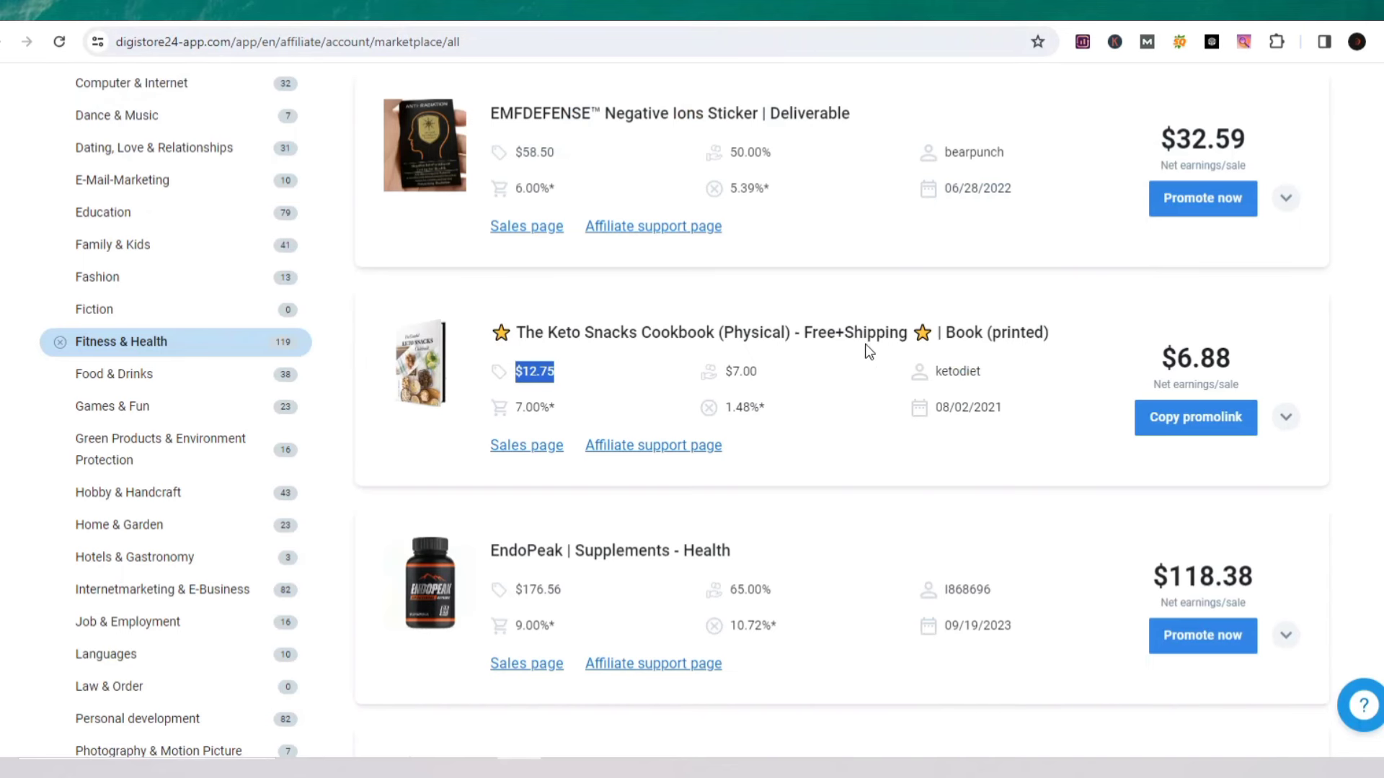
pyautogui.click(1210, 430)
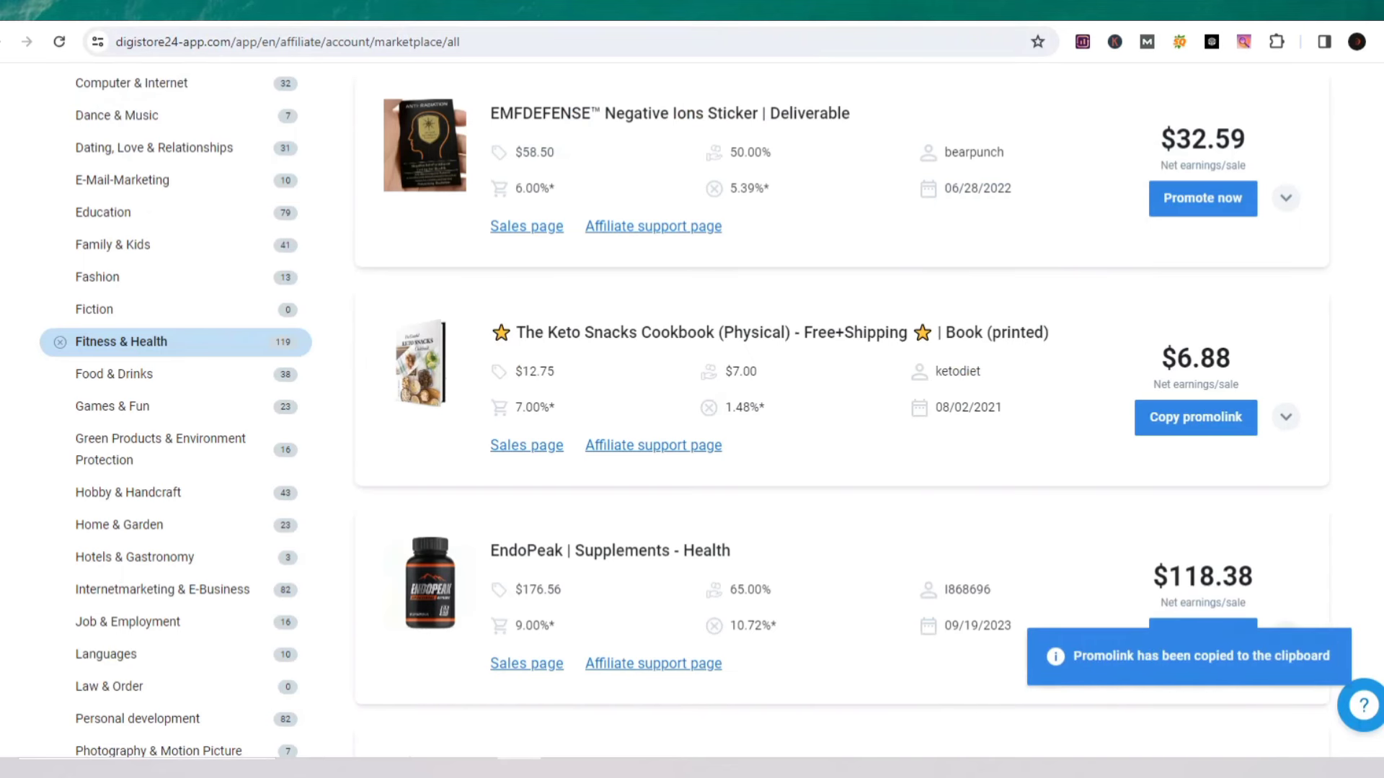
pyautogui.hotkey('ctrl', 'Tab')
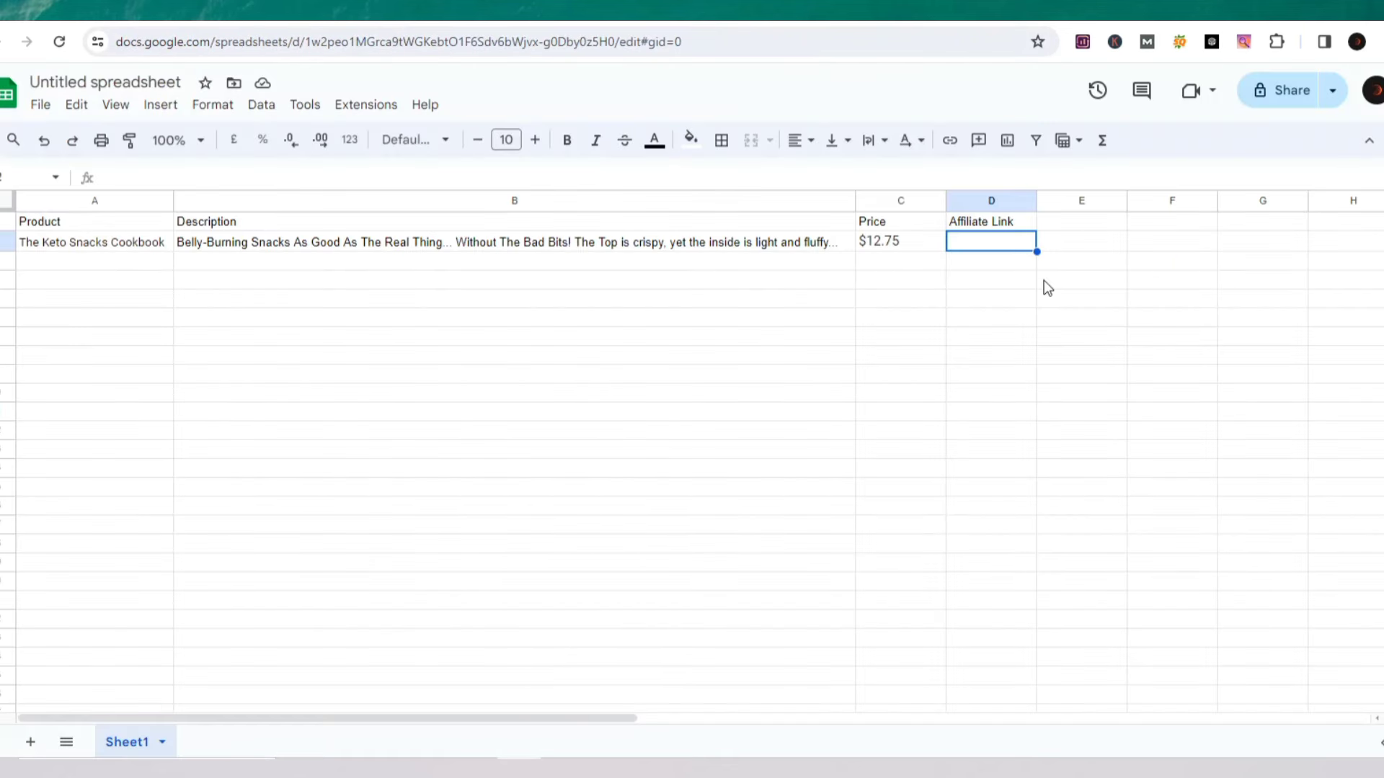
pyautogui.hotkey('ctrl', 'v')
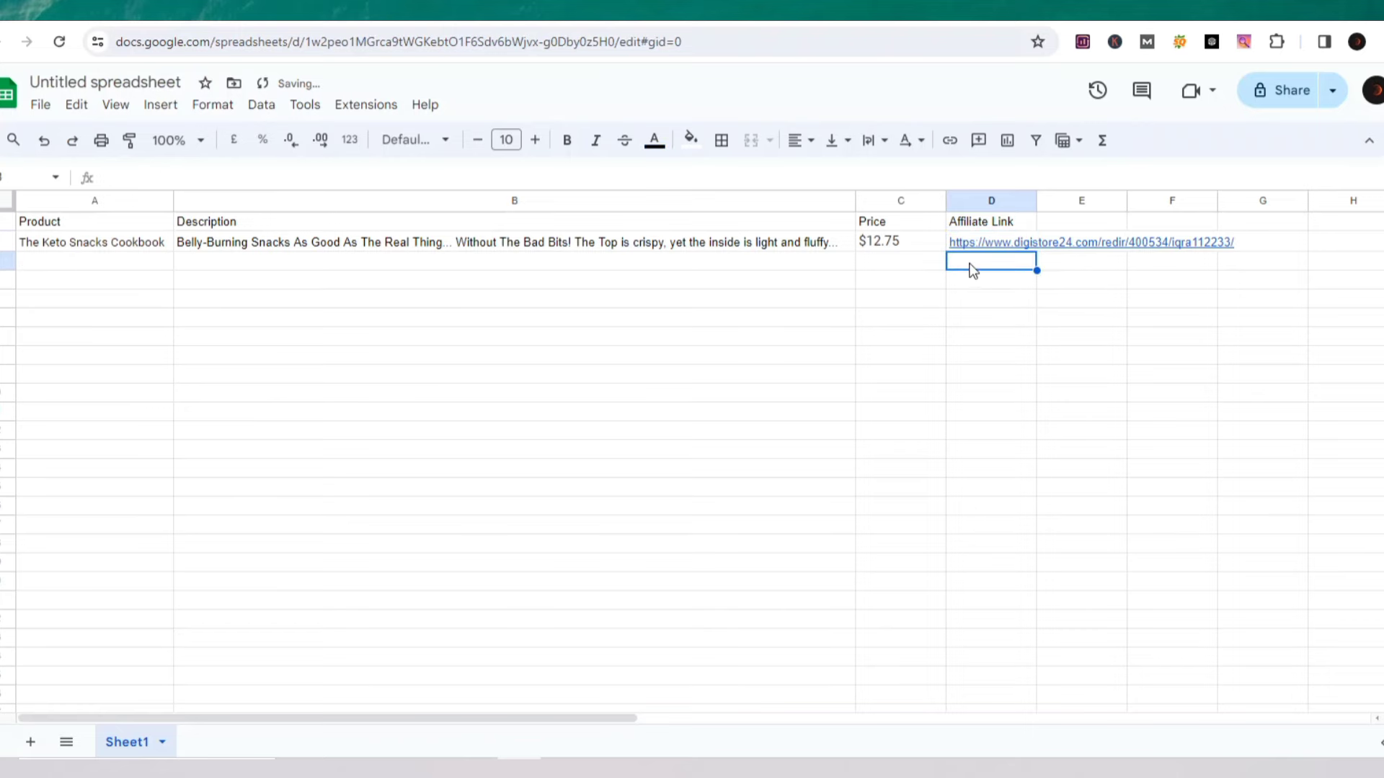
pyautogui.click(94, 261)
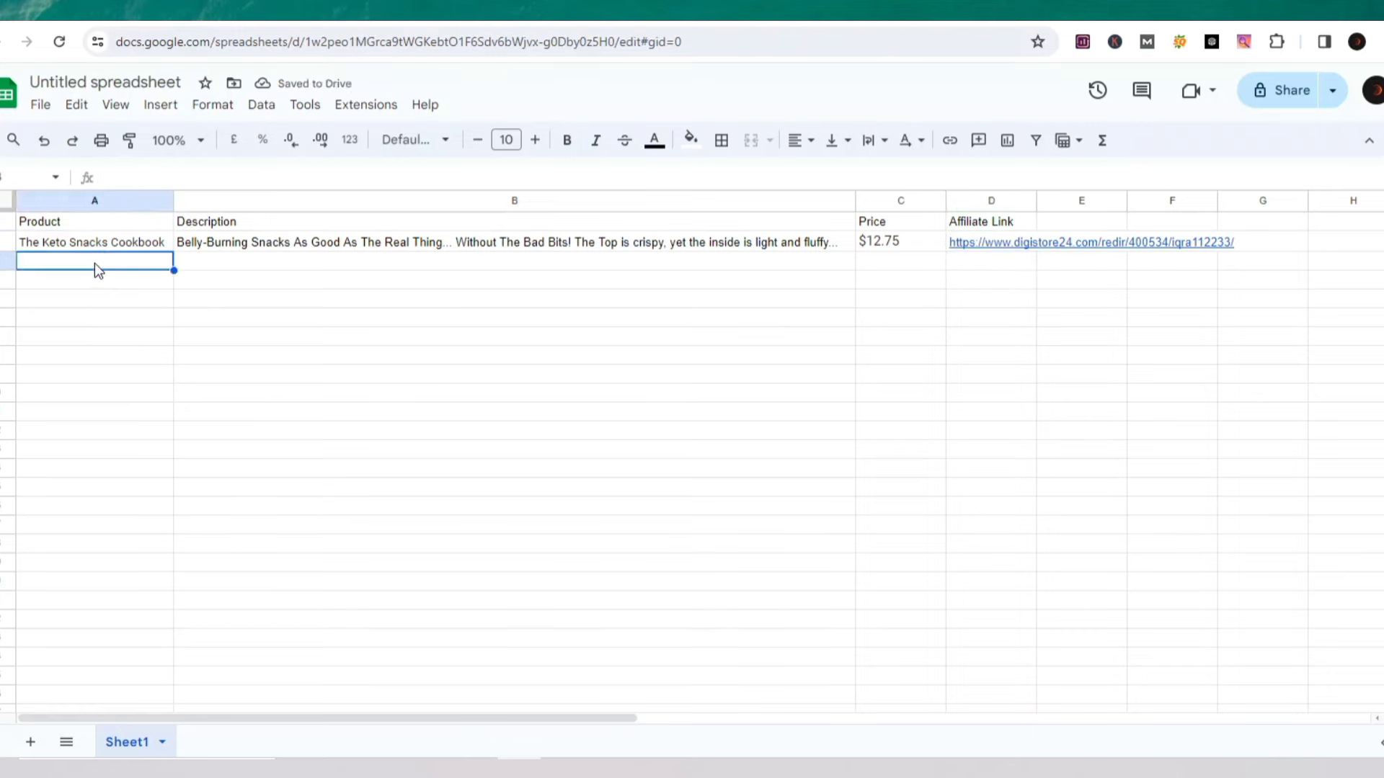
# - Paste the title 'The Ultimate Keto Meal Plan' from Digistore24 into cell A3
pyautogui.hotkey('ctrl', 'Tab')
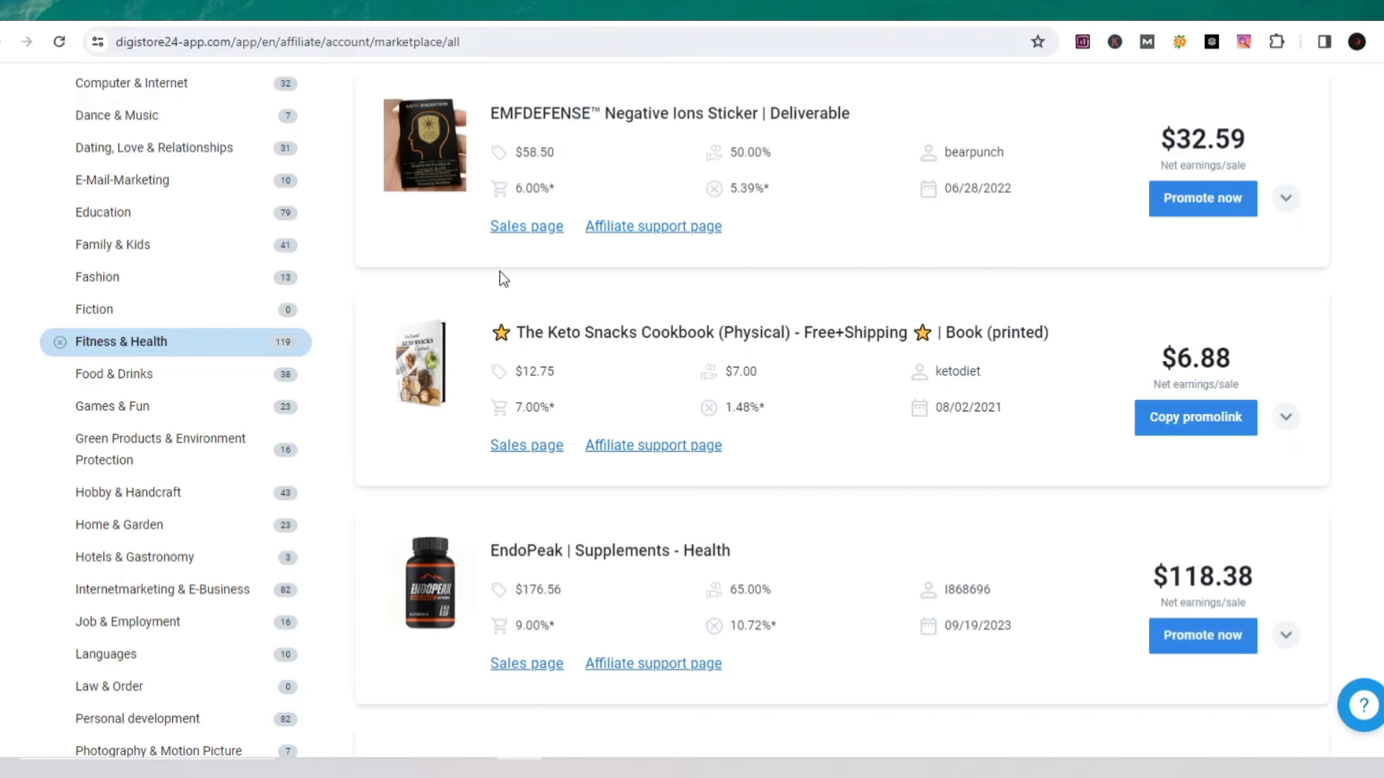
pyautogui.scroll(-2, 500, 271)
pyautogui.scroll(-3, 499, 271)
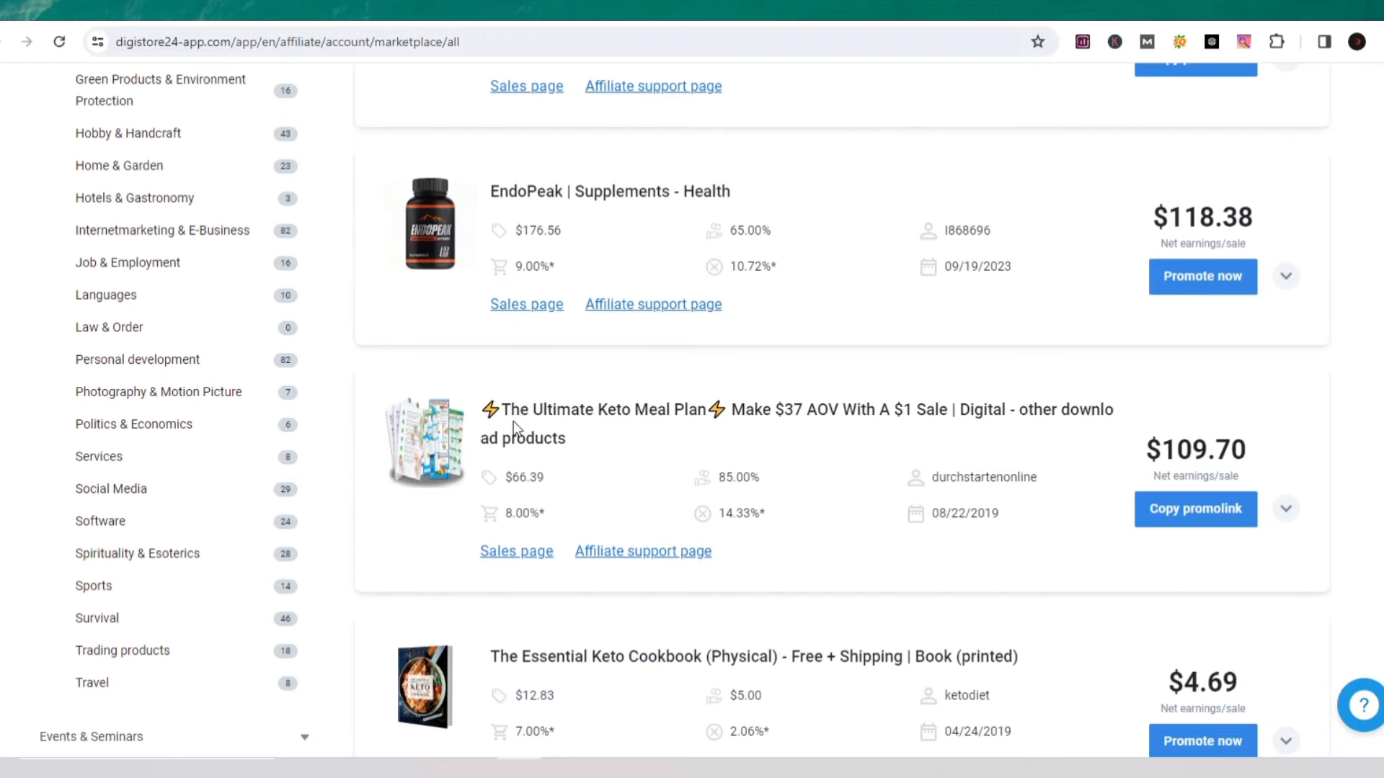
pyautogui.moveTo(503, 410); pyautogui.dragTo(707, 412)
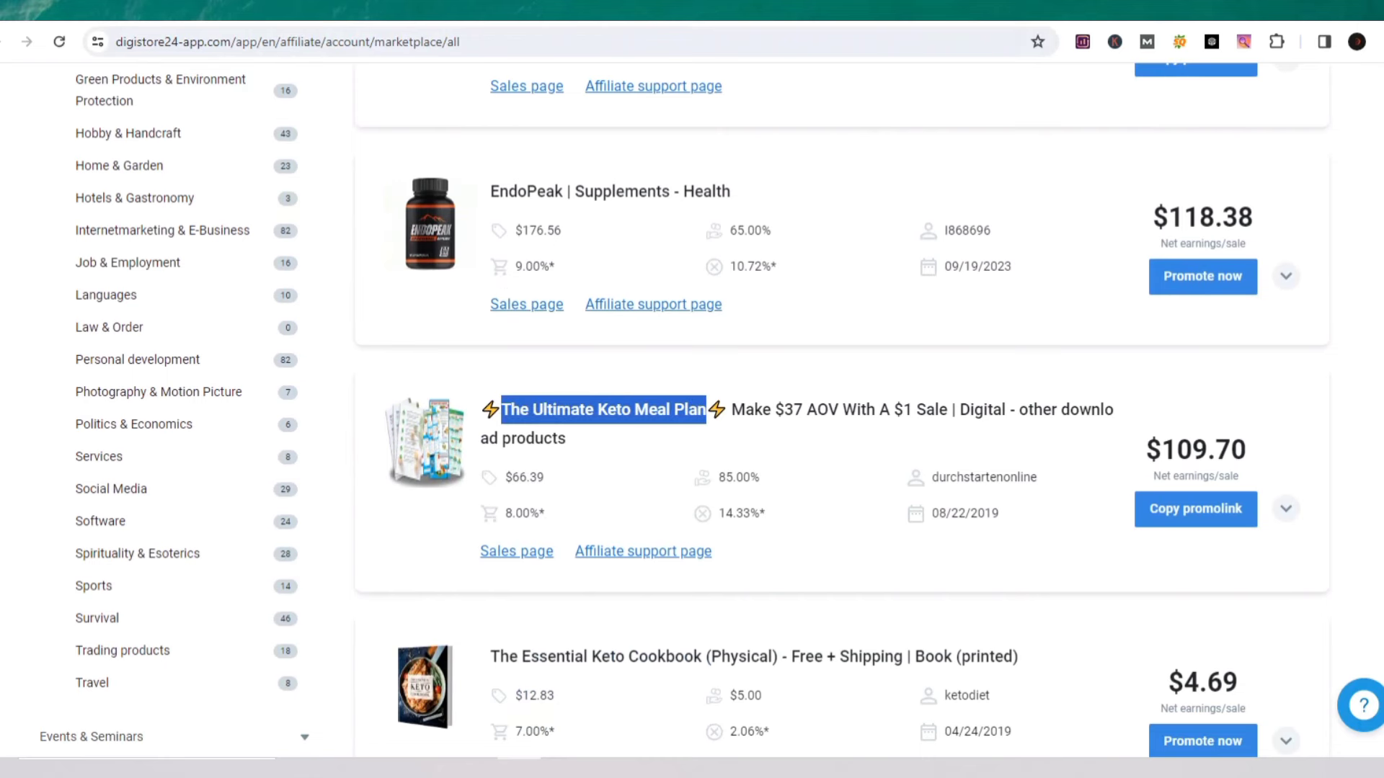
pyautogui.hotkey('ctrl', 'Tab')
pyautogui.hotkey('ctrl', 'v')
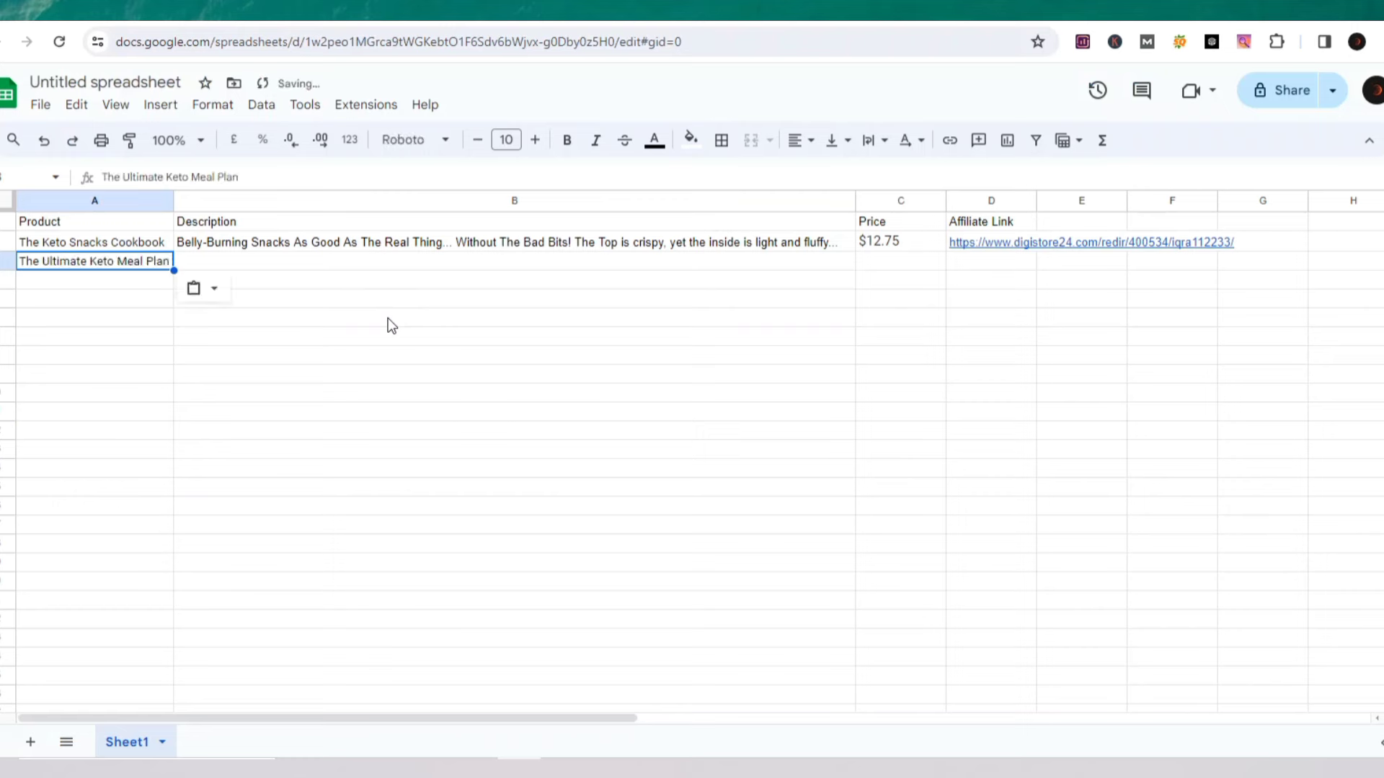
# - Copy the Keto Meal Plan description paragraph into cell B3
pyautogui.click(206, 258)
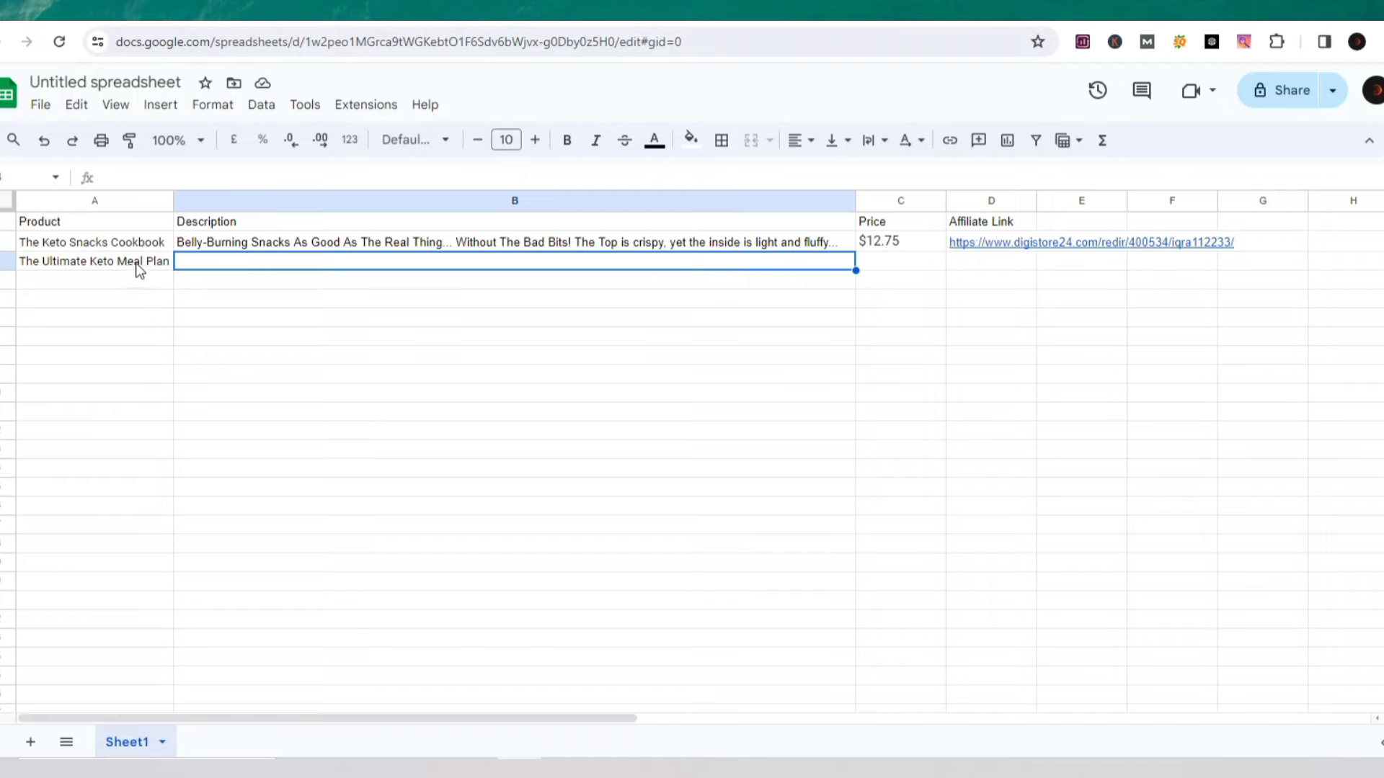
pyautogui.click(263, 11)
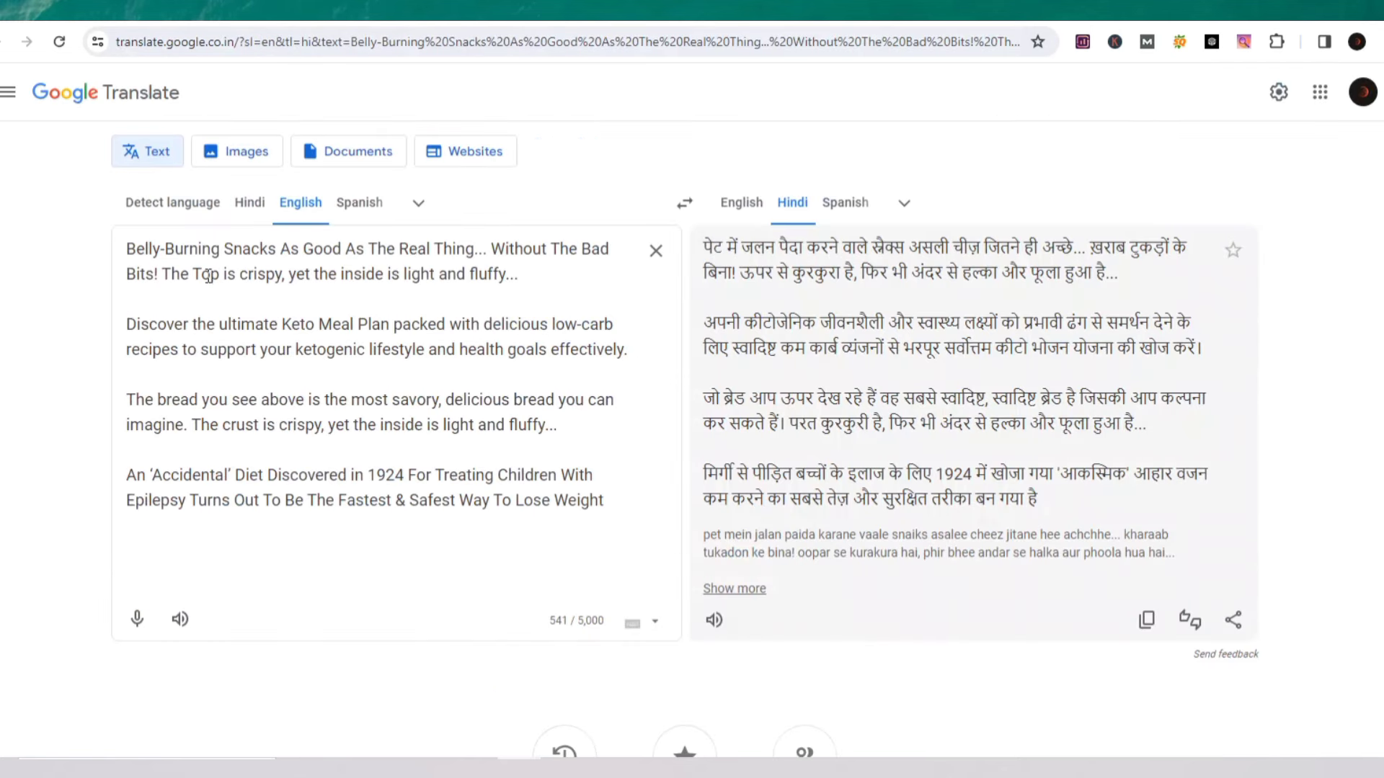
pyautogui.moveTo(126, 317); pyautogui.dragTo(638, 354)
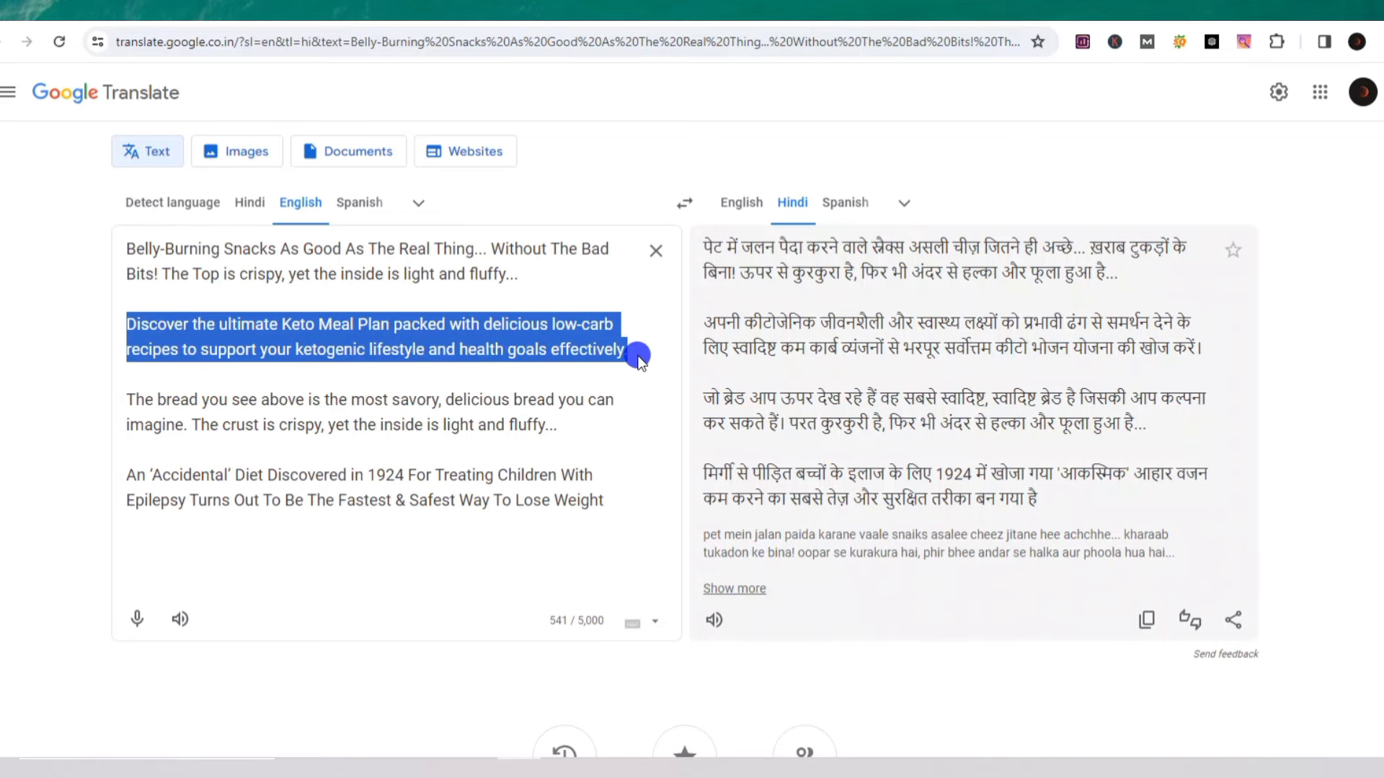
pyautogui.hotkey('ctrl', 'c')
pyautogui.click(119, 14)
pyautogui.hotkey('ctrl', 'v')
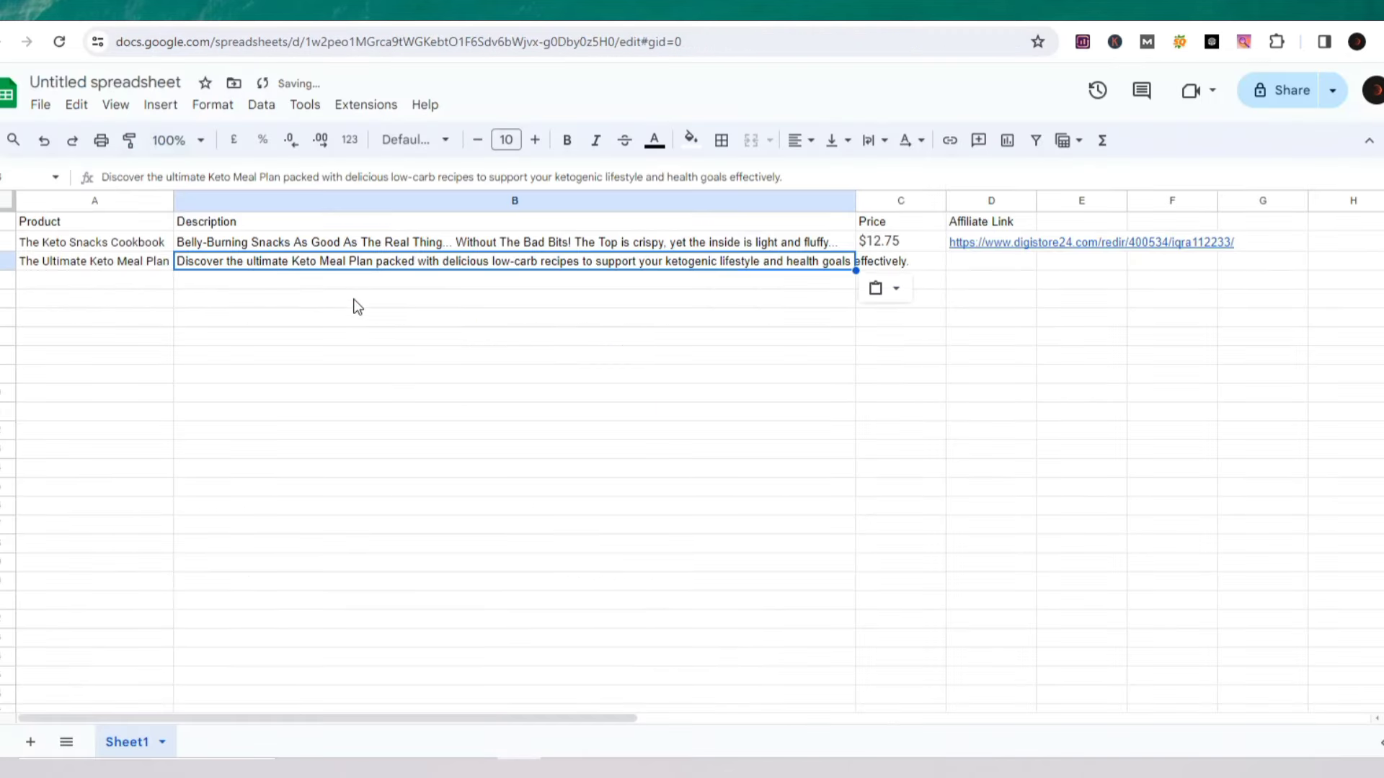
# - Copy the $66.39 price from Digistore24 into cell C3
pyautogui.click(888, 263)
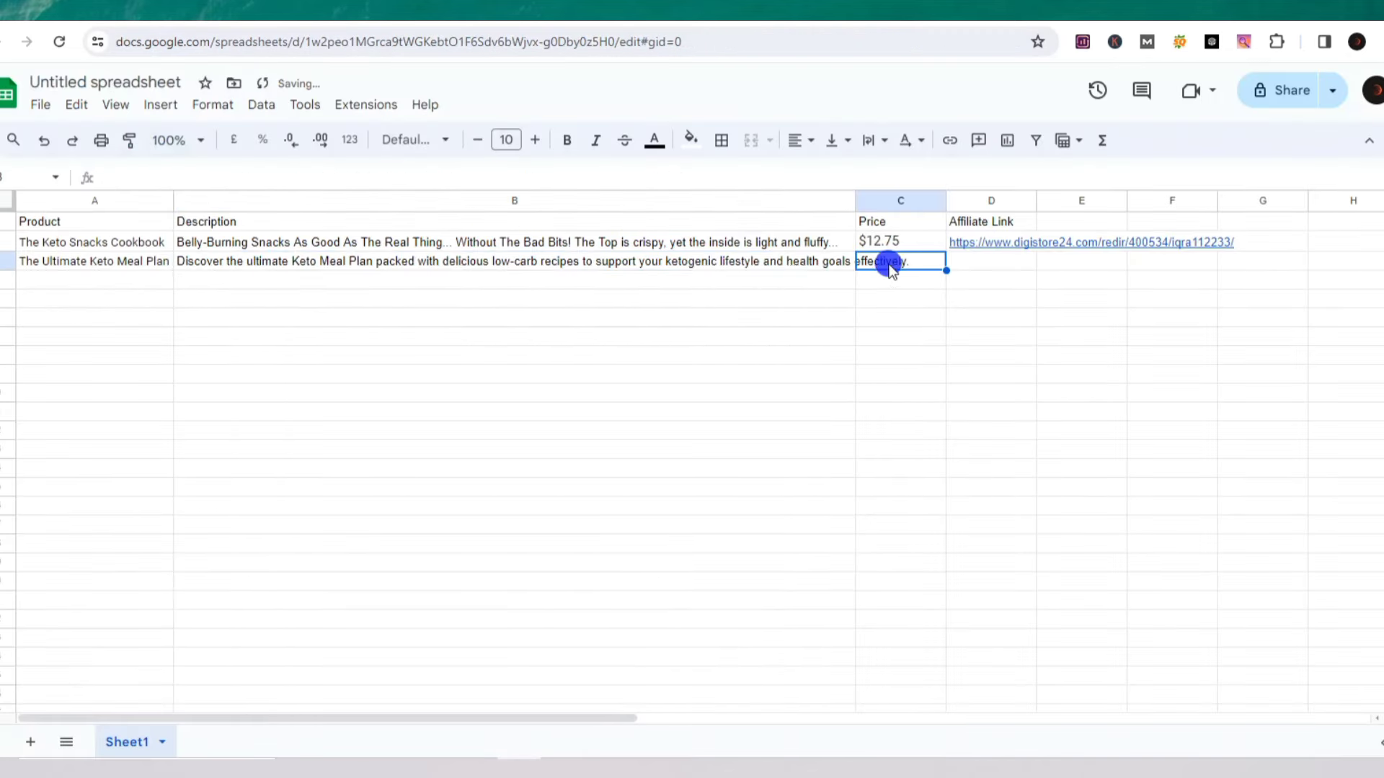
pyautogui.hotkey('ctrl', 'Tab')
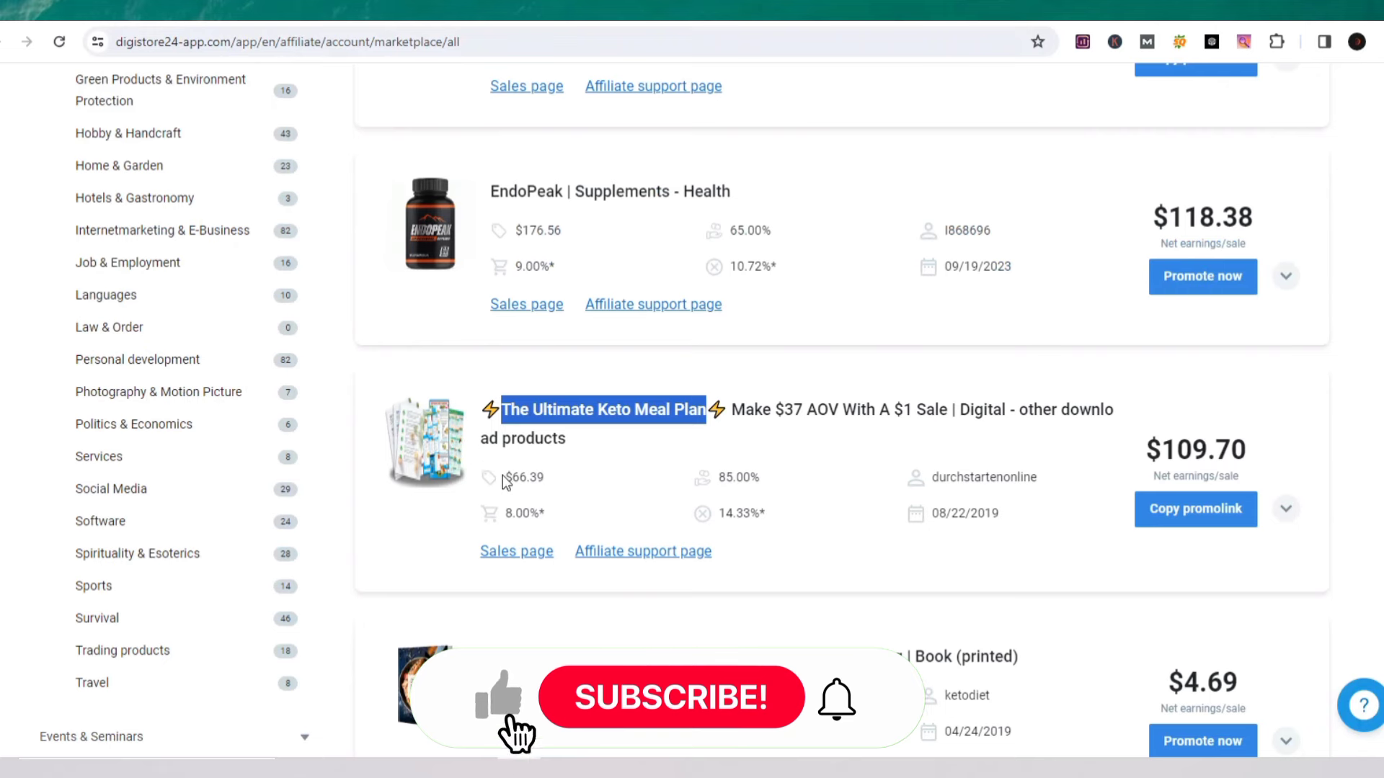
pyautogui.moveTo(504, 477); pyautogui.dragTo(560, 479)
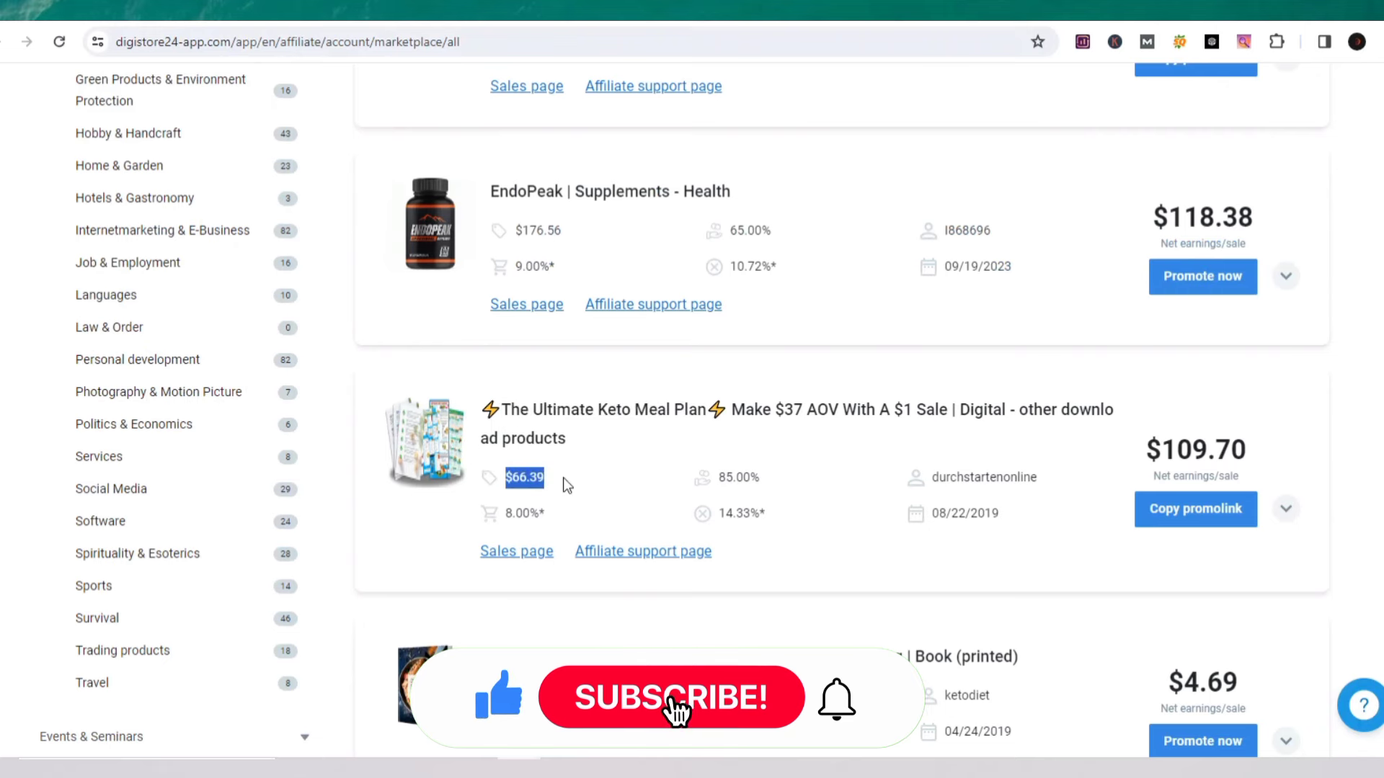
pyautogui.hotkey('ctrl', 'c')
pyautogui.hotkey('ctrl', 'Tab')
pyautogui.hotkey('ctrl', 'v')
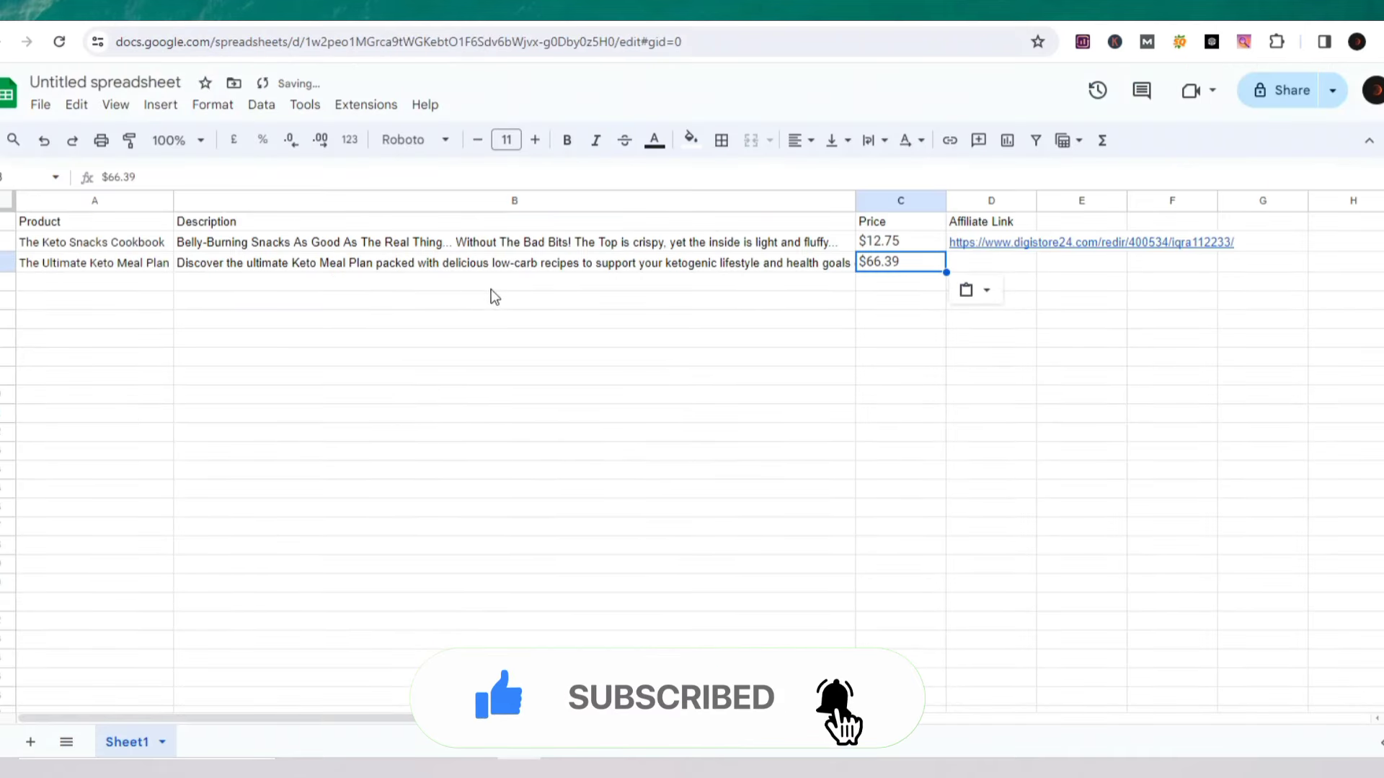
# - Paste The Ultimate Keto Meal Plan's promolink into cell D3
pyautogui.click(986, 261)
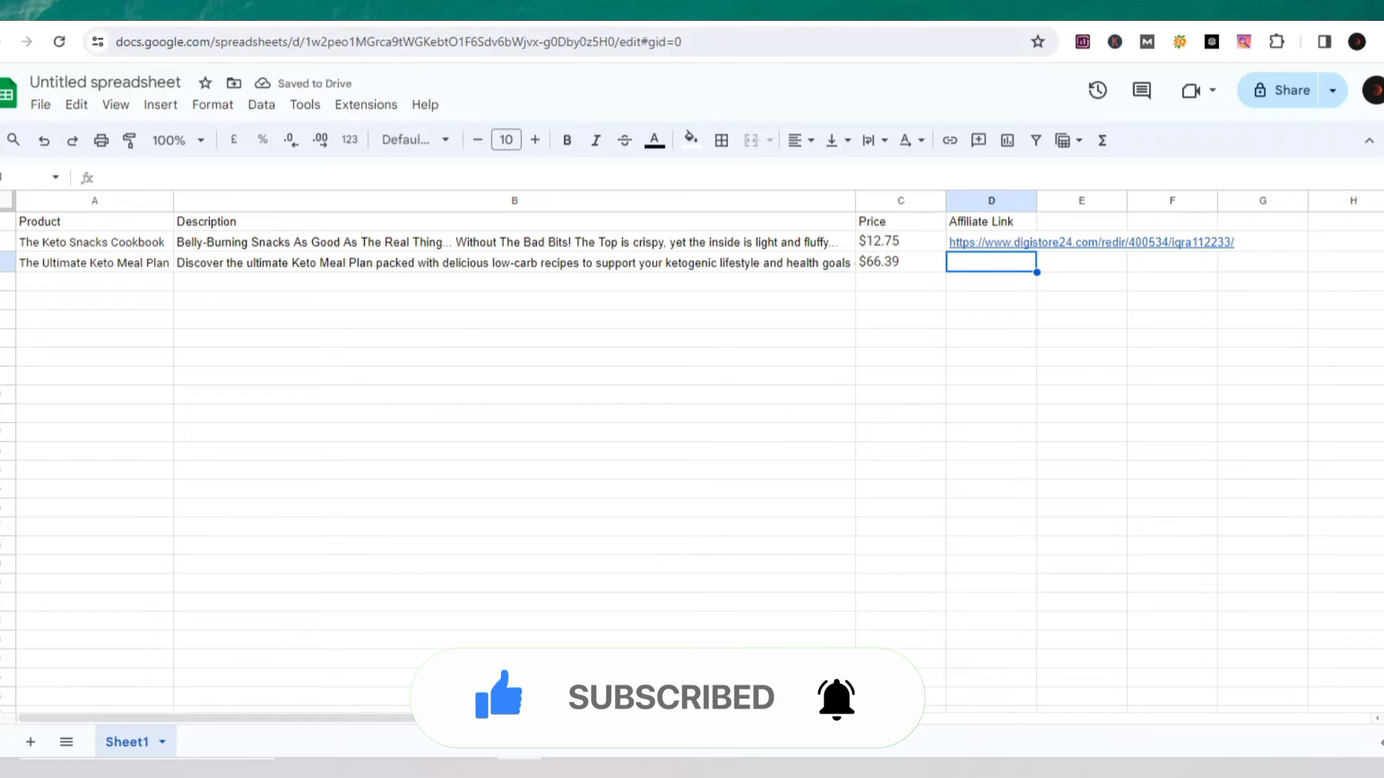
pyautogui.hotkey('ctrl', 'Tab')
pyautogui.click(1156, 519)
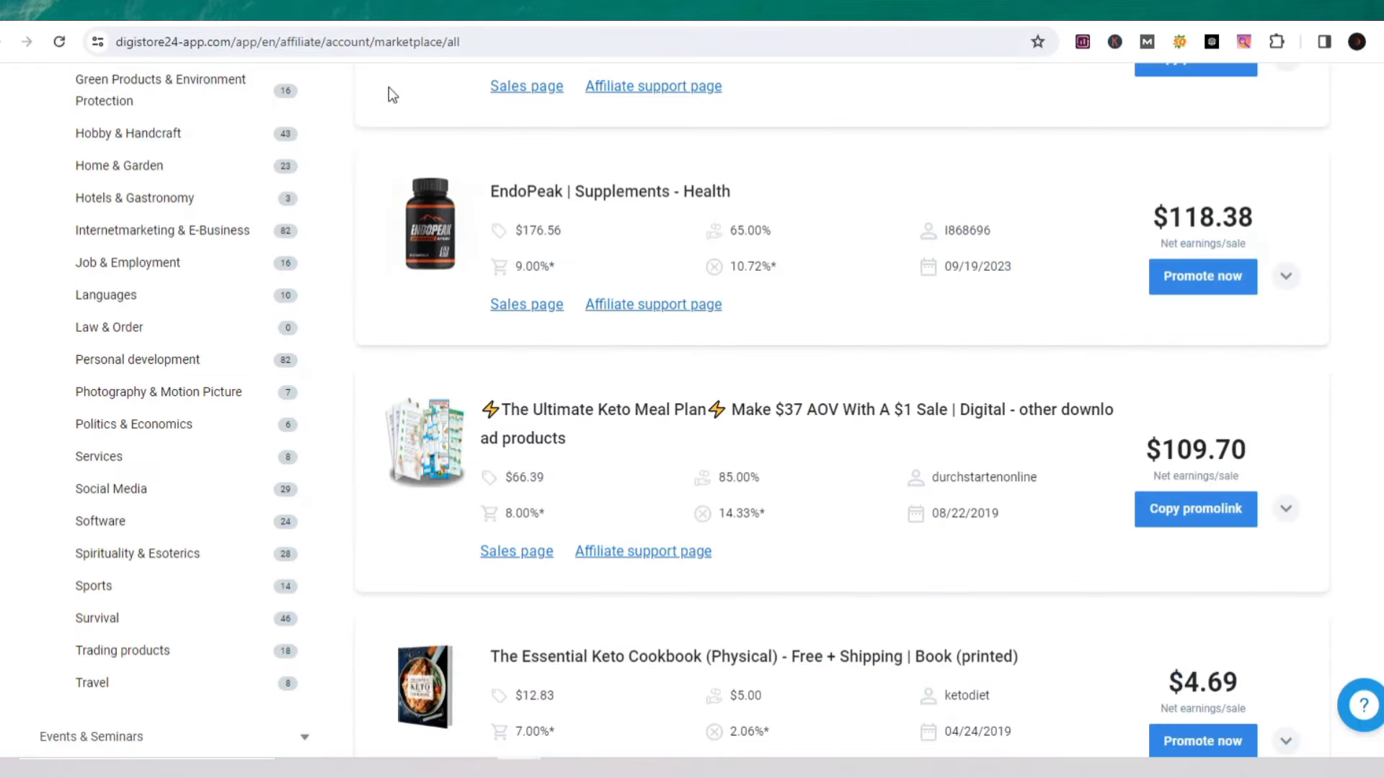
pyautogui.hotkey('ctrl', 'Tab')
pyautogui.hotkey('ctrl', 'v')
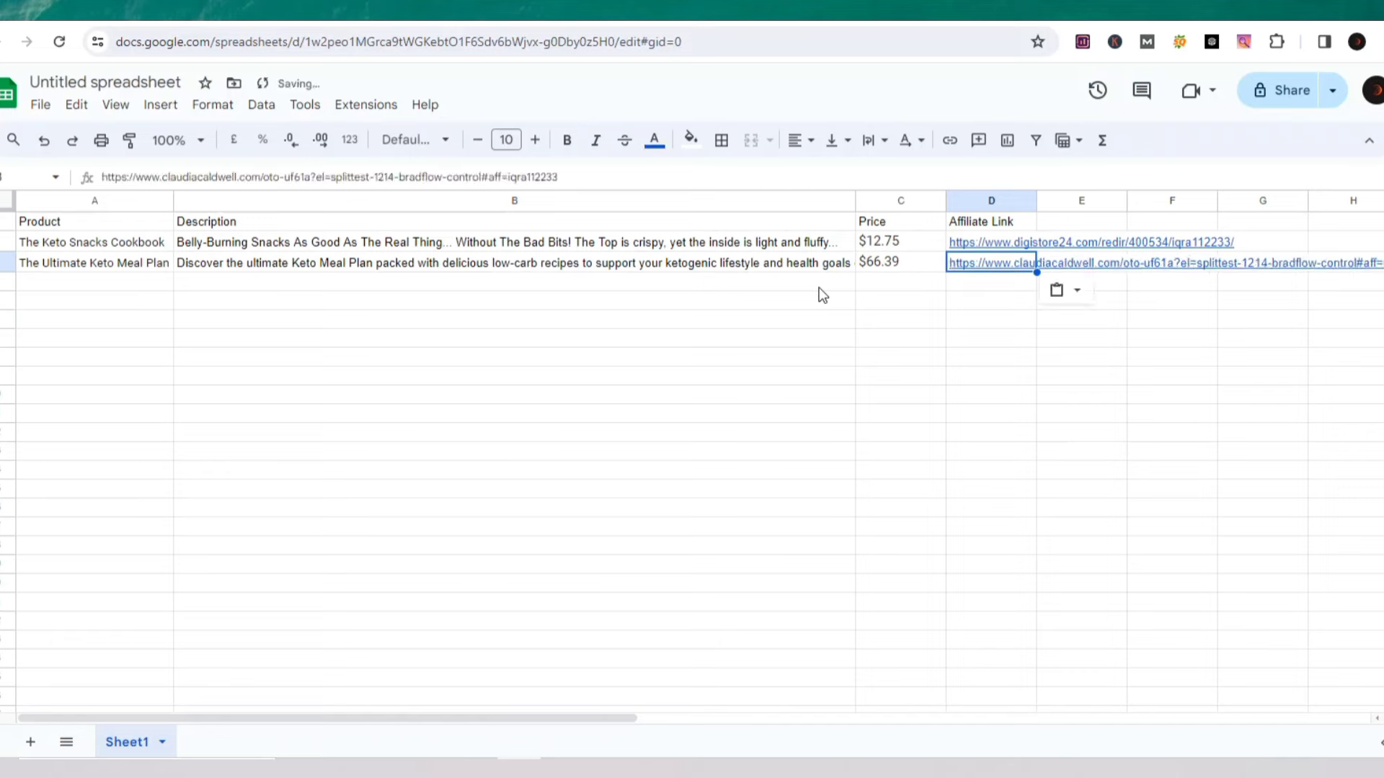
pyautogui.click(32, 281)
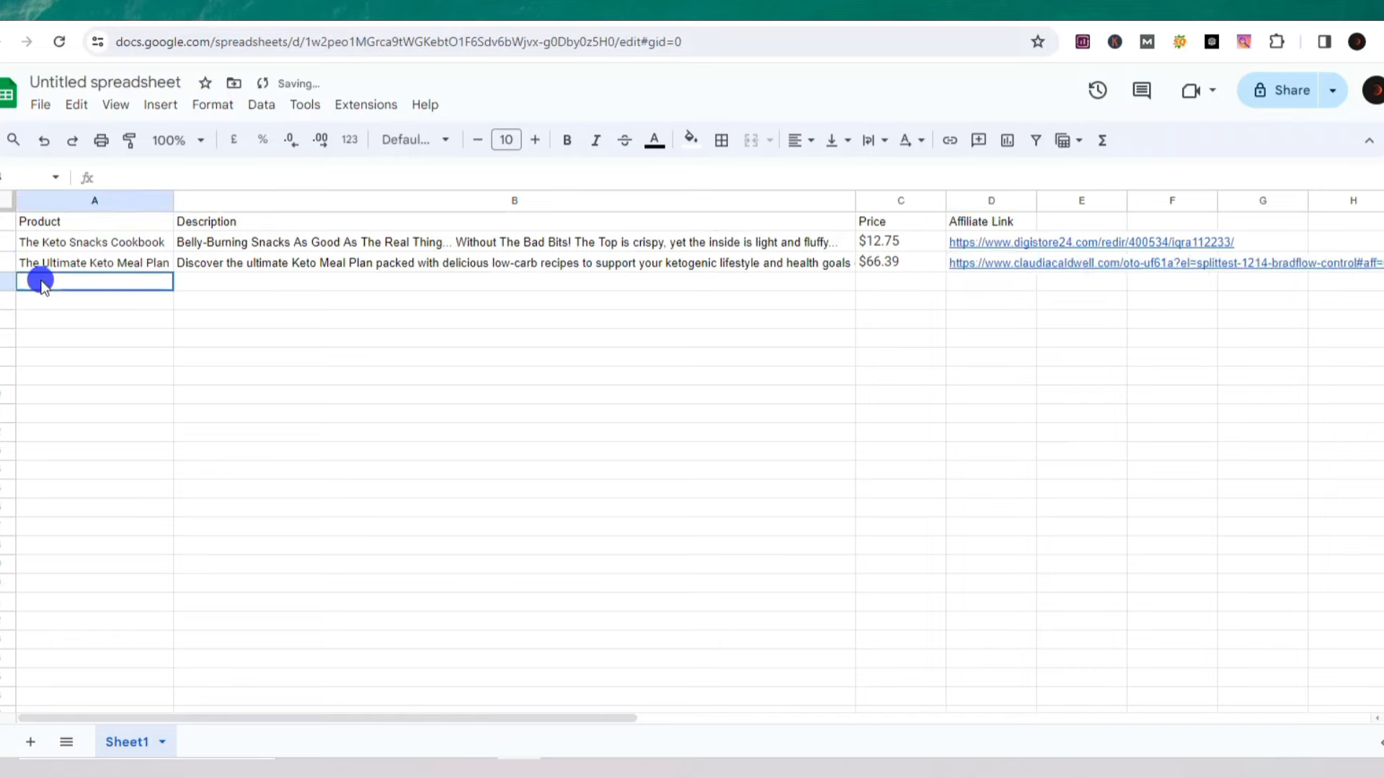
pyautogui.hotkey('ctrl', 'Tab')
pyautogui.scroll(-3, 593, 371)
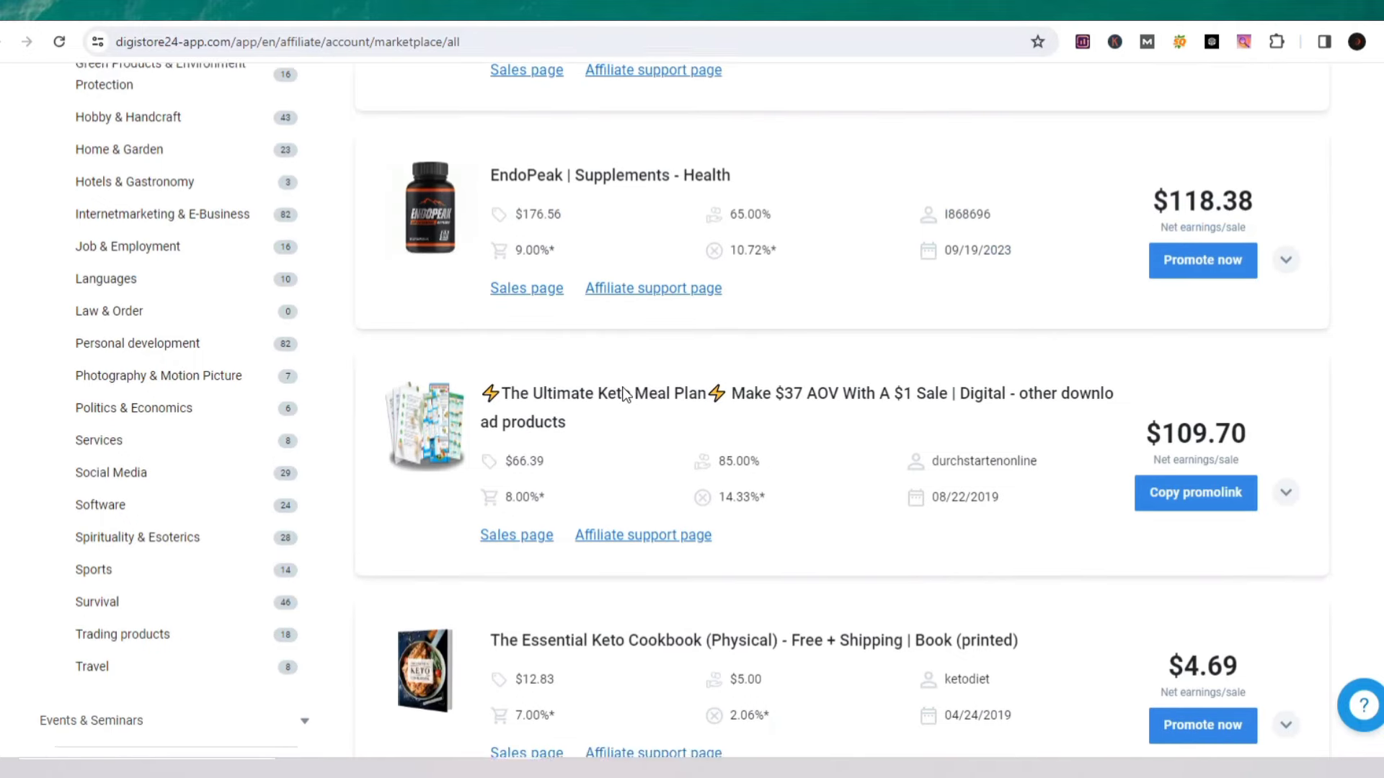
# - Copy the title 'The Essential Keto Cookbook' into cell A4
pyautogui.click(490, 417)
pyautogui.moveTo(493, 418); pyautogui.dragTo(706, 424)
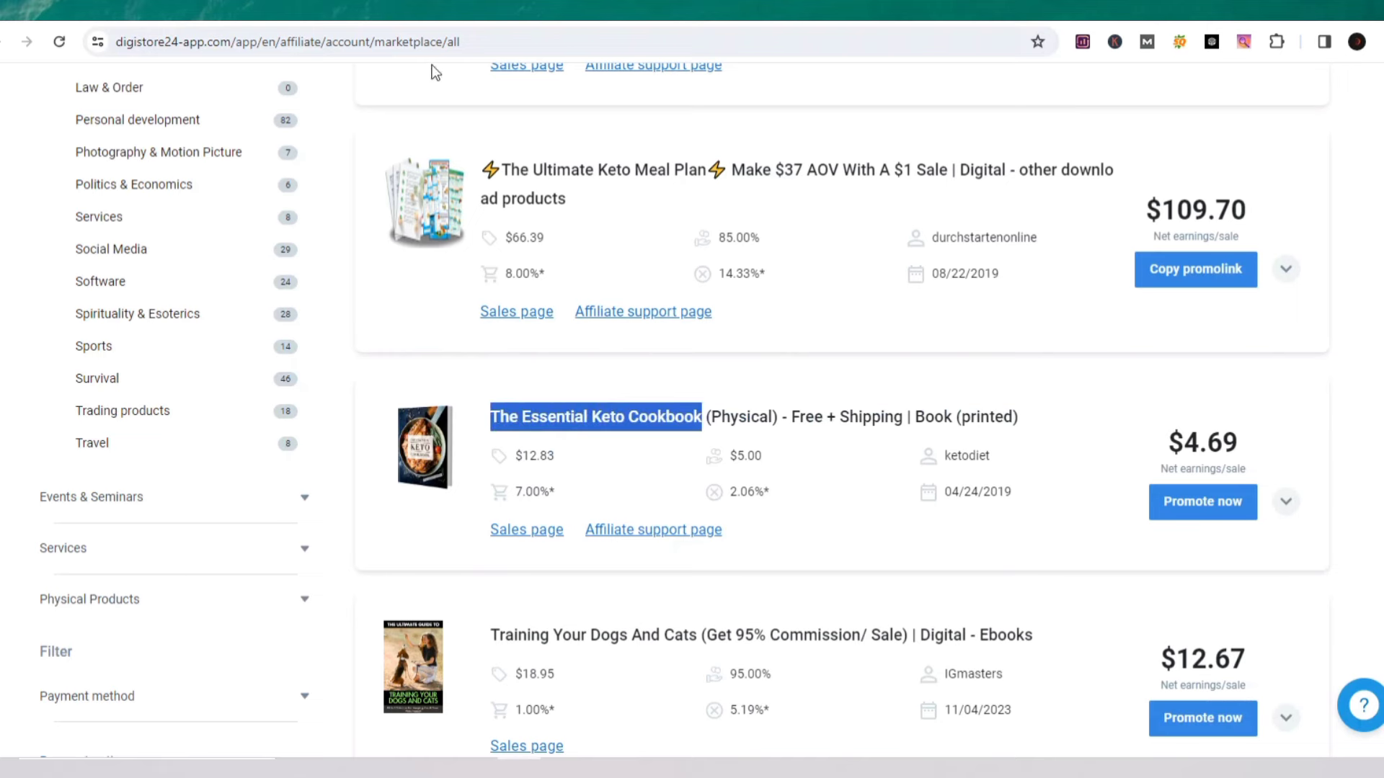
pyautogui.hotkey('ctrl', 'c')
pyautogui.hotkey('ctrl', 'Tab')
pyautogui.hotkey('ctrl', 'v')
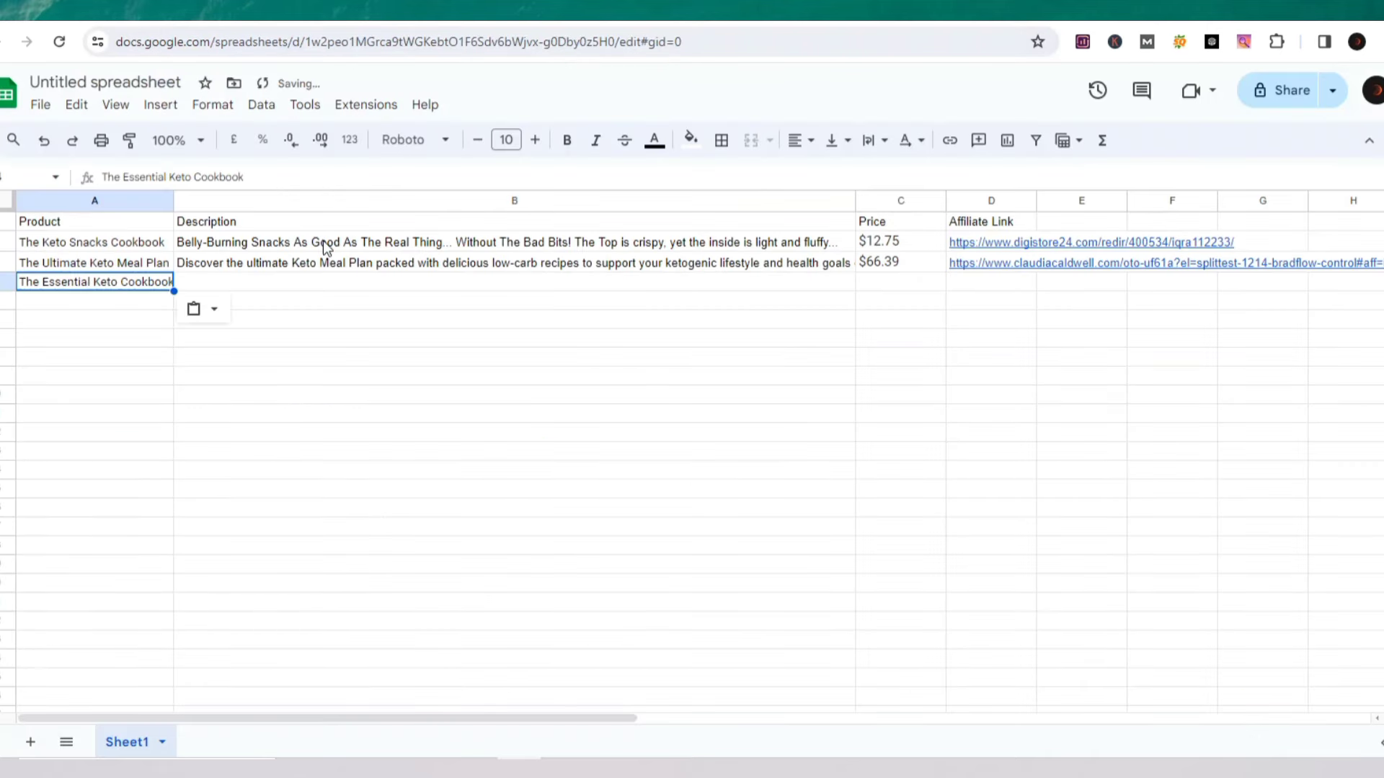
# - Paste the cookbook's bread description paragraph into cell B4
pyautogui.click(376, 282)
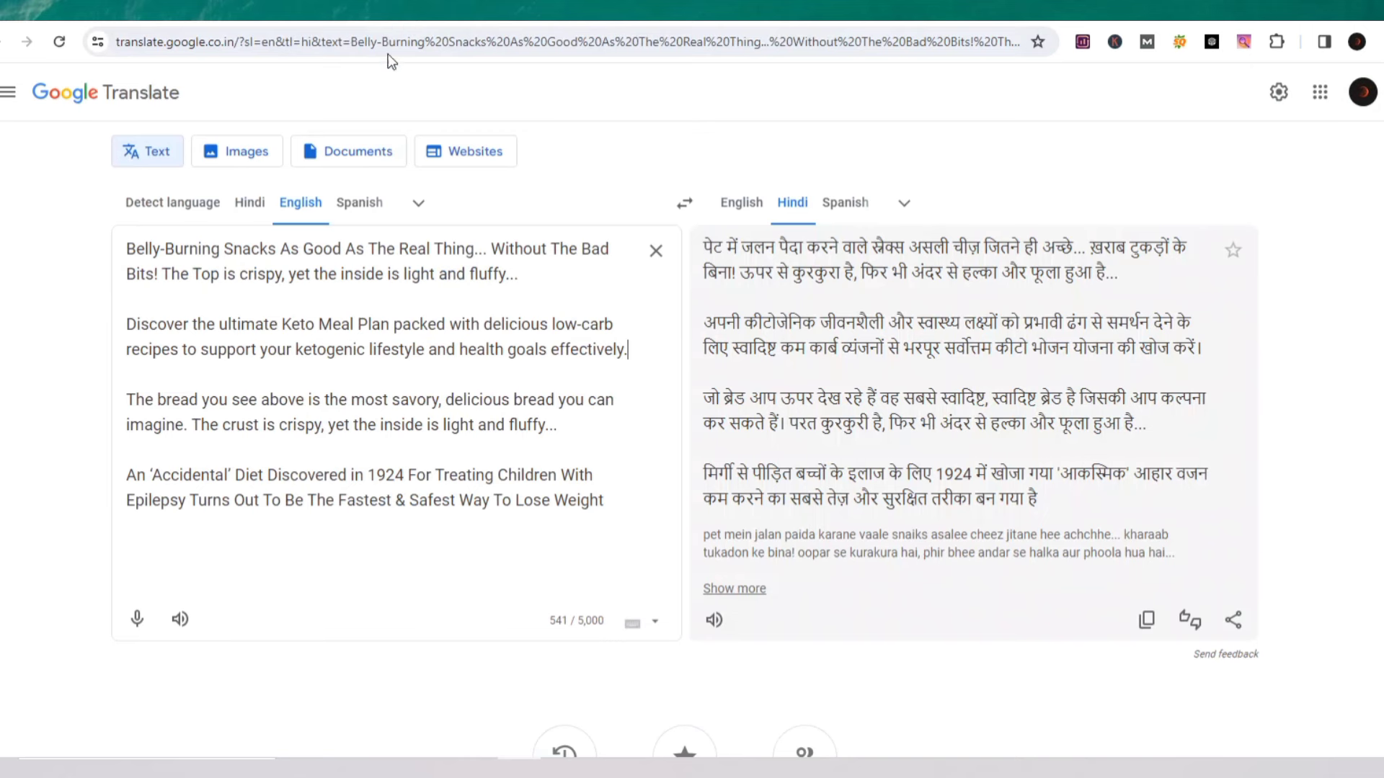
pyautogui.hotkey('ctrl', 'shift', 'Tab')
pyautogui.moveTo(127, 400); pyautogui.dragTo(588, 442)
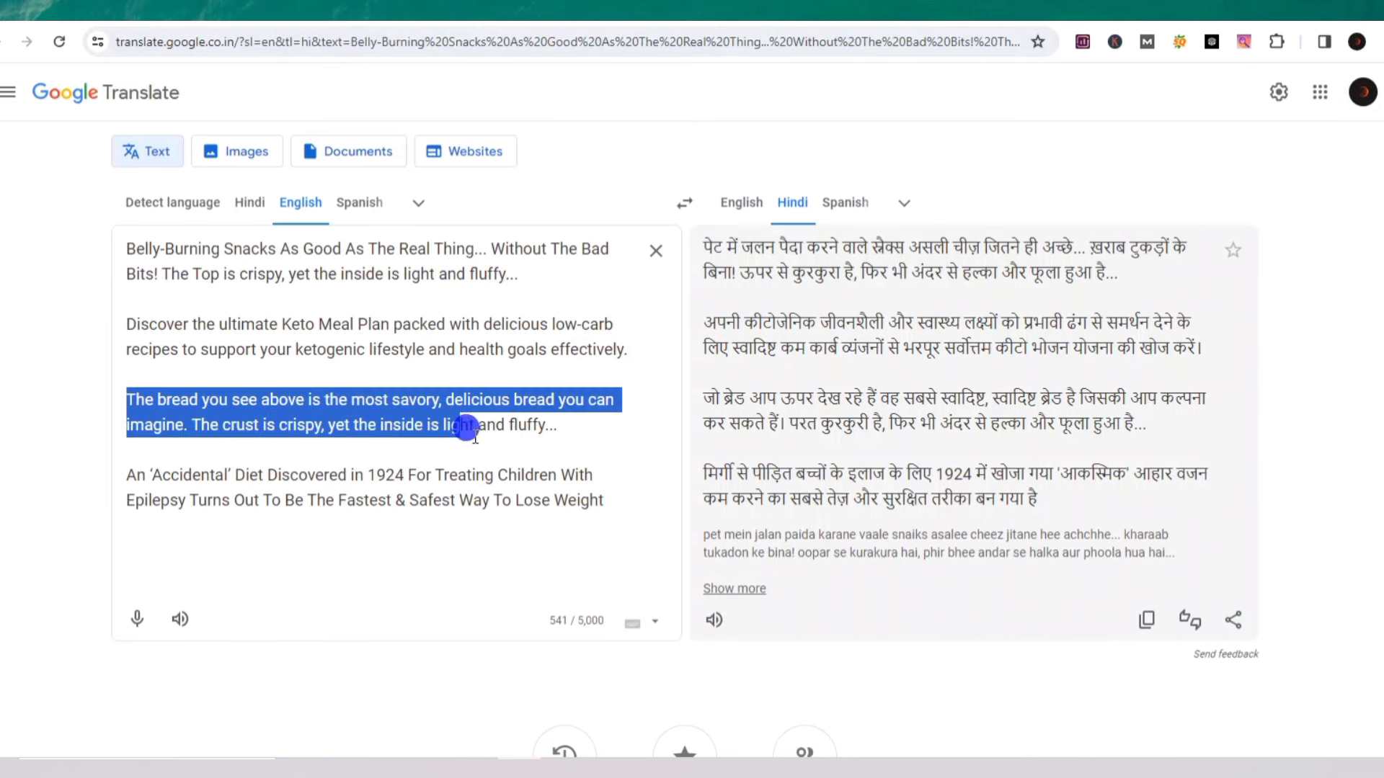
pyautogui.hotkey('ctrl', 'c')
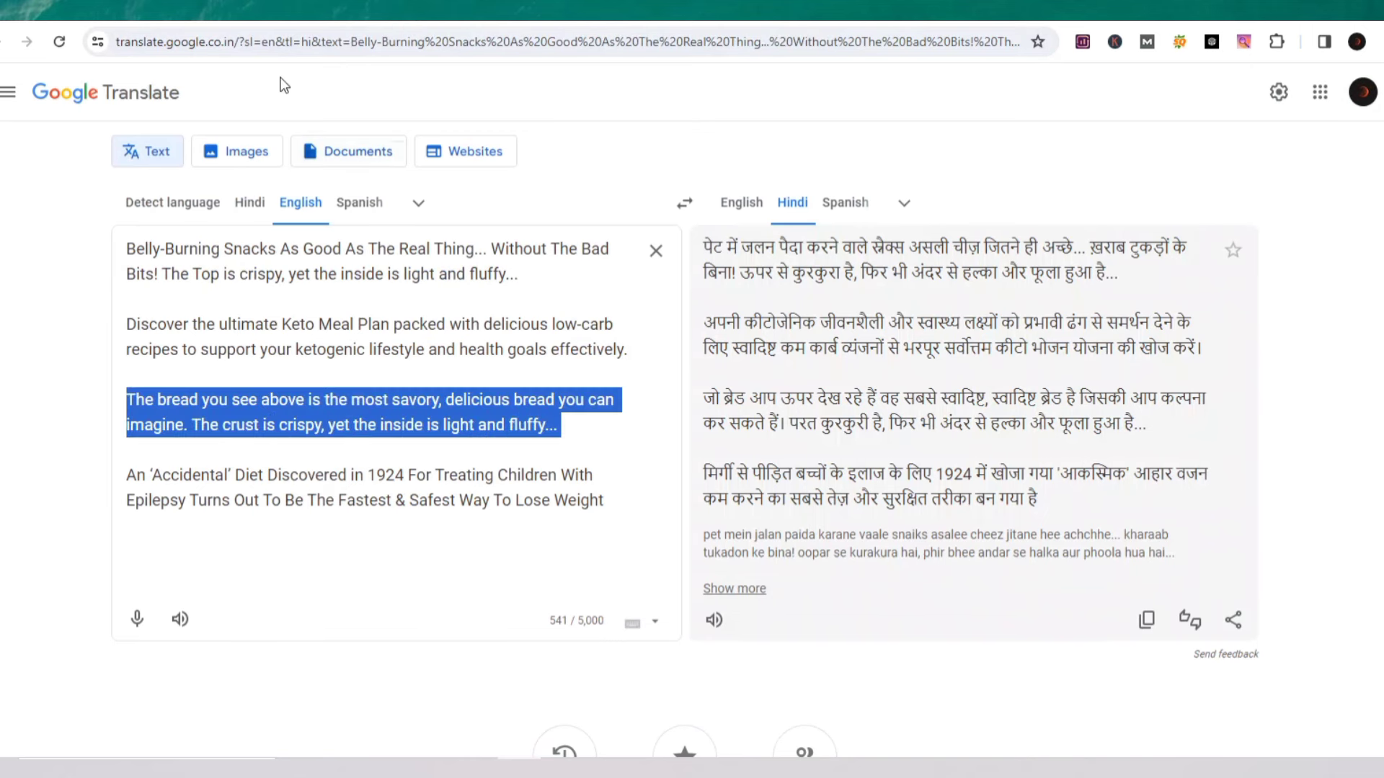
pyautogui.hotkey('ctrl', 'Tab')
pyautogui.hotkey('ctrl', 'v')
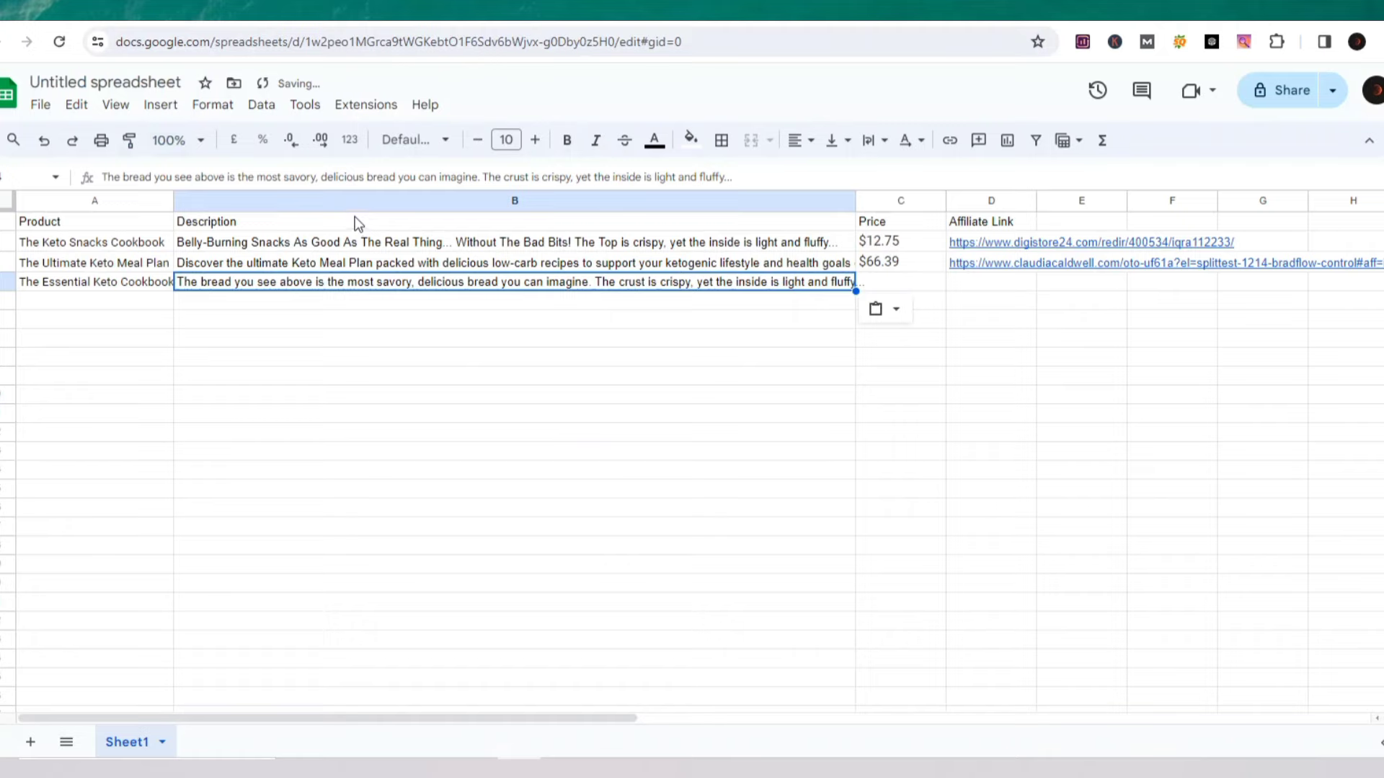
# - Generate the cookbook's Digistore24 promolink and put its $12.83 price in cell C4
pyautogui.hotkey('ctrl', 'shift', 'Tab')
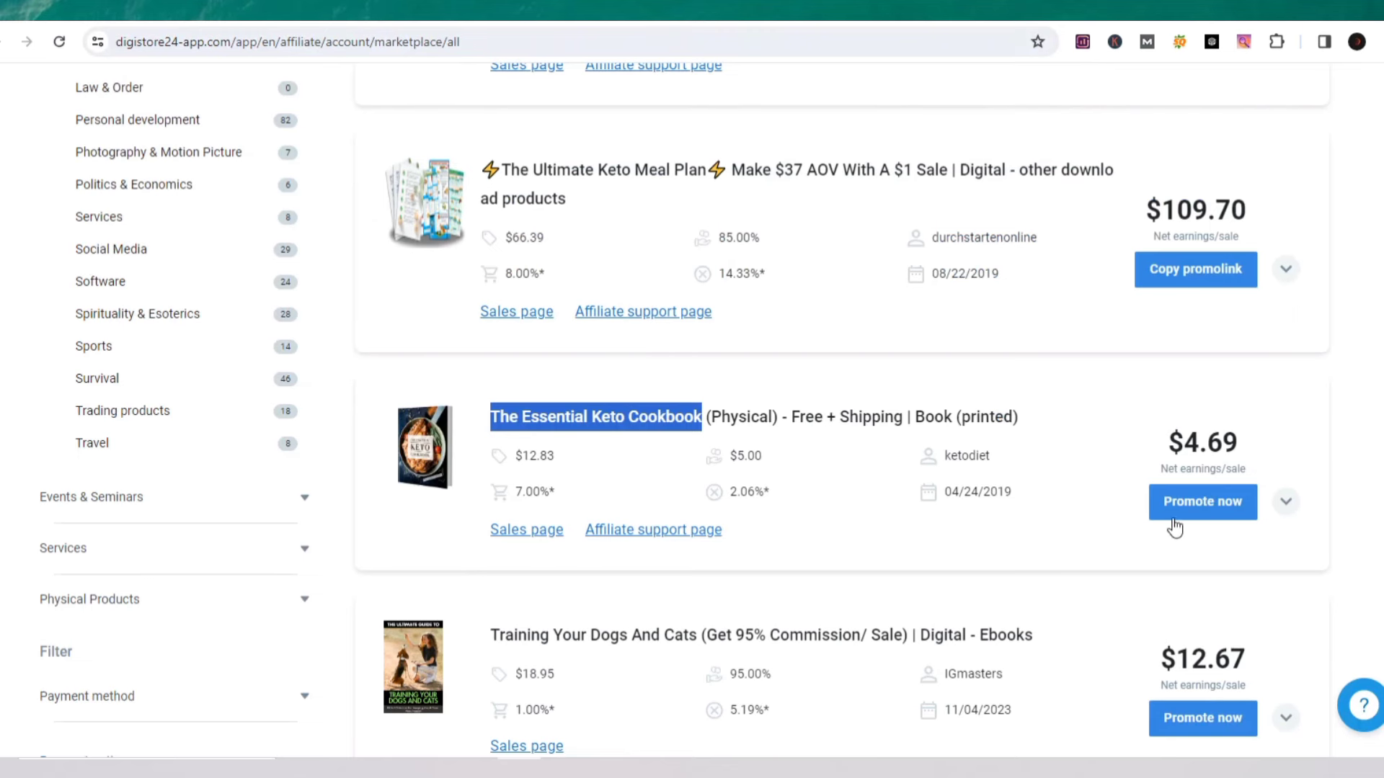
pyautogui.click(1170, 512)
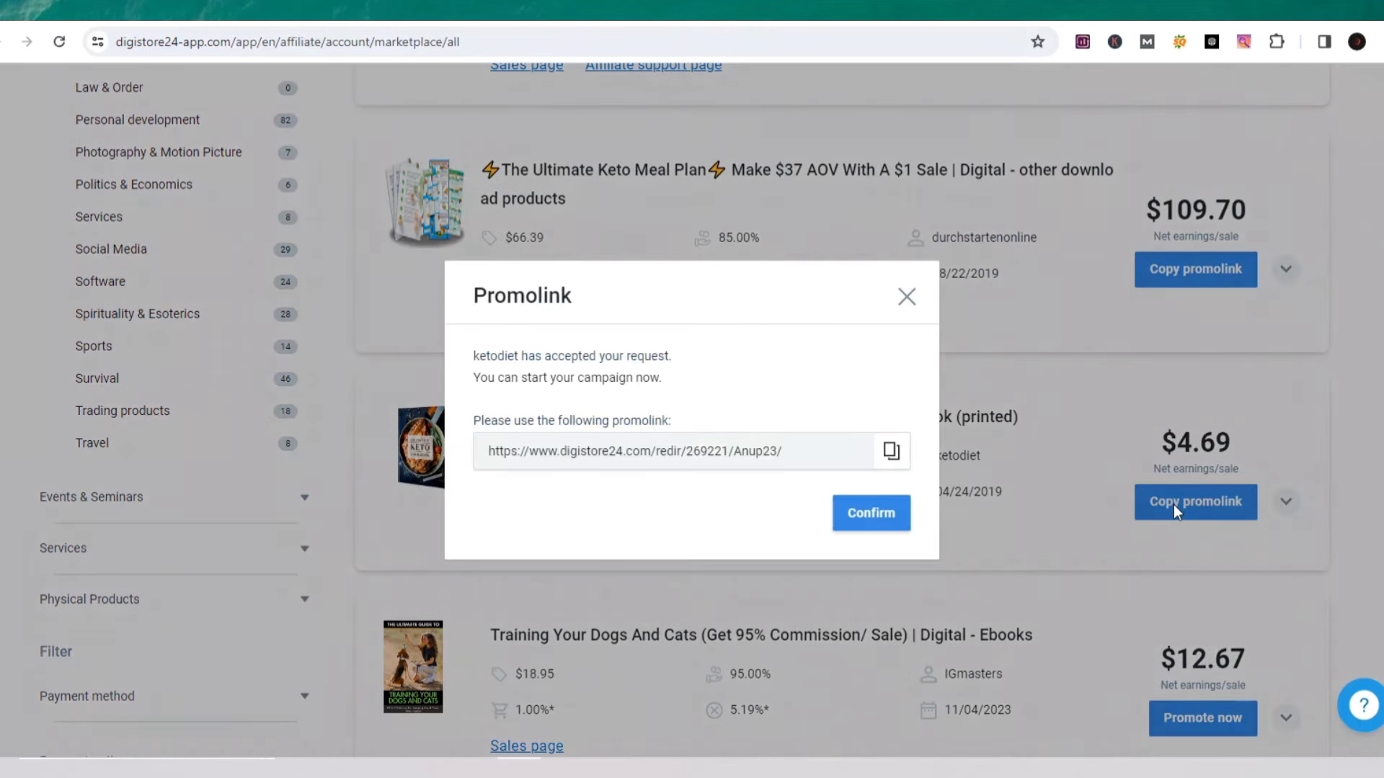
pyautogui.click(888, 462)
pyautogui.click(860, 513)
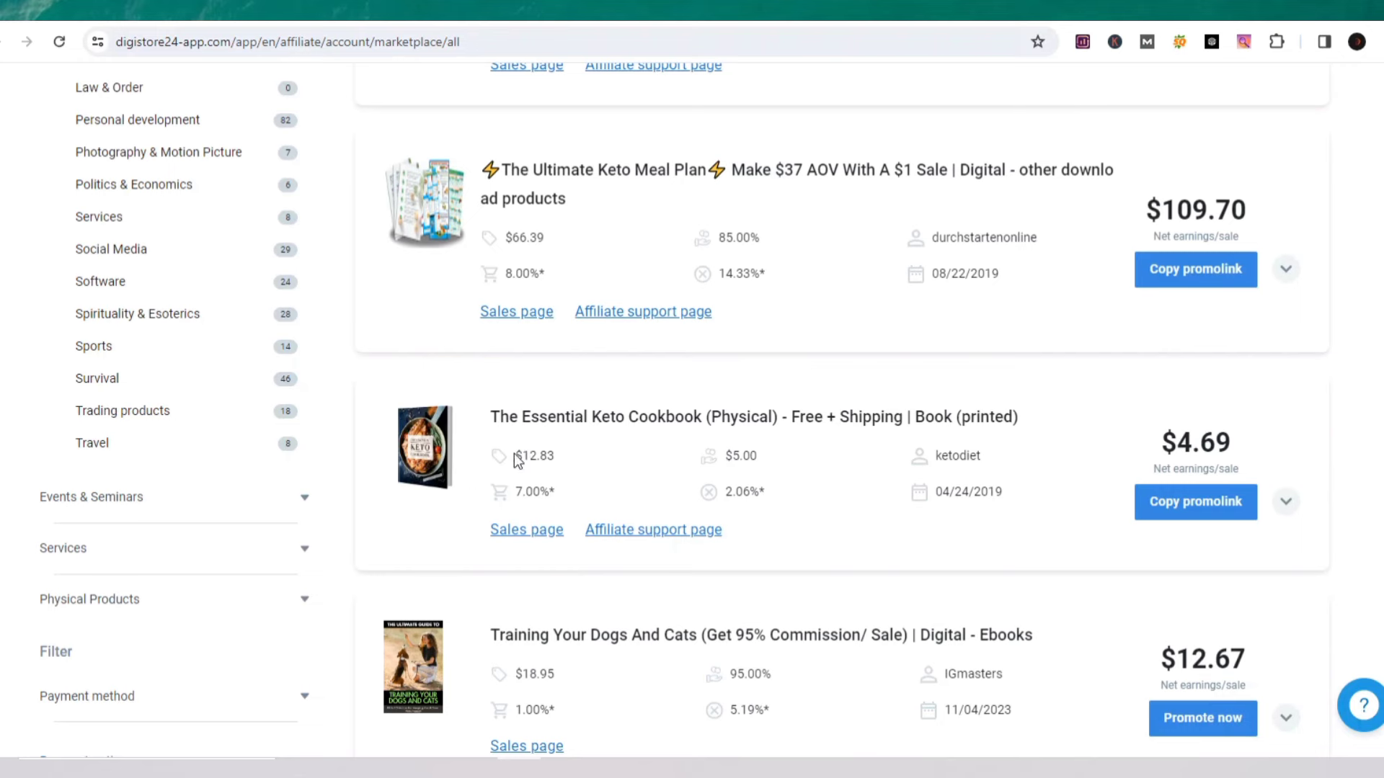
pyautogui.moveTo(513, 455); pyautogui.dragTo(569, 453)
pyautogui.hotkey('ctrl', 'Tab')
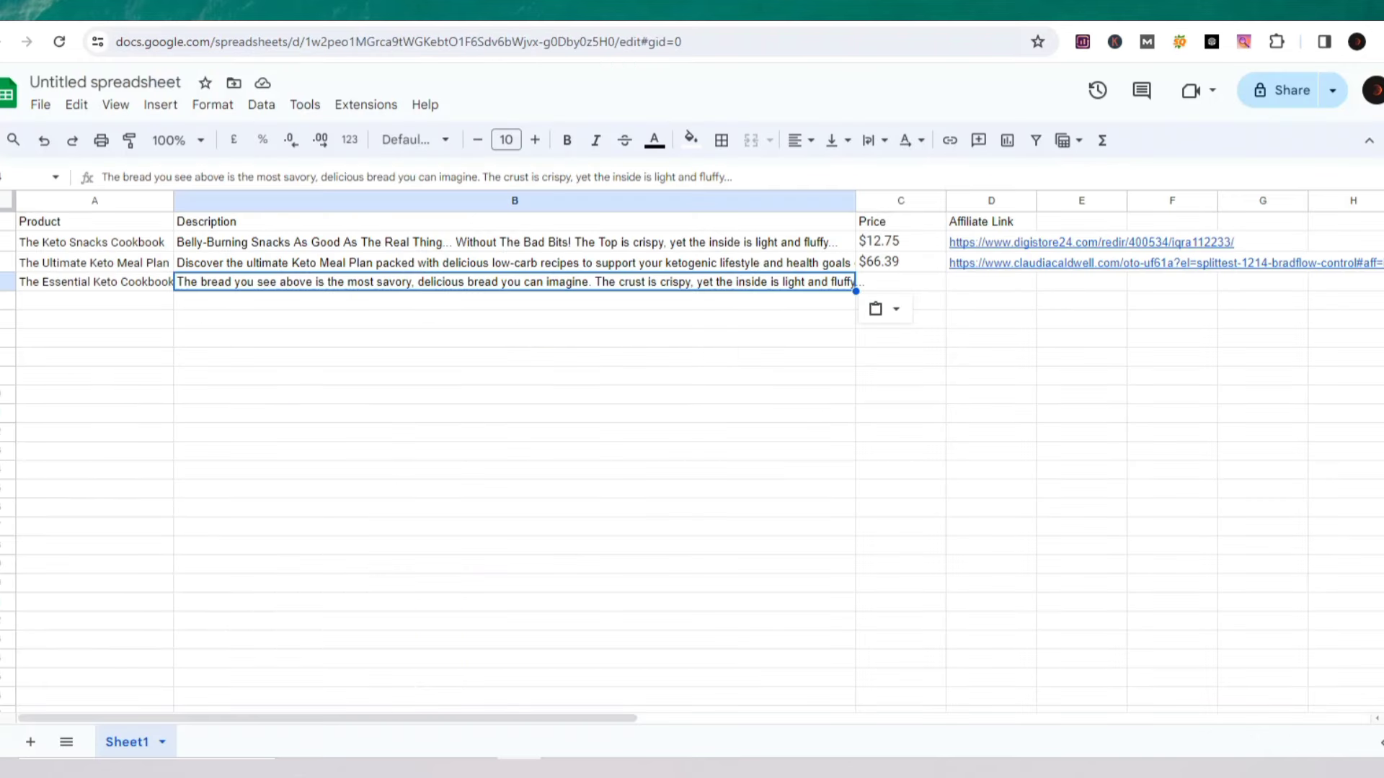
pyautogui.click(879, 282)
pyautogui.hotkey('ctrl', 'v')
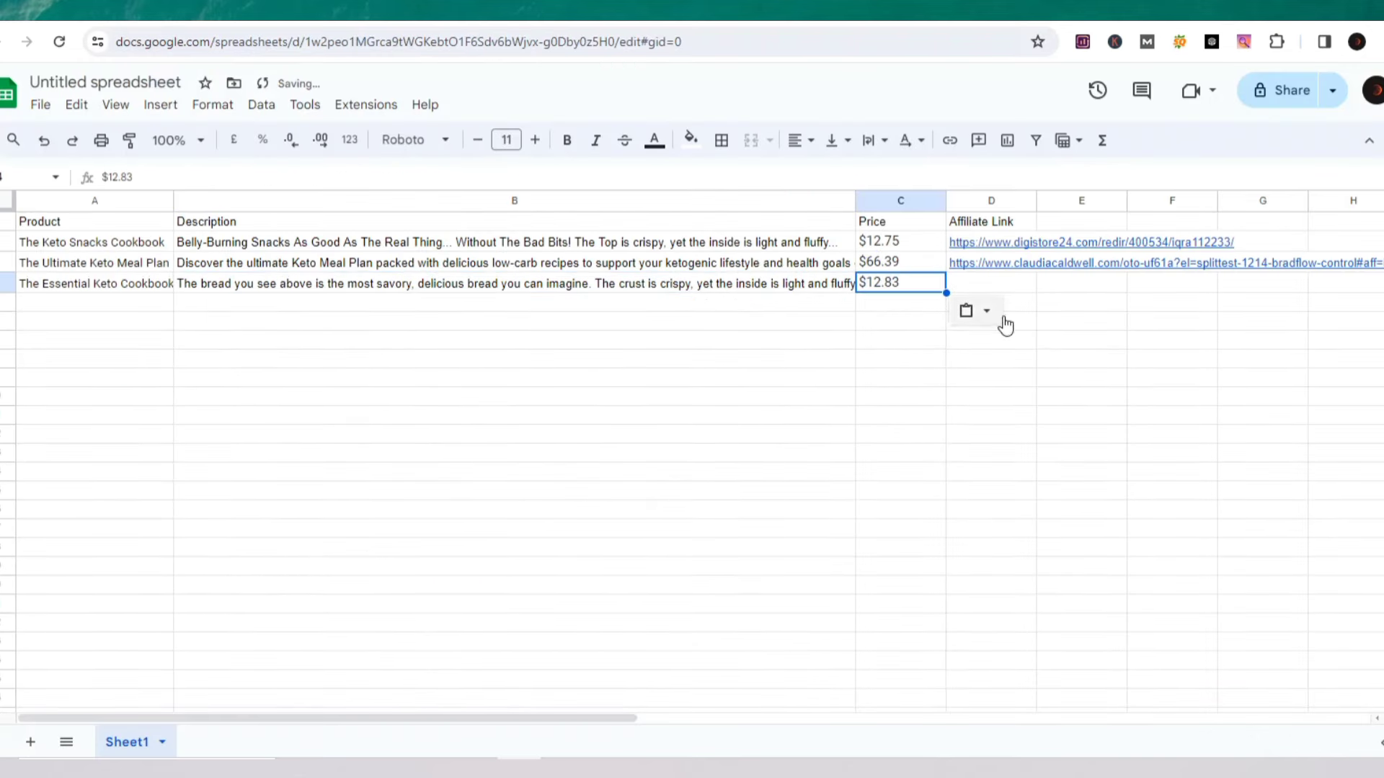
# - Paste The Essential Keto Cookbook's promolink into cell D4
pyautogui.click(951, 282)
pyautogui.hotkey('ctrl', 'shift', 'Tab')
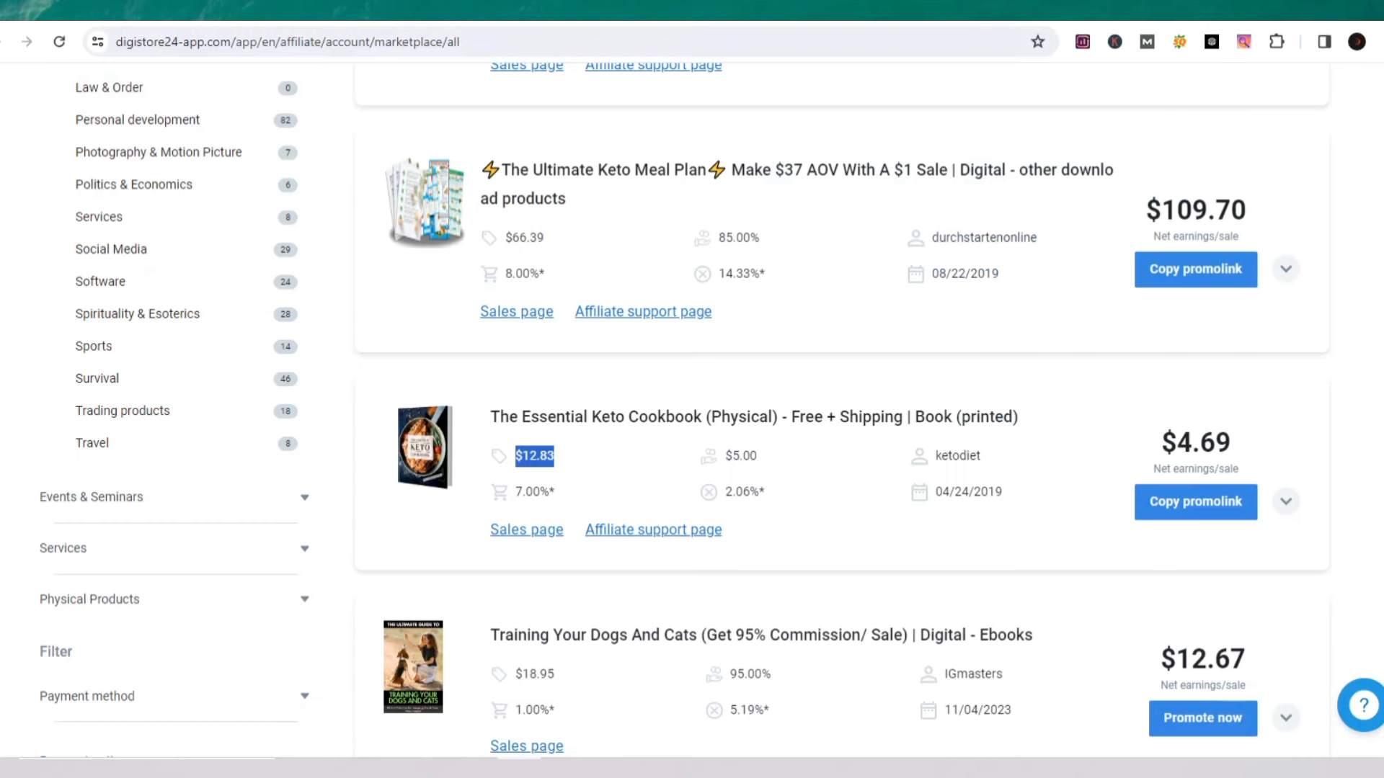
pyautogui.click(1152, 503)
pyautogui.hotkey('ctrl', 'Tab')
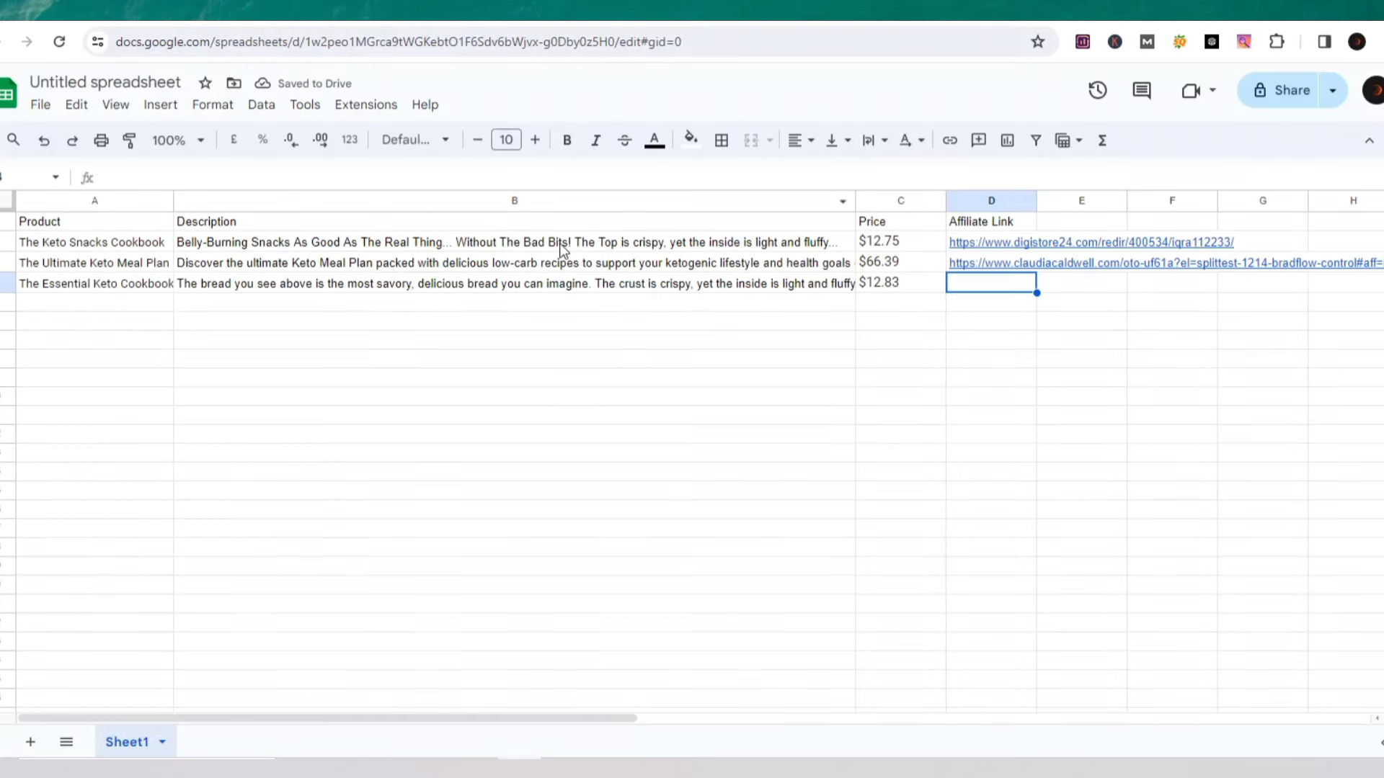
pyautogui.hotkey('ctrl', 'v')
pyautogui.click(50, 301)
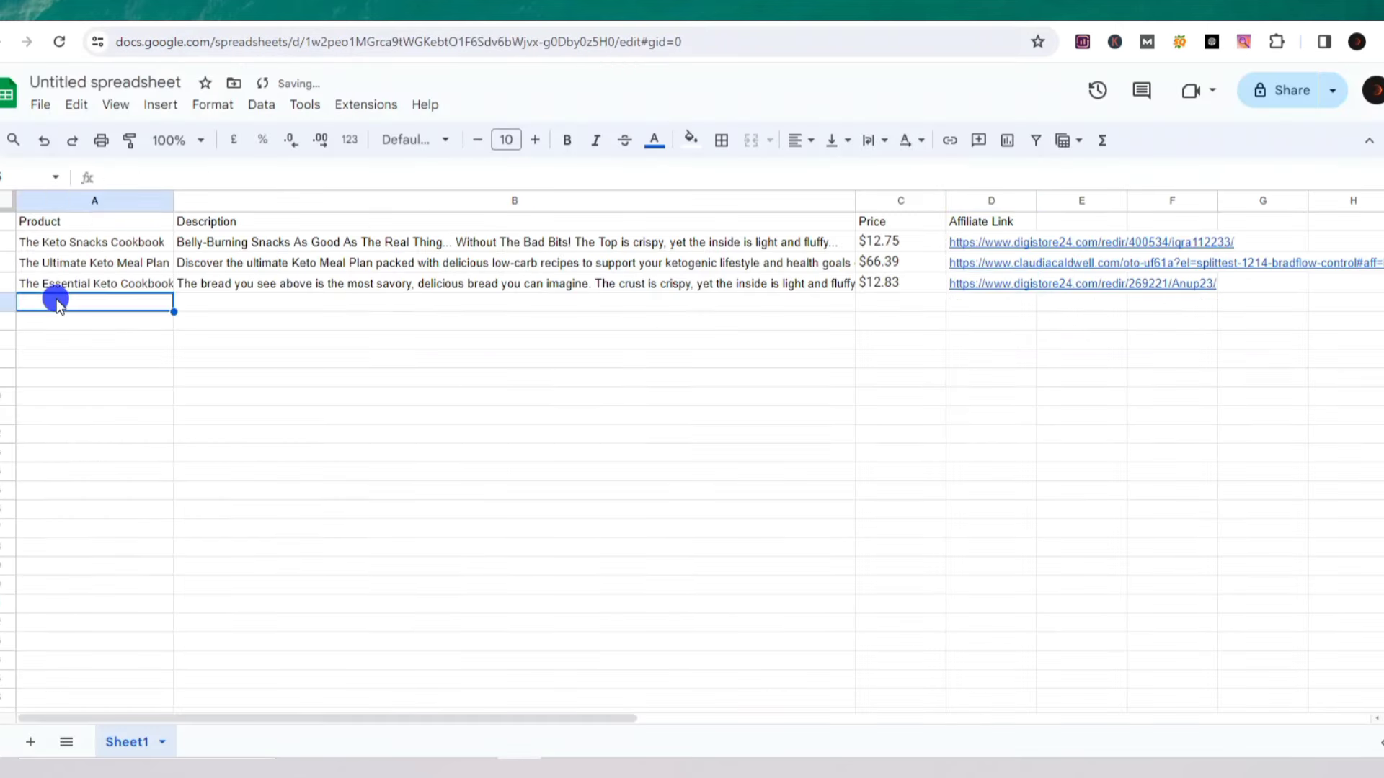
pyautogui.hotkey('ctrl', 'shift', 'Tab')
# - Copy the title 'Ketogenic Fat Loss Diet' into cell A5
pyautogui.scroll(-2, 630, 448)
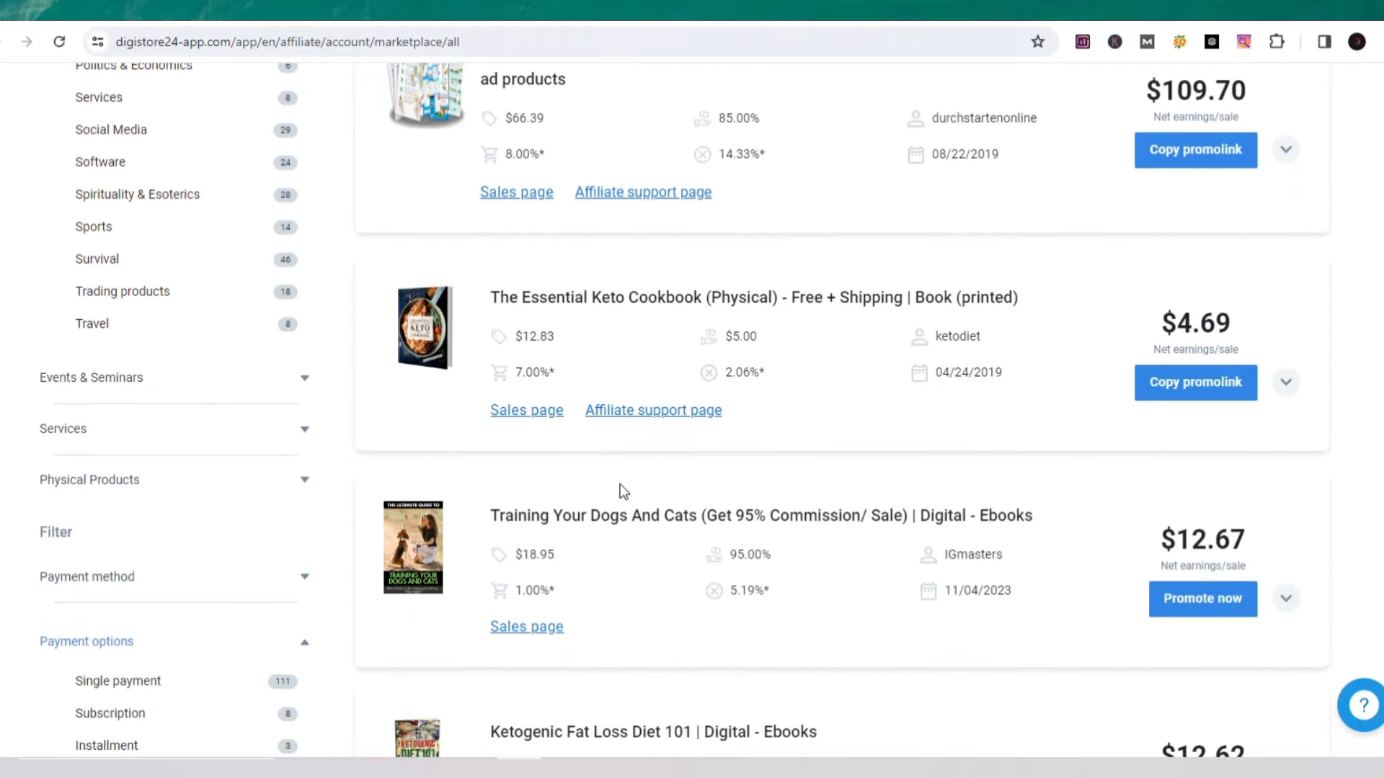
pyautogui.scroll(-3, 620, 483)
pyautogui.click(493, 496)
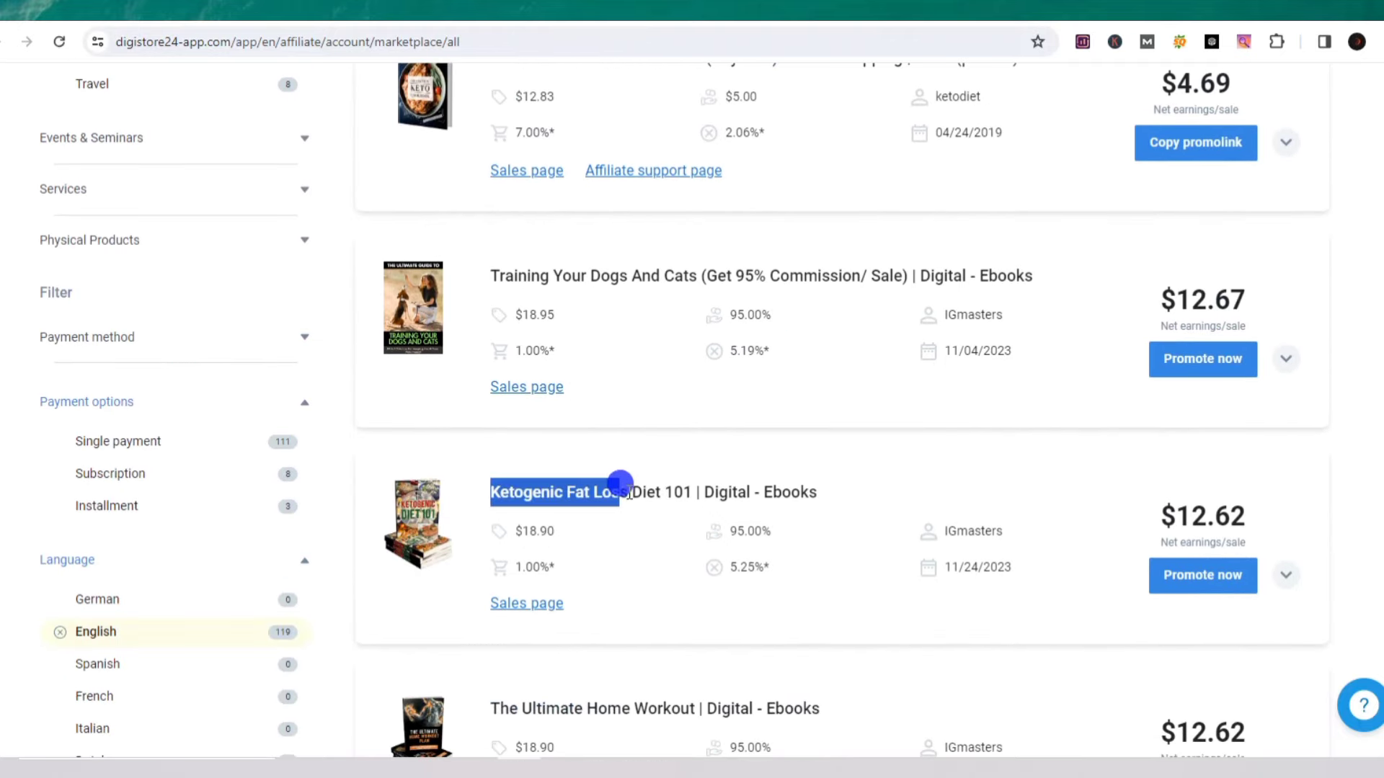
pyautogui.moveTo(493, 496); pyautogui.dragTo(659, 494)
pyautogui.hotkey('ctrl', 'c')
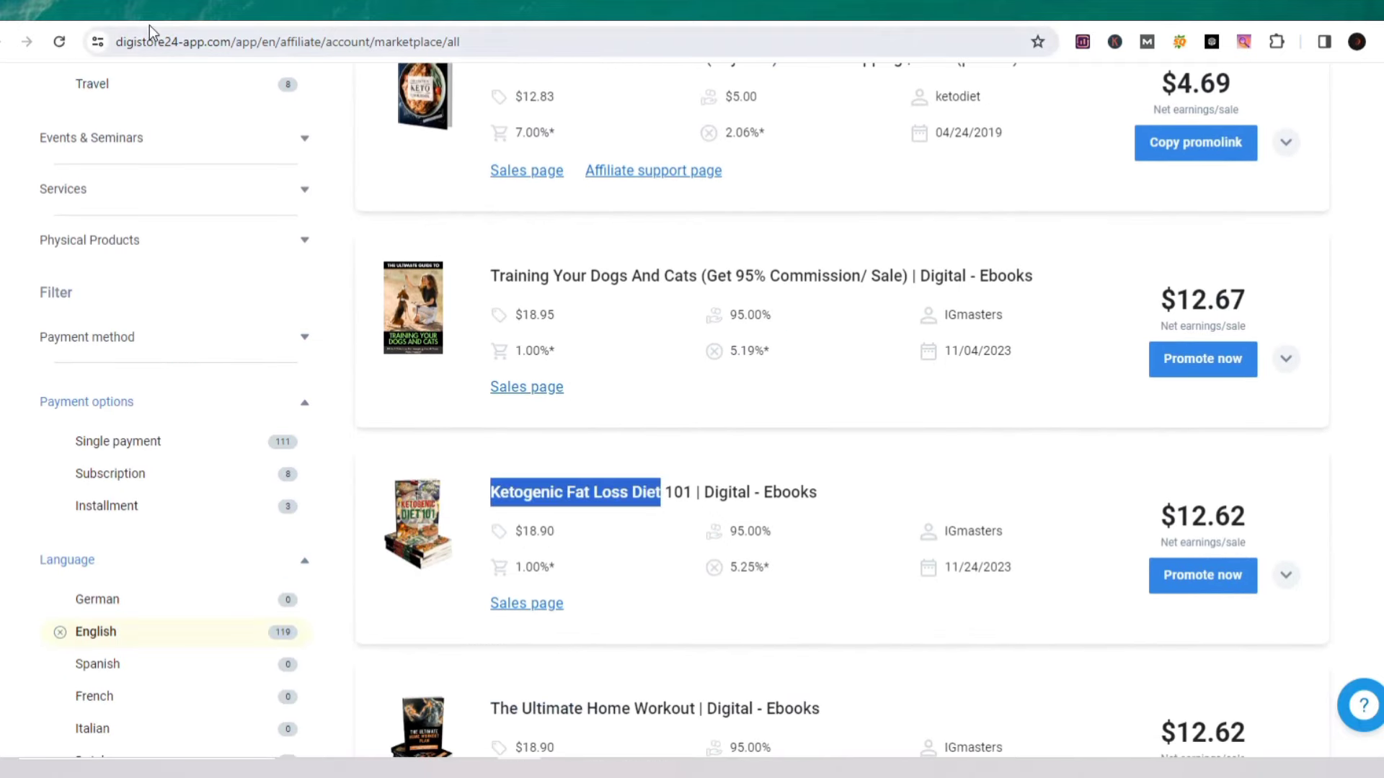
pyautogui.click(150, 29)
pyautogui.hotkey('ctrl', 'v')
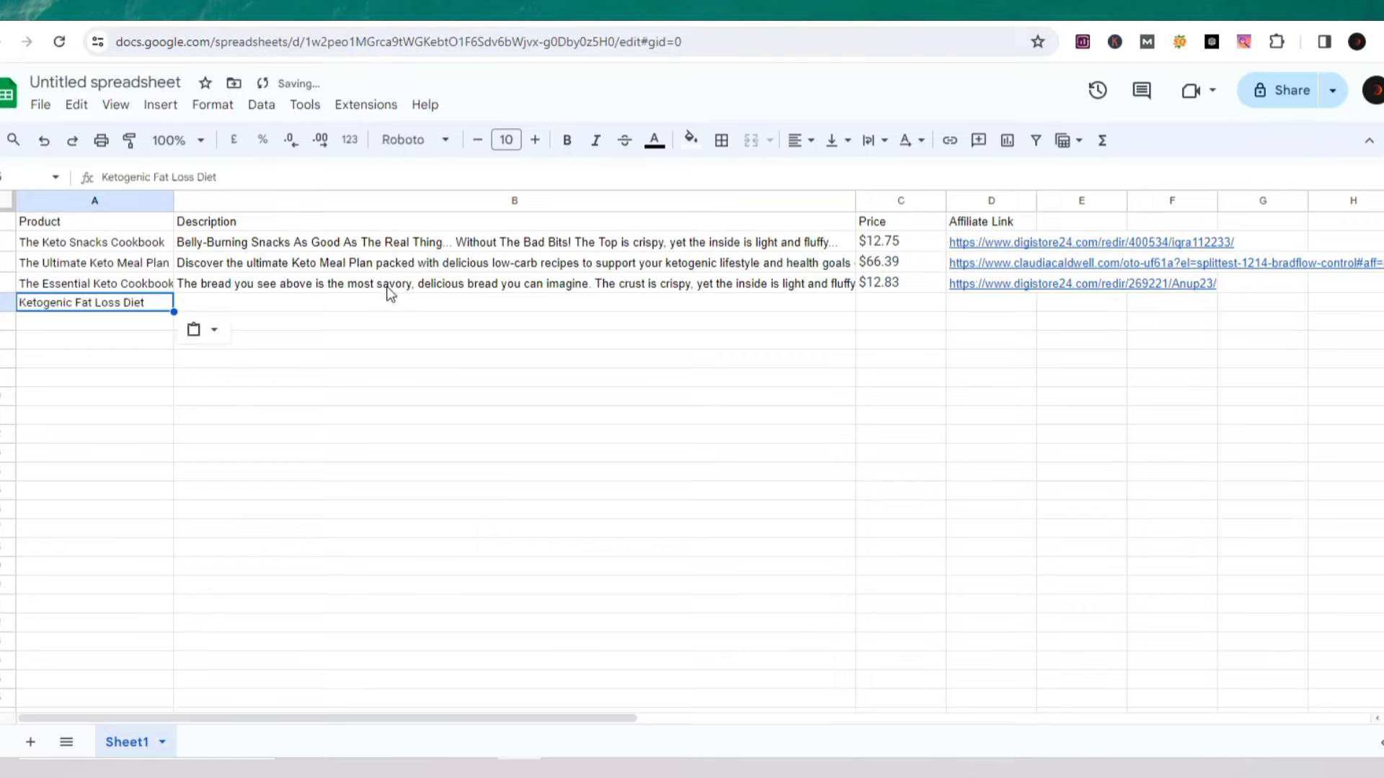
# - Paste the 1924 accidental-diet paragraph from Google Translate into cell B5
pyautogui.click(358, 315)
pyautogui.hotkey('ctrl', 'Tab')
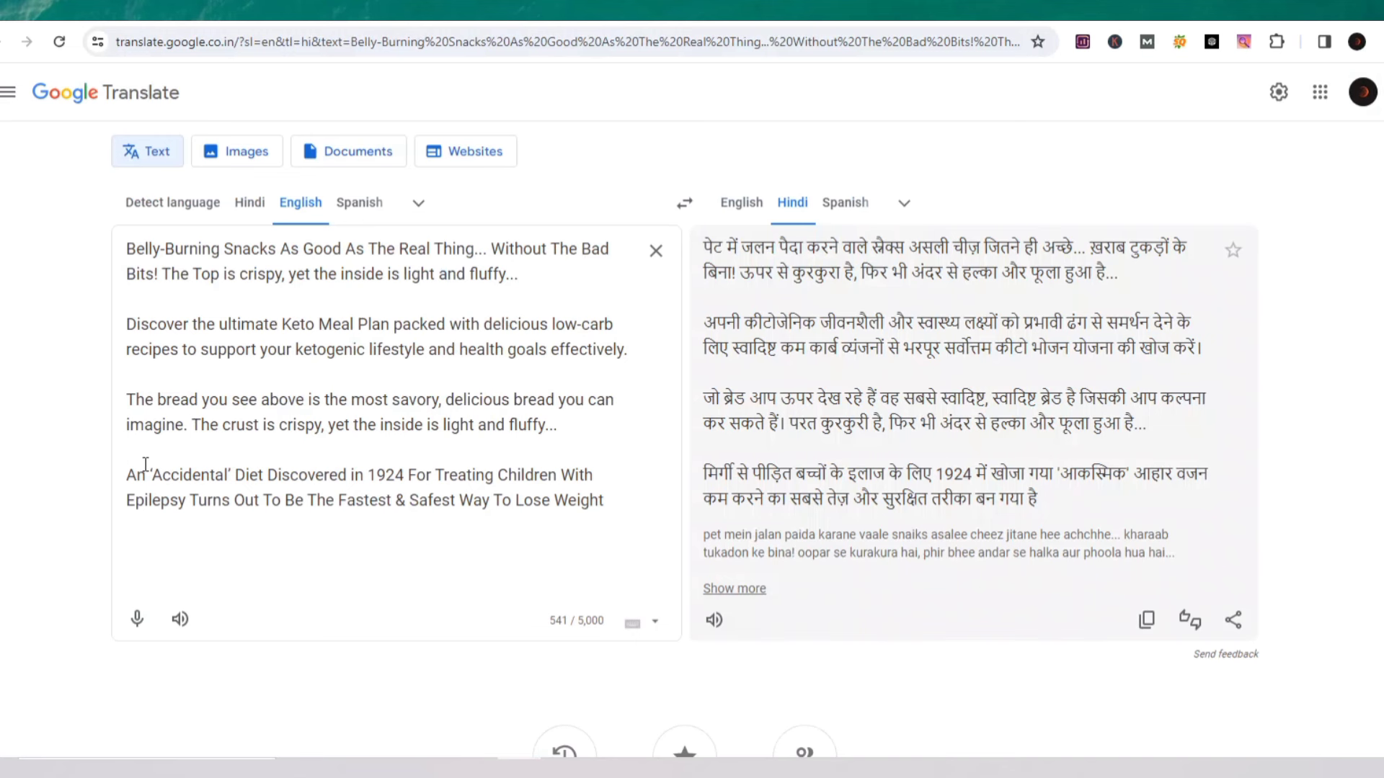
pyautogui.moveTo(127, 470); pyautogui.dragTo(634, 503)
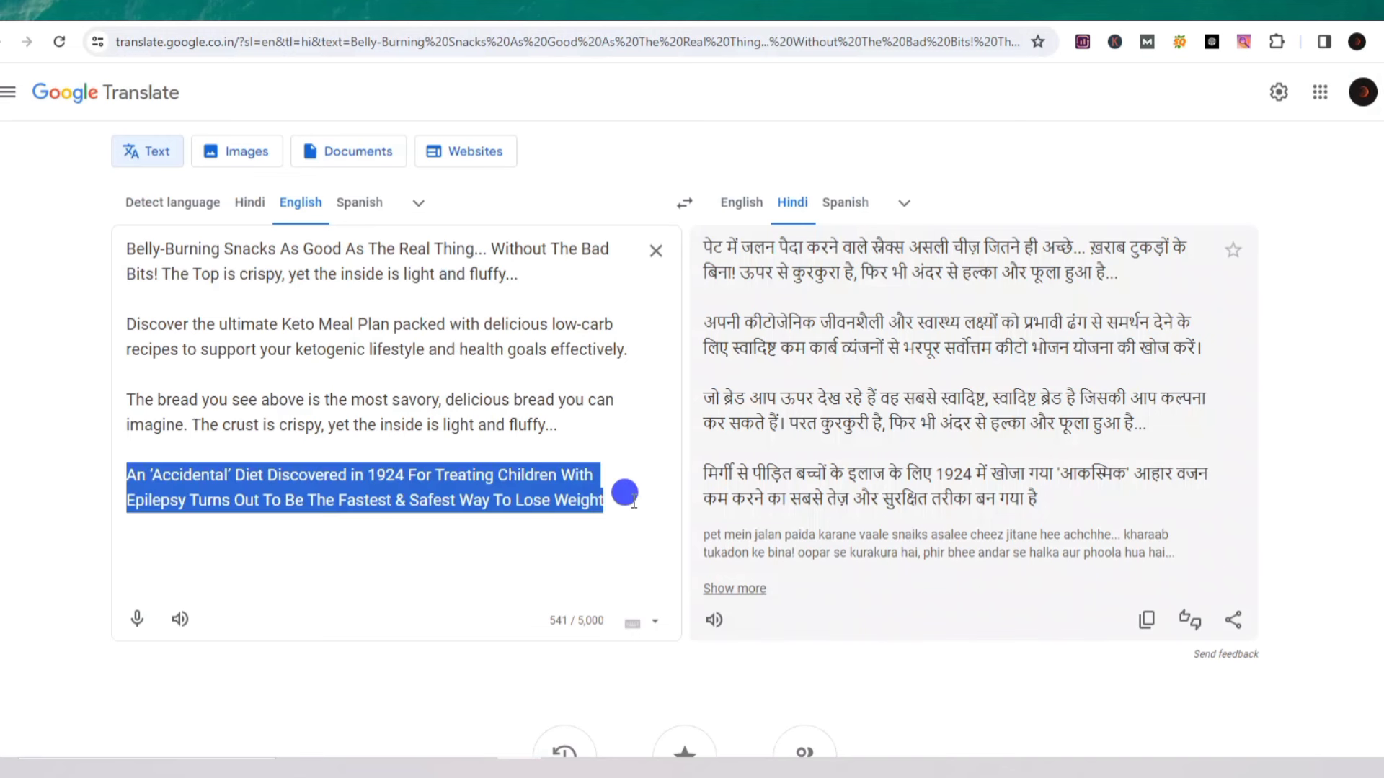
pyautogui.hotkey('ctrl', 'c')
pyautogui.hotkey('ctrl', 'shift', 'Tab')
pyautogui.hotkey('ctrl', 'v')
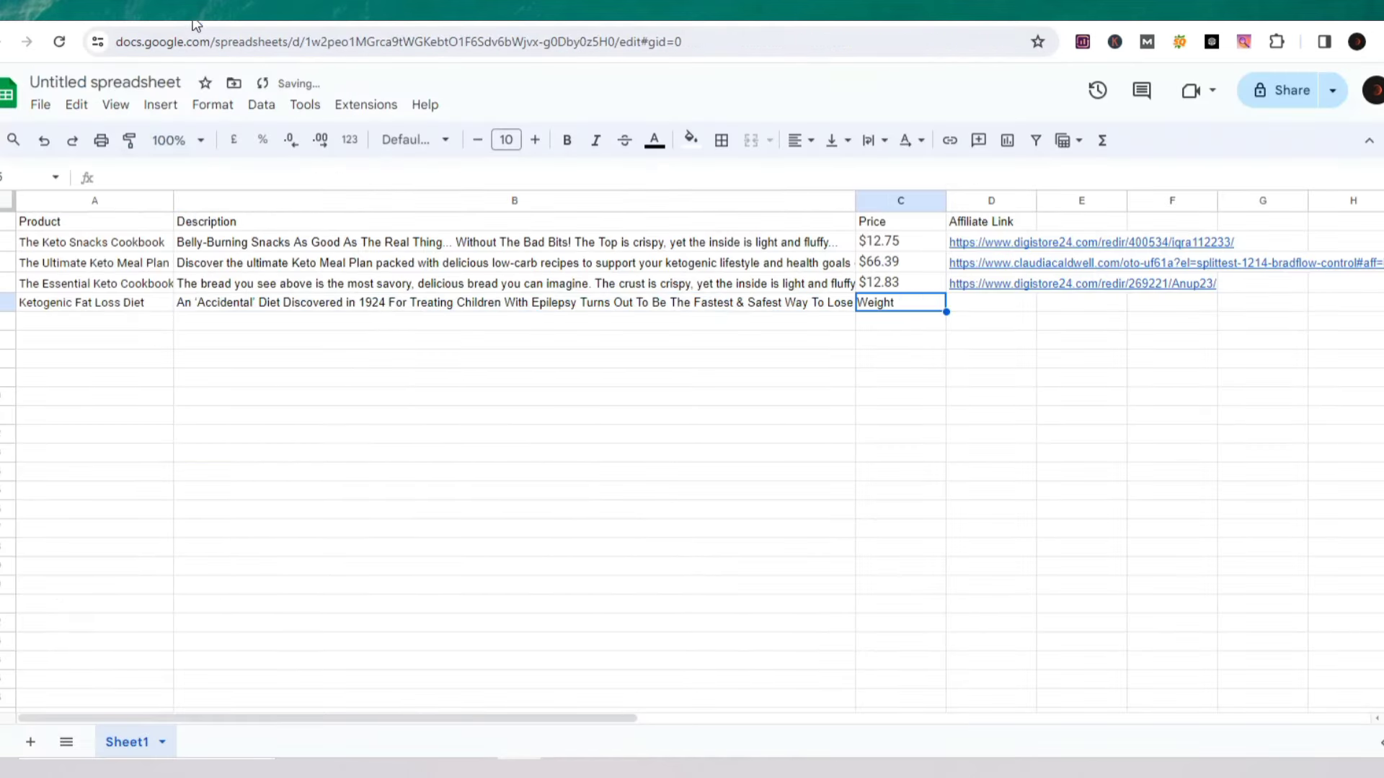
# - Copy the $18.90 price from Digistore24 into cell C5
pyautogui.hotkey('ctrl', 'shift', 'Tab')
pyautogui.moveTo(510, 528); pyautogui.dragTo(567, 531)
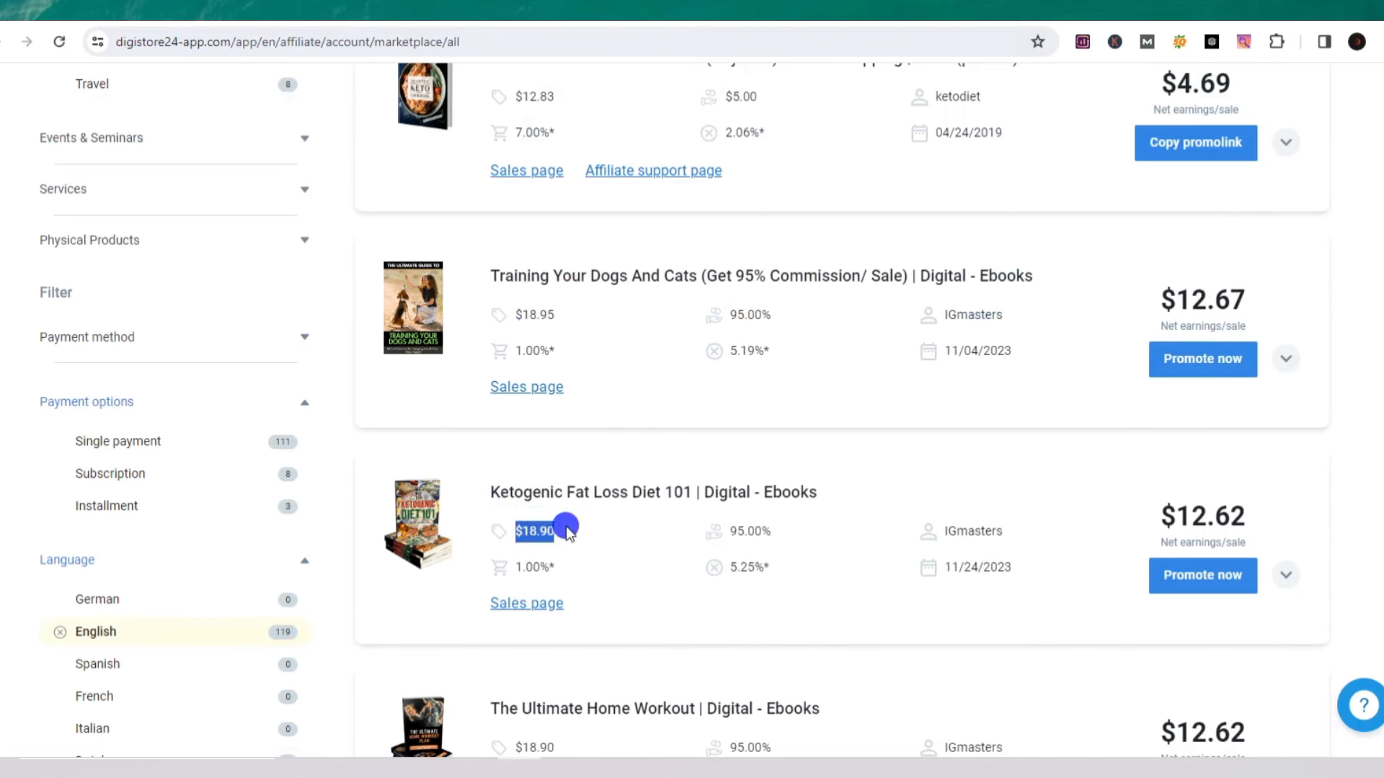
pyautogui.hotkey('ctrl', 'c')
pyautogui.hotkey('ctrl', 'shift', 'Tab')
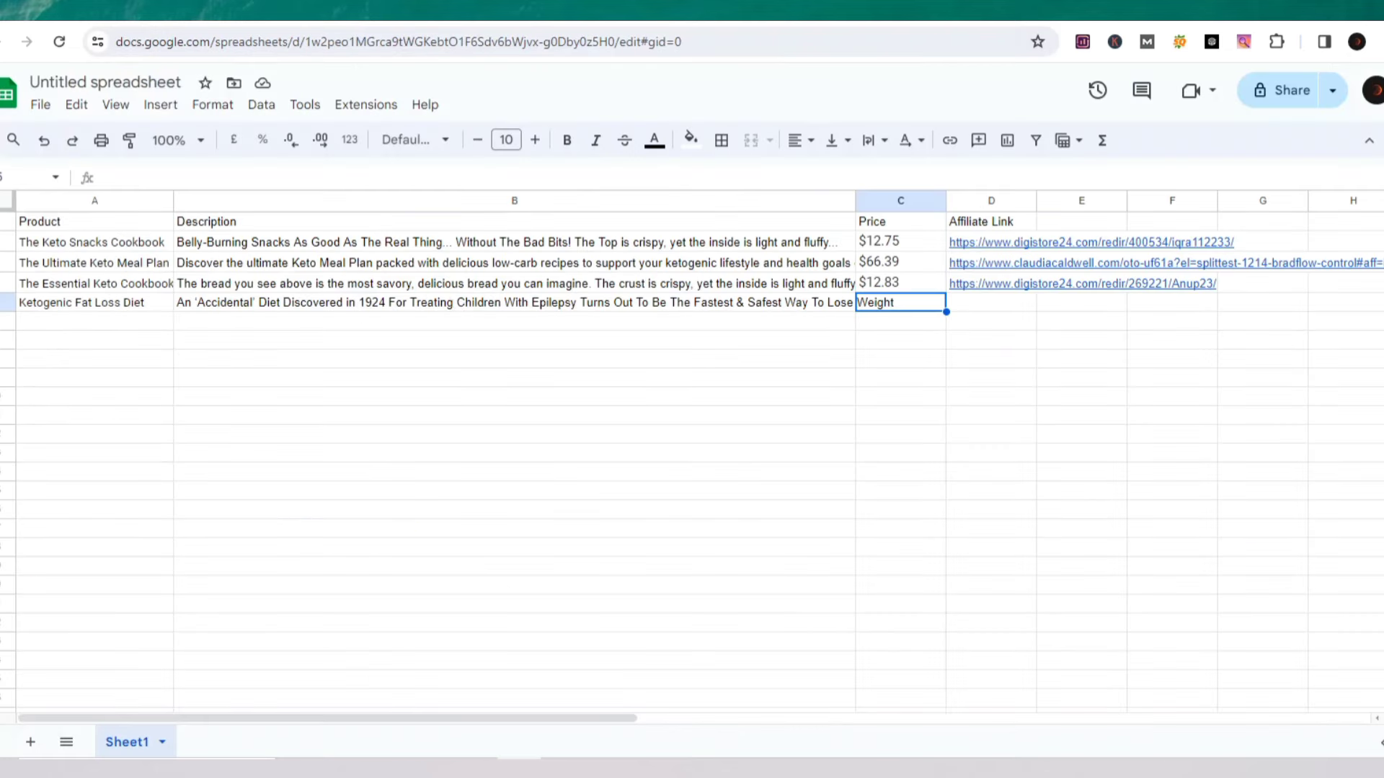
pyautogui.hotkey('ctrl', 'v')
# - Generate the Ketogenic Fat Loss Diet promo link and paste it into cell D5
pyautogui.click(960, 306)
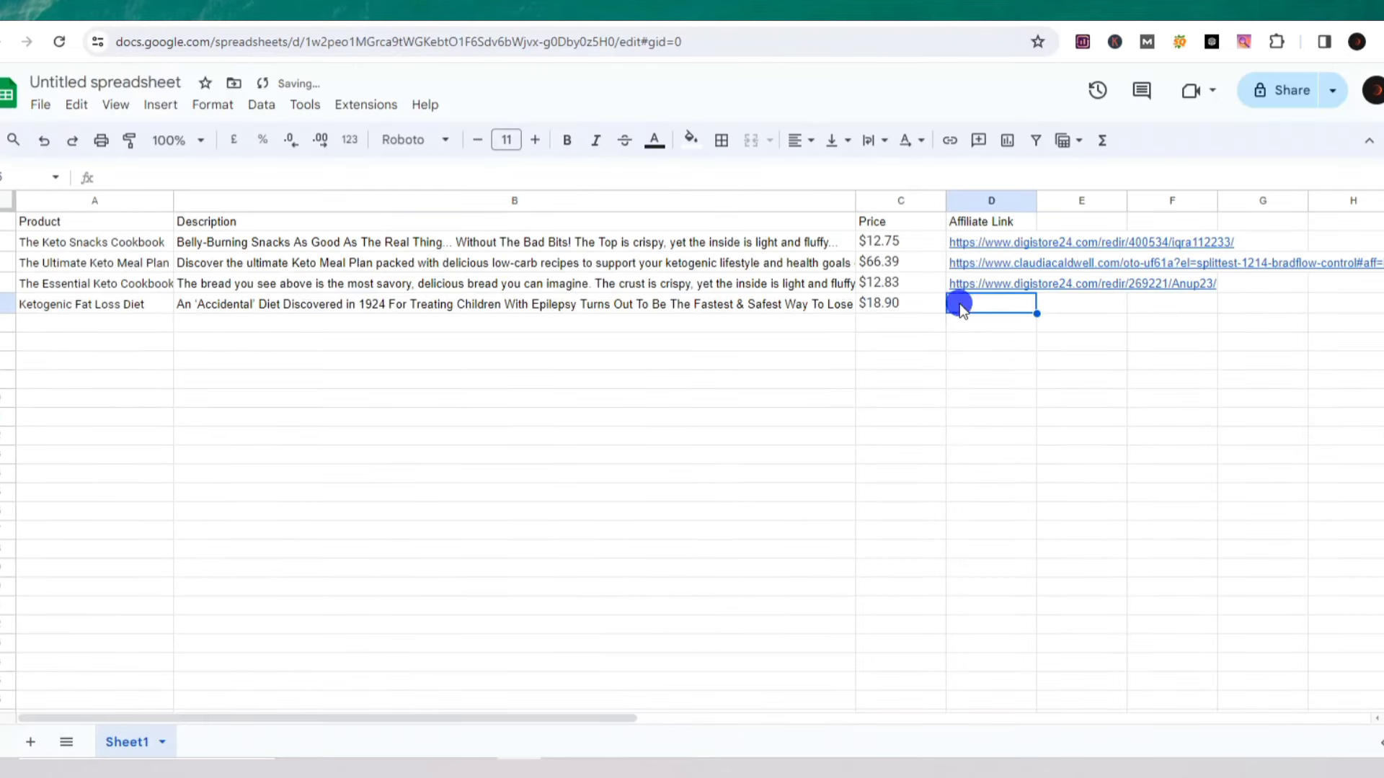
pyautogui.hotkey('ctrl', 'shift', 'Tab')
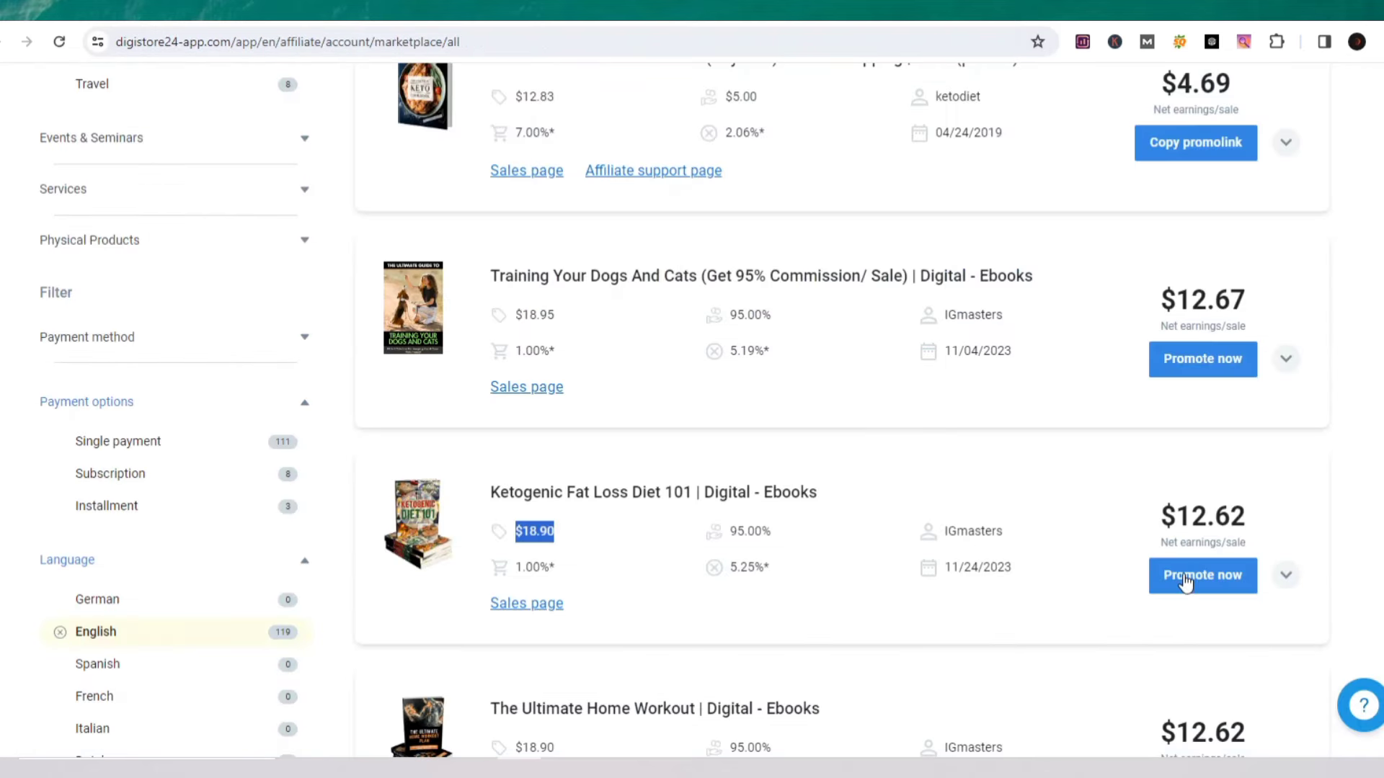
pyautogui.click(1186, 578)
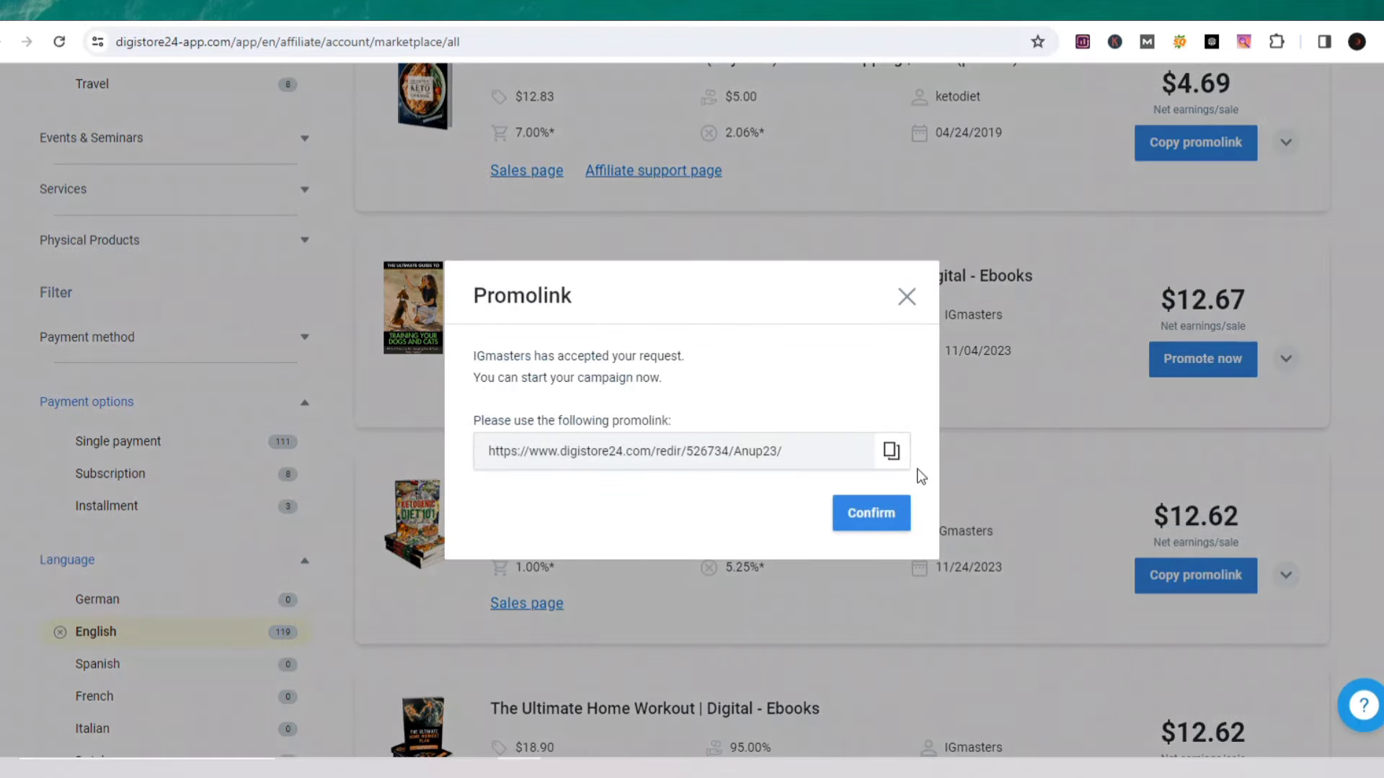
pyautogui.click(892, 453)
pyautogui.click(872, 512)
pyautogui.hotkey('ctrl', 'Tab')
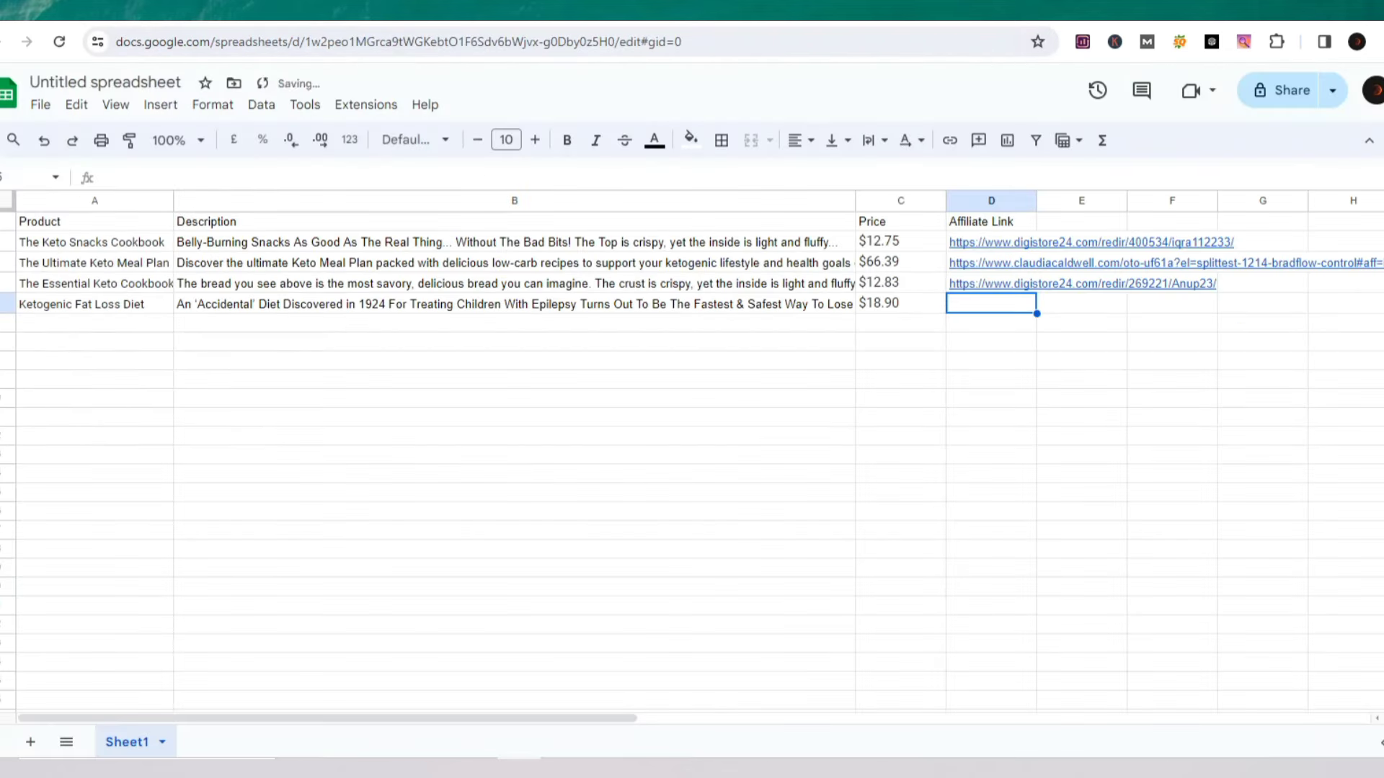
pyautogui.hotkey('ctrl', 'v')
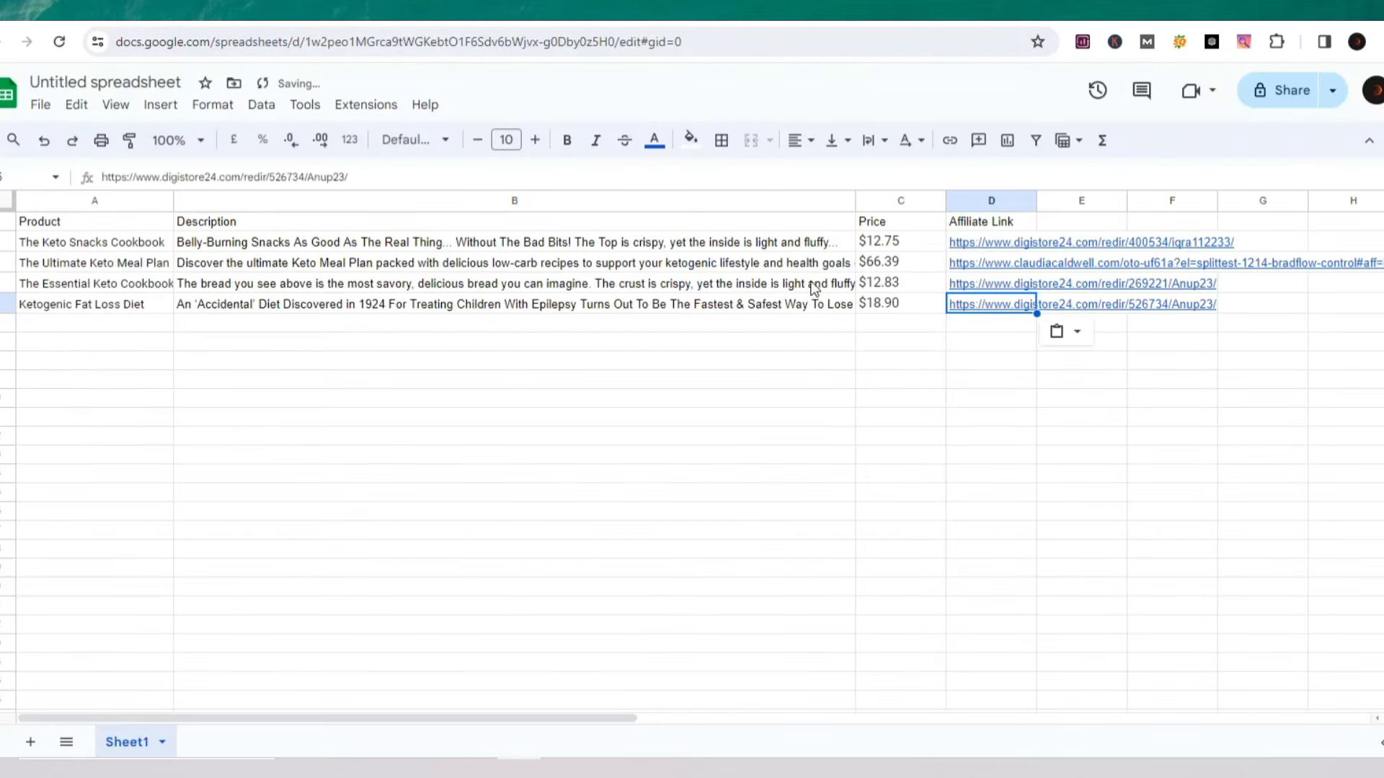
pyautogui.click(790, 324)
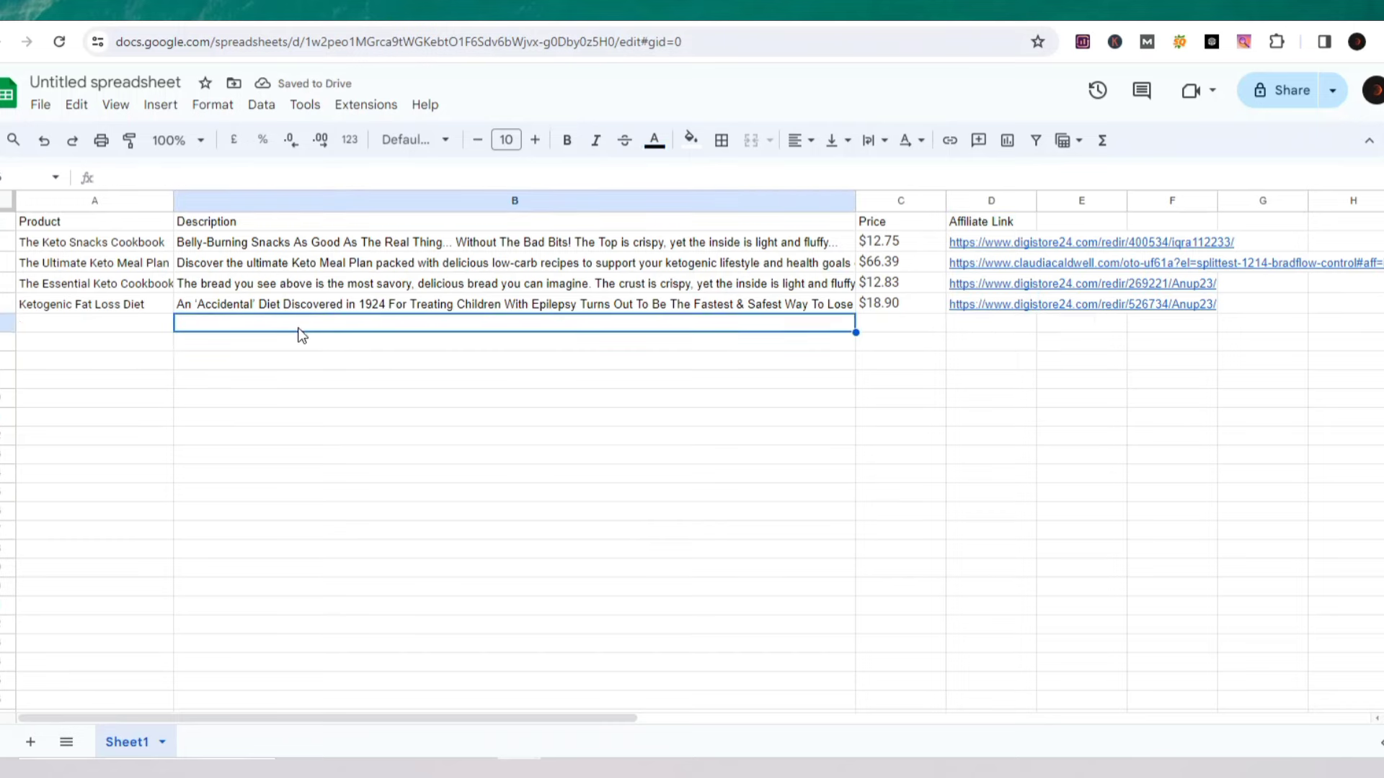
pyautogui.click(326, 302)
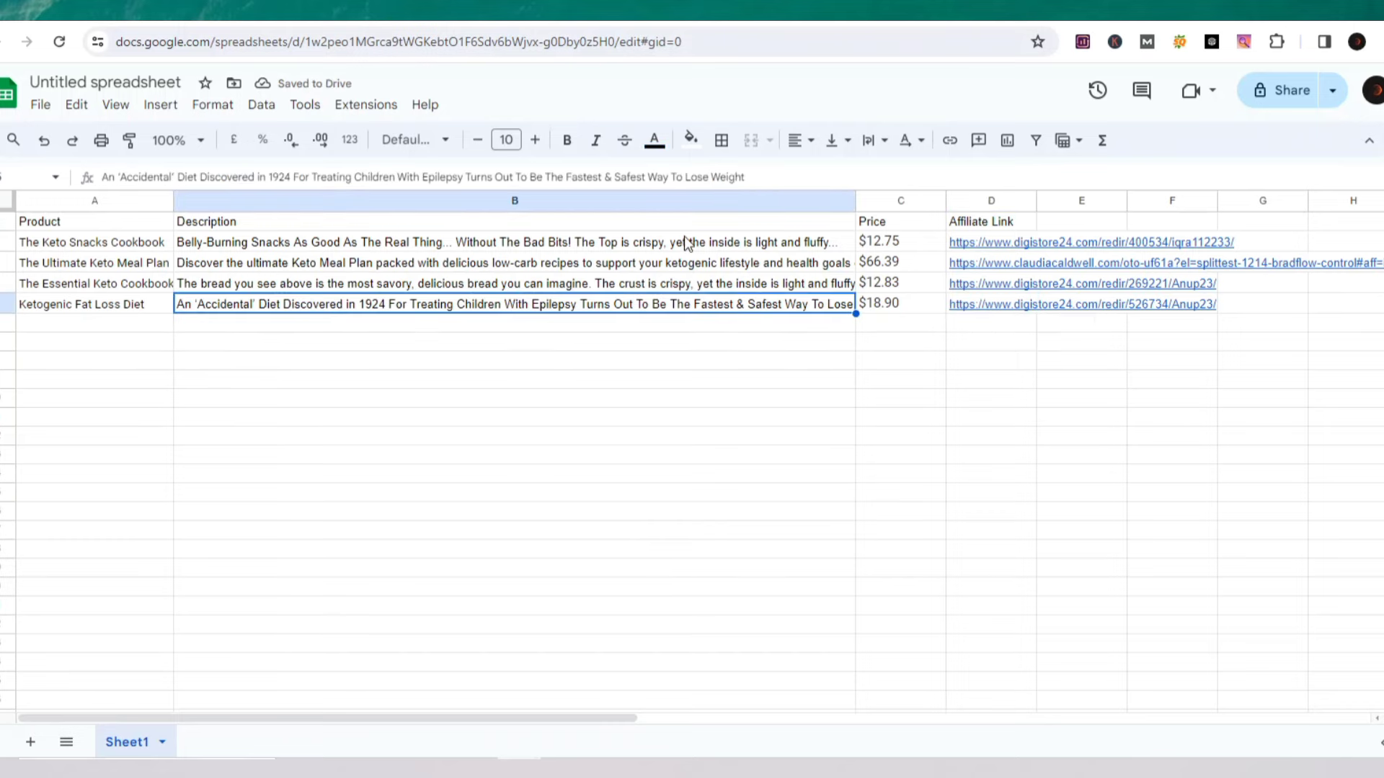
# - Name the spreadsheet 'ketoo' from the Share dialog
pyautogui.click(1285, 90)
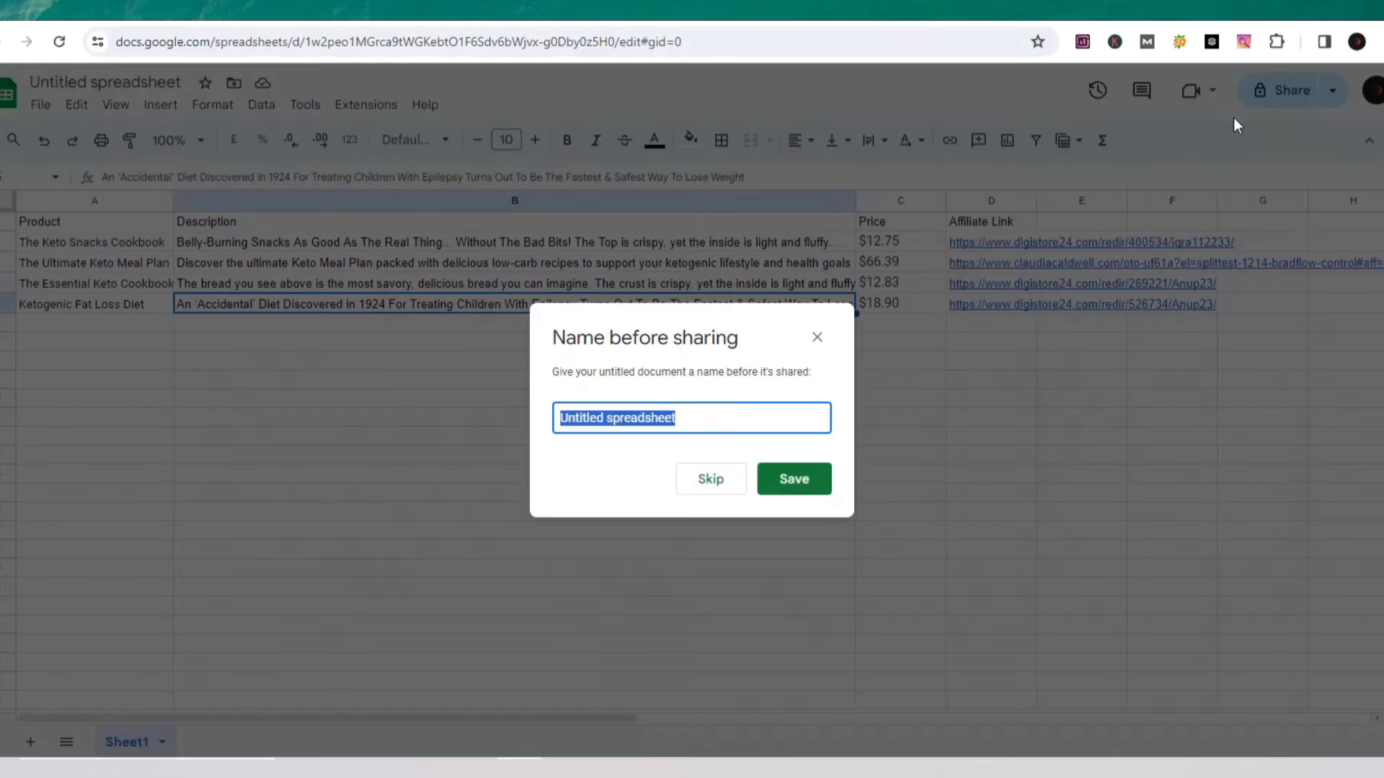
pyautogui.write('ketoo')
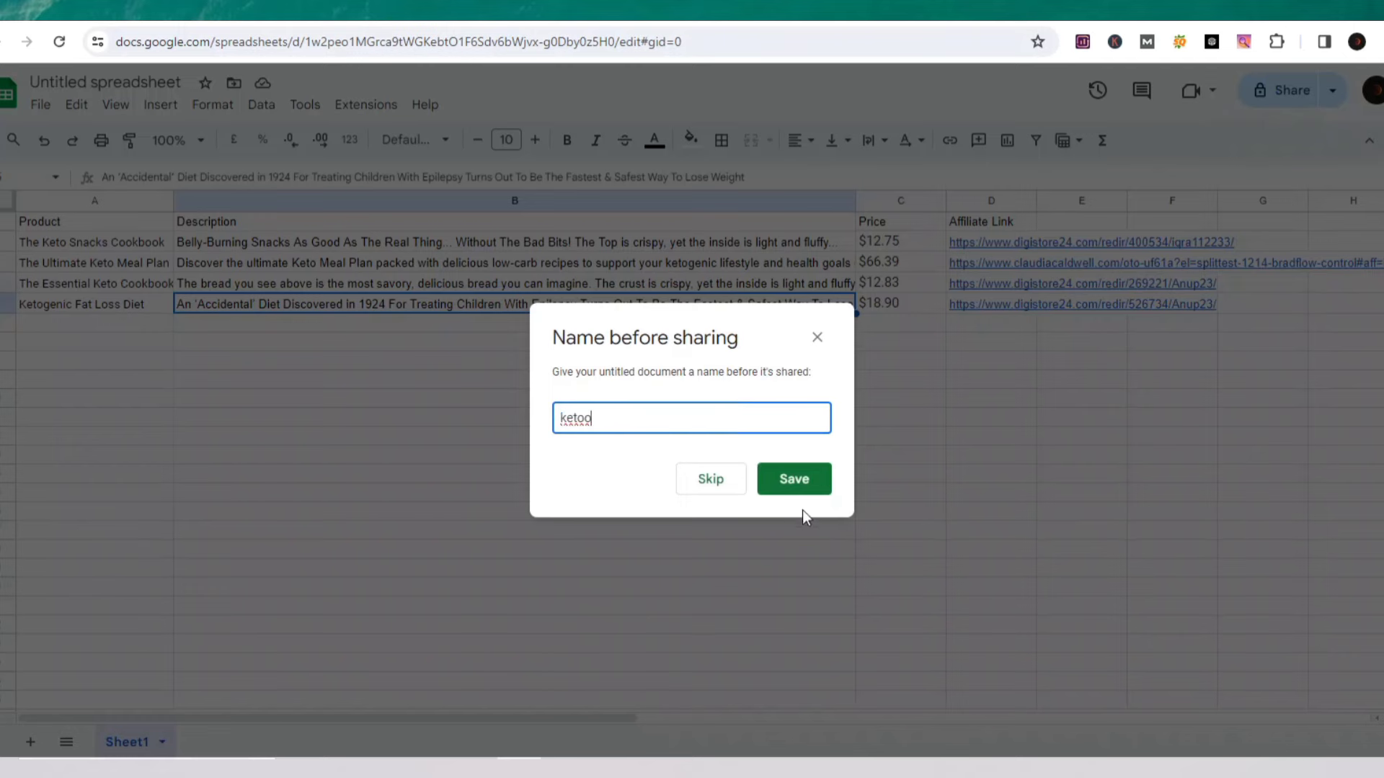
pyautogui.click(794, 490)
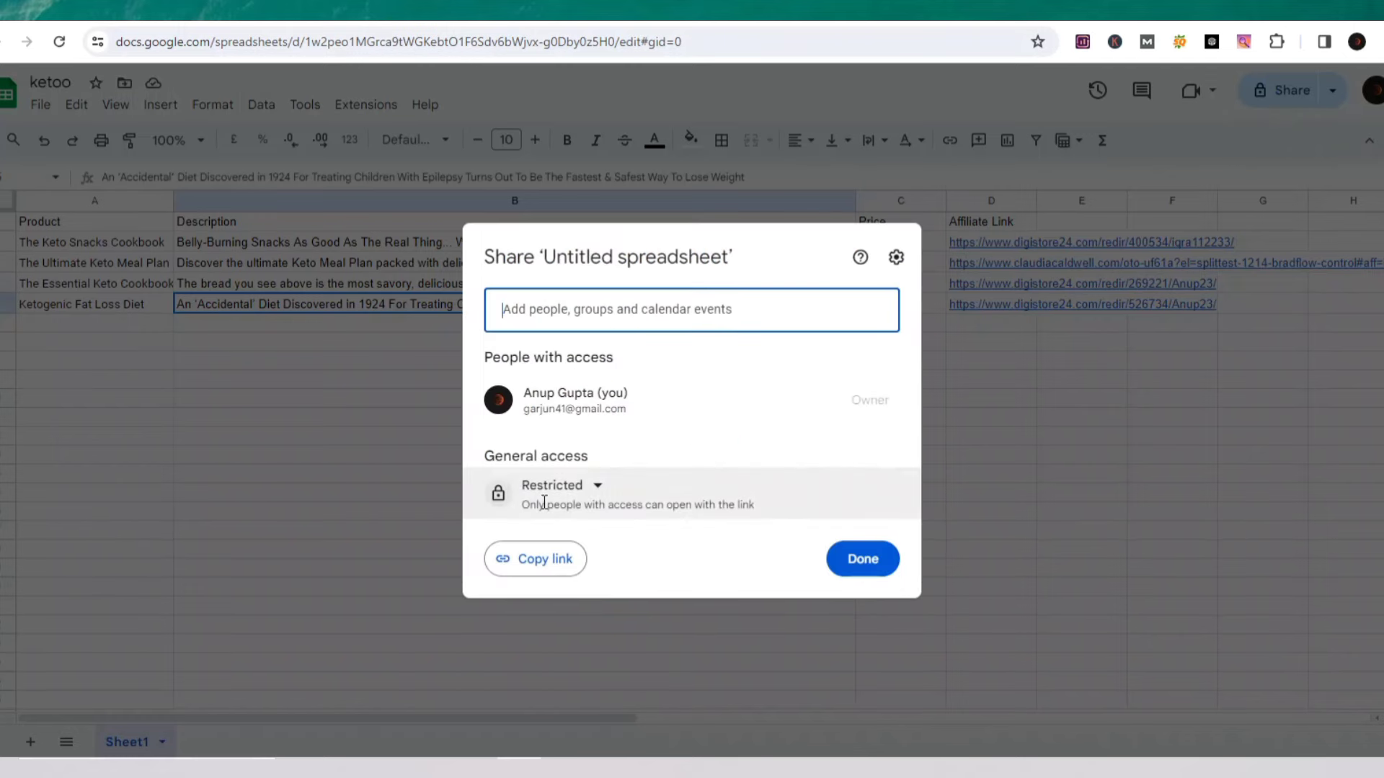
# - Set general access to 'Anyone with the link' and copy the share link
pyautogui.click(556, 486)
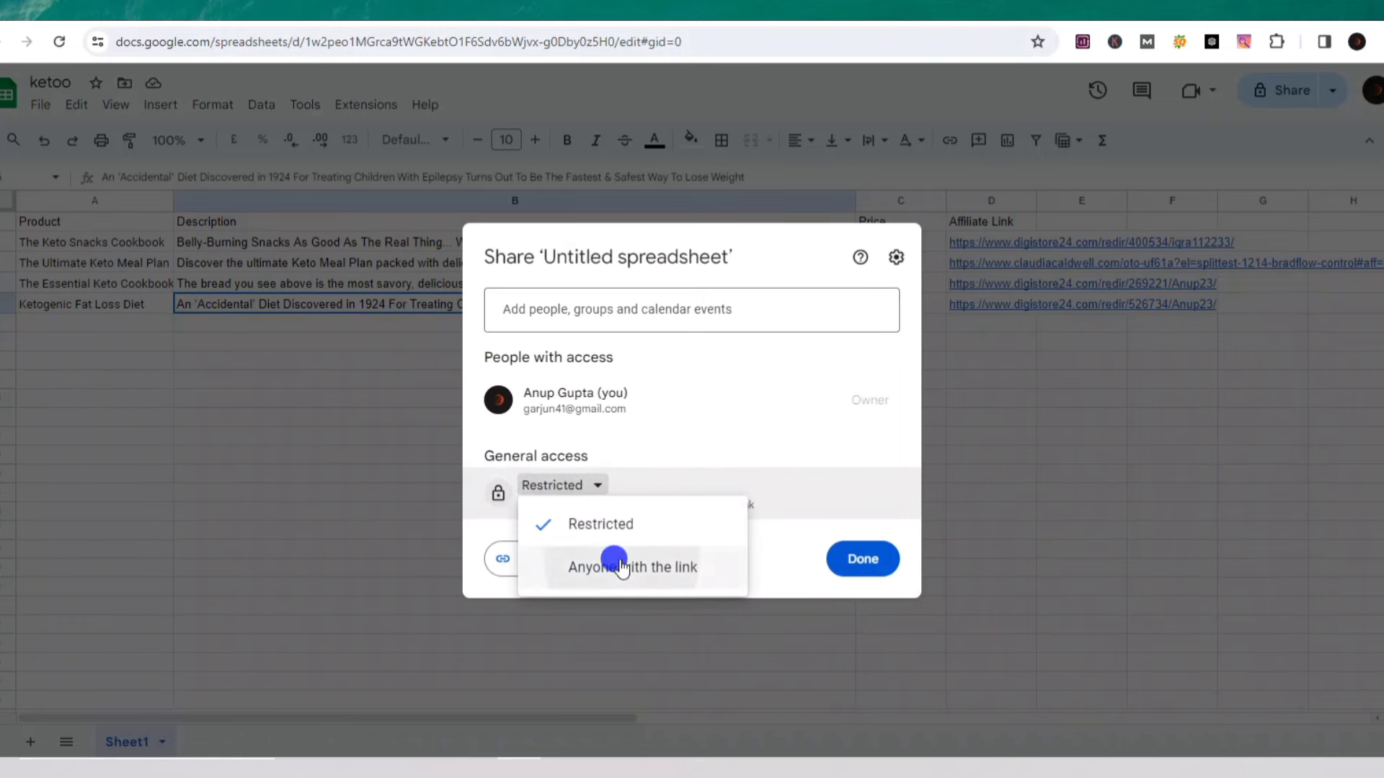
pyautogui.click(621, 566)
pyautogui.click(559, 561)
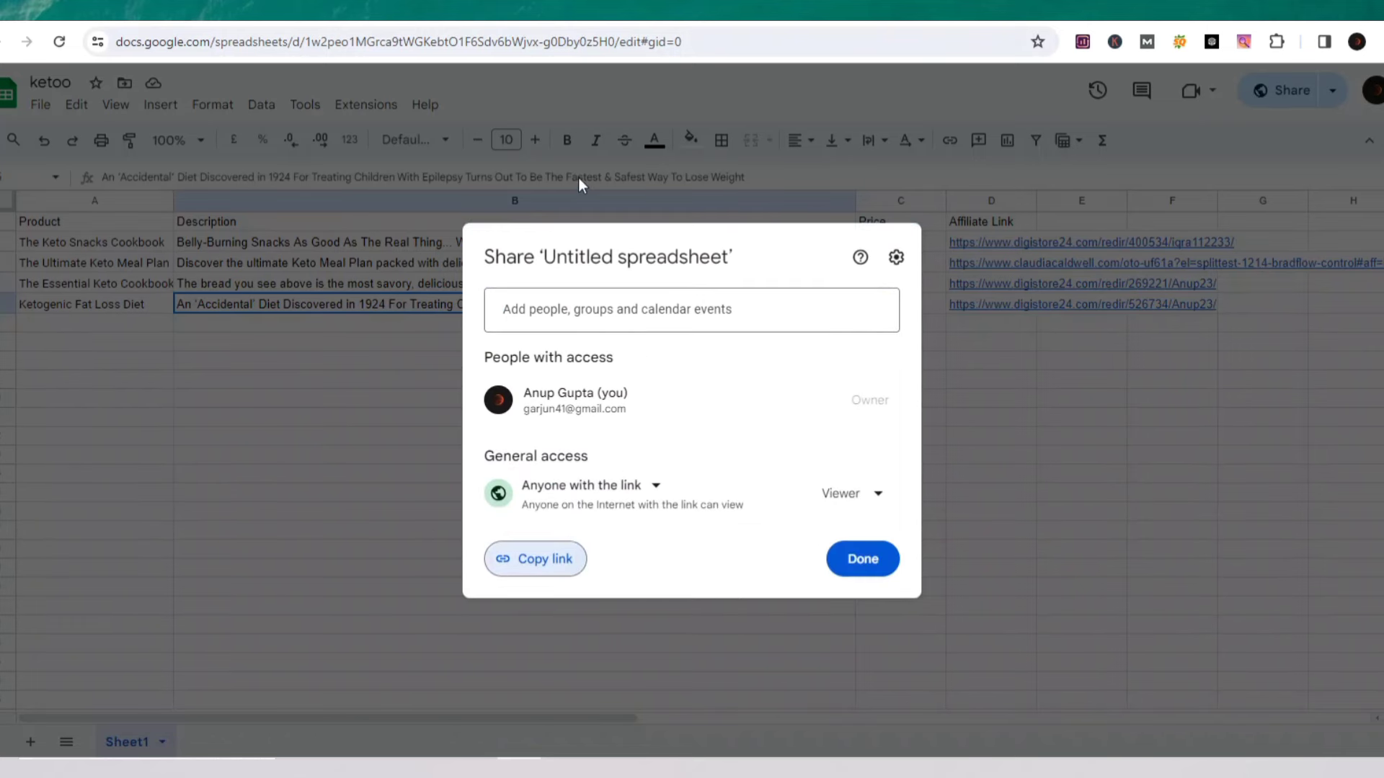
pyautogui.click(576, 10)
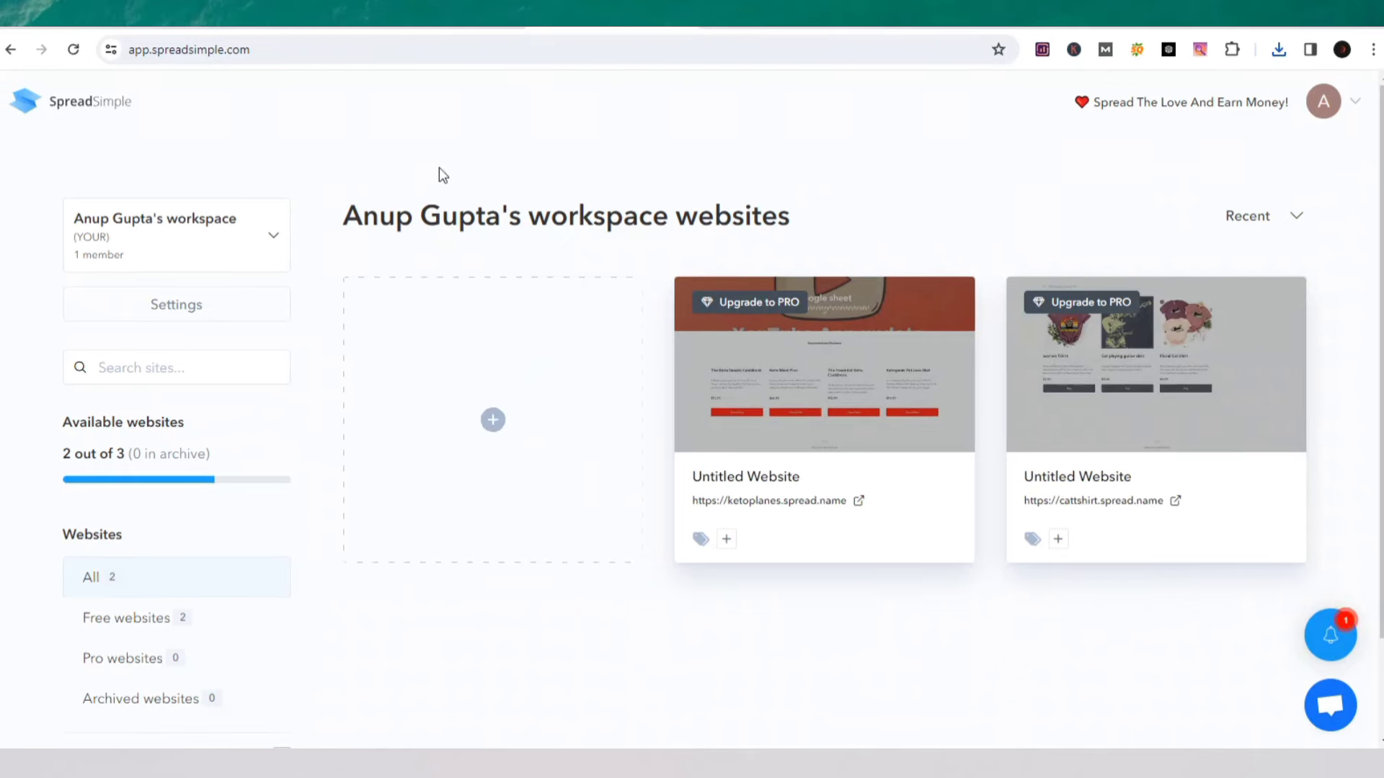
# - Create a new website 'From your Google Sheet' using the pasted ketoo sheet link
pyautogui.click(489, 424)
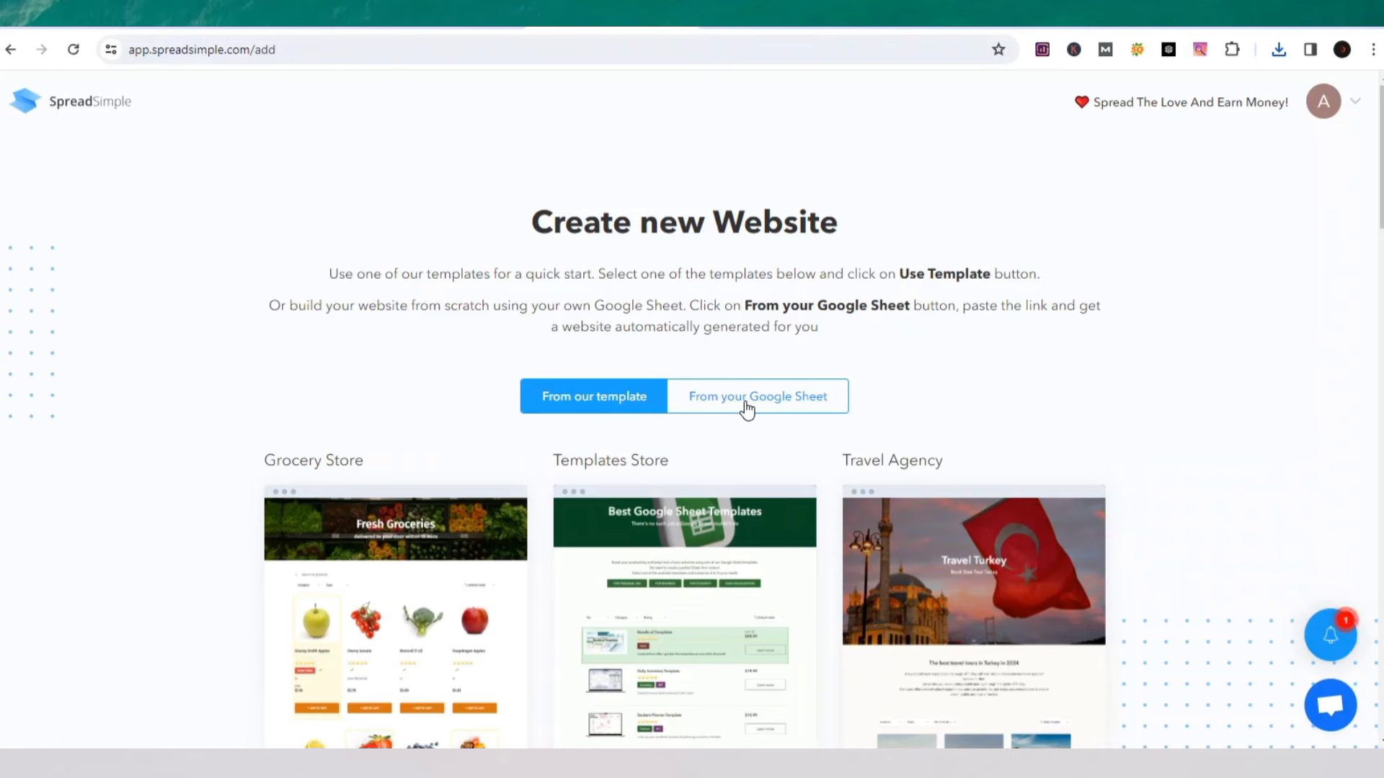
pyautogui.click(746, 406)
pyautogui.click(513, 467)
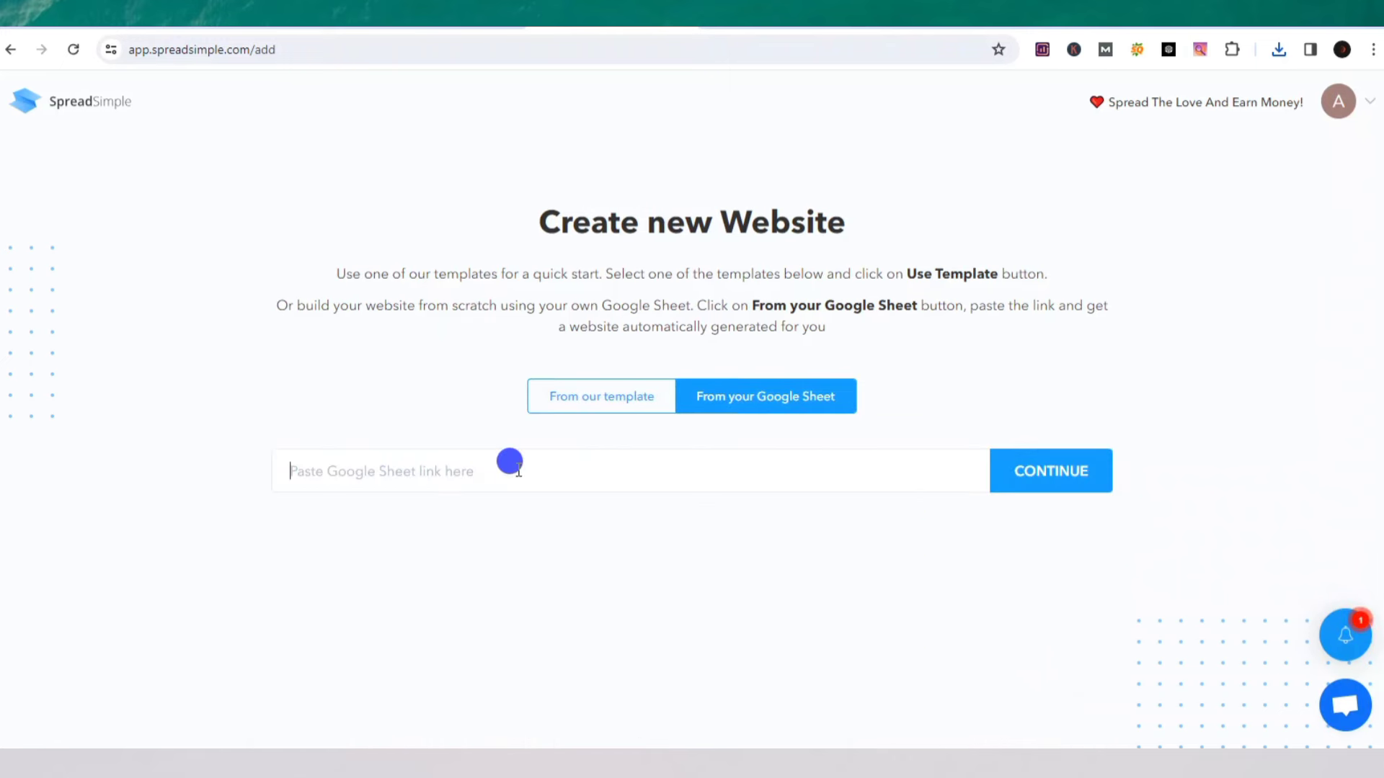
pyautogui.hotkey('ctrl', 'v')
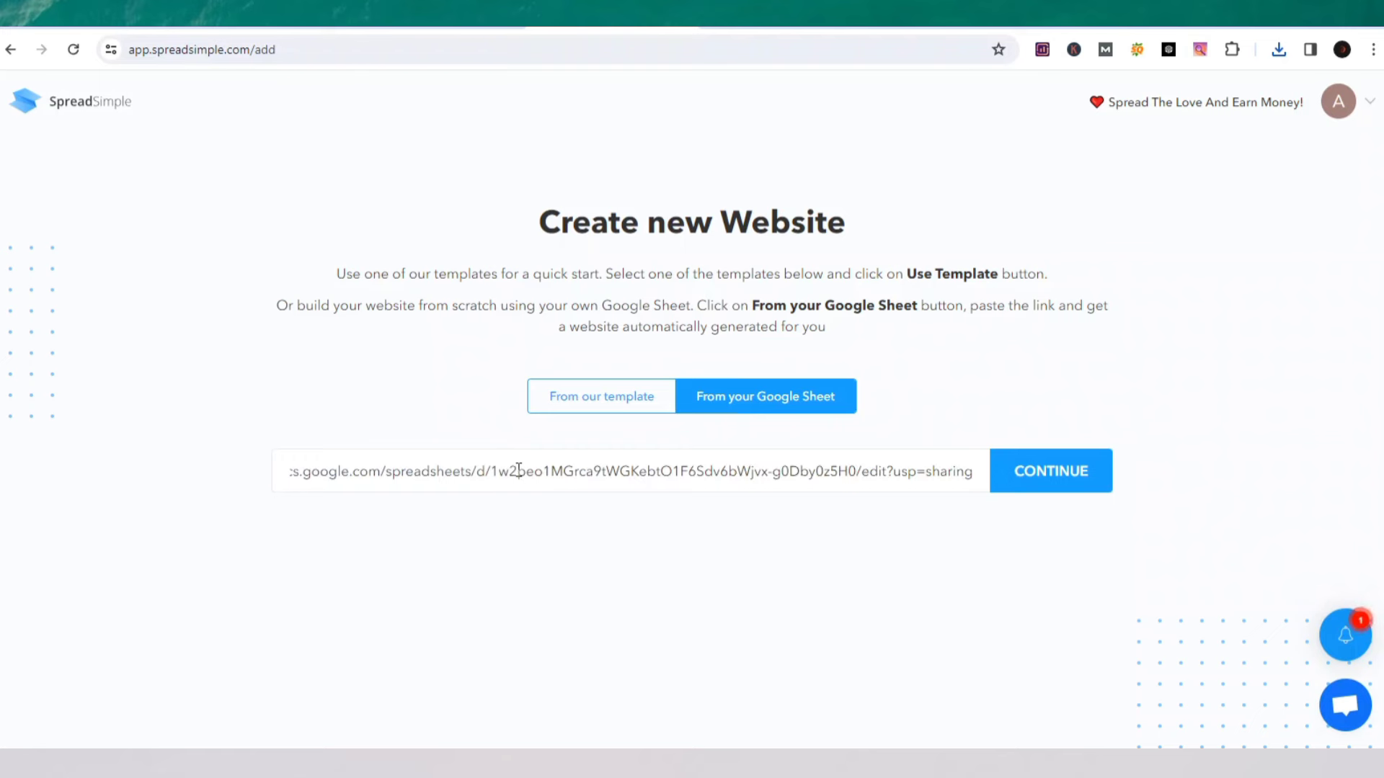
pyautogui.click(1038, 478)
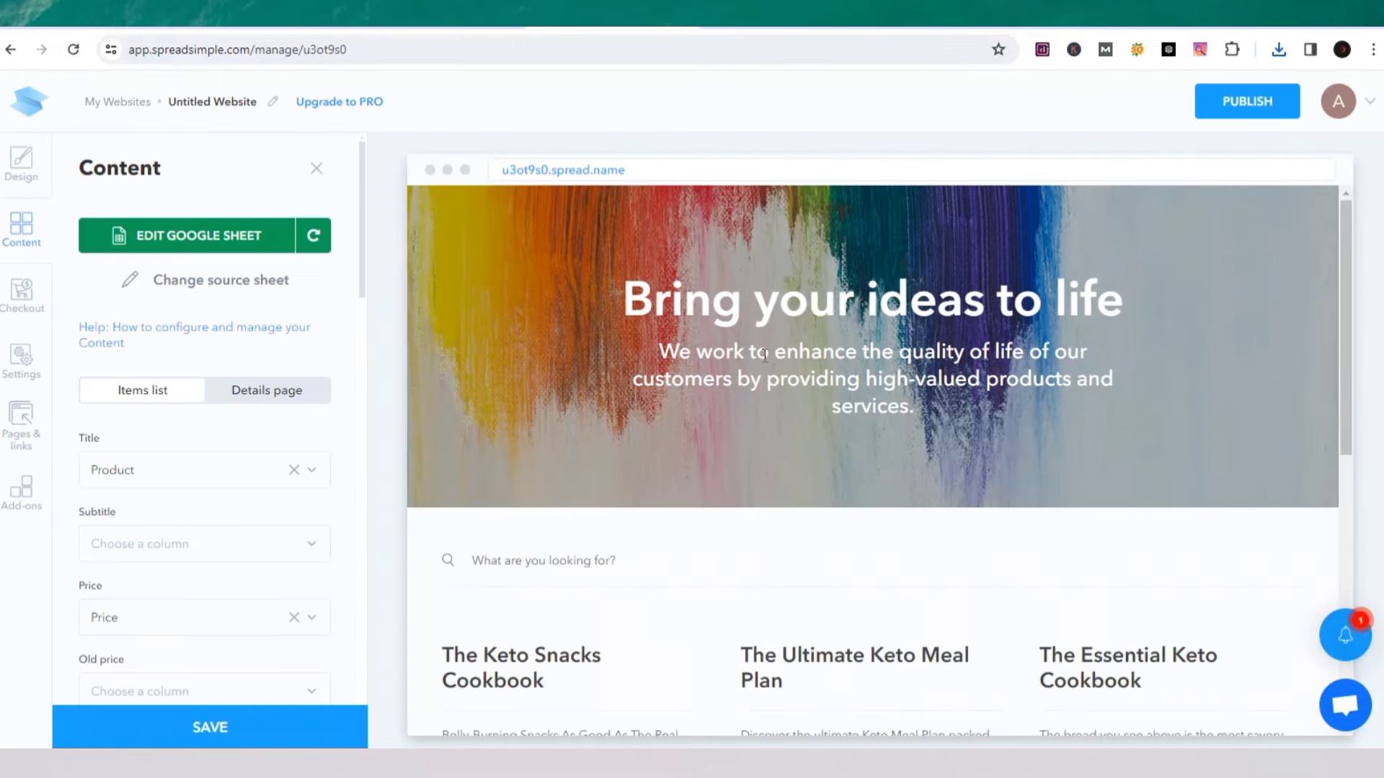
pyautogui.scroll(-5, 765, 355)
pyautogui.scroll(-3, 764, 356)
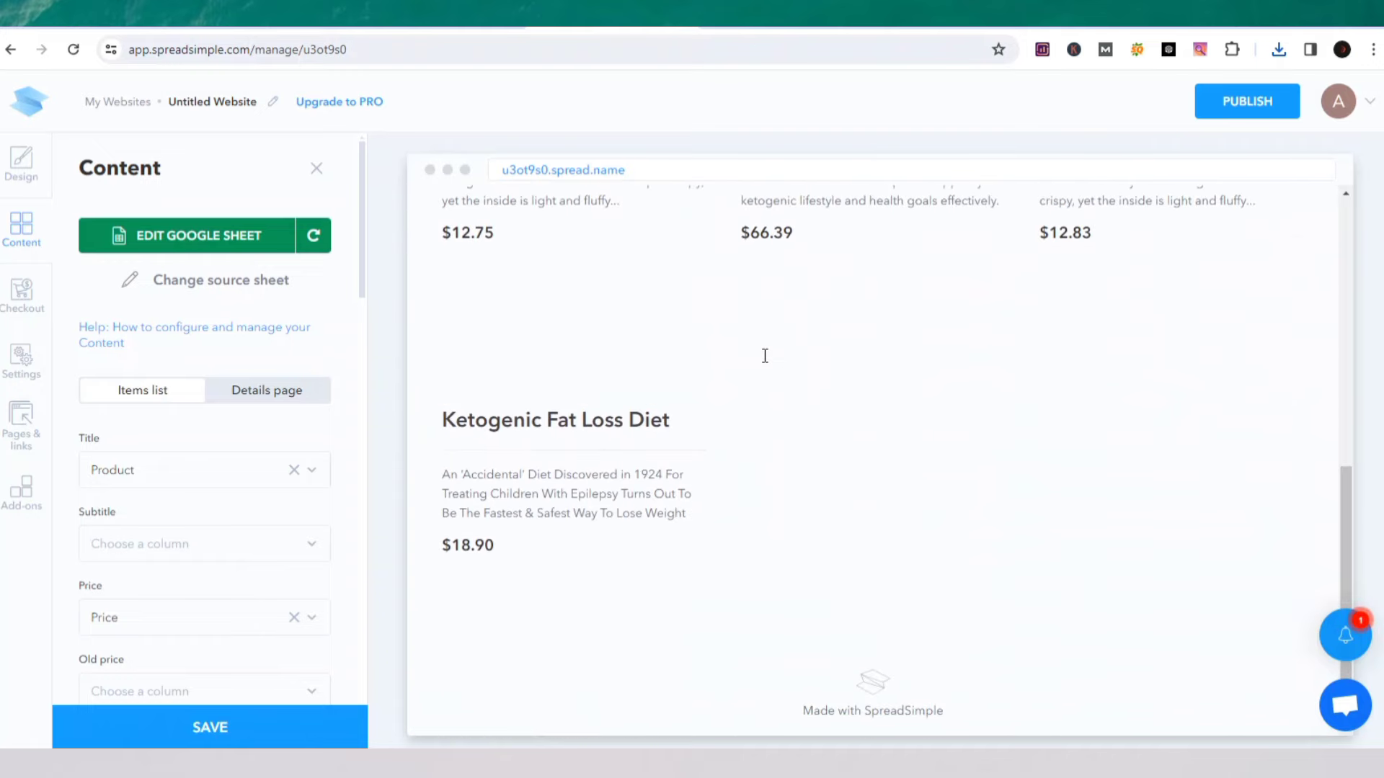
pyautogui.scroll(8, 764, 356)
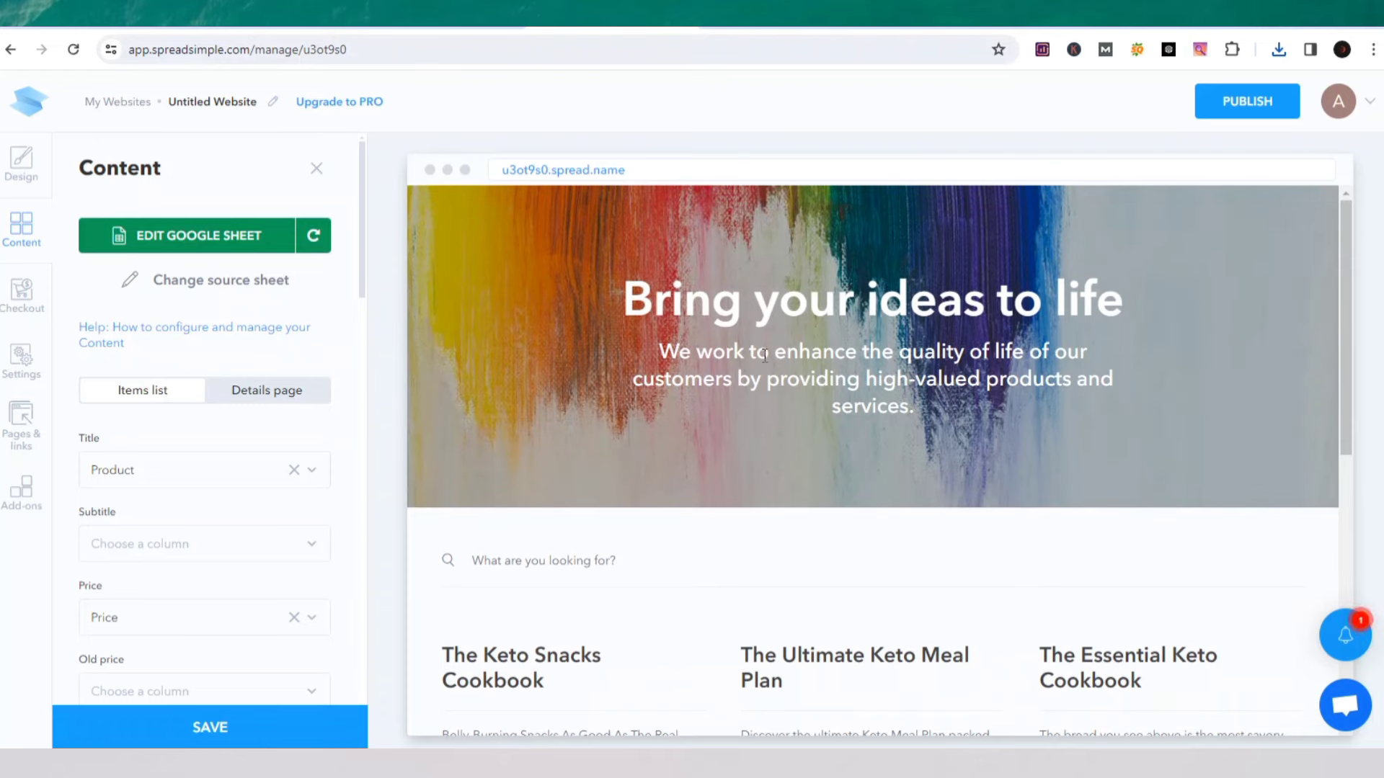
pyautogui.scroll(-5, 765, 355)
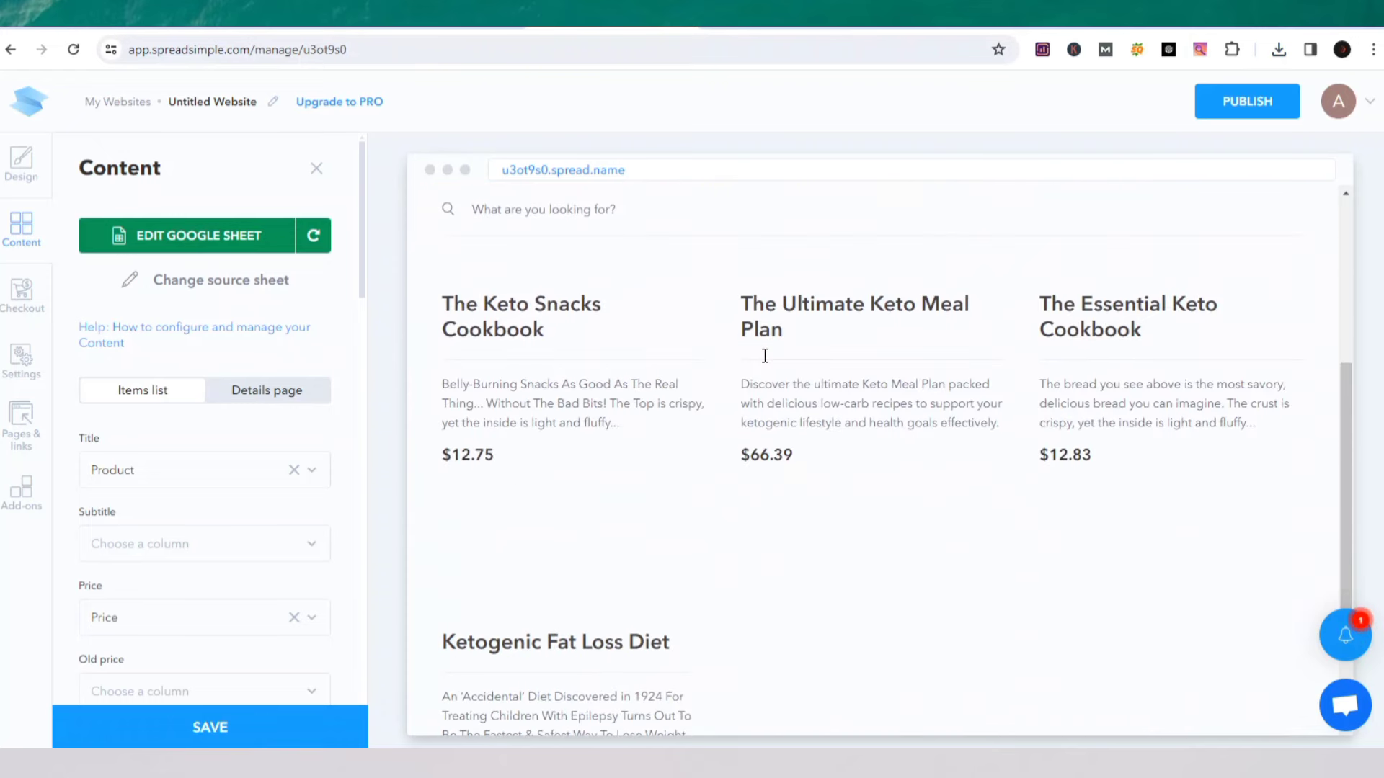
pyautogui.scroll(5, 765, 355)
pyautogui.scroll(-5, 765, 355)
pyautogui.scroll(-2, 540, 420)
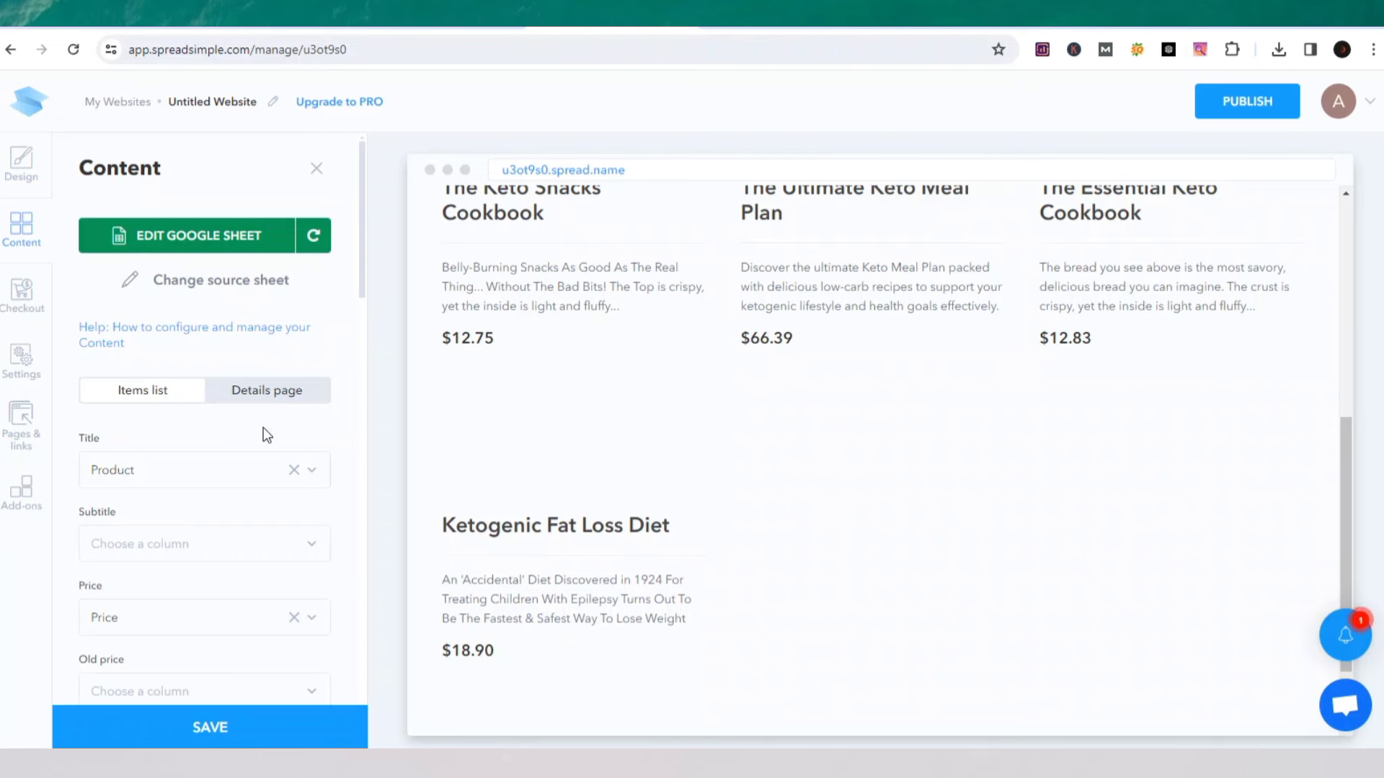
pyautogui.scroll(-5, 262, 427)
pyautogui.scroll(-3, 262, 426)
pyautogui.scroll(-3, 262, 430)
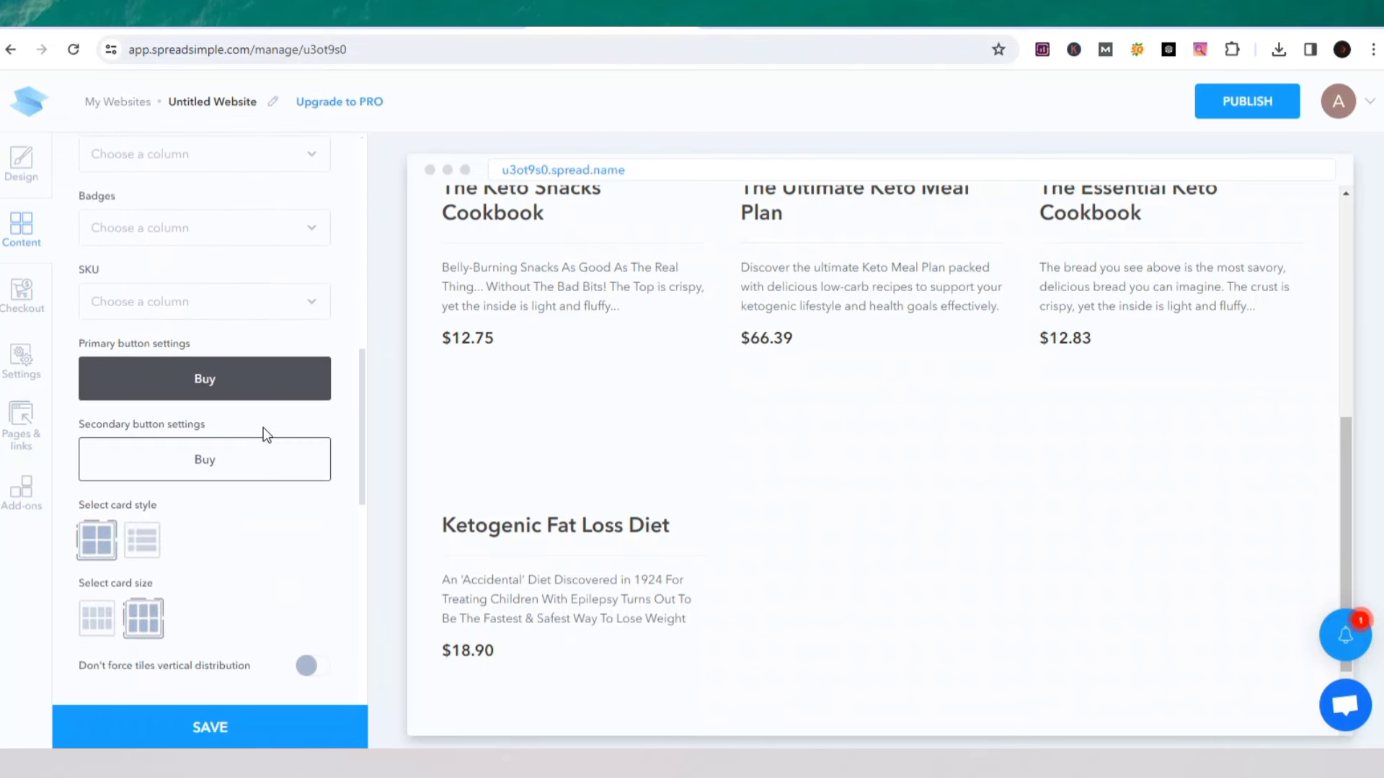
# - Label the primary product button 'Check Now' and colour it bright blue
pyautogui.click(200, 390)
pyautogui.click(137, 514)
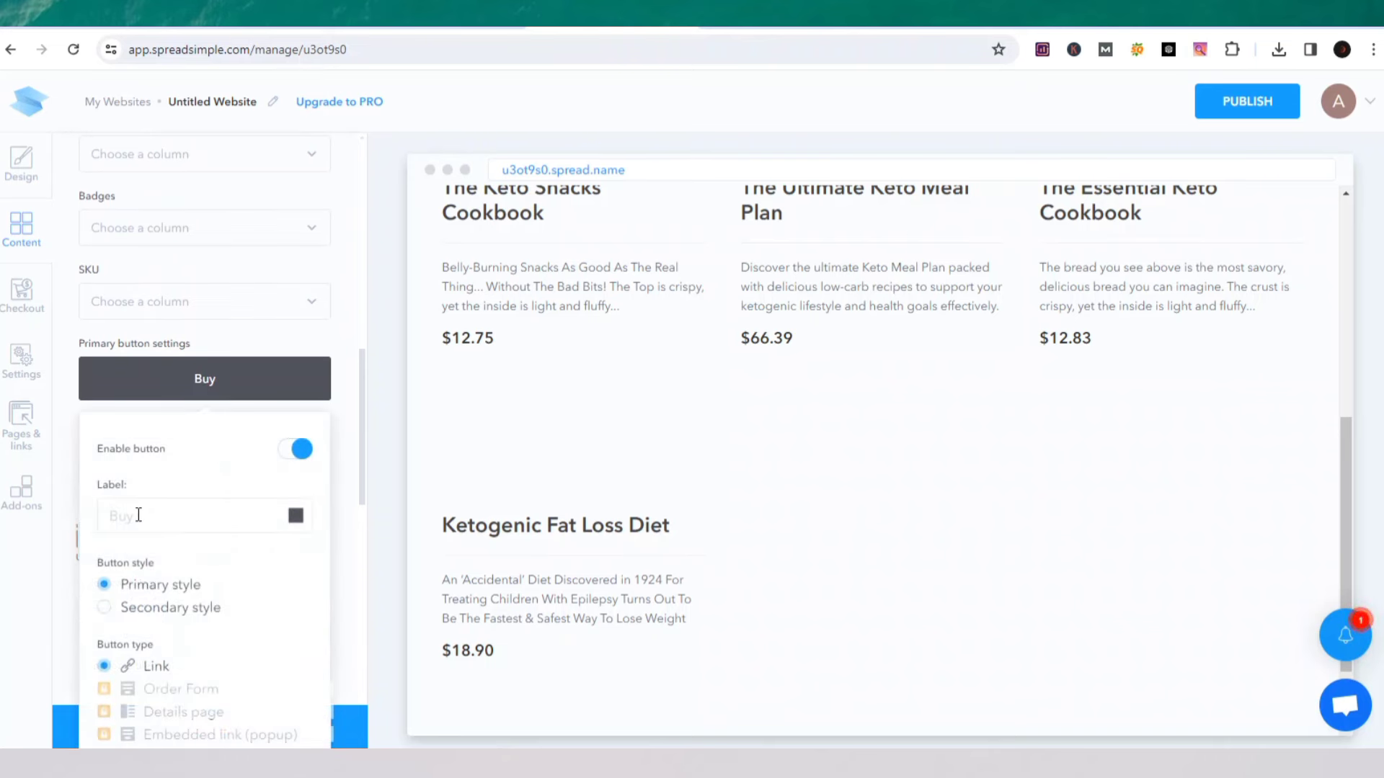
pyautogui.write('Check ')
pyautogui.write('Now')
pyautogui.click(296, 516)
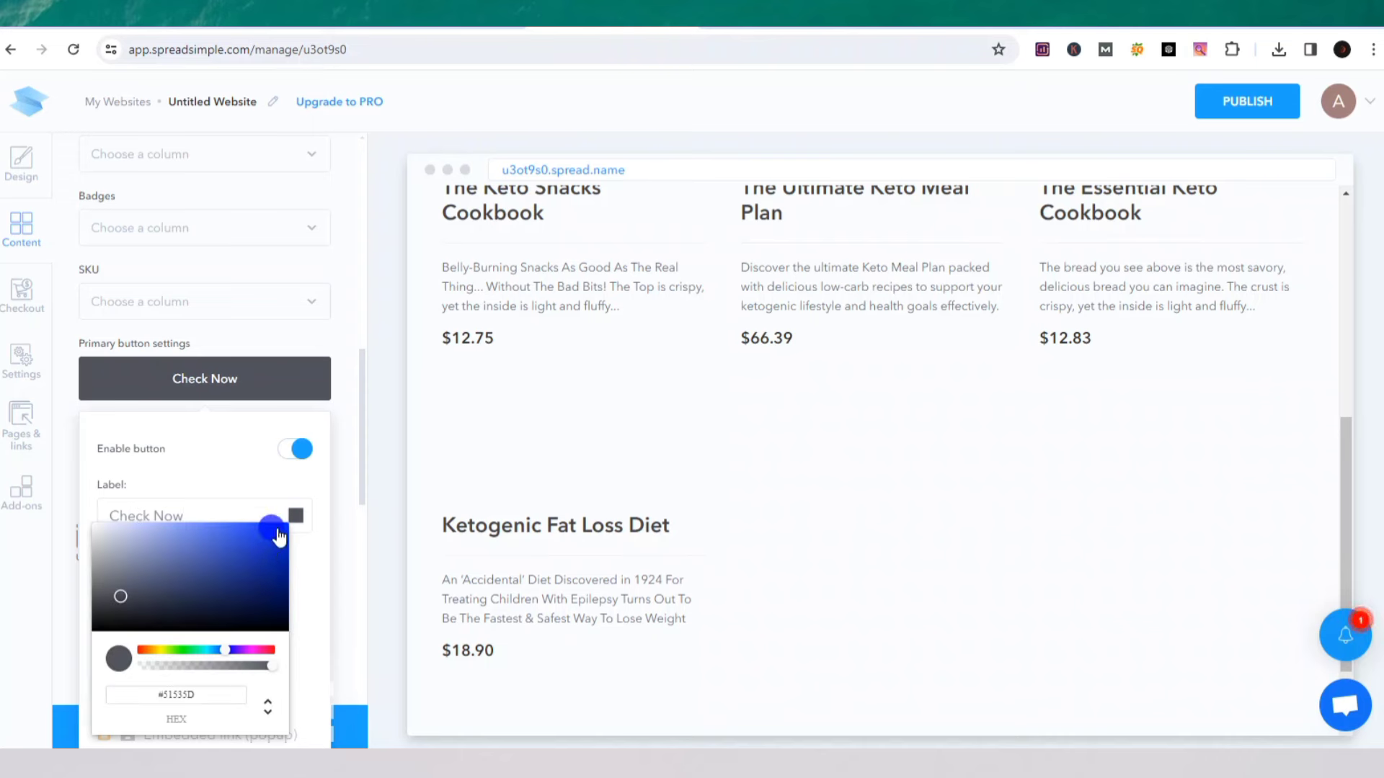
pyautogui.click(280, 532)
pyautogui.click(264, 462)
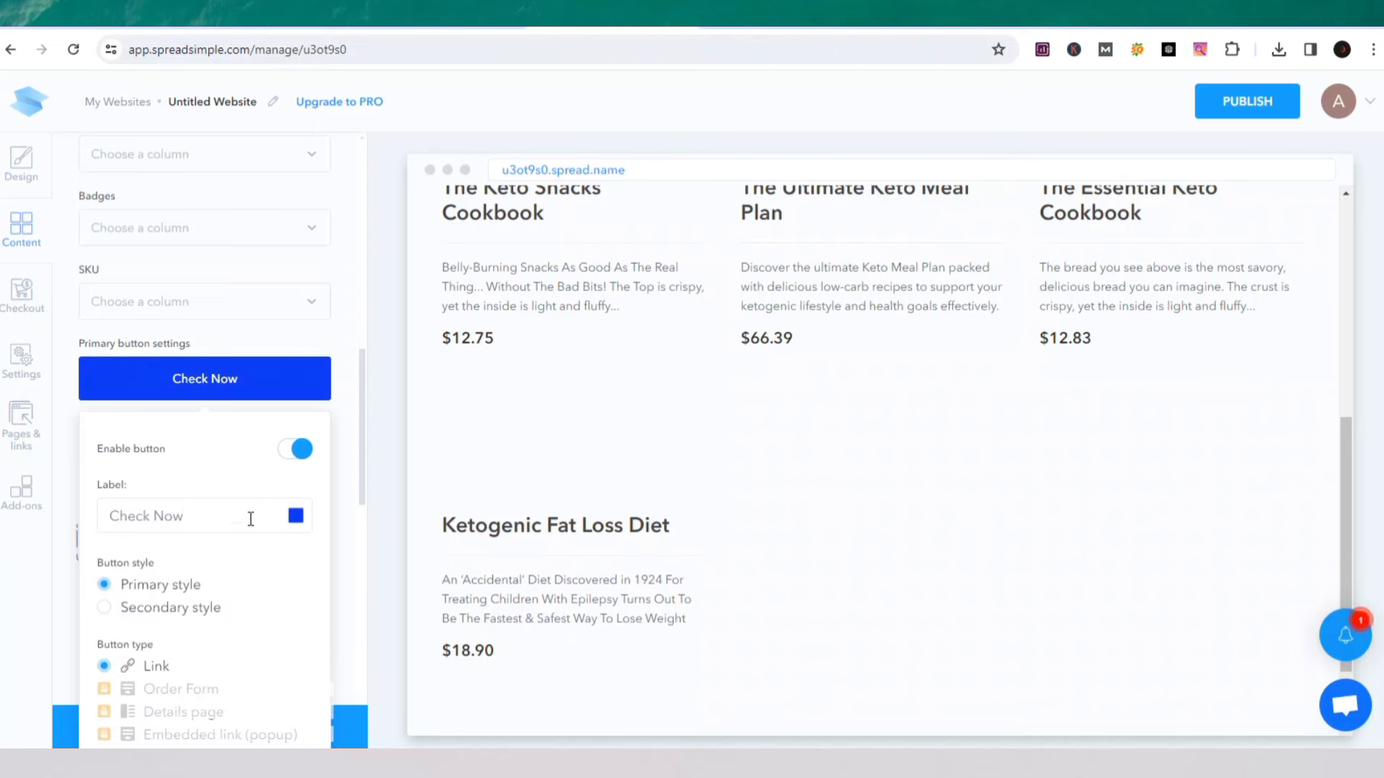
# - Set the button's Link for redirect to the Affiliate Link column
pyautogui.scroll(-3, 193, 531)
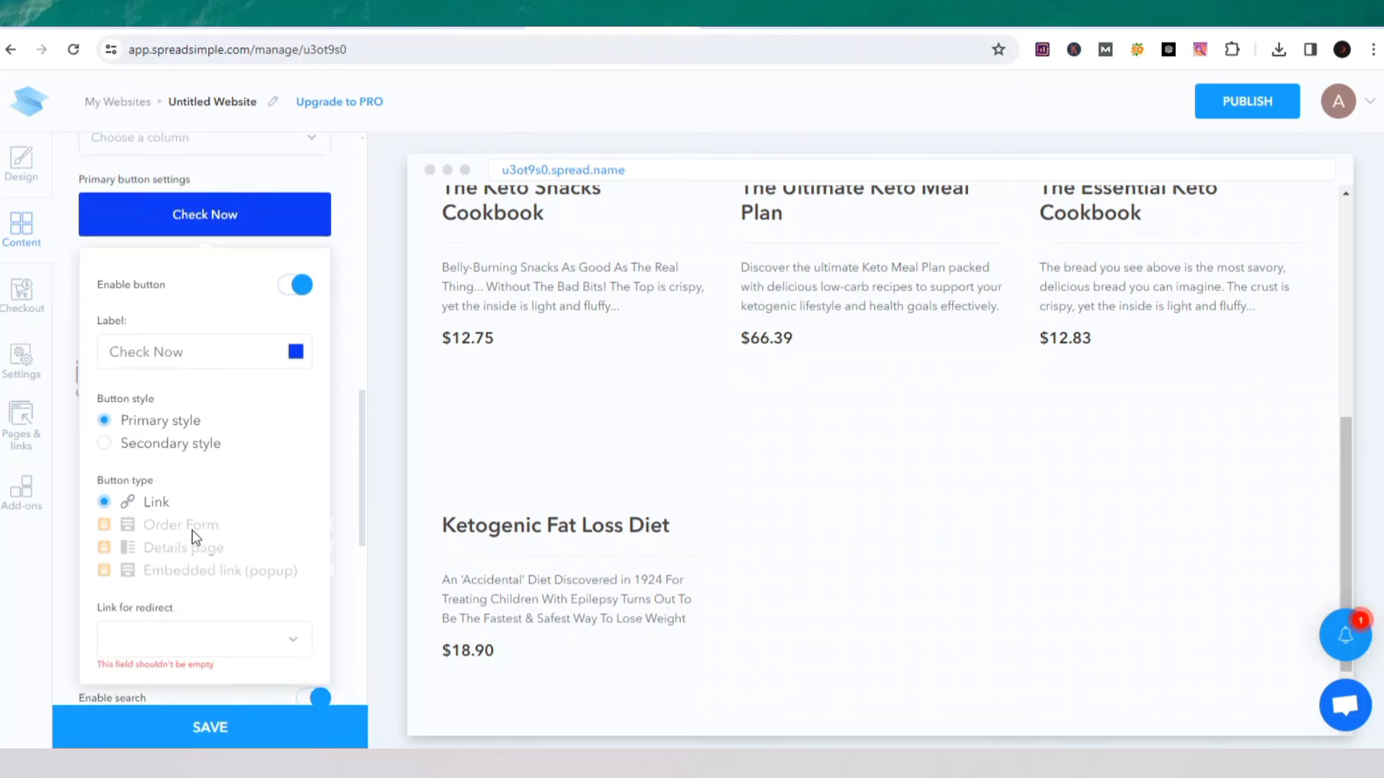
pyautogui.scroll(-2, 192, 530)
pyautogui.click(152, 447)
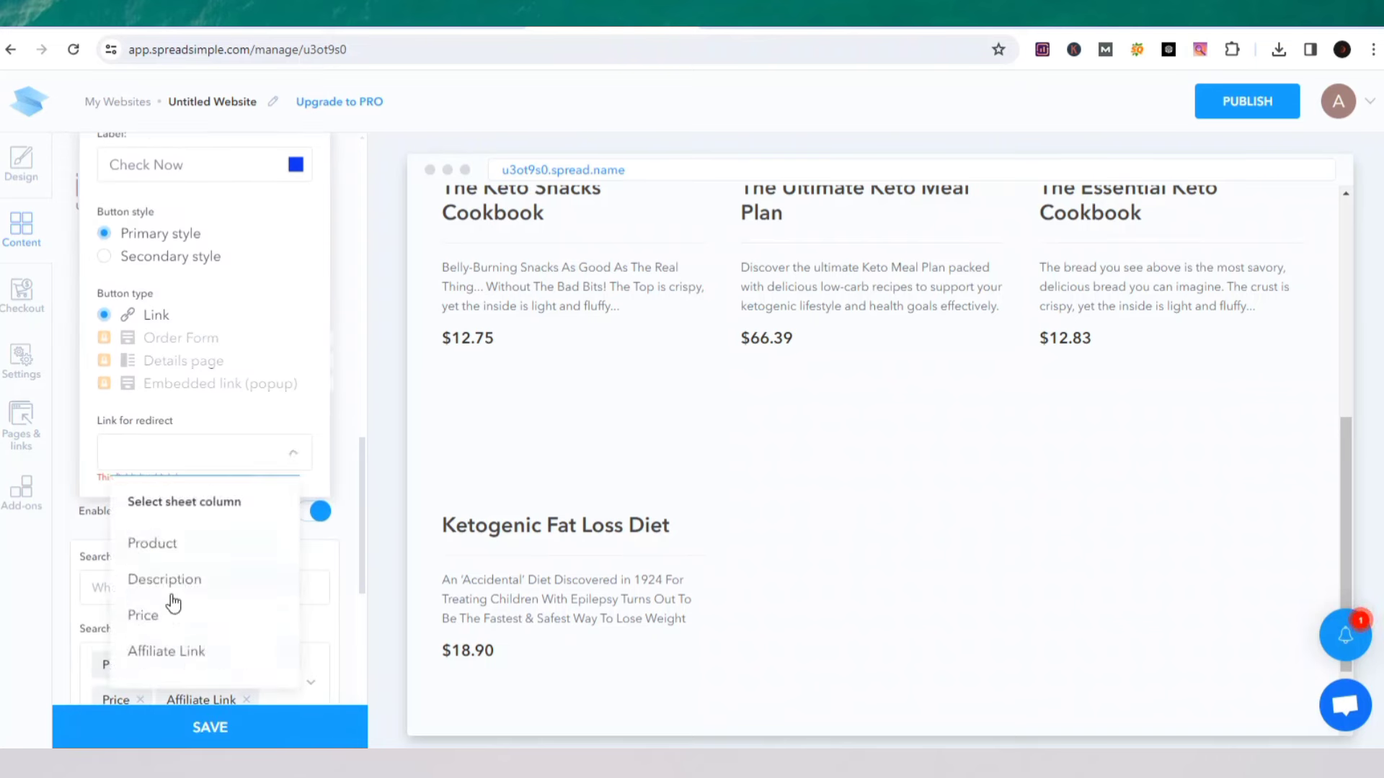
pyautogui.click(173, 652)
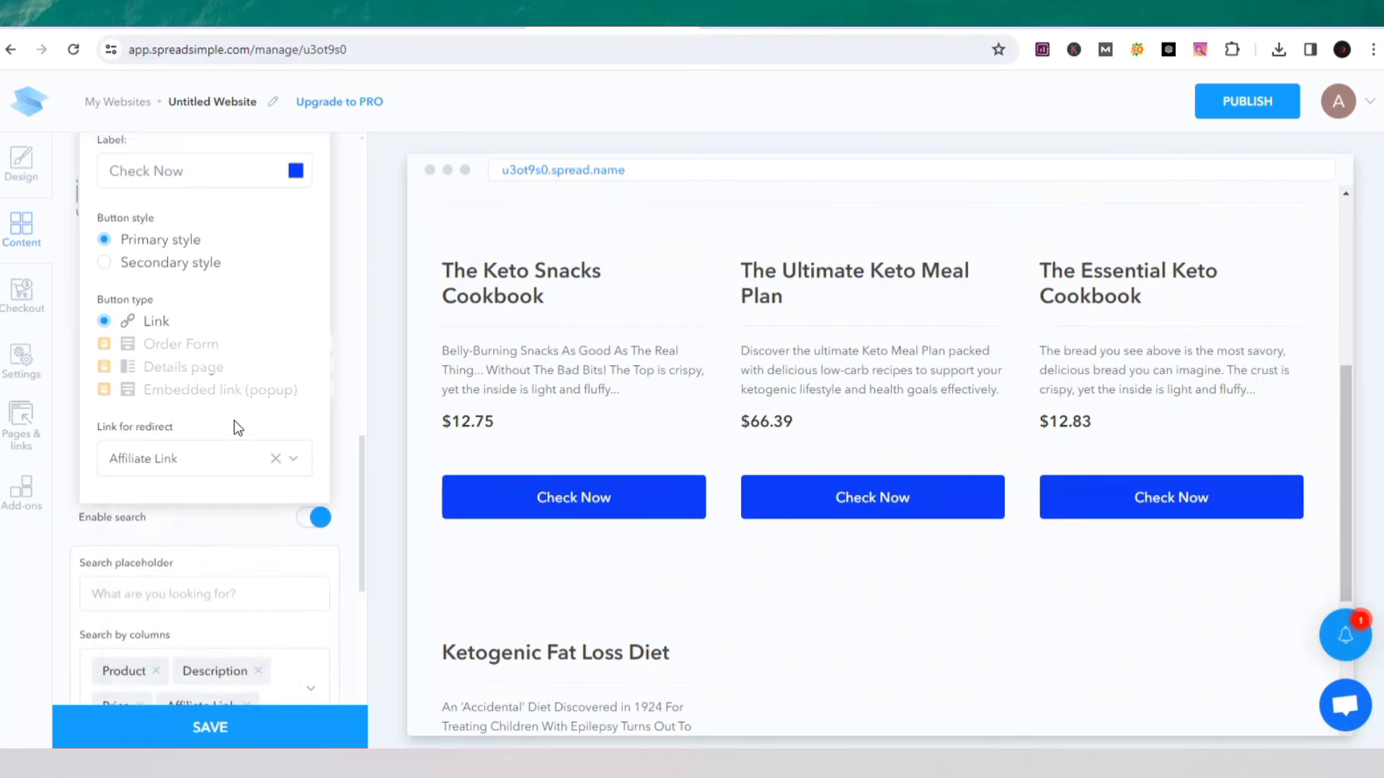
pyautogui.scroll(2, 238, 428)
pyautogui.scroll(2, 240, 431)
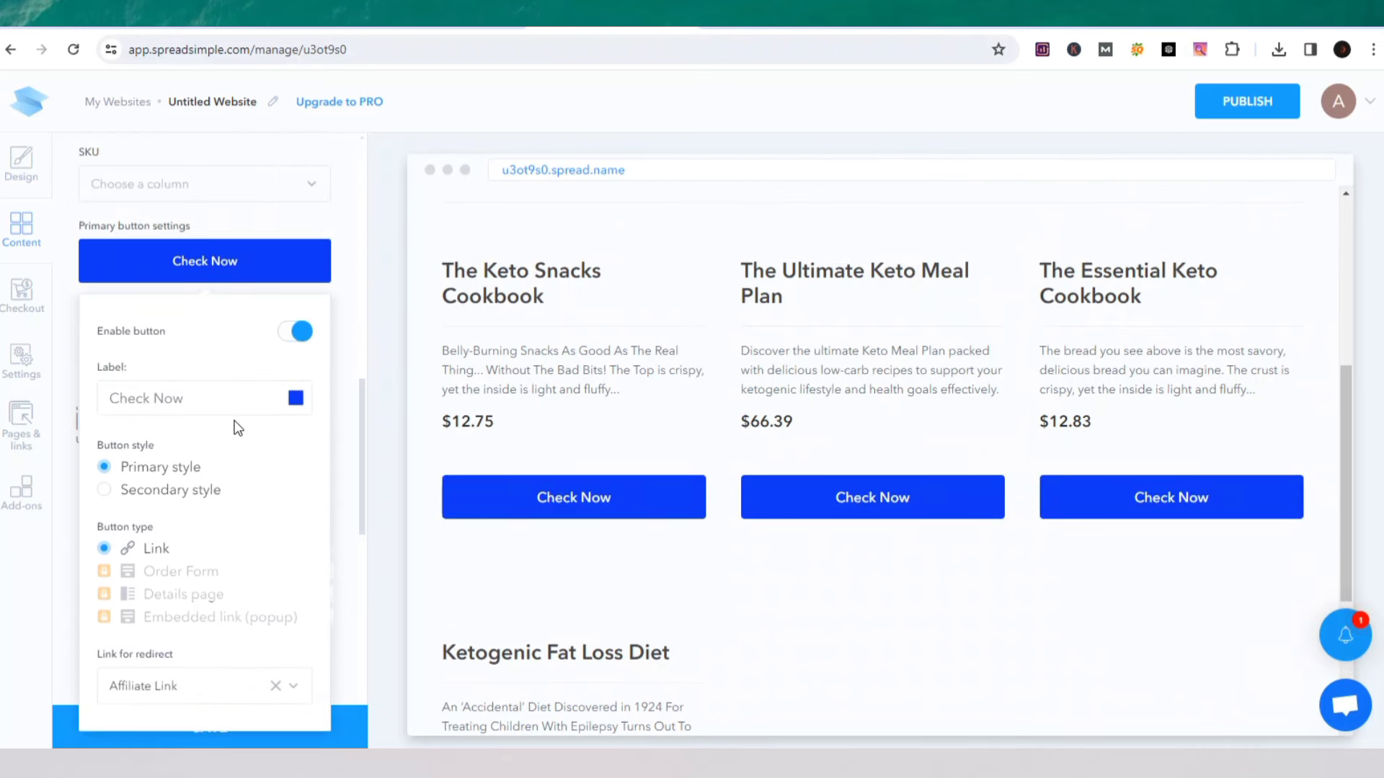
pyautogui.click(104, 491)
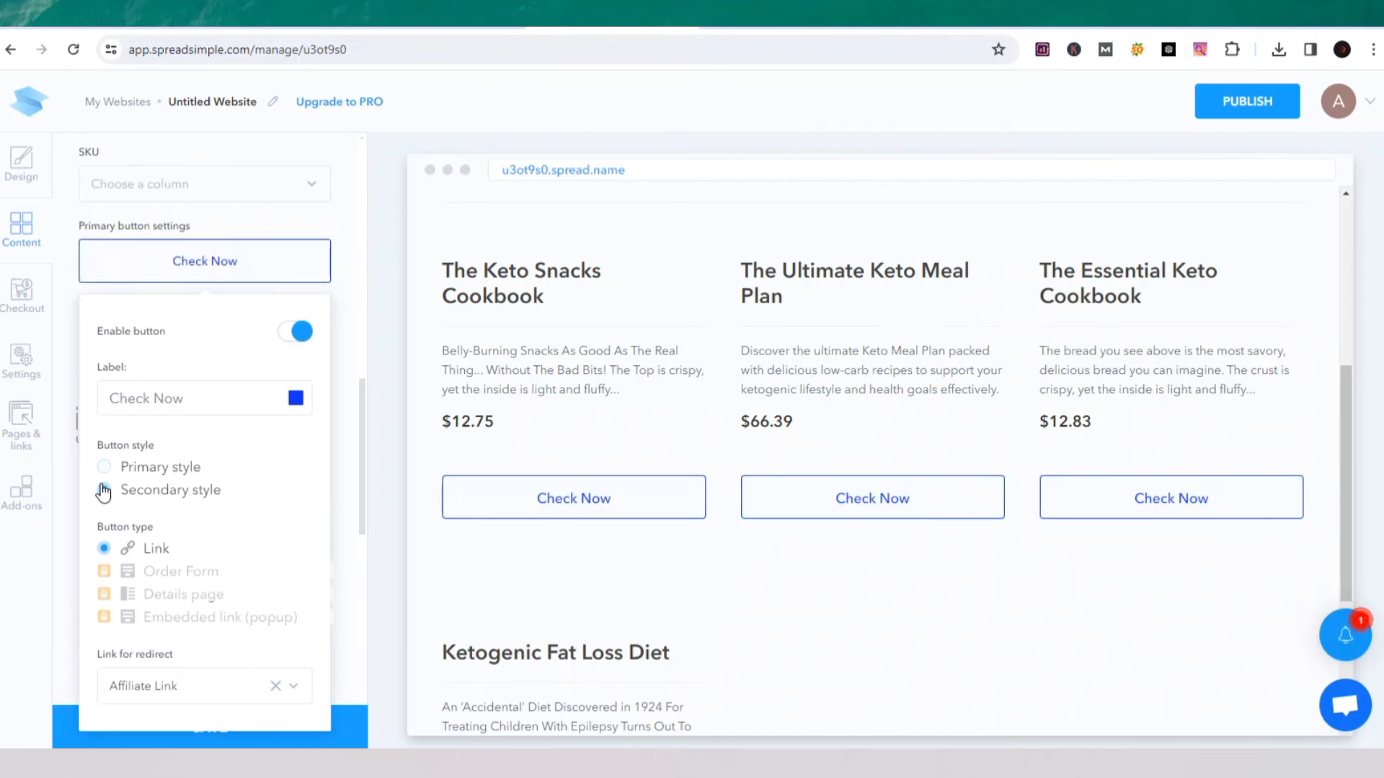
pyautogui.scroll(-2, 269, 487)
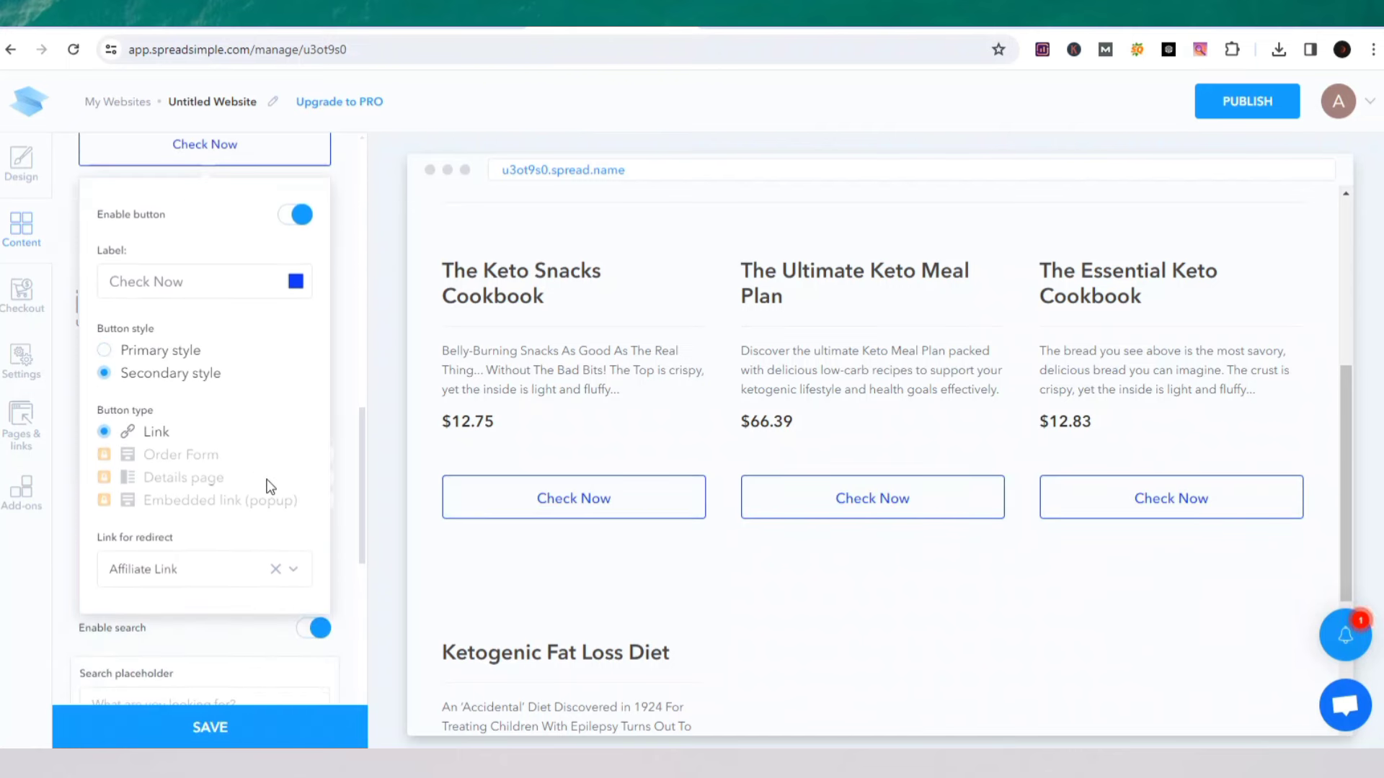
pyautogui.click(107, 350)
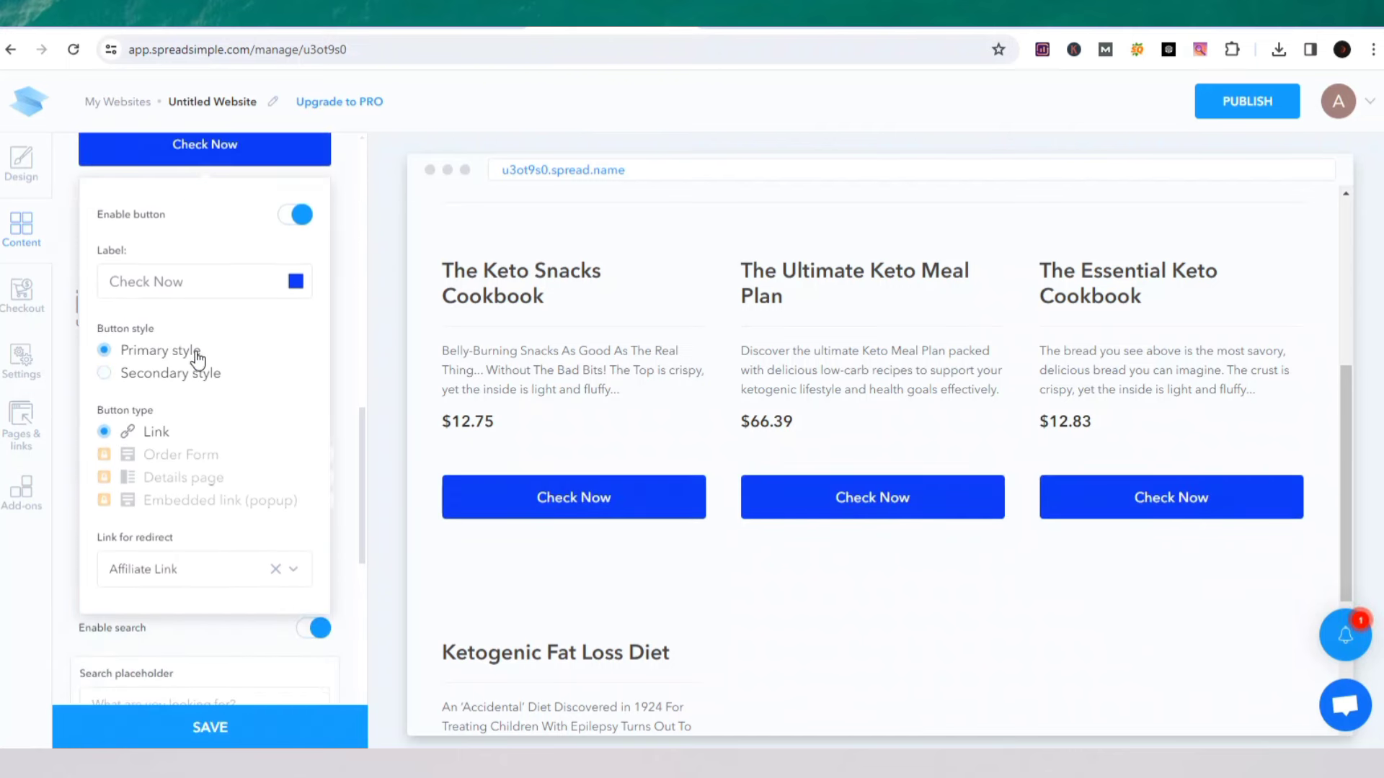
pyautogui.scroll(3, 195, 362)
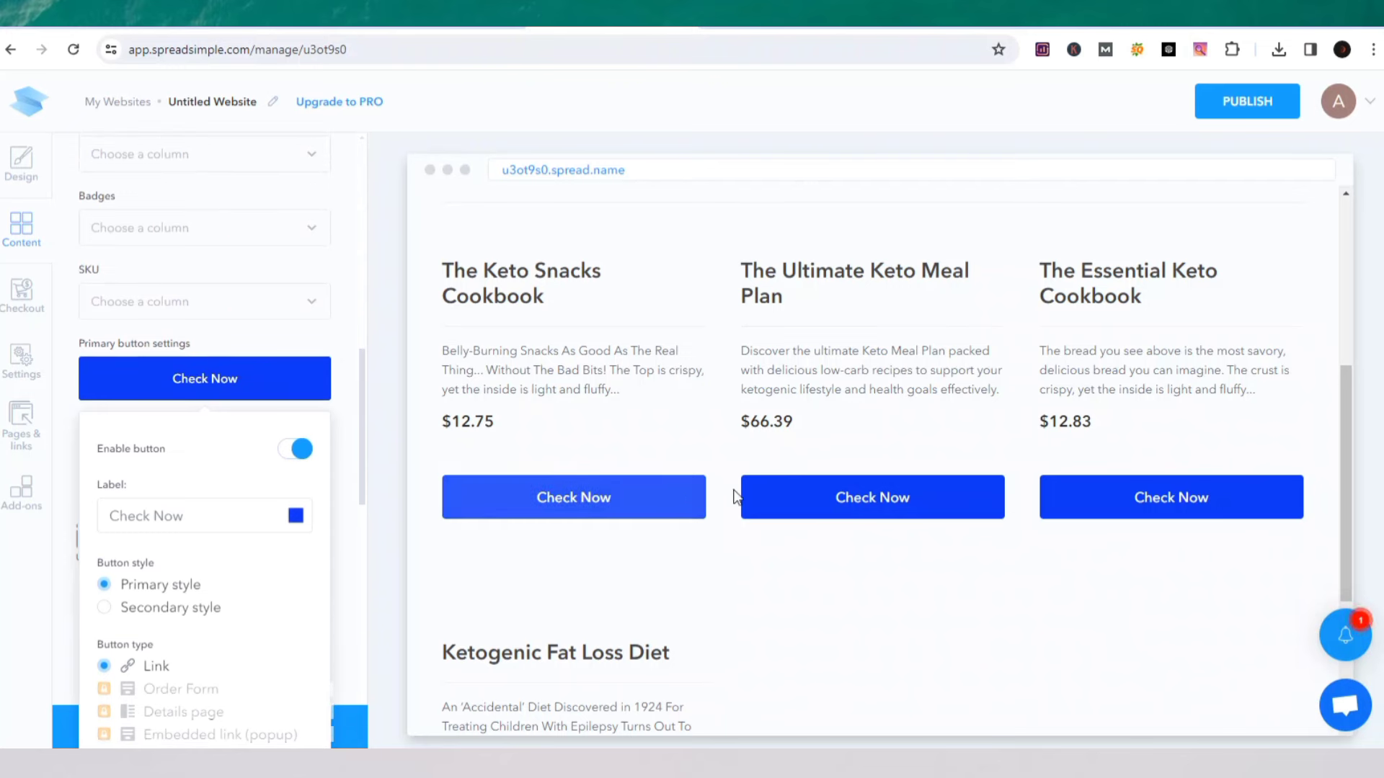
pyautogui.scroll(-3, 625, 589)
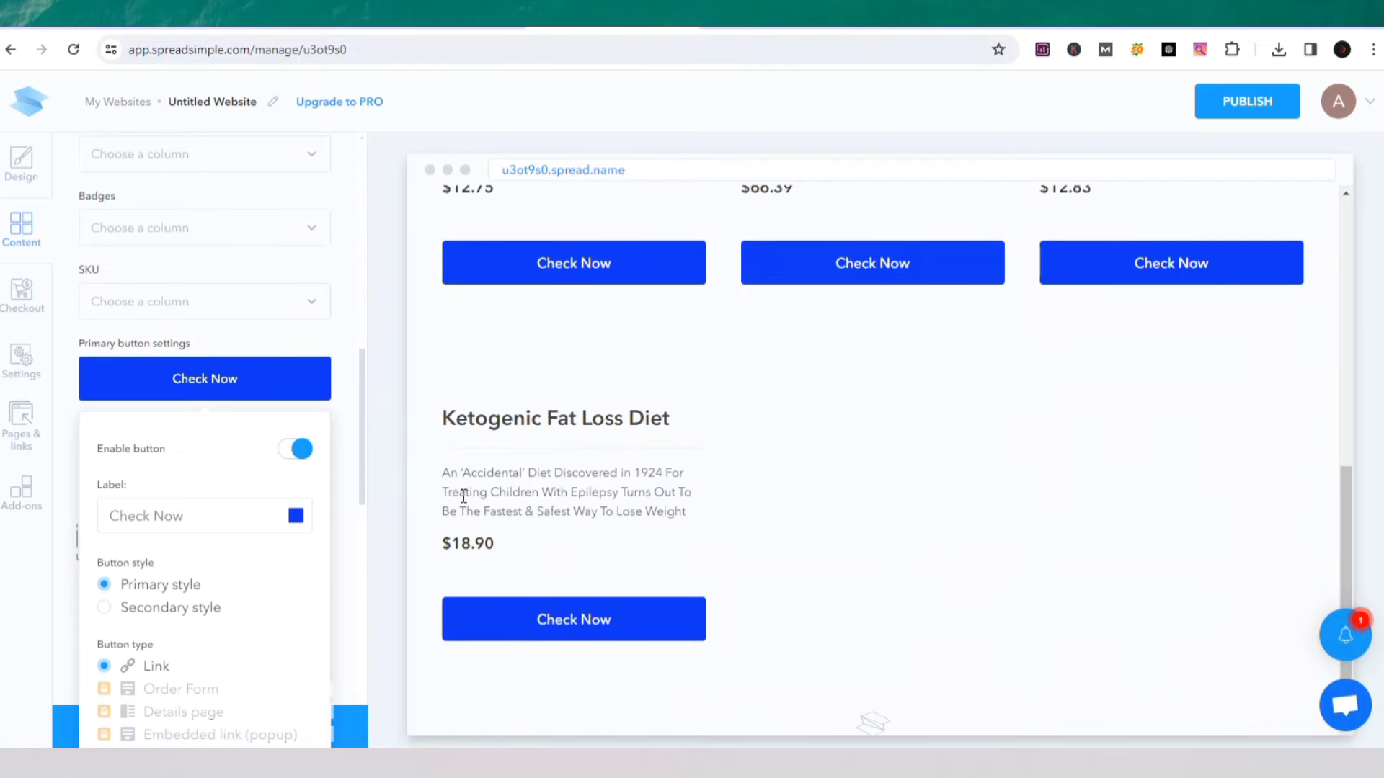
pyautogui.scroll(3, 538, 458)
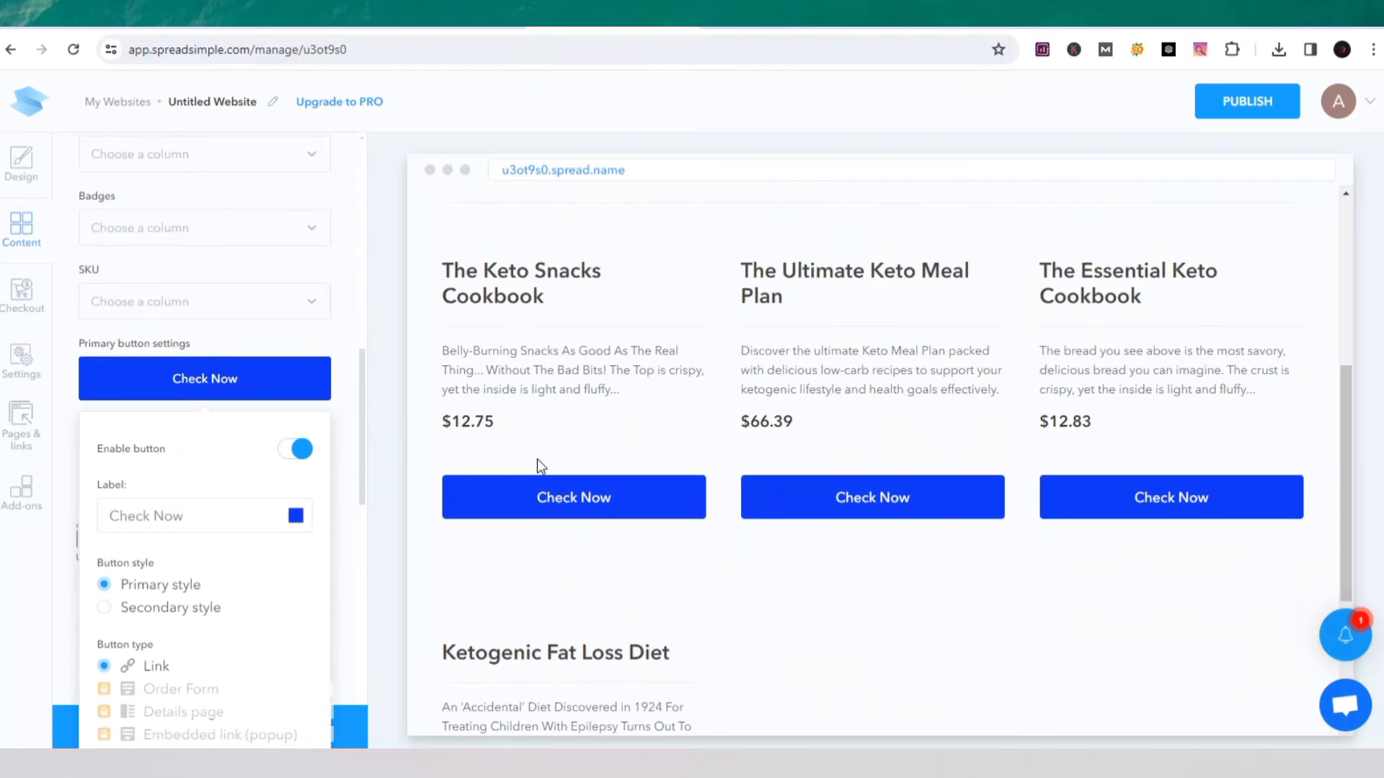
pyautogui.scroll(-4, 538, 459)
pyautogui.scroll(5, 538, 458)
pyautogui.scroll(4, 538, 458)
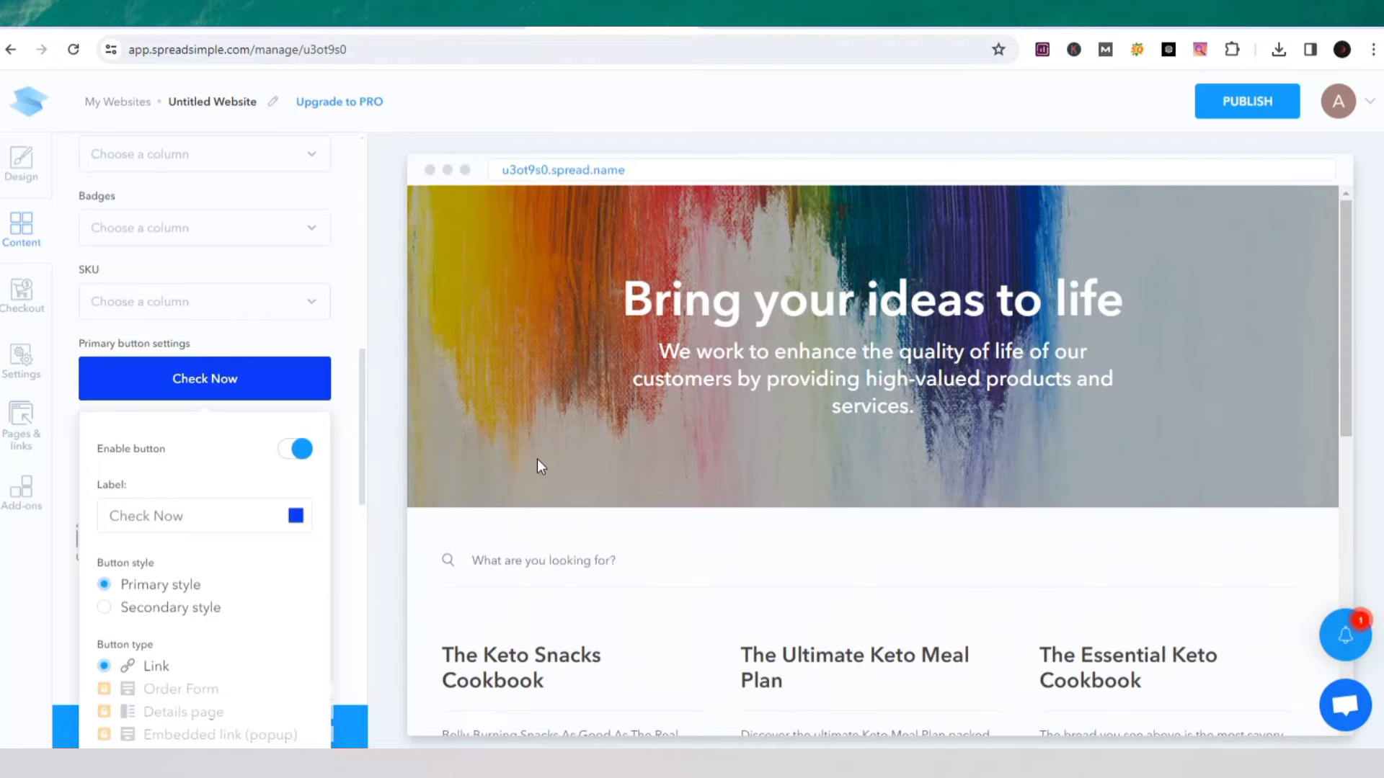
pyautogui.scroll(3, 180, 309)
pyautogui.scroll(7, 194, 324)
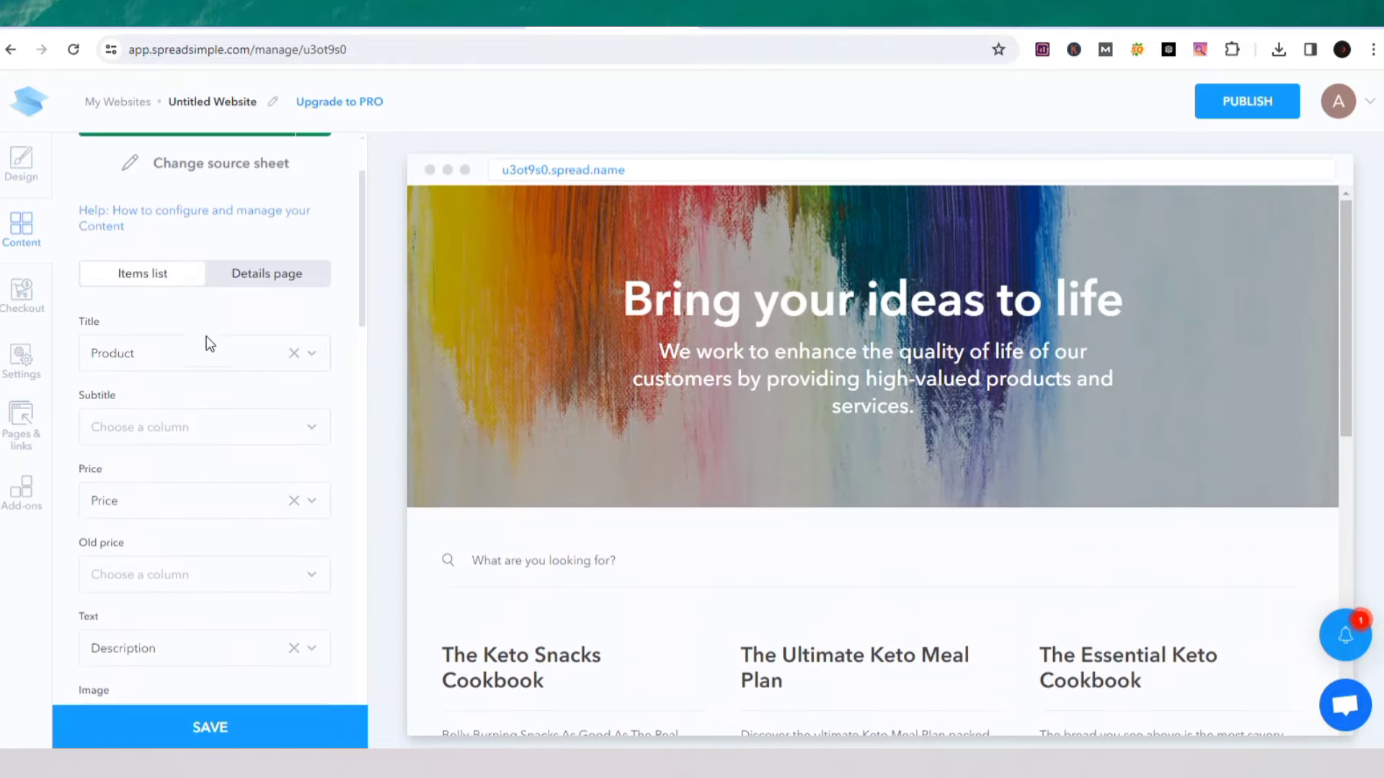
pyautogui.scroll(-2, 238, 389)
pyautogui.scroll(-1, 268, 439)
pyautogui.scroll(4, 268, 439)
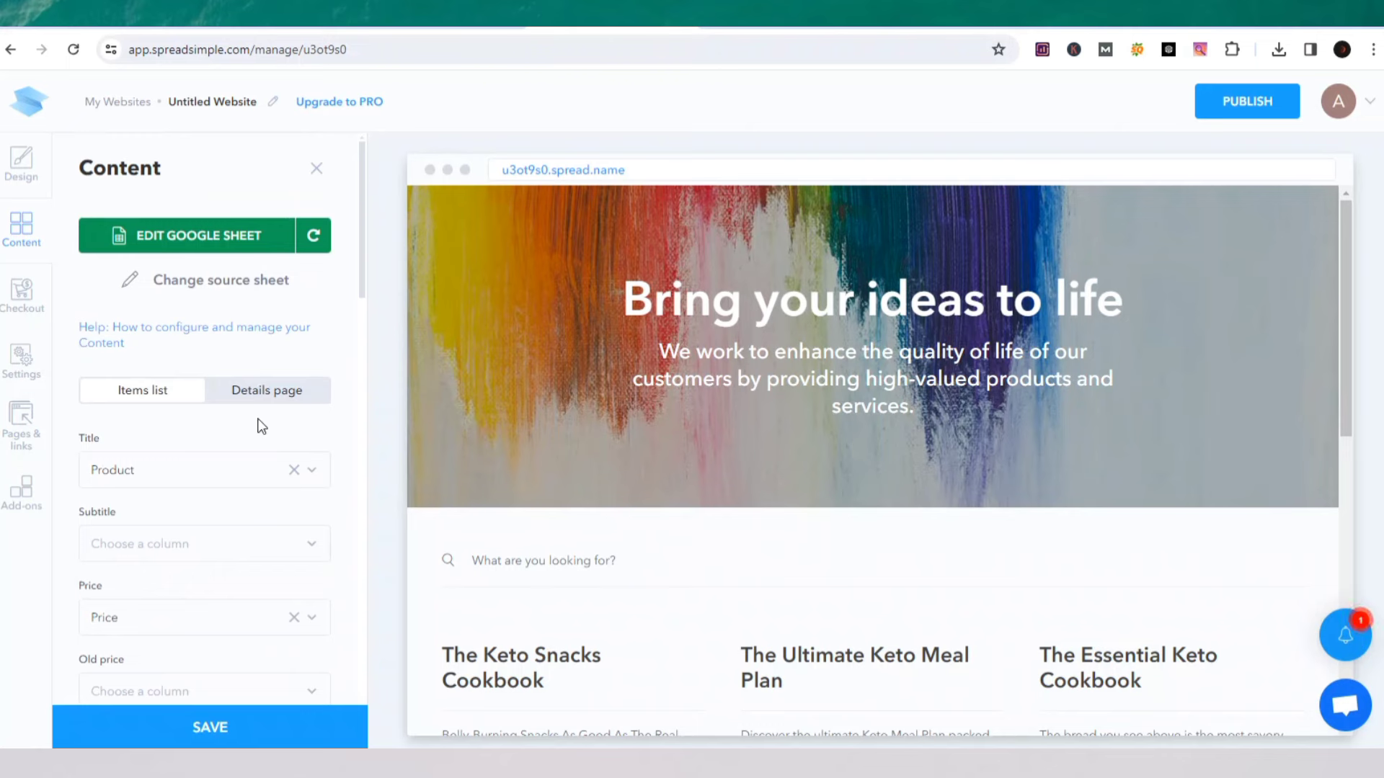
pyautogui.scroll(-5, 262, 426)
pyautogui.scroll(-2, 262, 426)
pyautogui.scroll(-1, 262, 426)
pyautogui.scroll(-3, 262, 426)
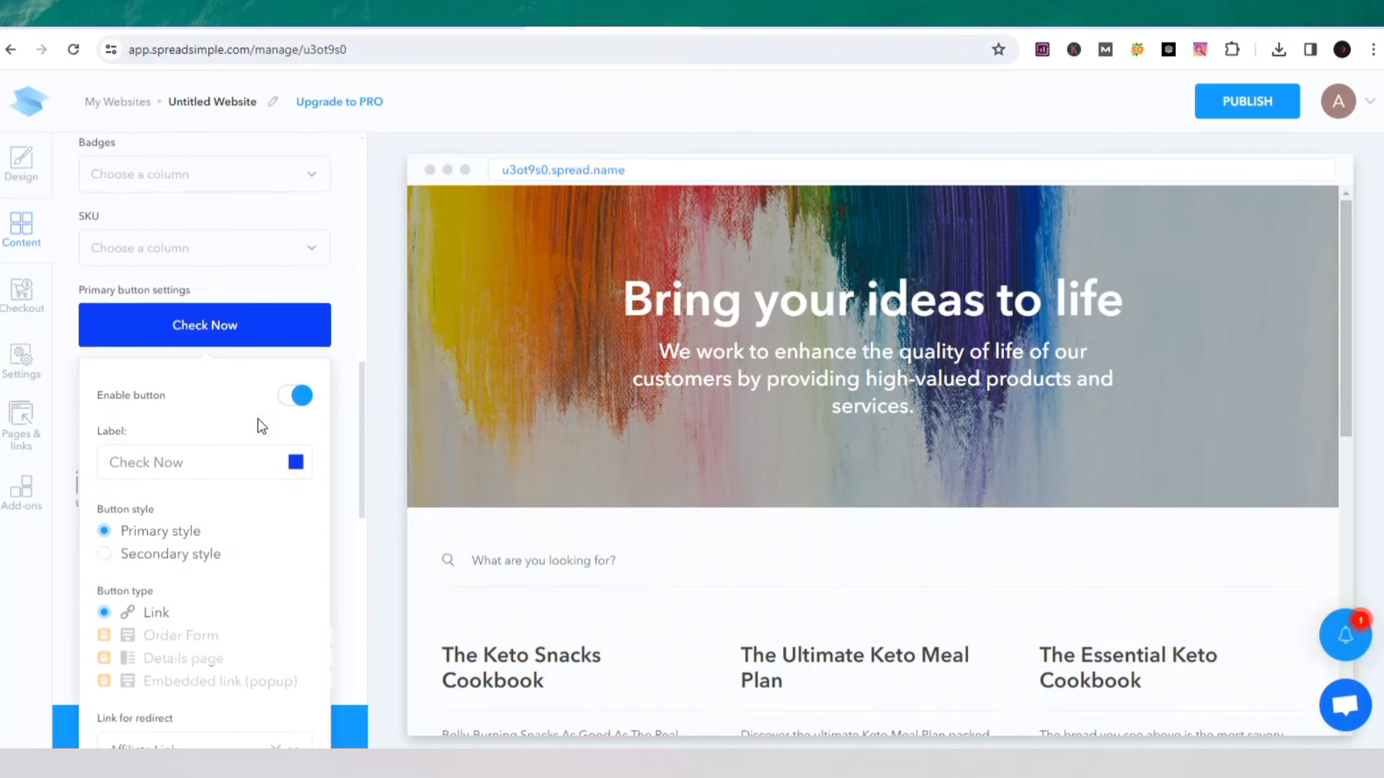
pyautogui.scroll(-1, 262, 426)
pyautogui.scroll(-2, 262, 426)
pyautogui.scroll(-2, 262, 426)
pyautogui.scroll(-5, 262, 426)
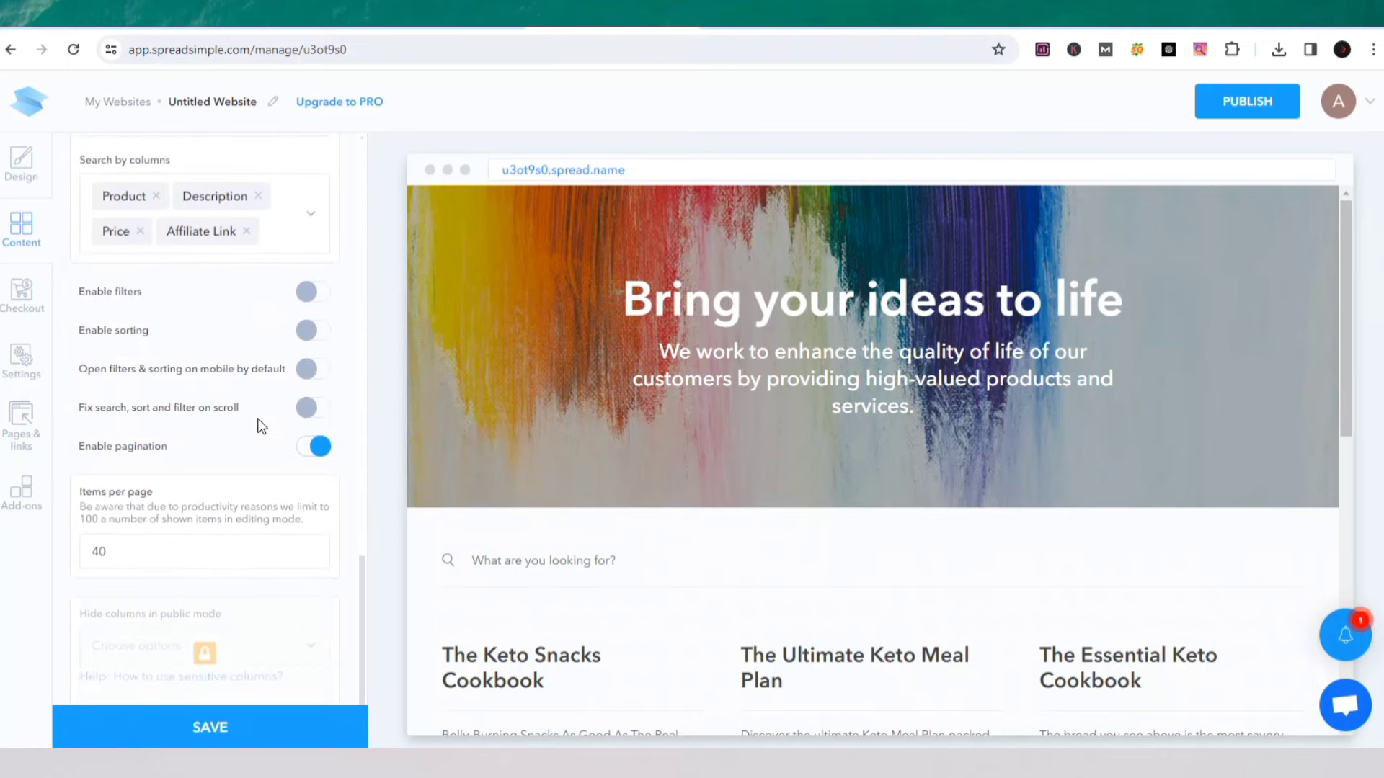
pyautogui.scroll(-3, 643, 567)
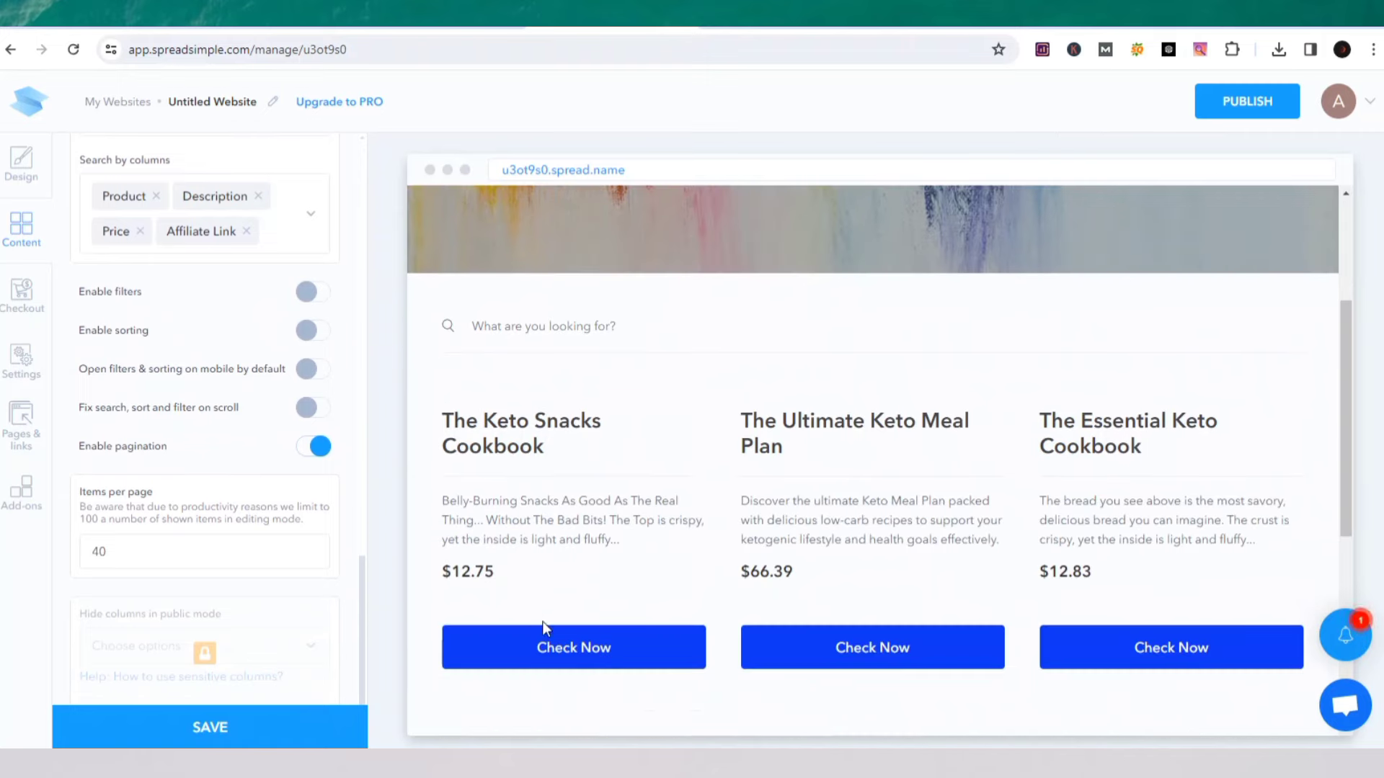
pyautogui.scroll(-6, 569, 613)
pyautogui.scroll(1, 562, 595)
pyautogui.scroll(7, 586, 581)
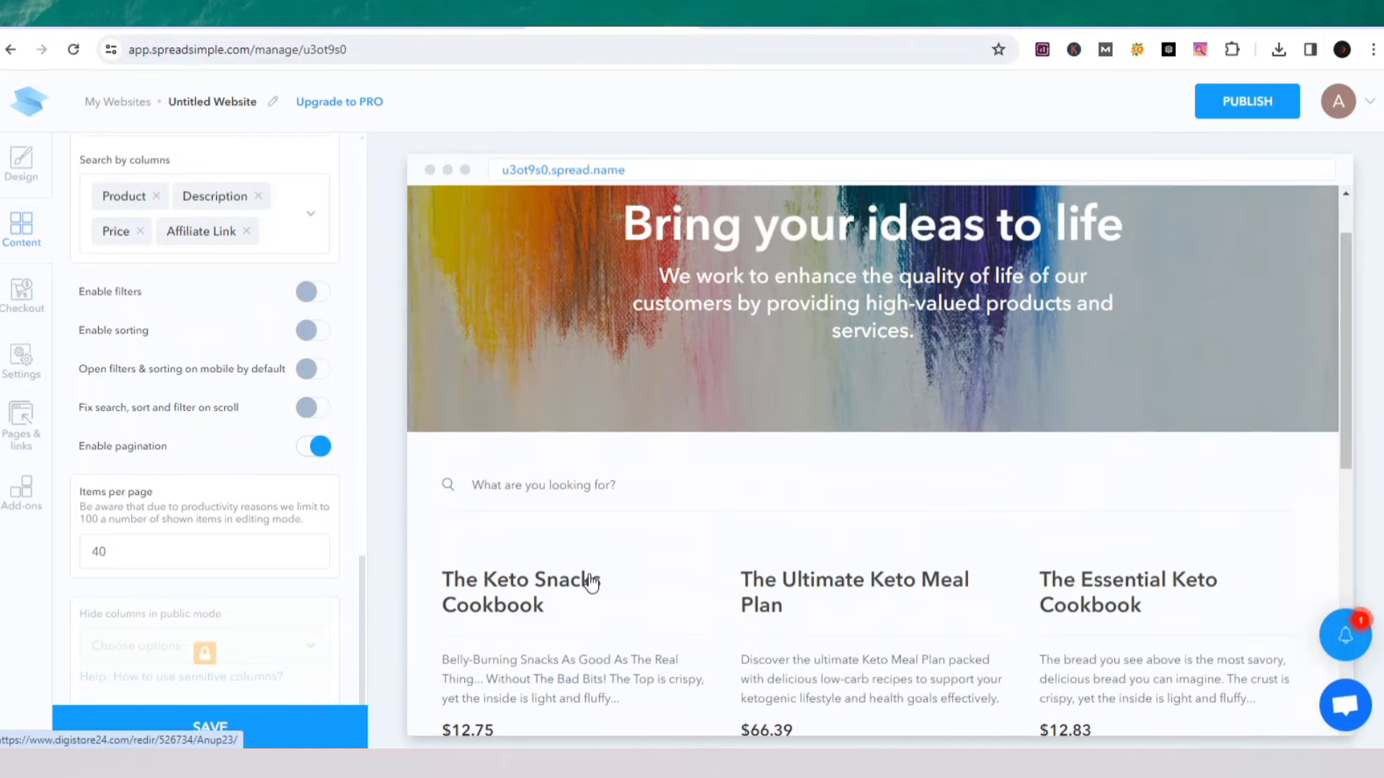
pyautogui.scroll(1, 588, 577)
pyautogui.scroll(3, 99, 393)
pyautogui.scroll(3, 99, 393)
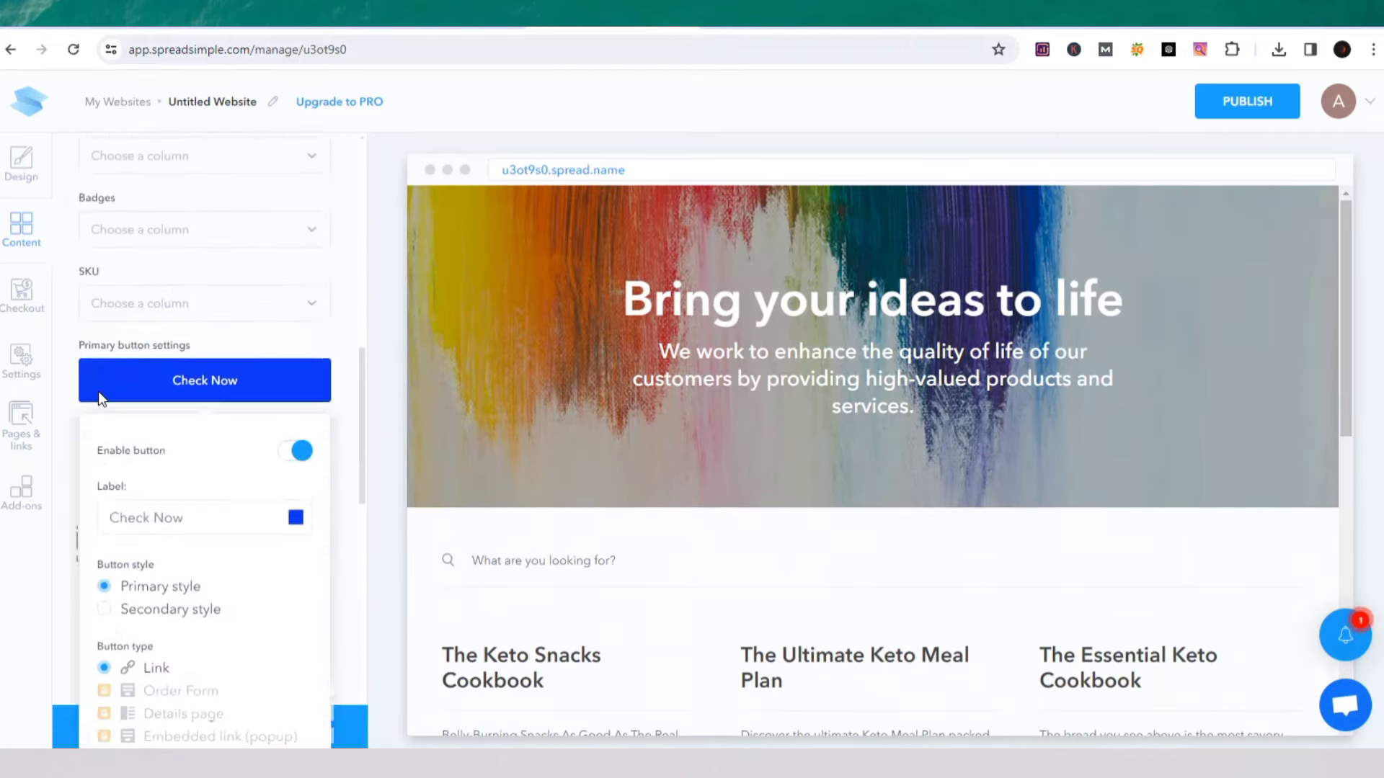
pyautogui.scroll(4, 98, 393)
pyautogui.scroll(5, 99, 391)
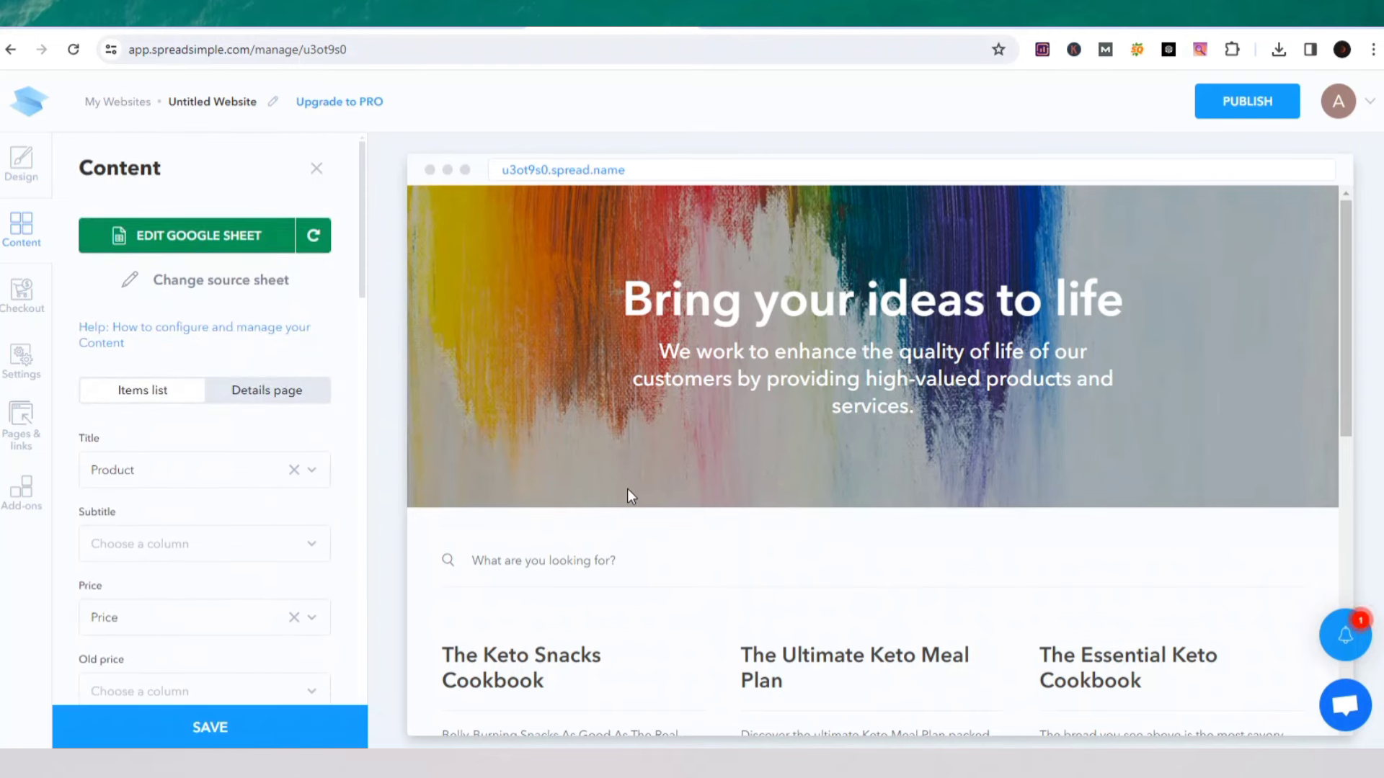
pyautogui.scroll(-3, 627, 490)
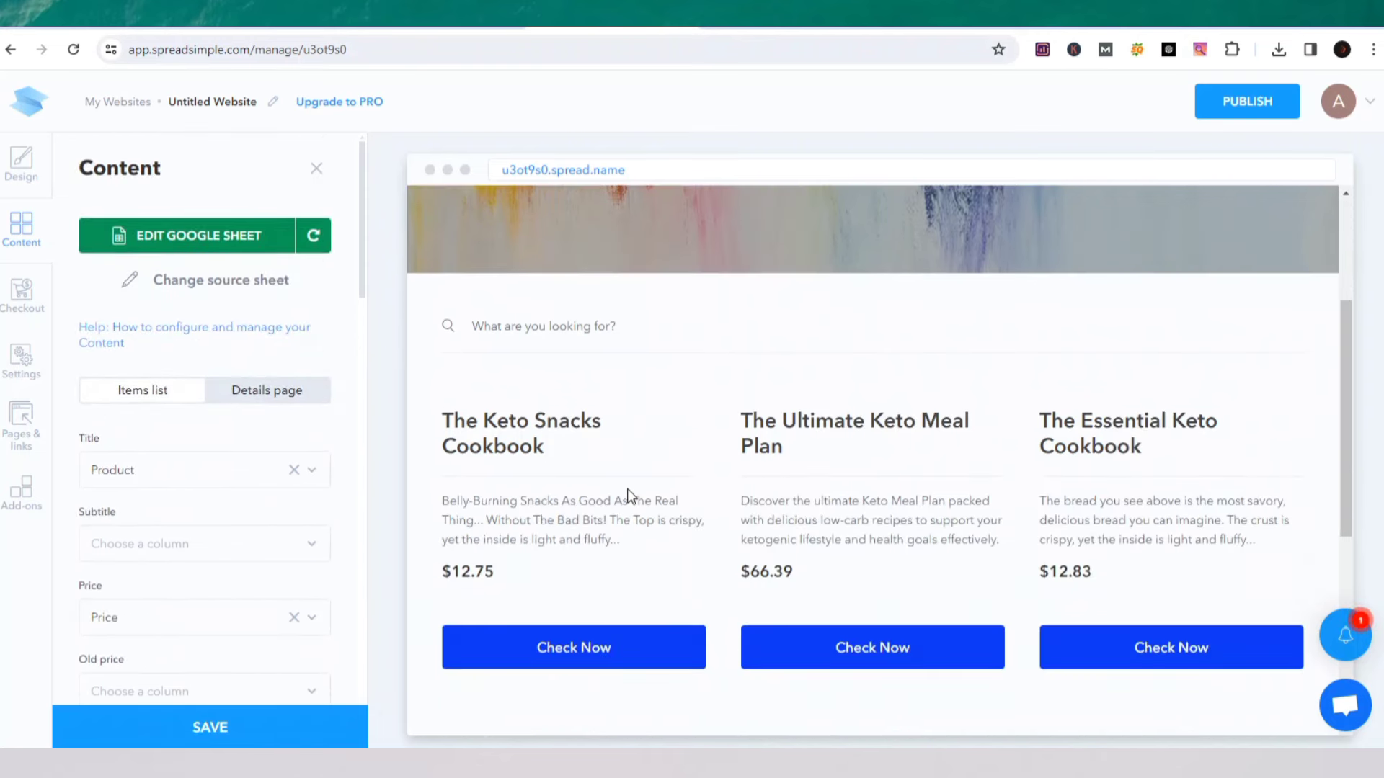
pyautogui.scroll(3, 627, 490)
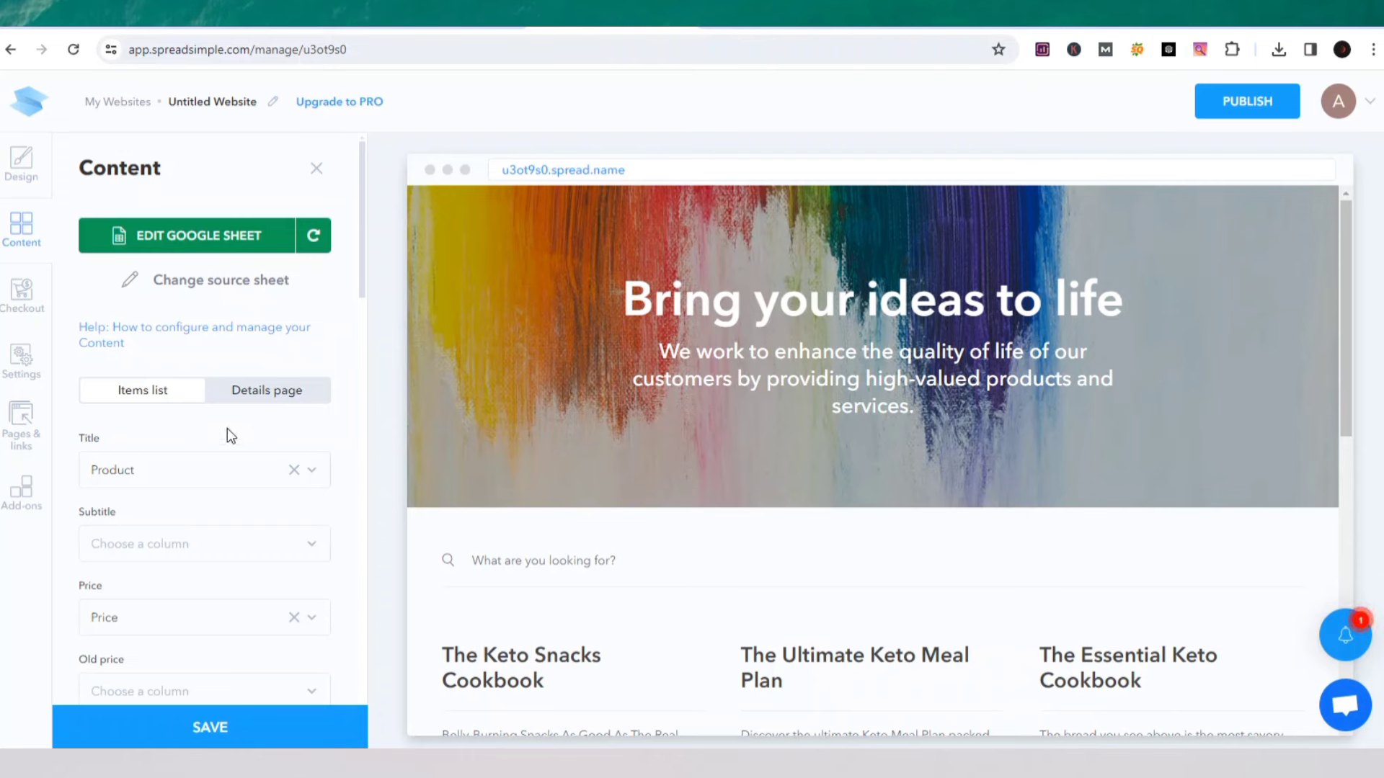
# - Switch off the Enable search toggle in the Content panel
pyautogui.scroll(-10, 275, 427)
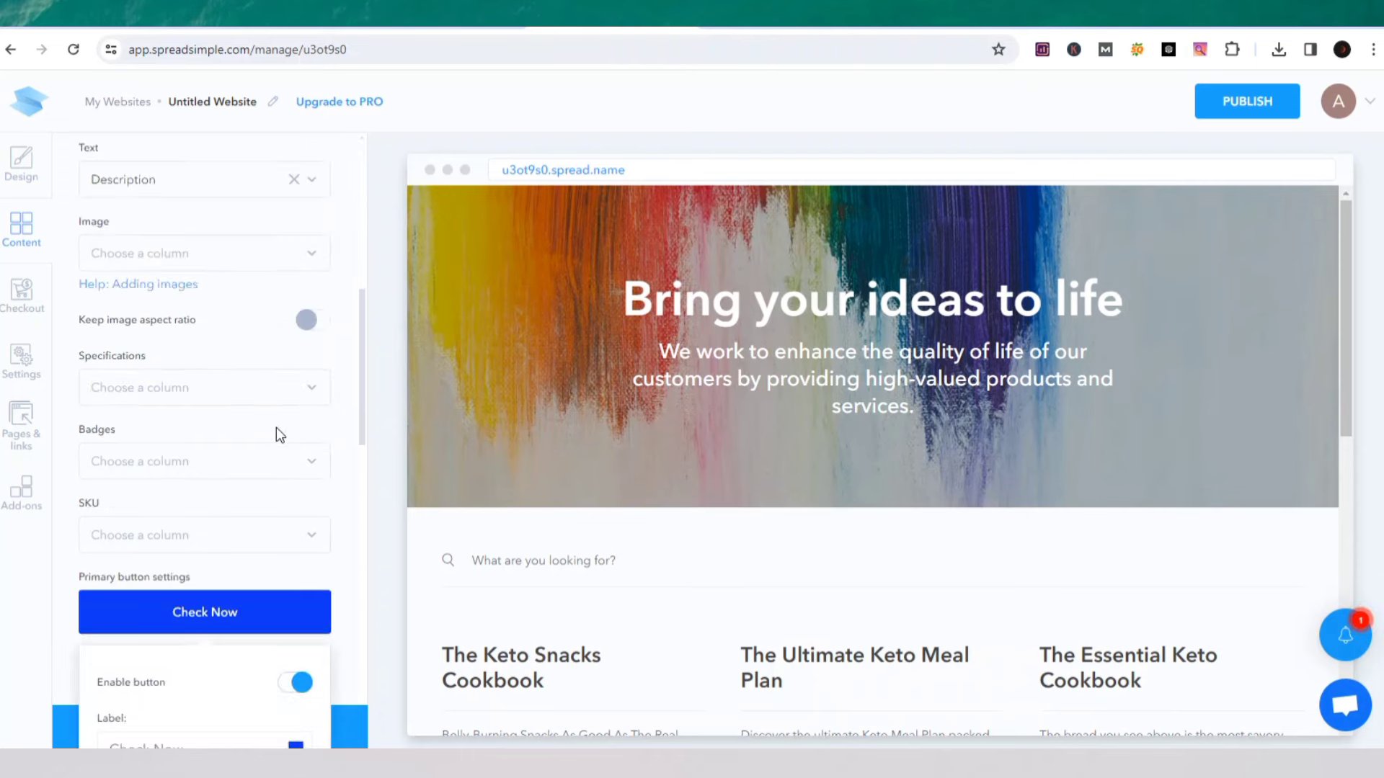
pyautogui.scroll(-5, 275, 427)
pyautogui.scroll(-4, 275, 427)
pyautogui.scroll(-5, 275, 427)
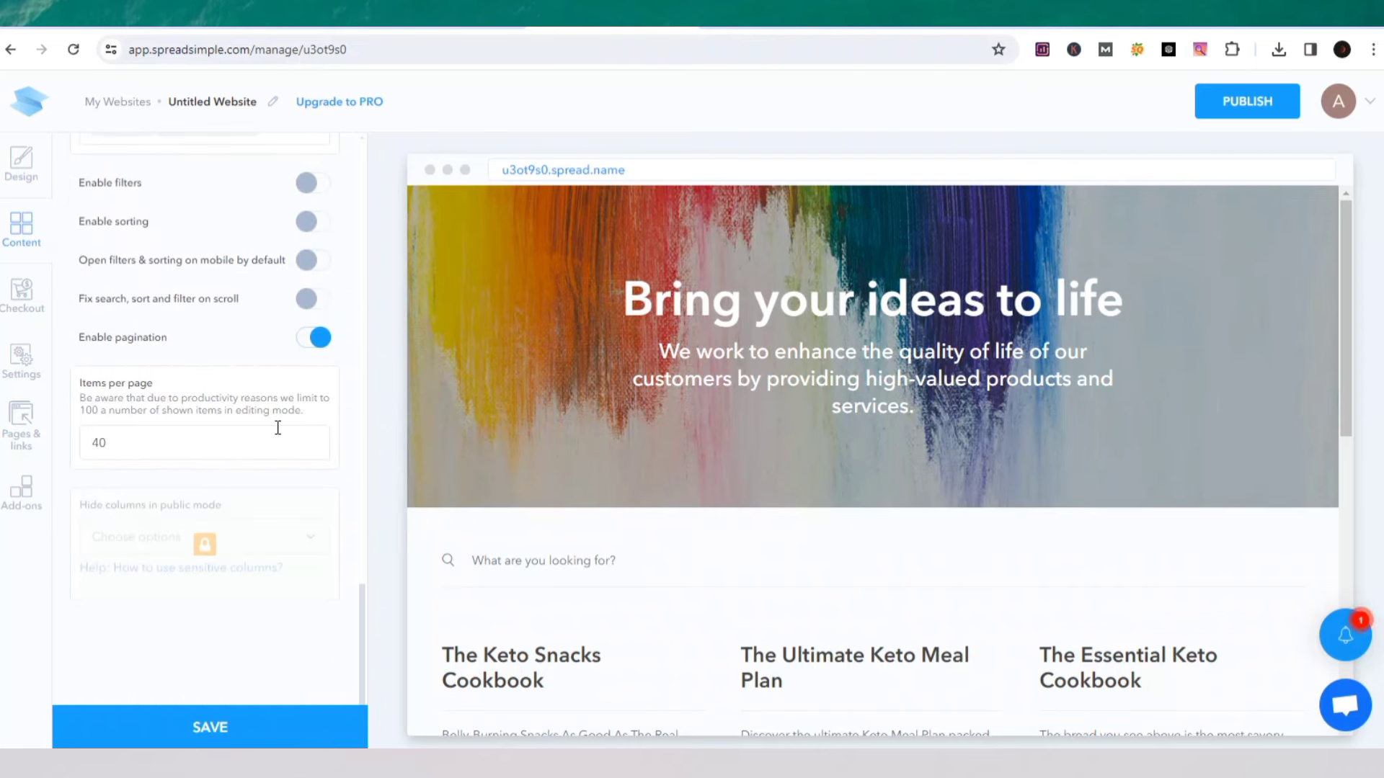
pyautogui.scroll(3, 215, 350)
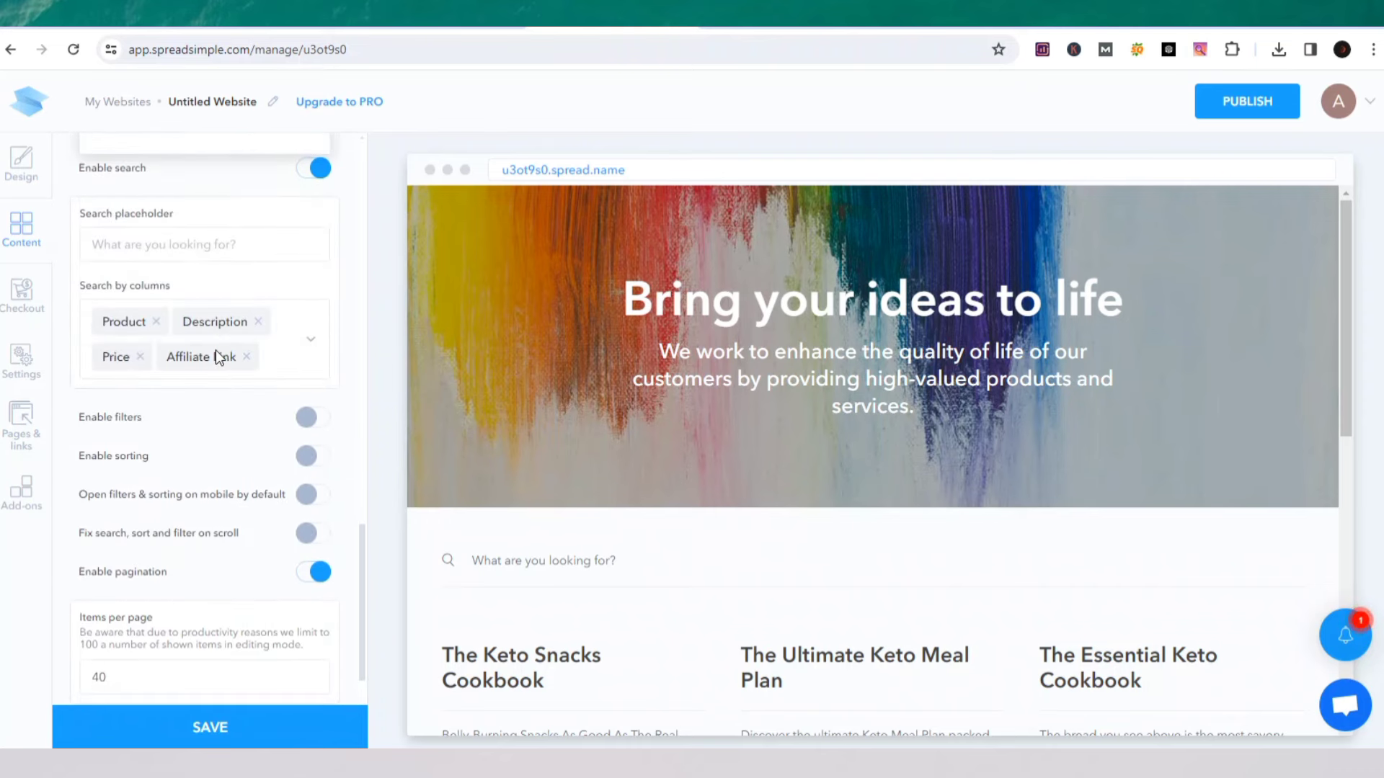
pyautogui.scroll(3, 218, 357)
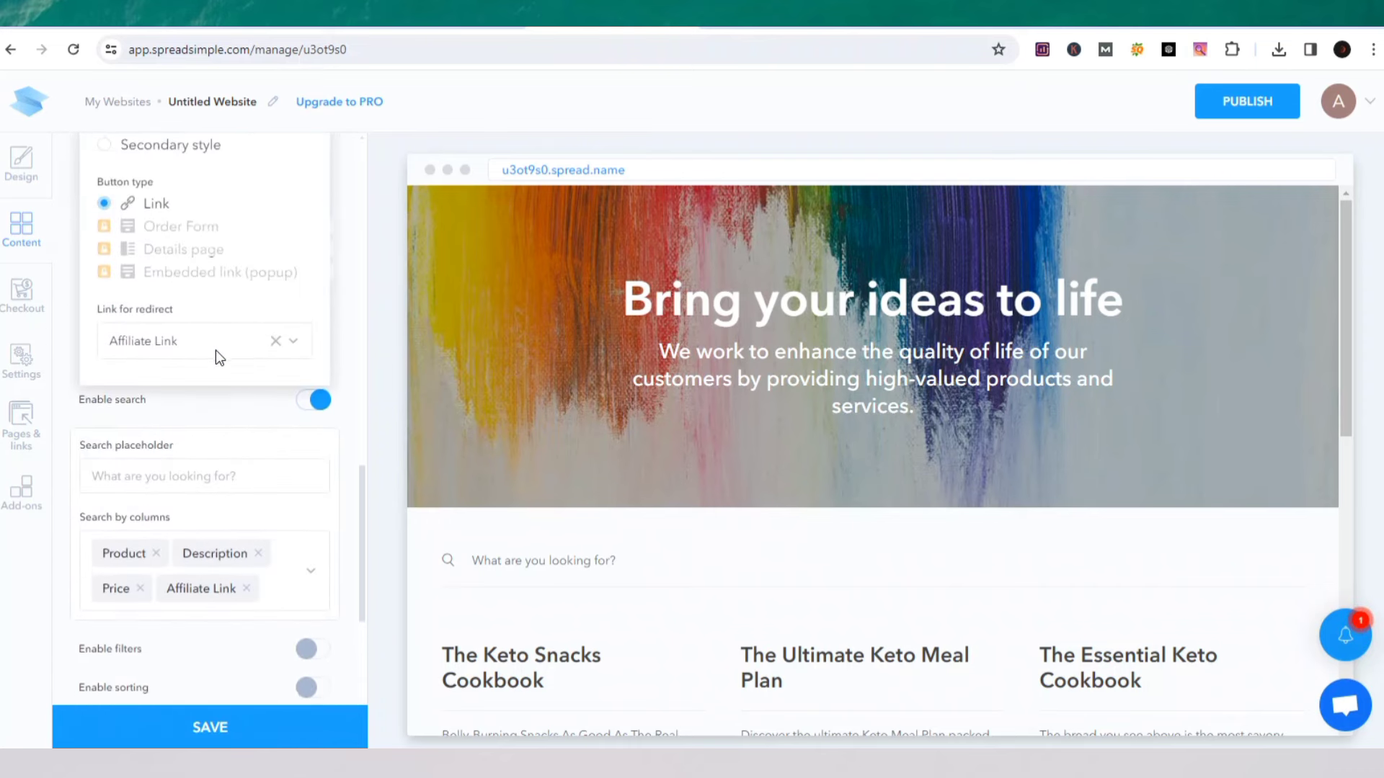
pyautogui.click(310, 402)
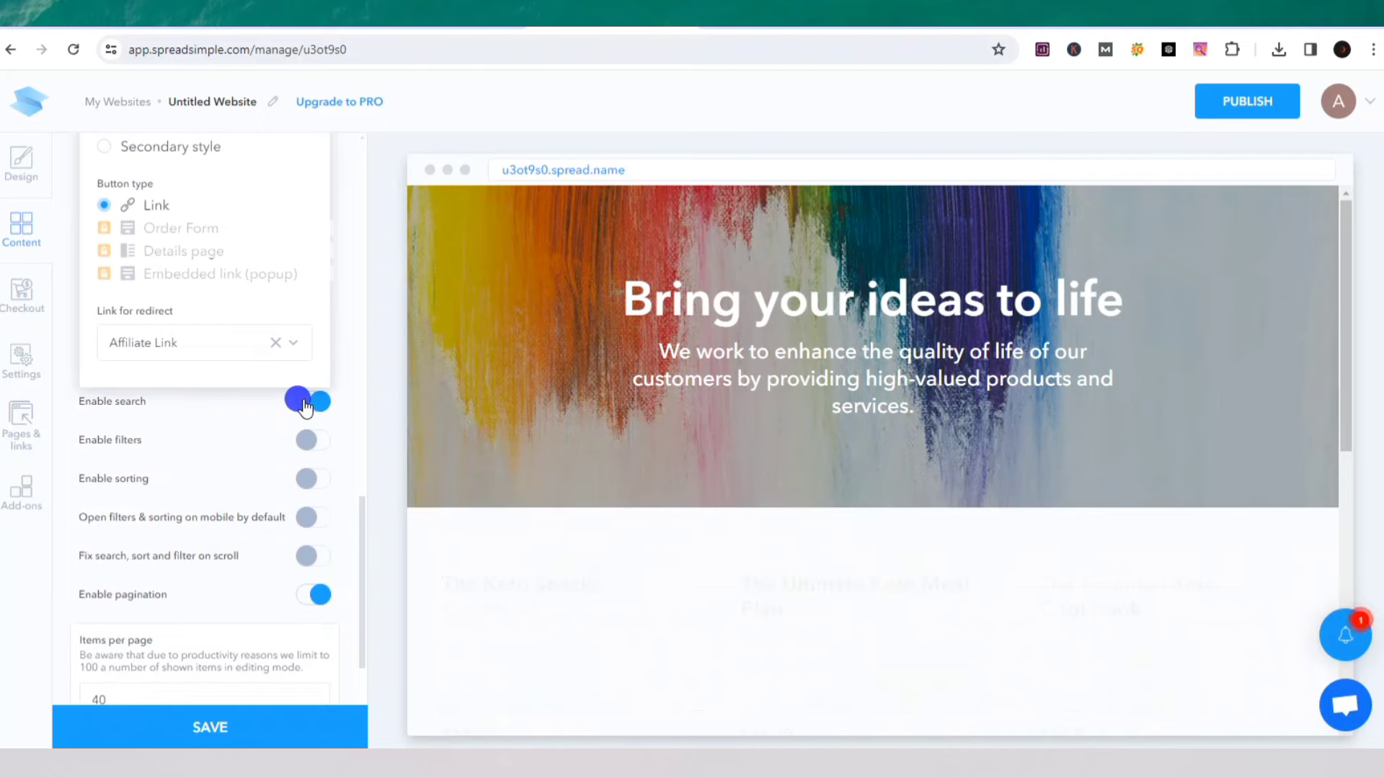
pyautogui.scroll(-5, 649, 592)
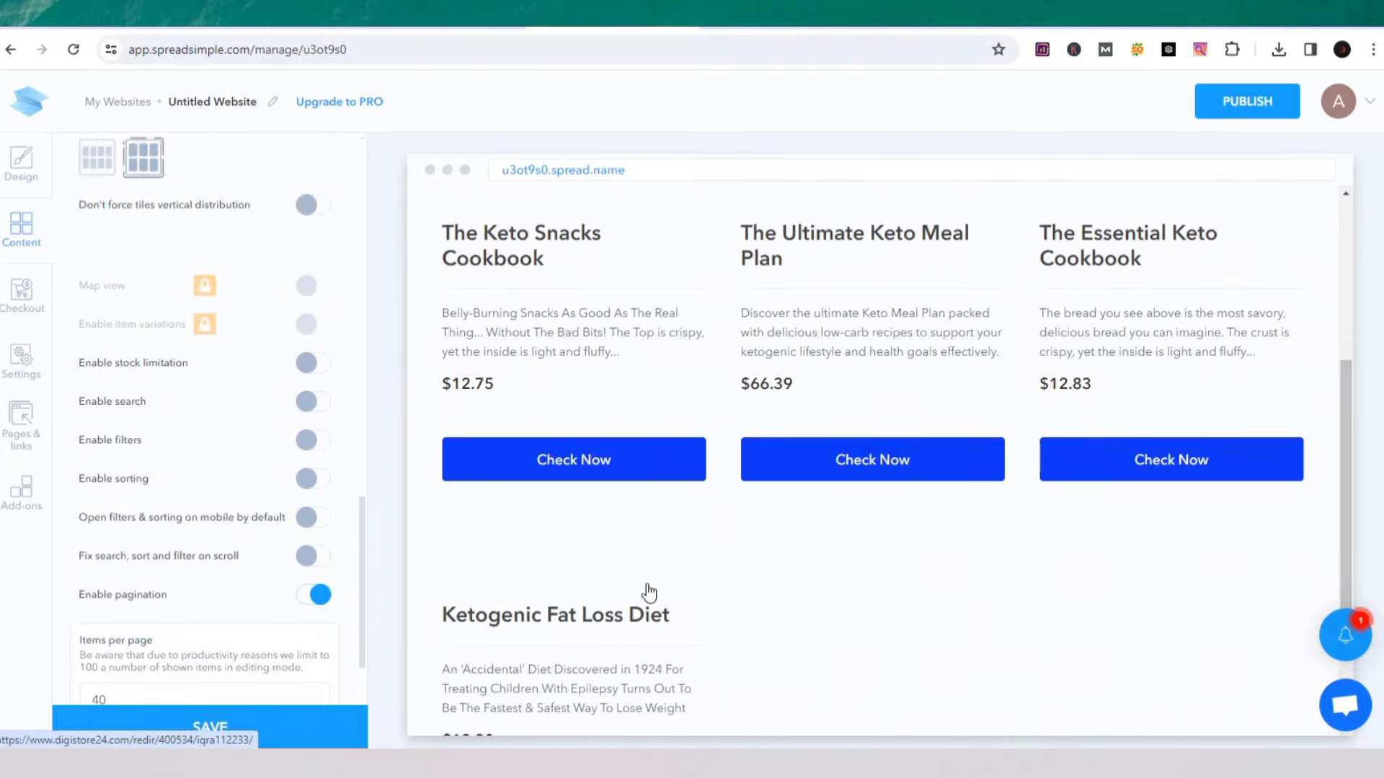
pyautogui.scroll(-2, 649, 593)
pyautogui.scroll(10, 650, 592)
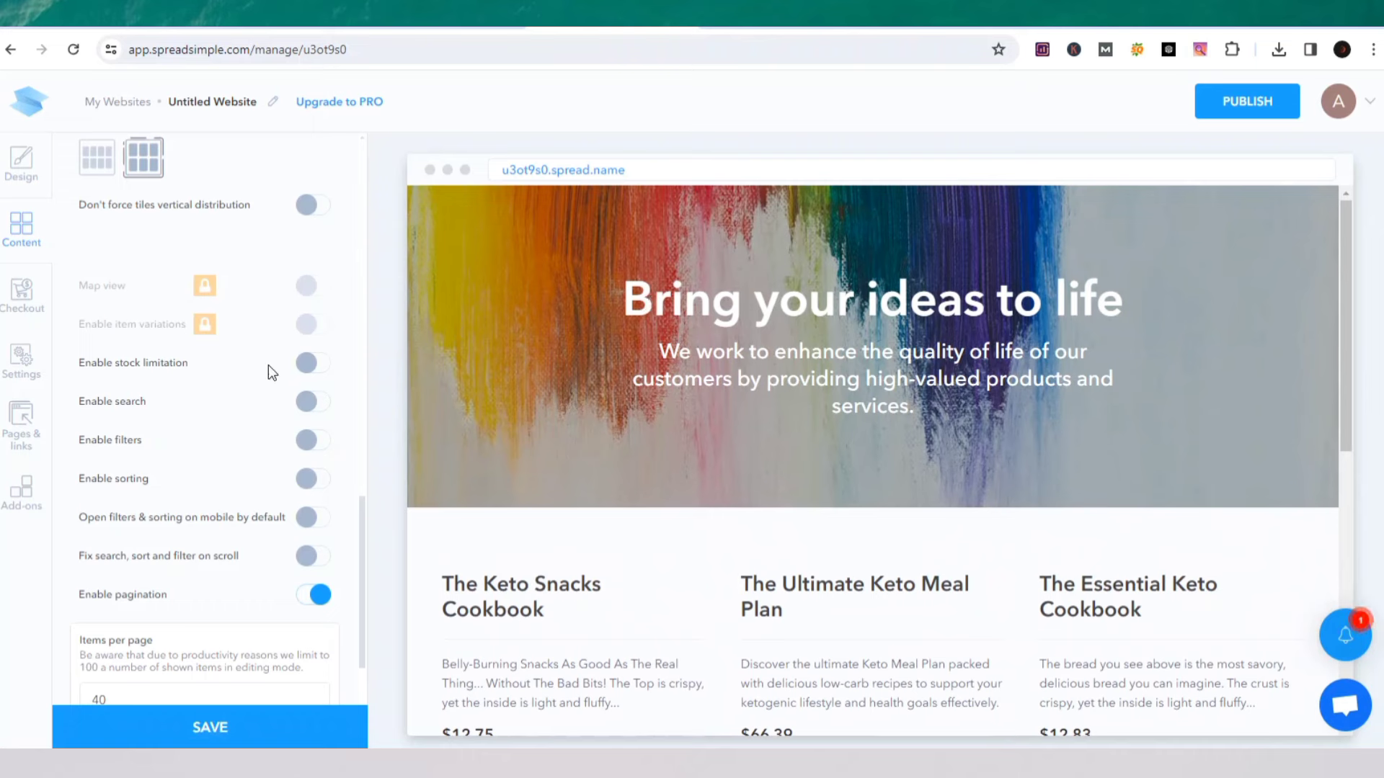
pyautogui.scroll(4, 231, 371)
pyautogui.scroll(2, 175, 339)
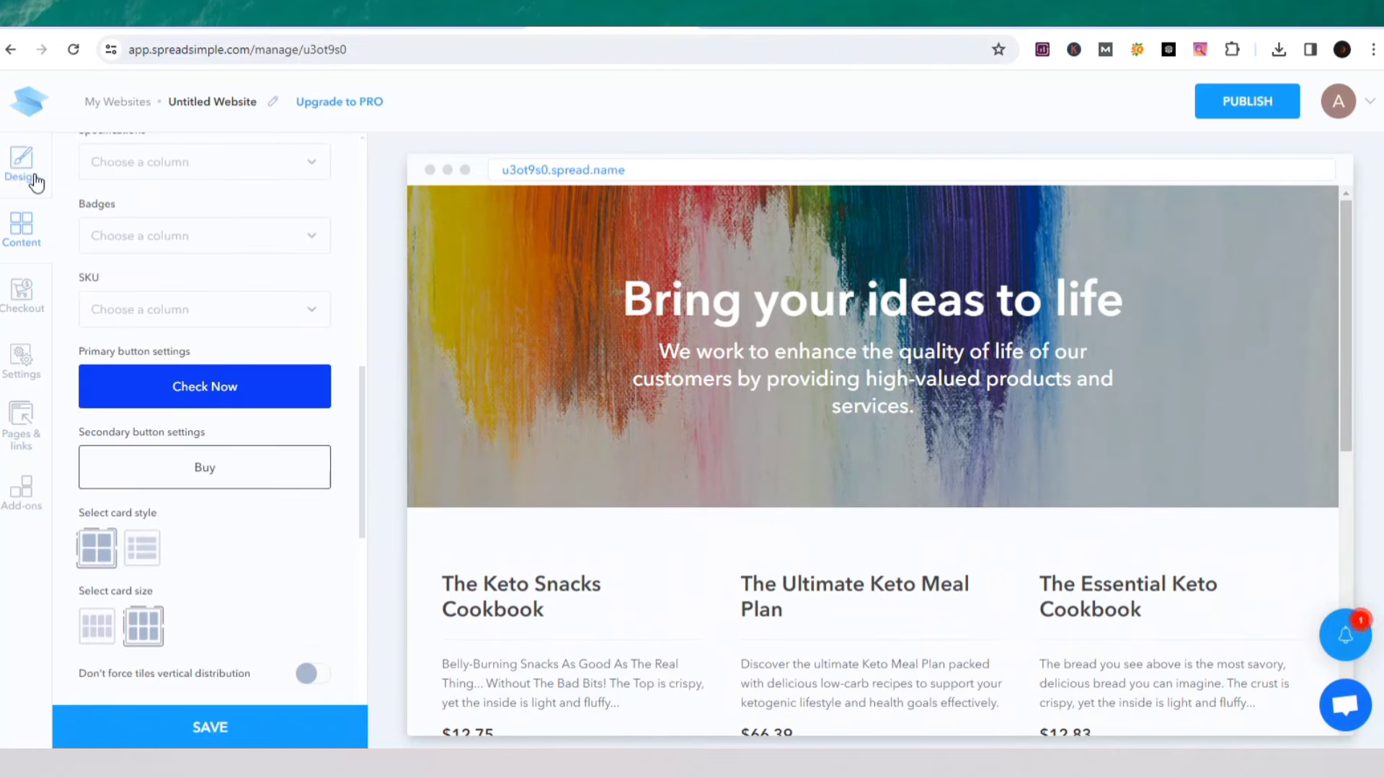
# - Apply the dark Theme swatch under Design Appearance
pyautogui.click(21, 179)
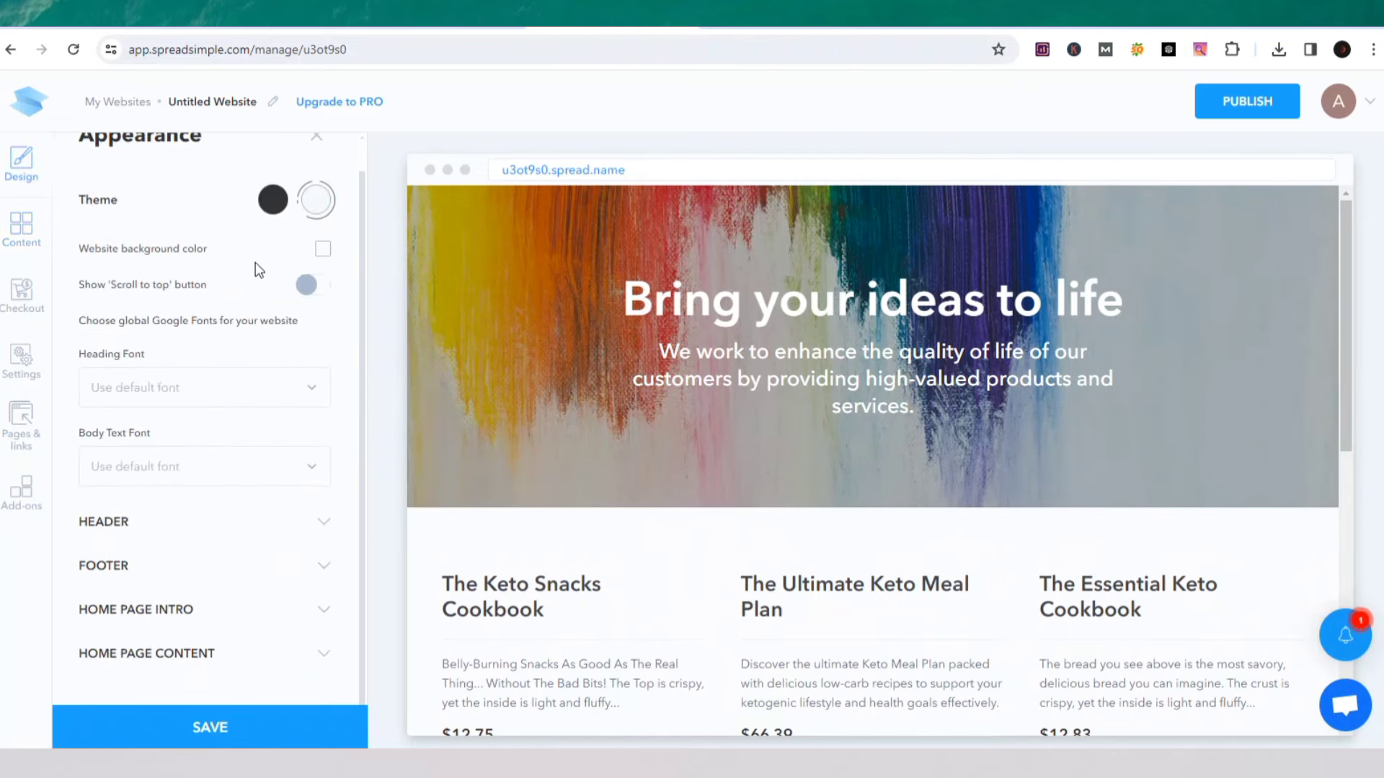
pyautogui.scroll(1, 255, 262)
pyautogui.click(263, 240)
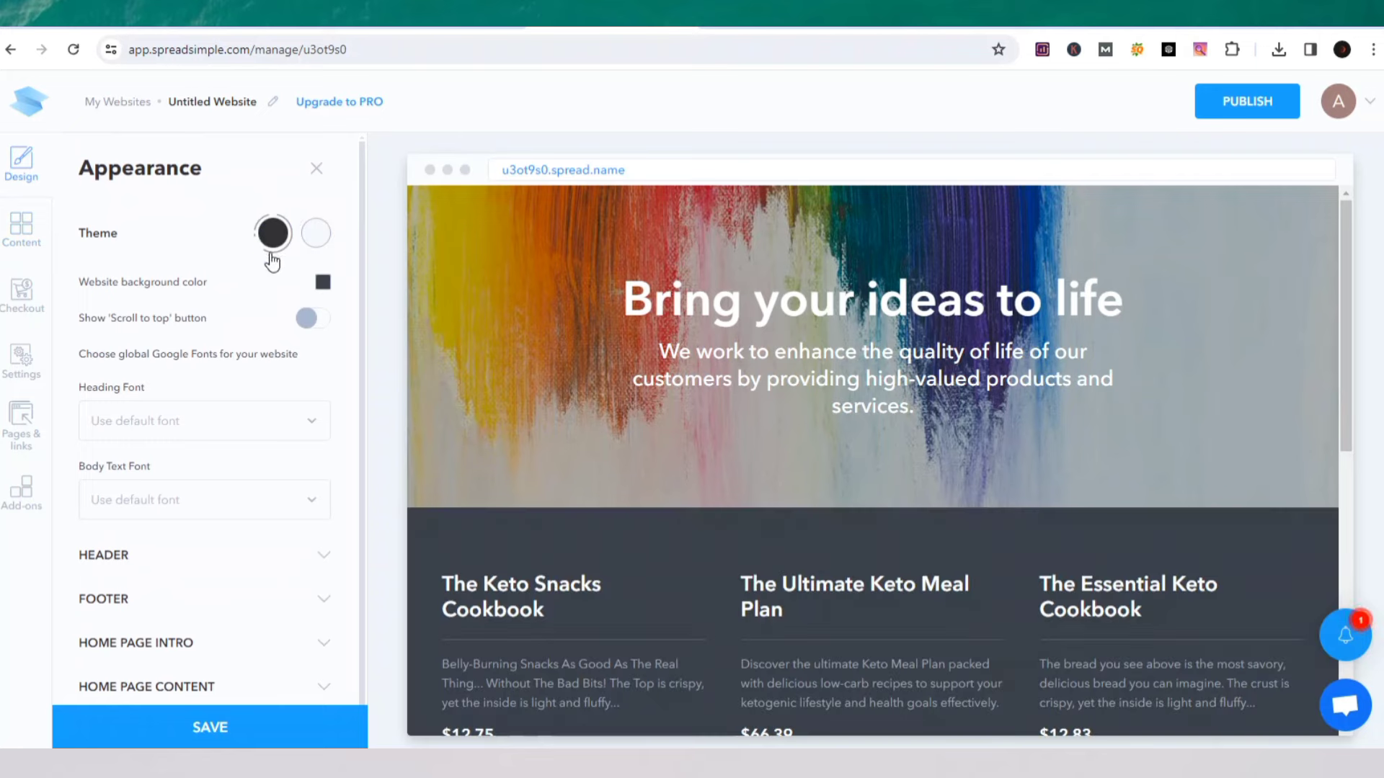
# - Expand the HOME PAGE INTRO settings section
pyautogui.scroll(-5, 674, 533)
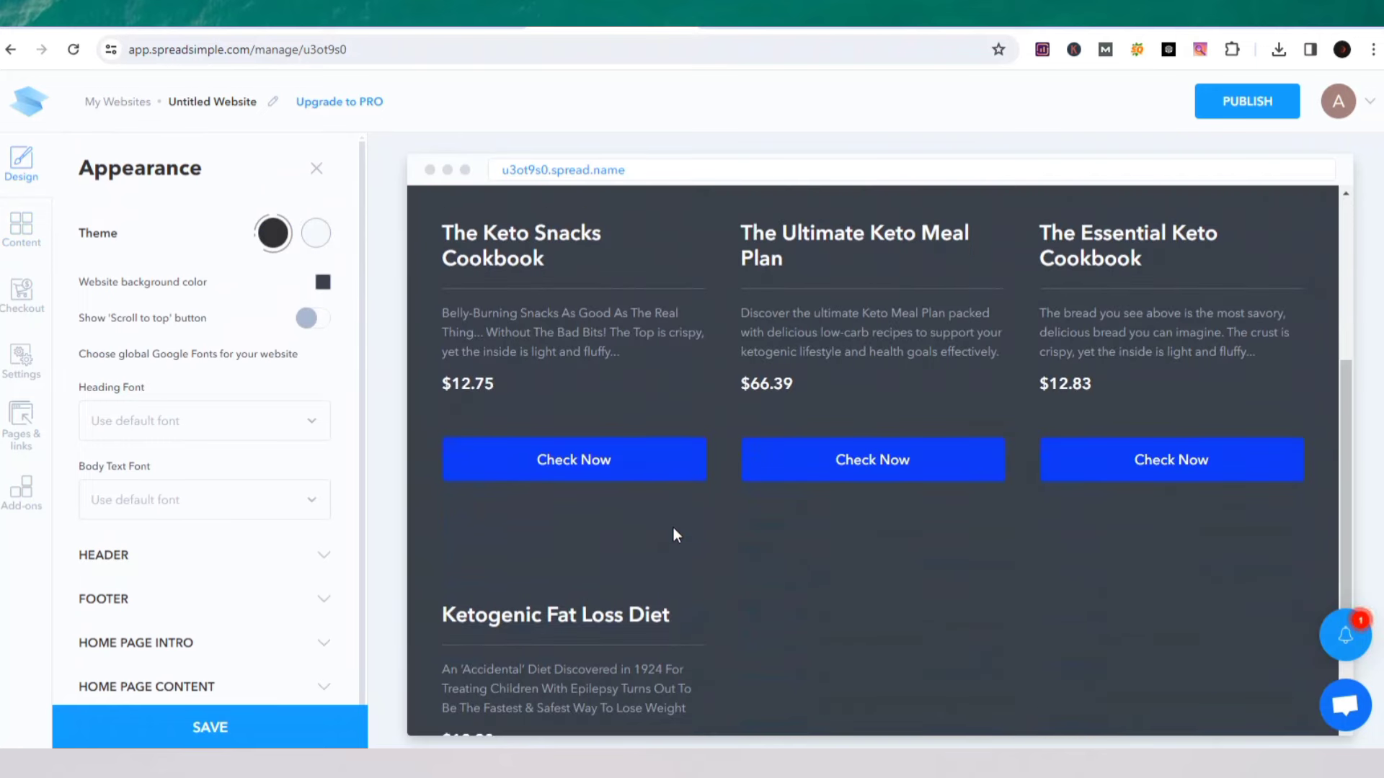
pyautogui.scroll(-3, 673, 535)
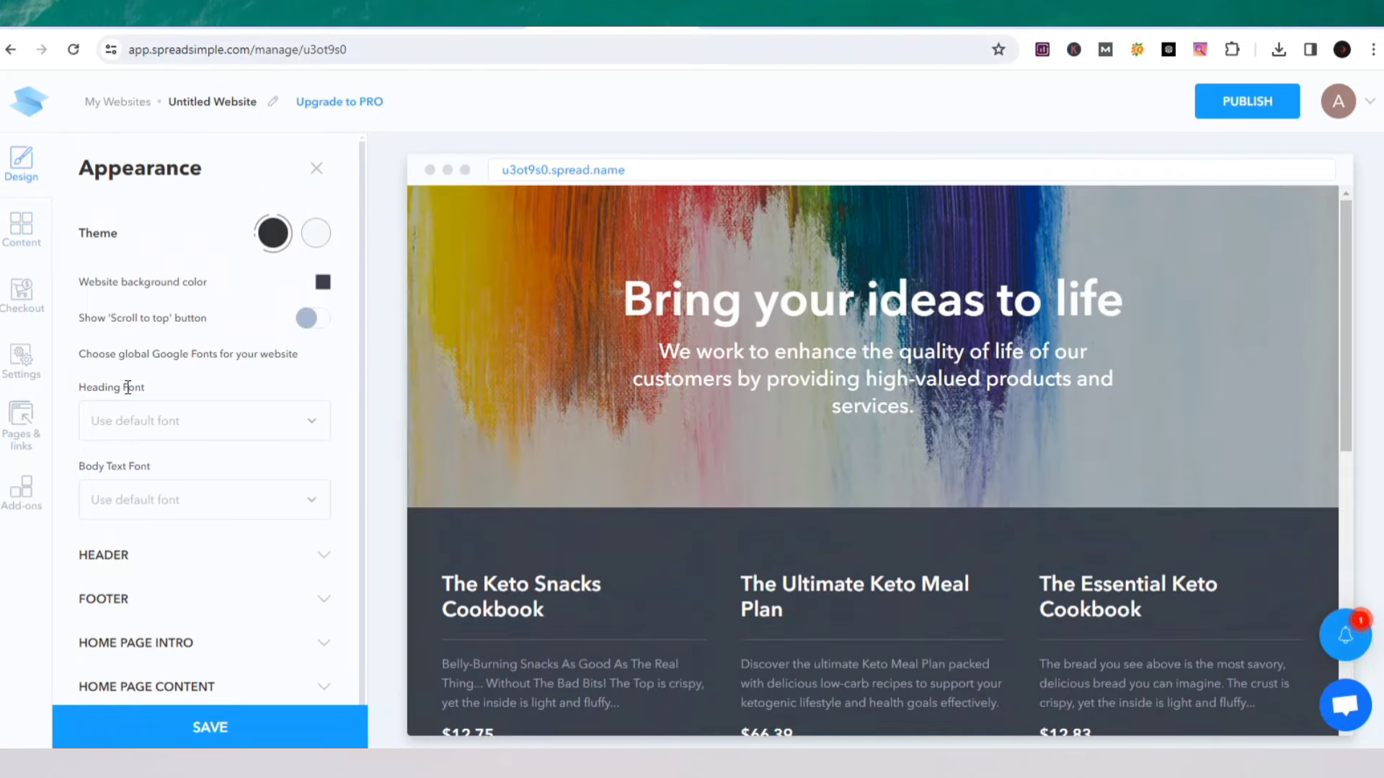
pyautogui.scroll(-1, 148, 422)
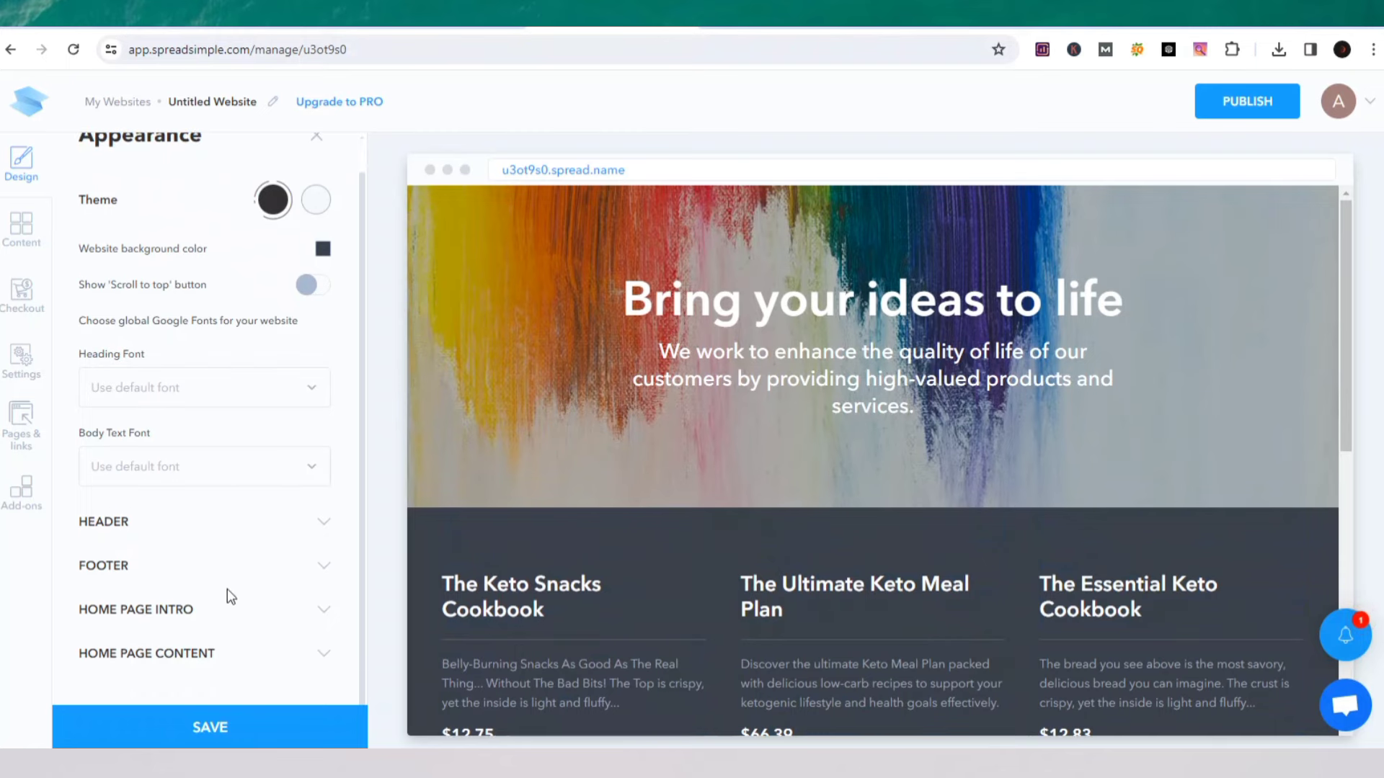
pyautogui.click(317, 611)
pyautogui.scroll(-3, 192, 594)
# - Set the home page title to 'KetoLifeHub'
pyautogui.scroll(-1, 184, 569)
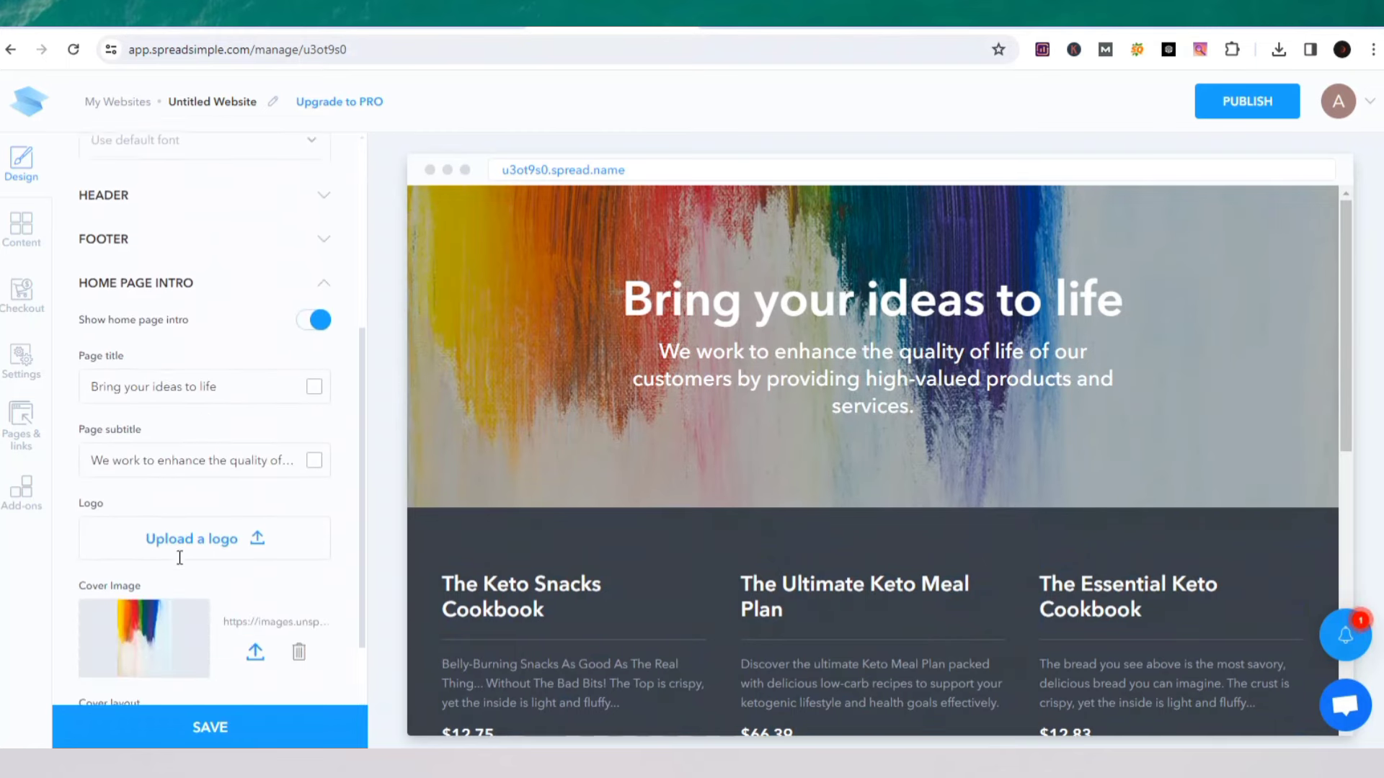
pyautogui.scroll(-1, 180, 558)
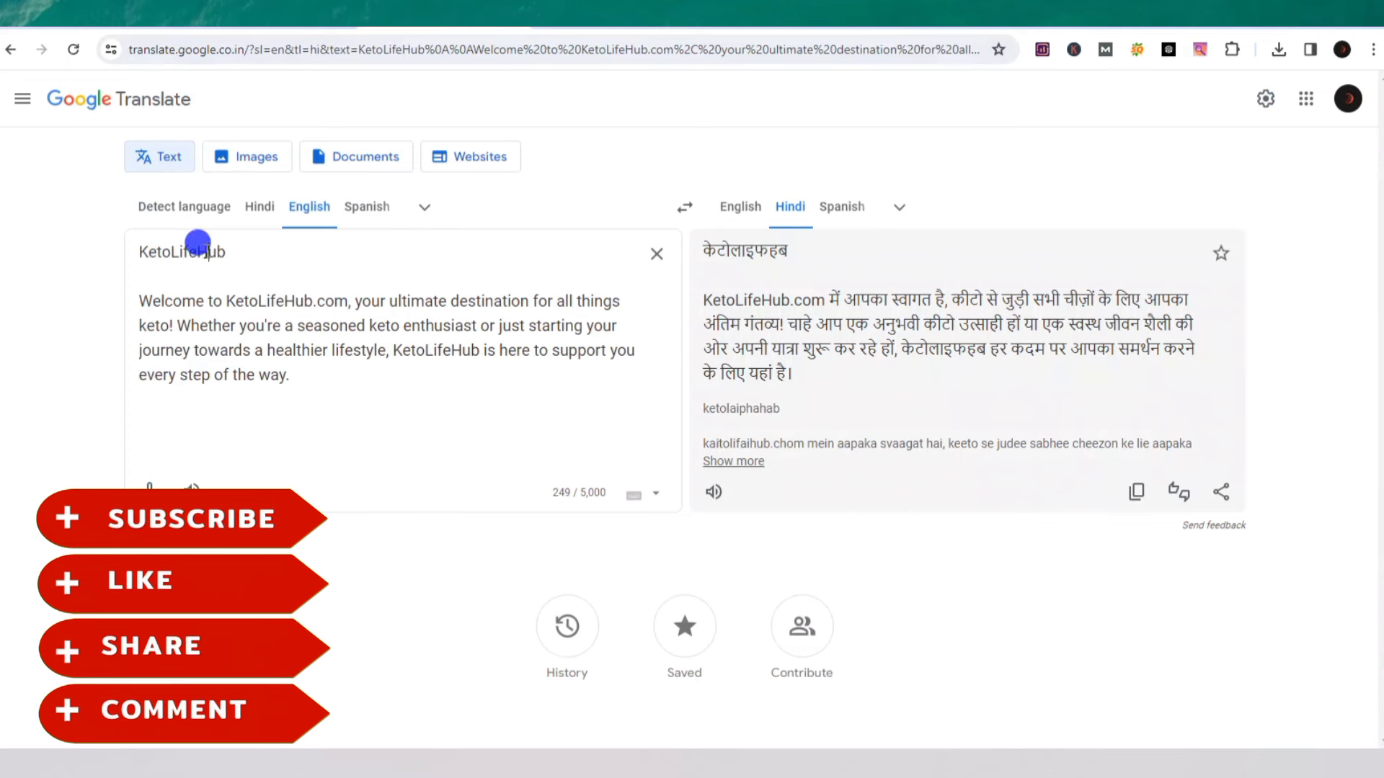
pyautogui.moveTo(140, 251); pyautogui.dragTo(235, 247)
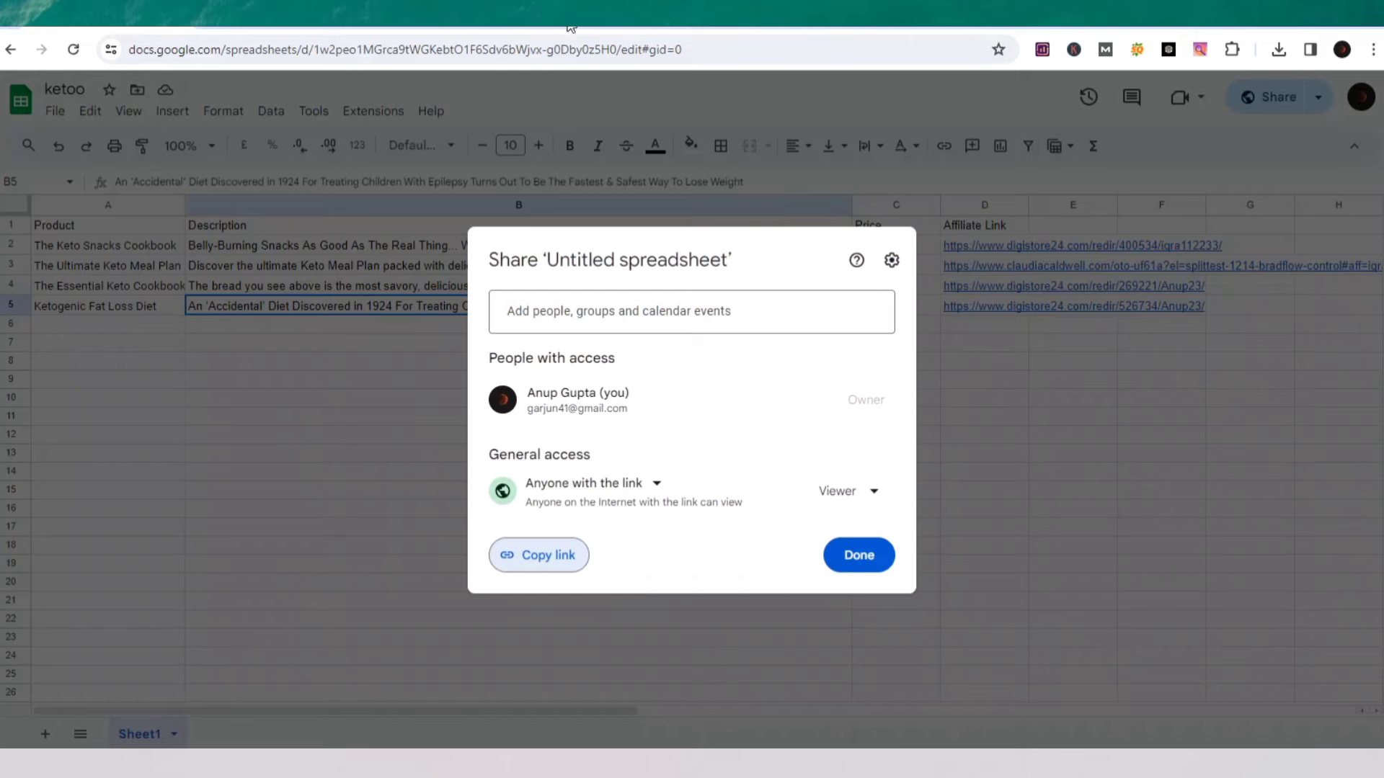
pyautogui.click(569, 27)
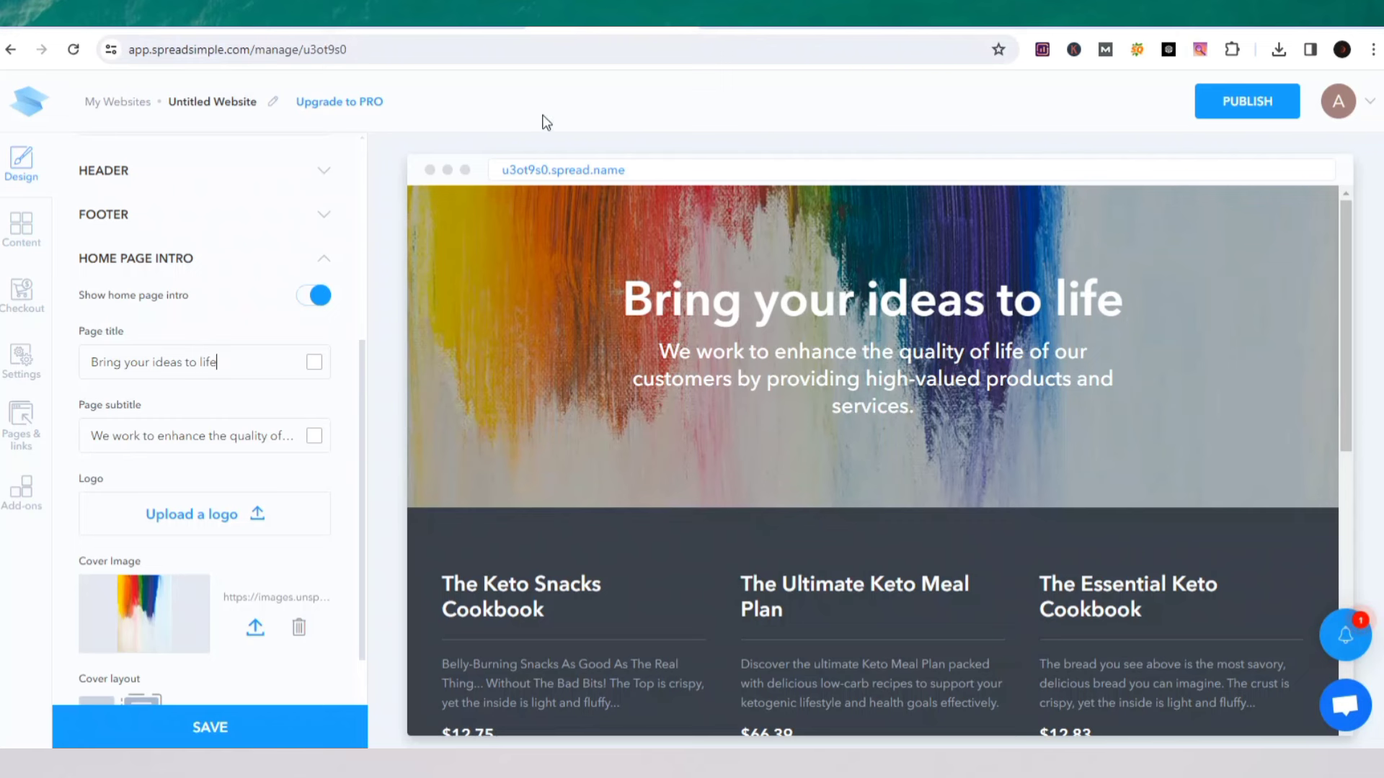
pyautogui.tripleClick(191, 362)
pyautogui.write('KetoLifeHub')
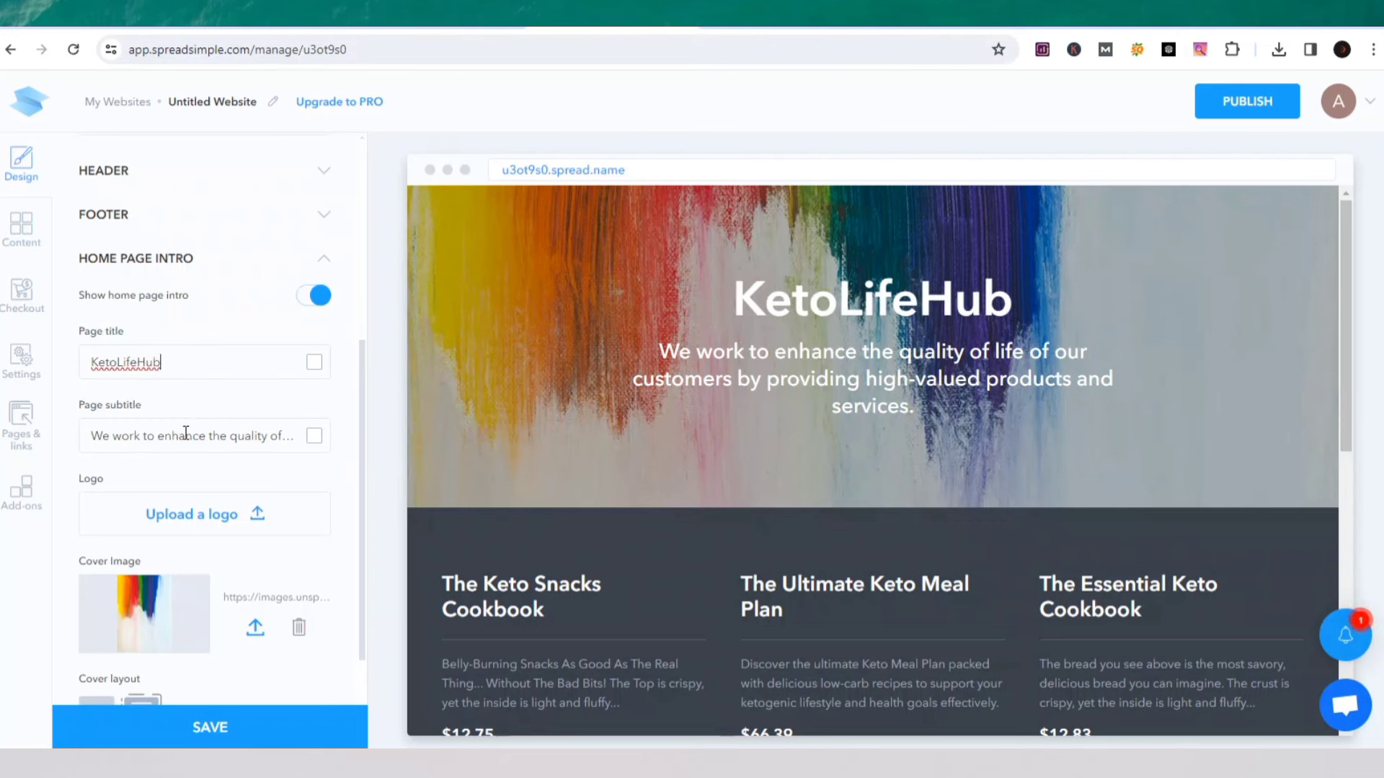
# - Replace the page subtitle with the 'Welcome to KetoLifeHub.com' paragraph
pyautogui.hotkey('ctrl', 'Tab')
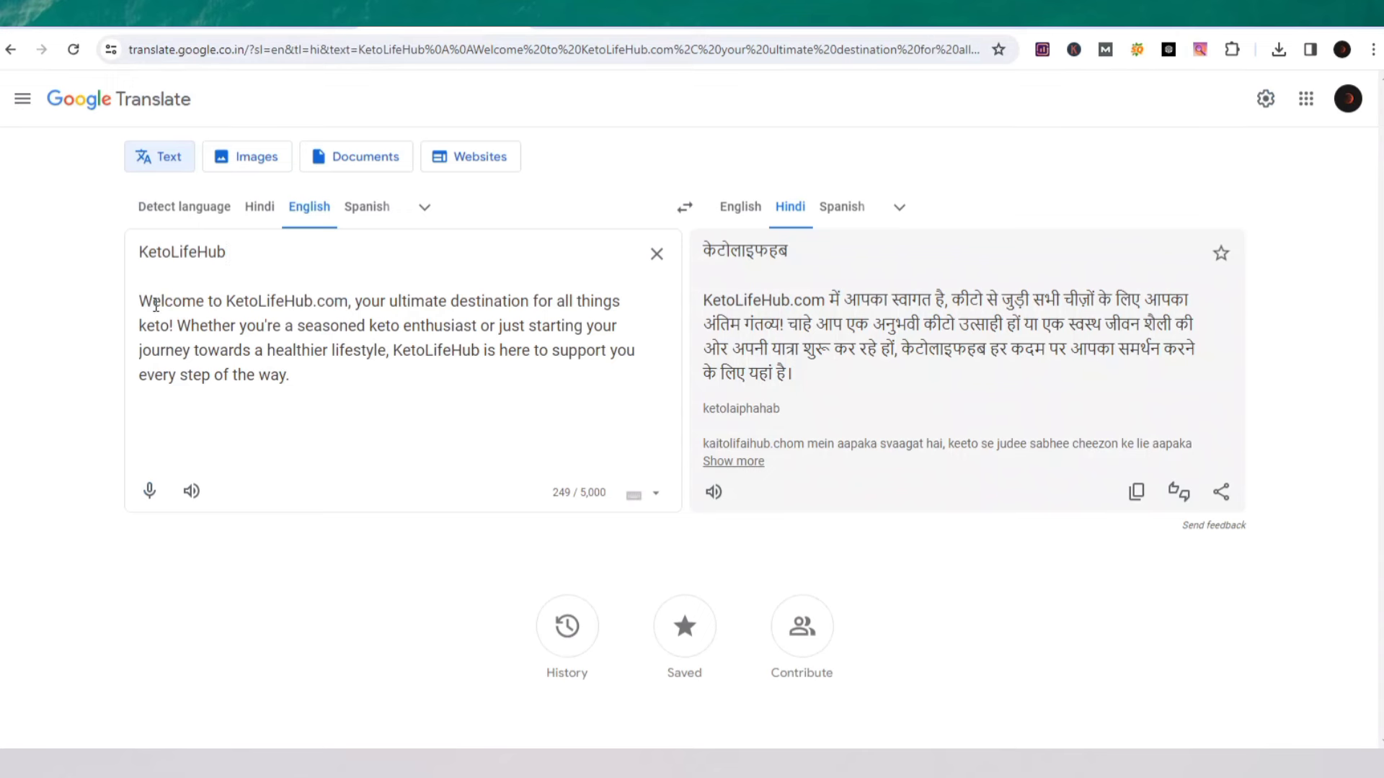
pyautogui.click(136, 295)
pyautogui.moveTo(137, 297); pyautogui.dragTo(318, 369)
pyautogui.hotkey('ctrl', 'c')
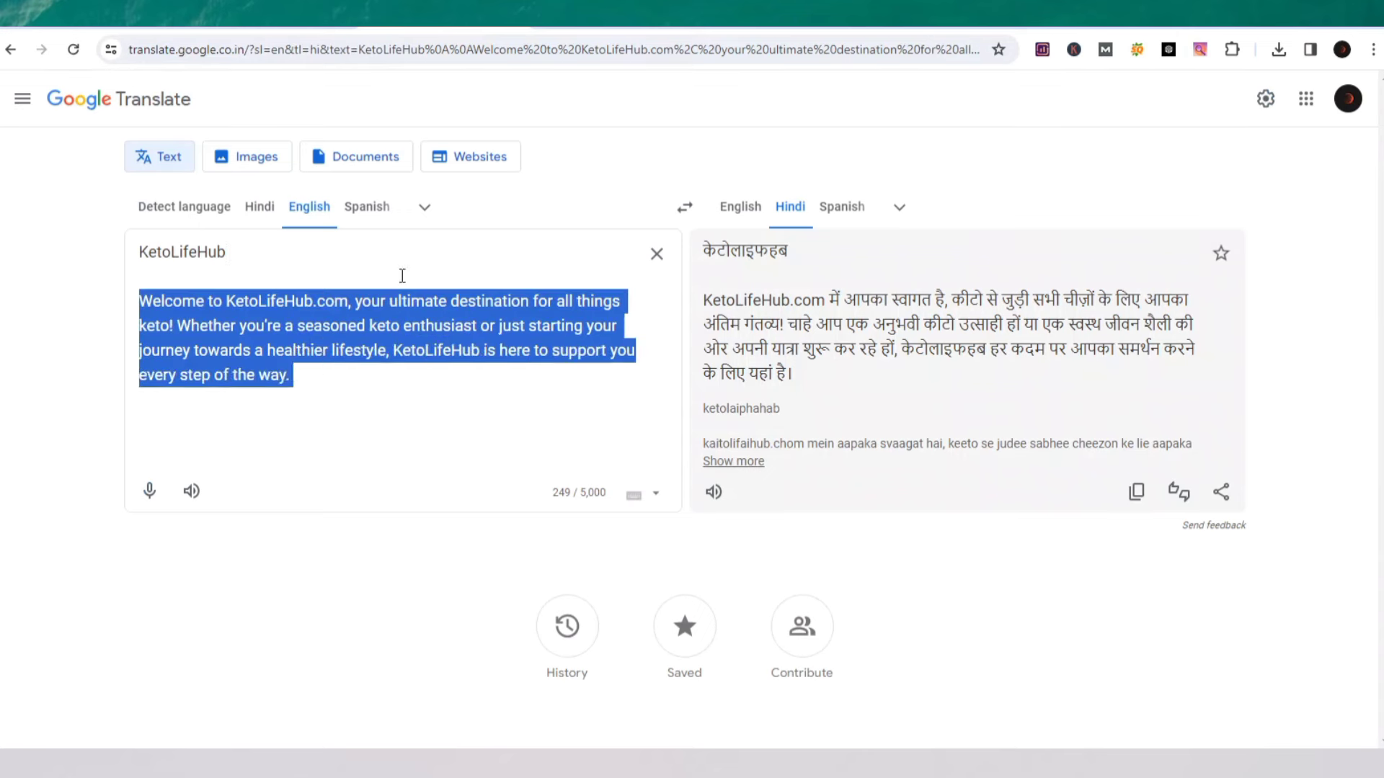
pyautogui.click(593, 35)
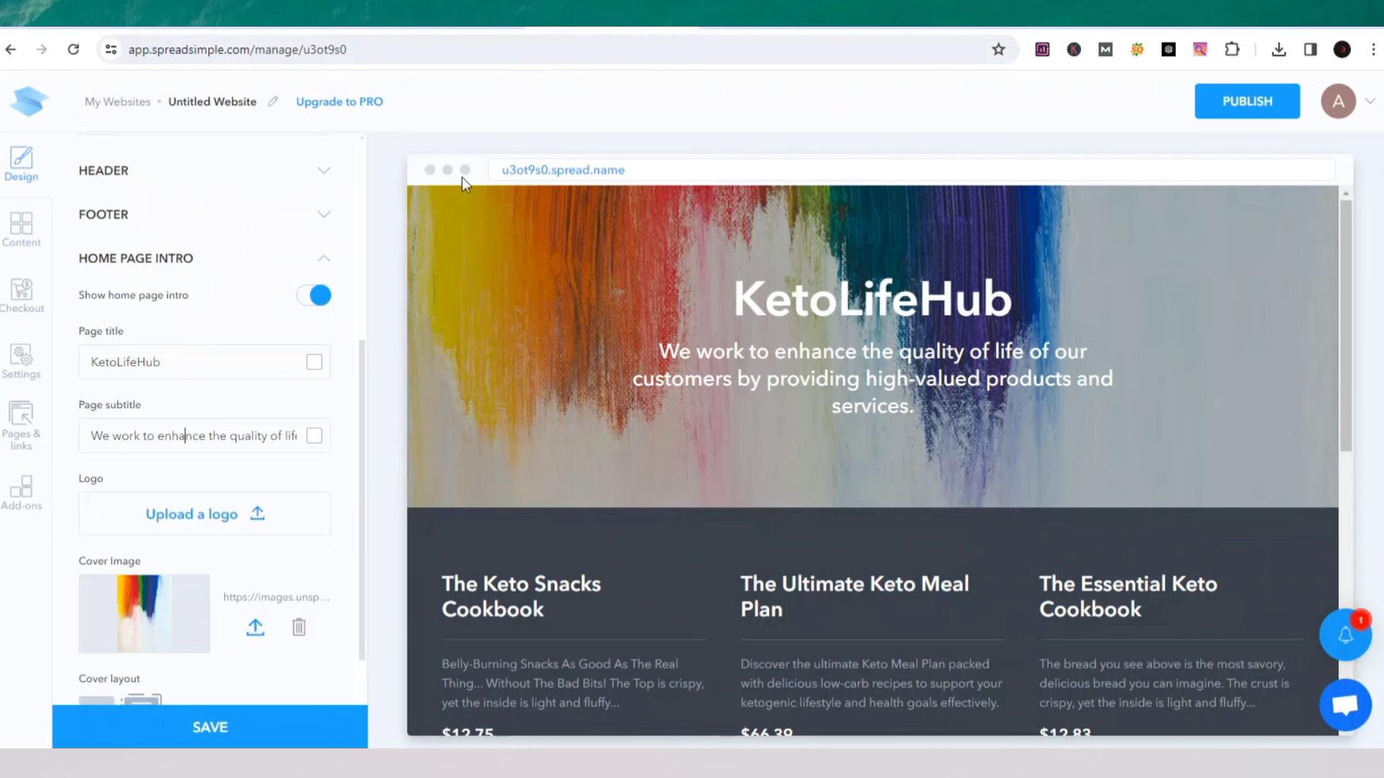
pyautogui.hotkey('ctrl', 'a')
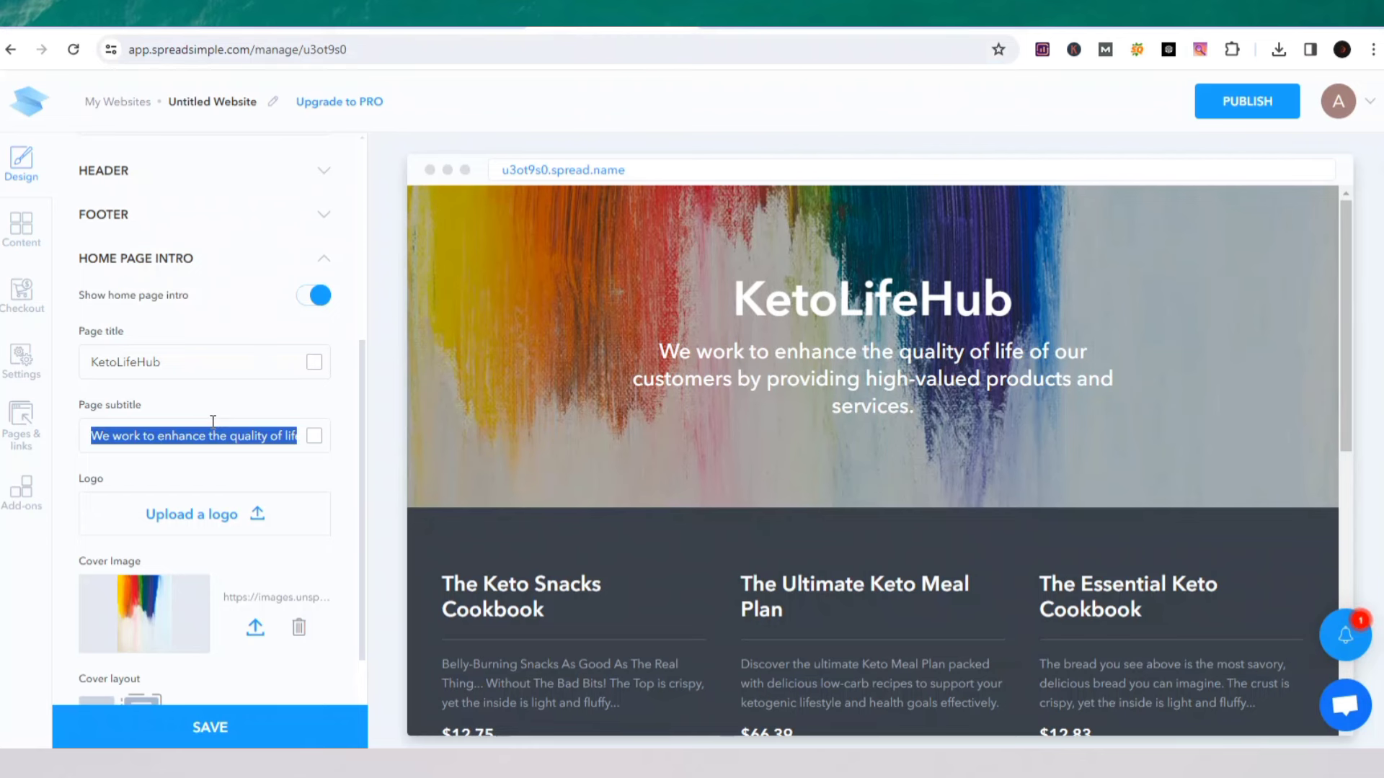
pyautogui.hotkey('ctrl', 'v')
pyautogui.click(191, 475)
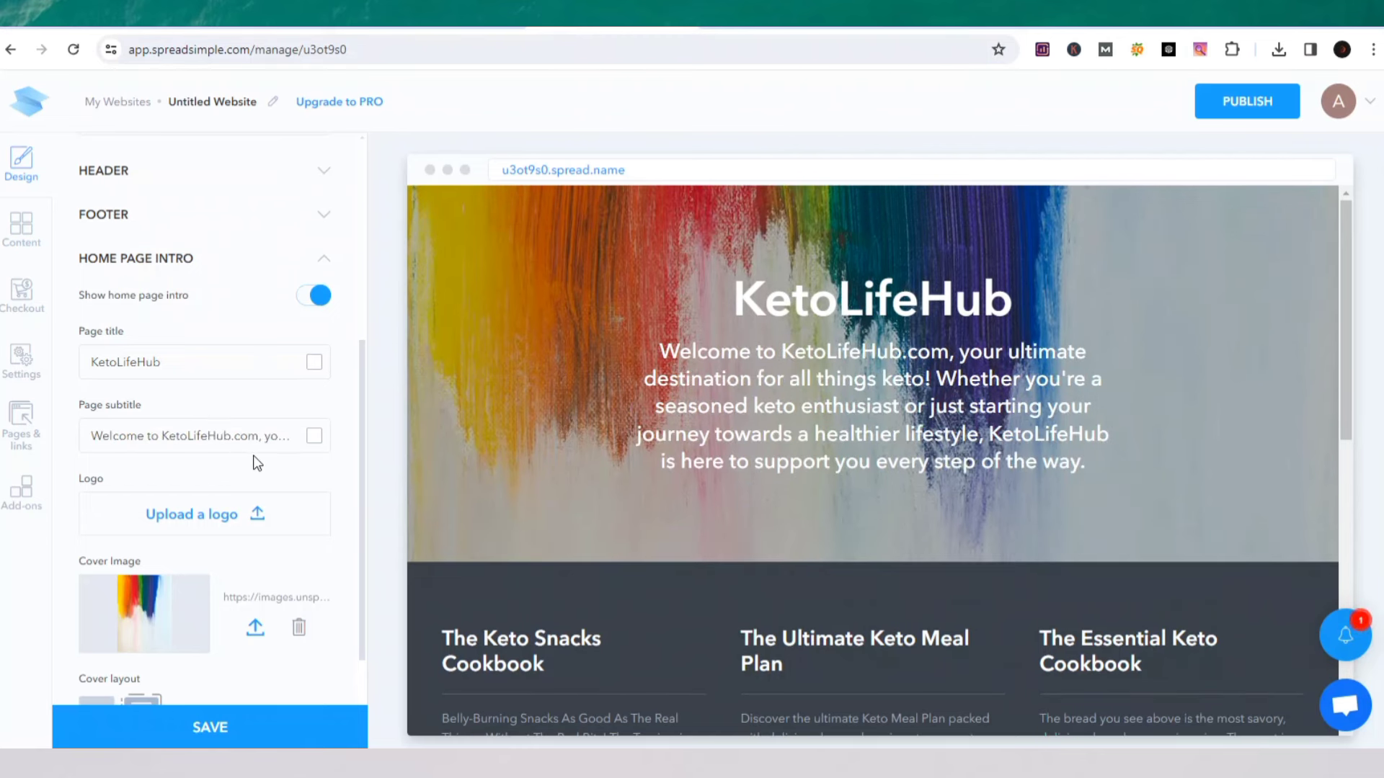
# - Upload the keto food JPG from Downloads as the home page cover image
pyautogui.scroll(-2, 173, 483)
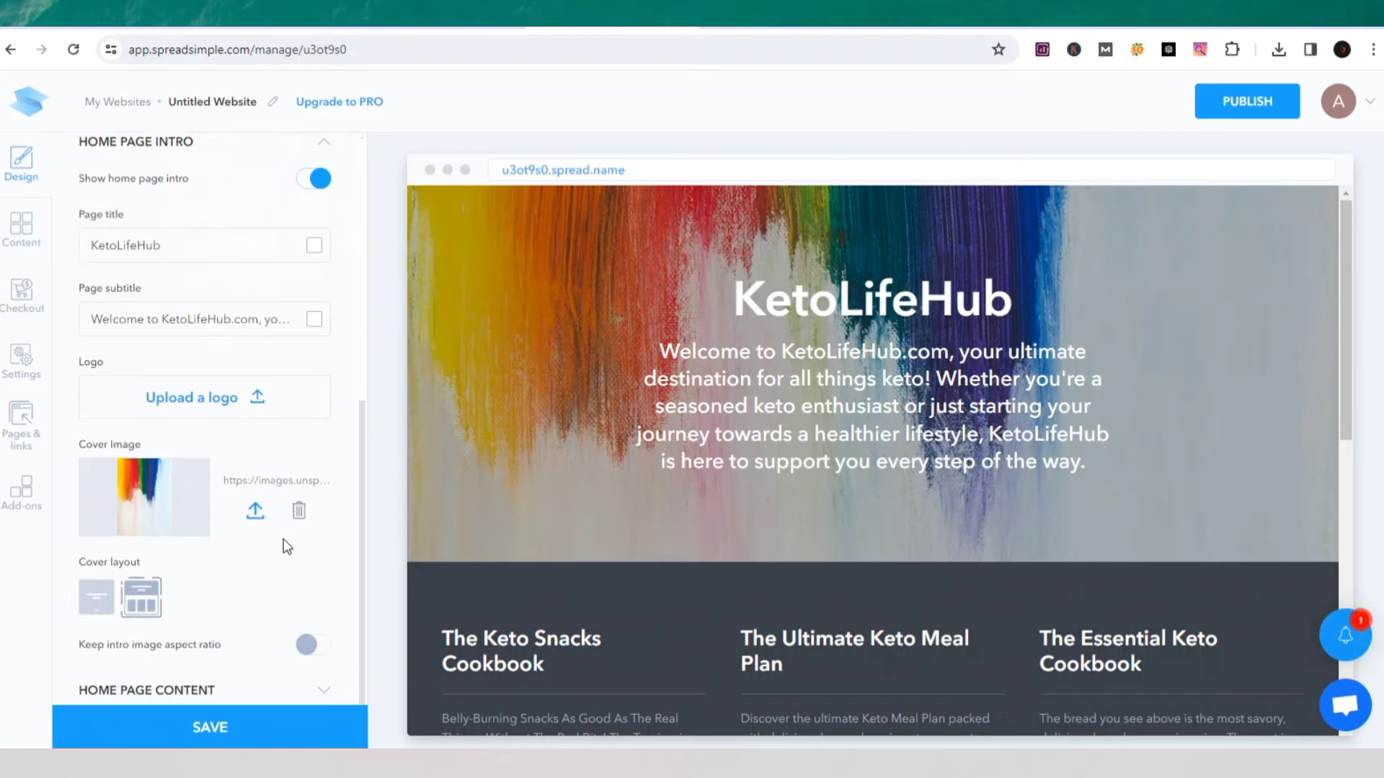
pyautogui.click(254, 513)
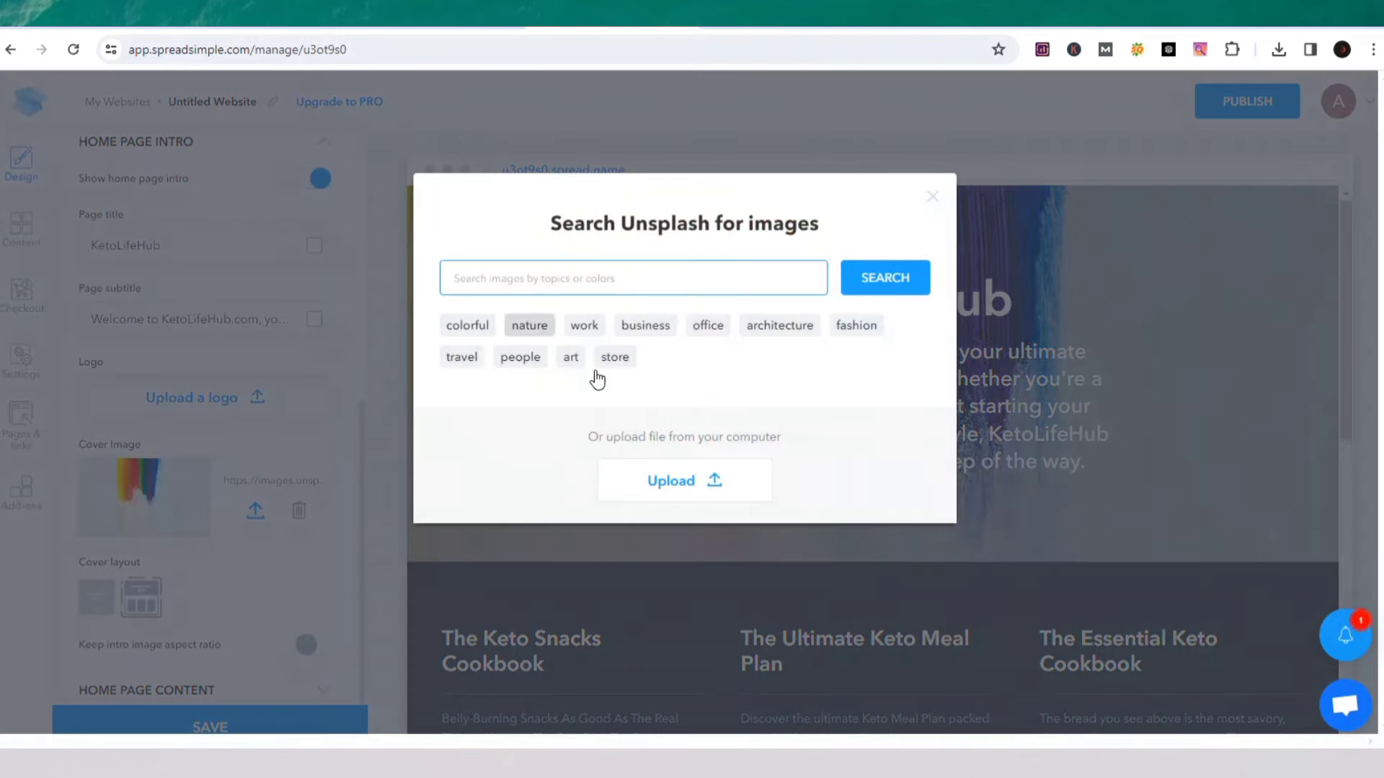
pyautogui.click(685, 480)
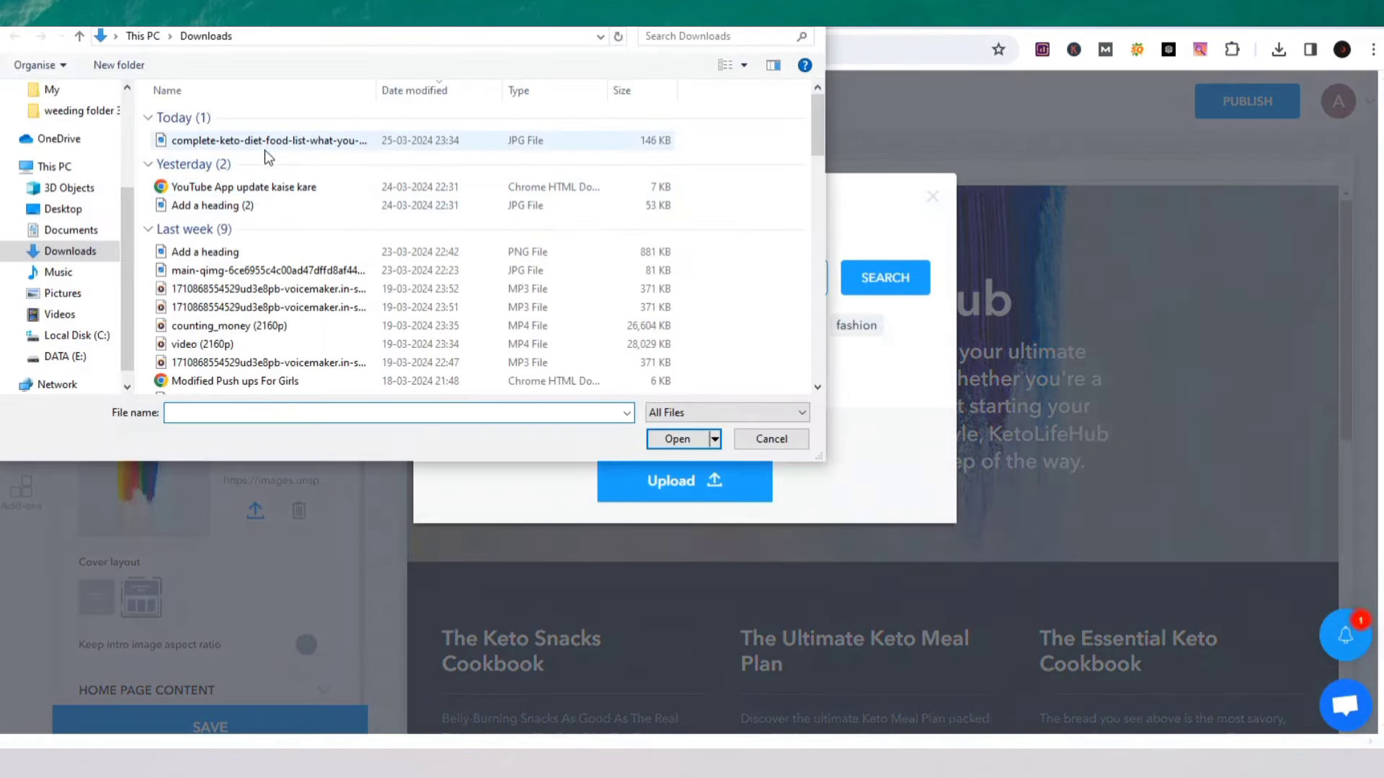
pyautogui.click(265, 143)
pyautogui.click(676, 439)
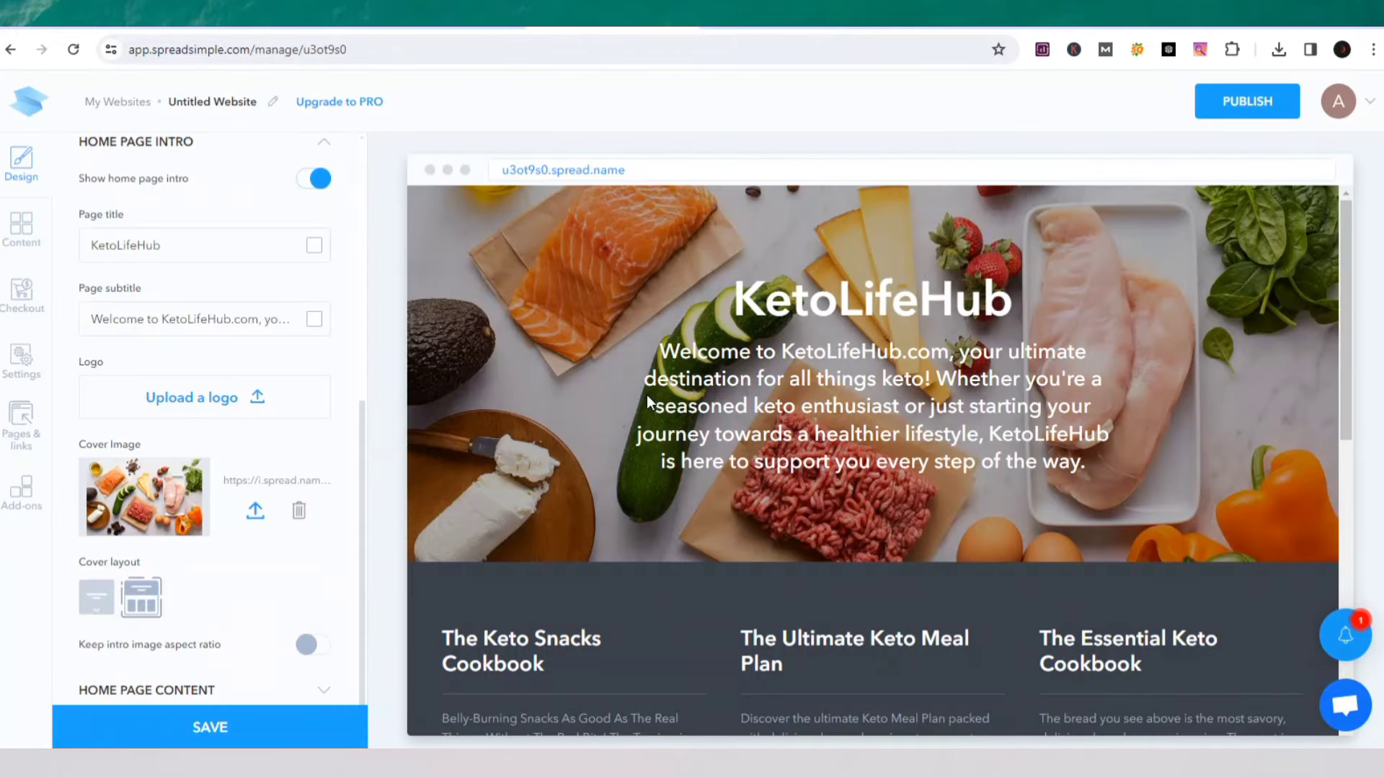
# - Enter 'Recommended Products' as the Home Page Content description
pyautogui.scroll(-5, 646, 401)
pyautogui.scroll(-6, 646, 395)
pyautogui.scroll(2, 646, 396)
pyautogui.scroll(5, 646, 397)
pyautogui.scroll(-1, 163, 279)
pyautogui.click(261, 661)
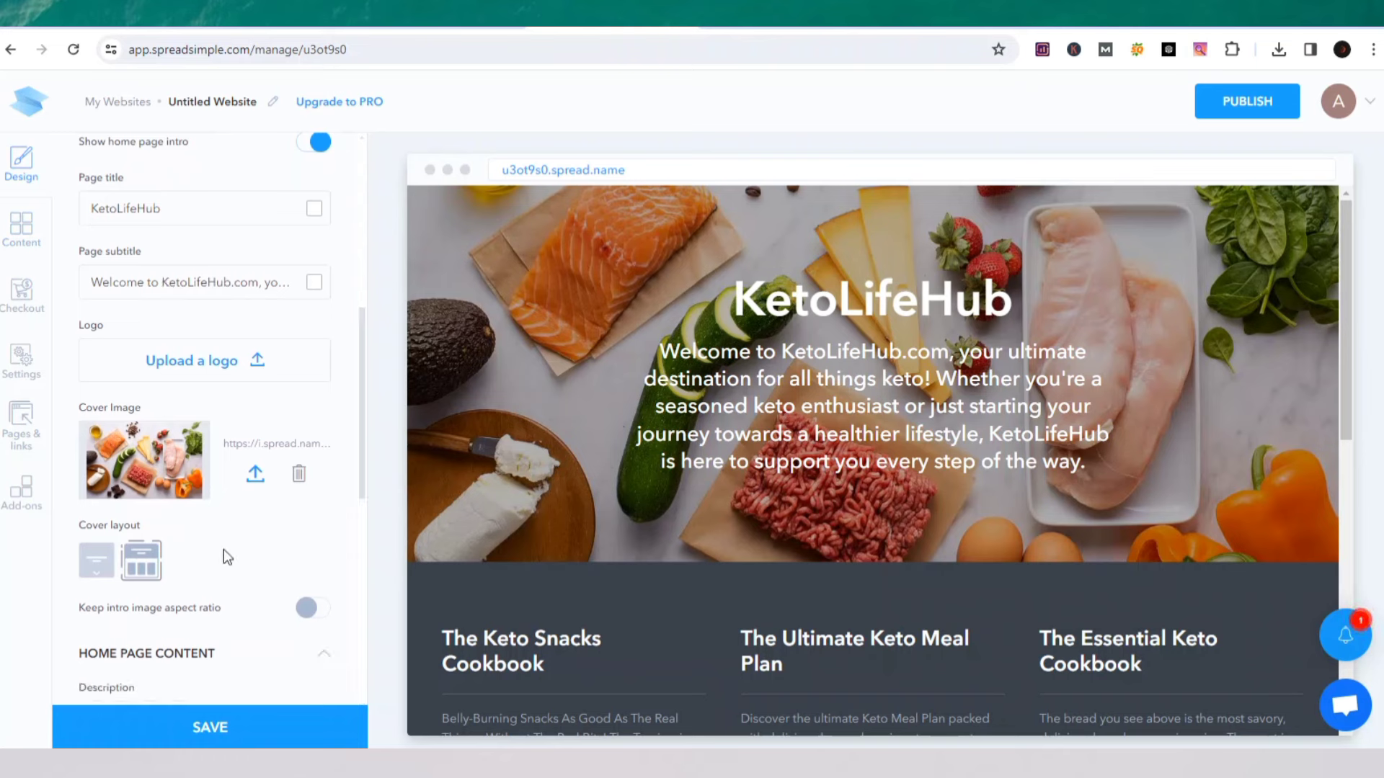
pyautogui.scroll(-3, 223, 550)
pyautogui.click(129, 516)
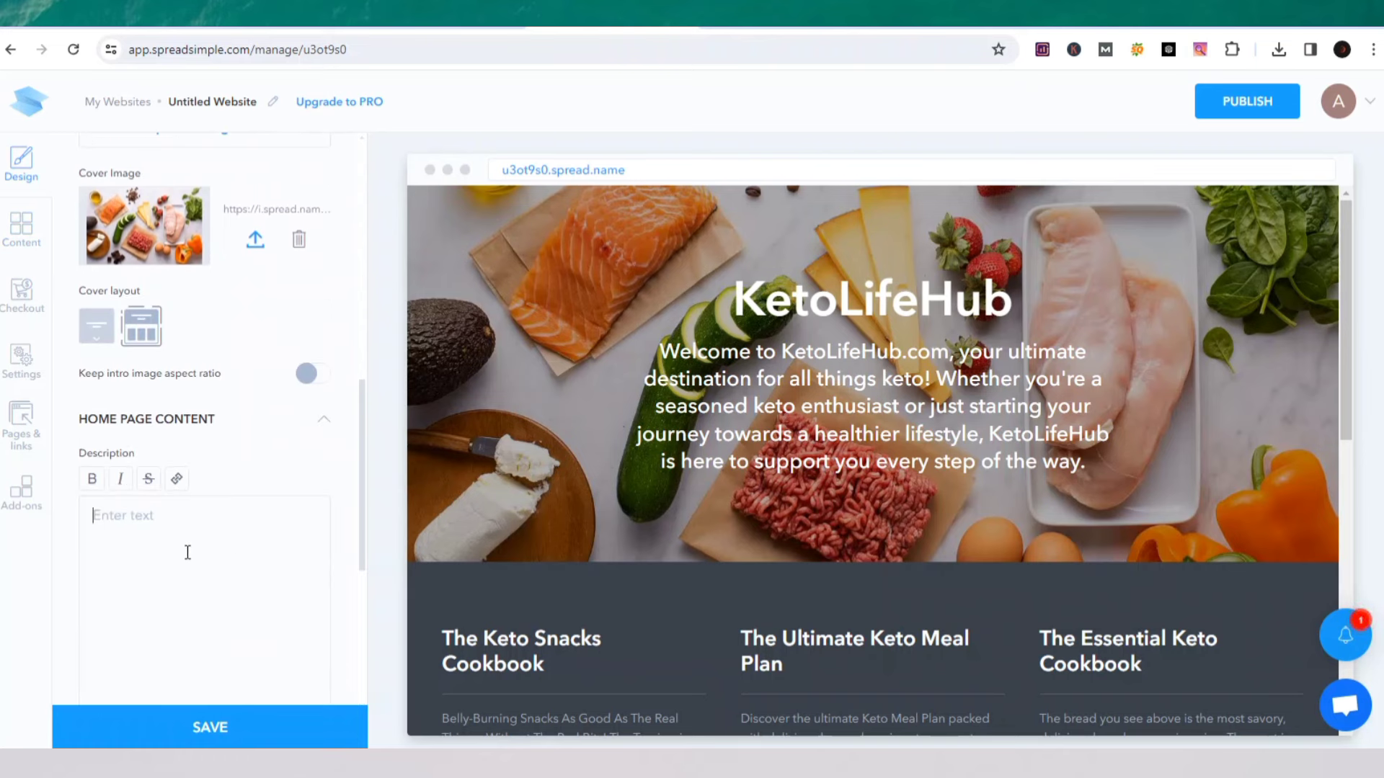
pyautogui.write('Rec')
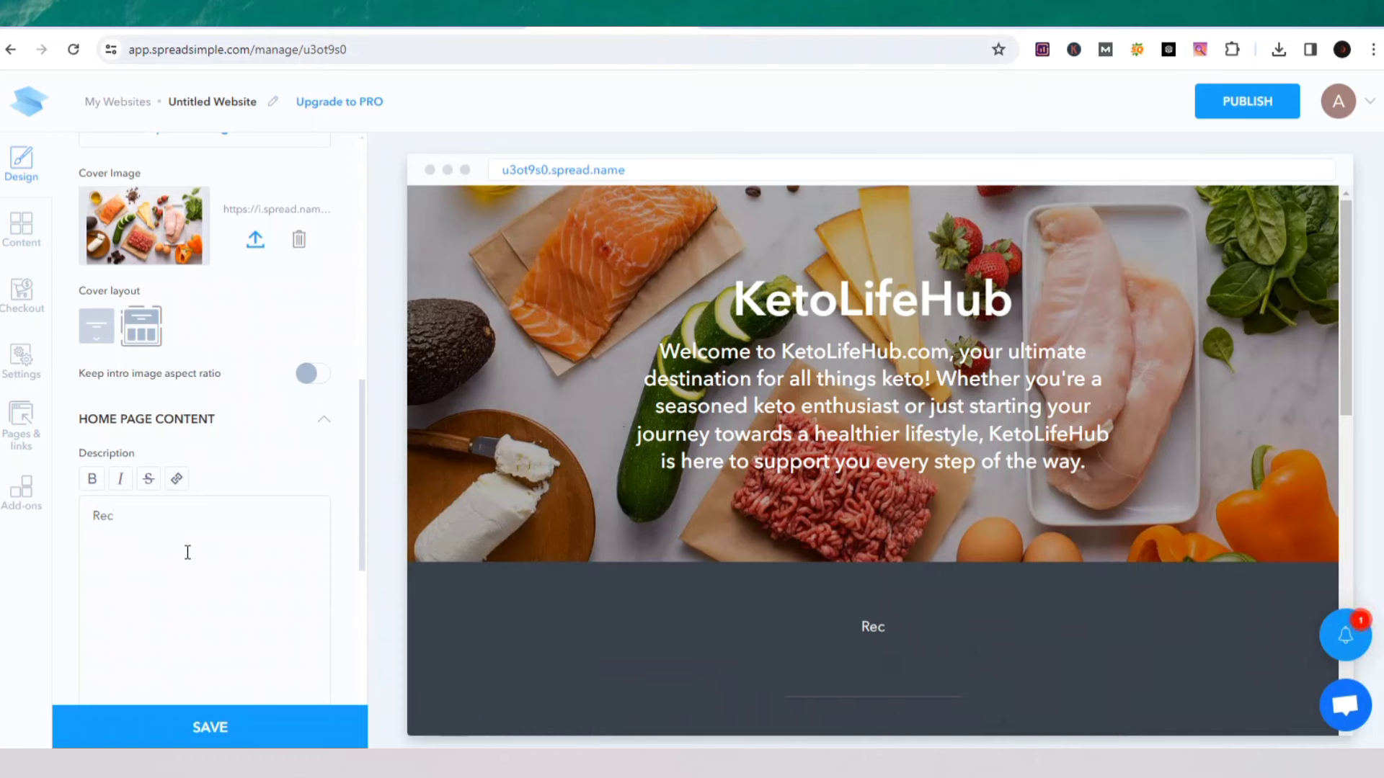
pyautogui.write('omm')
pyautogui.write('ended ')
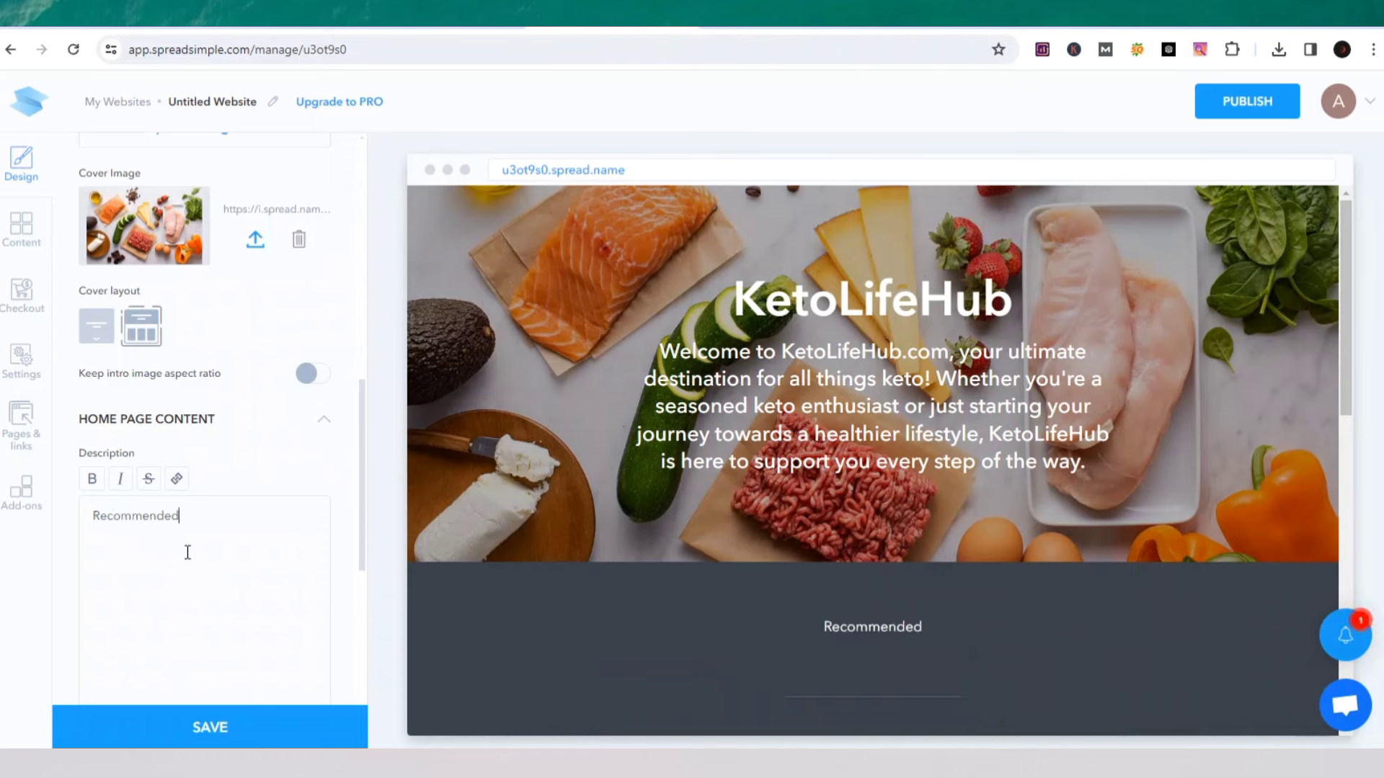
pyautogui.write('Produ')
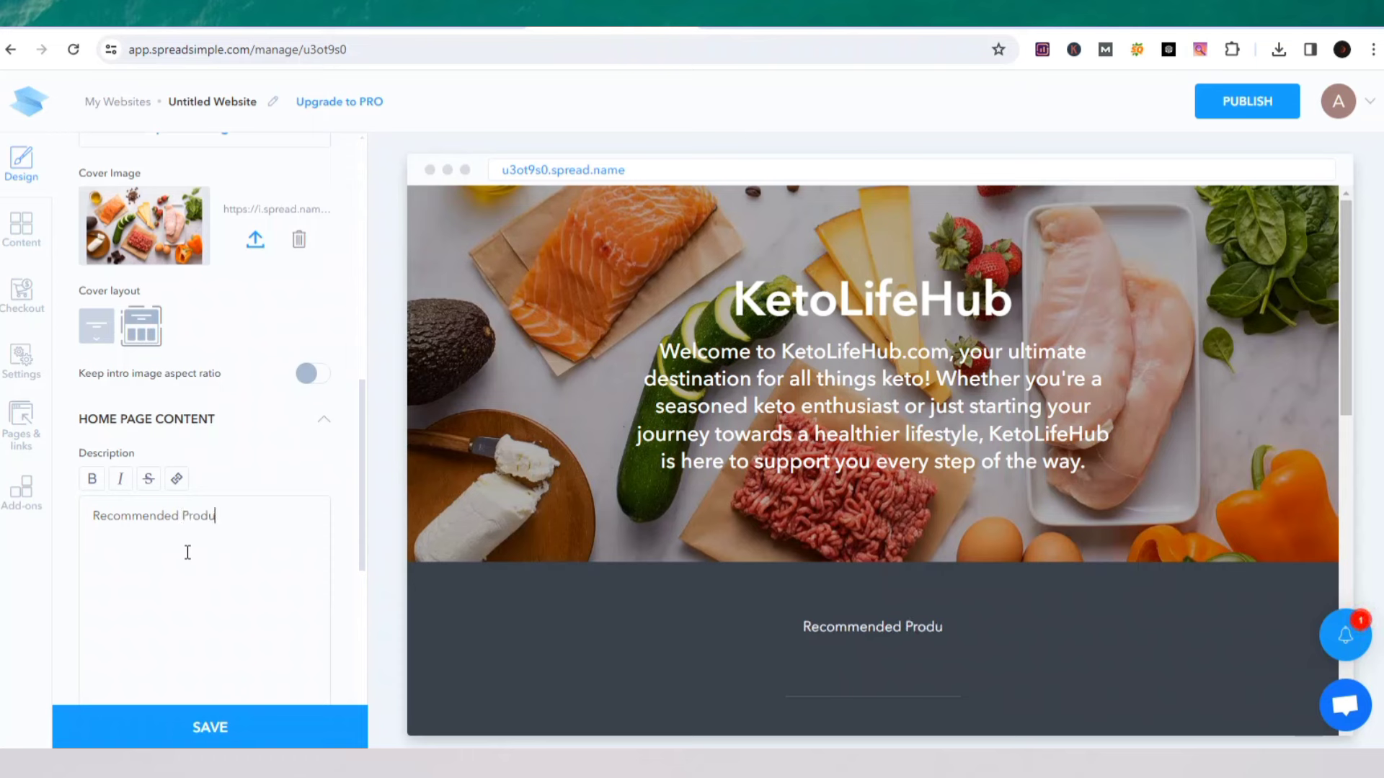
pyautogui.write('cts')
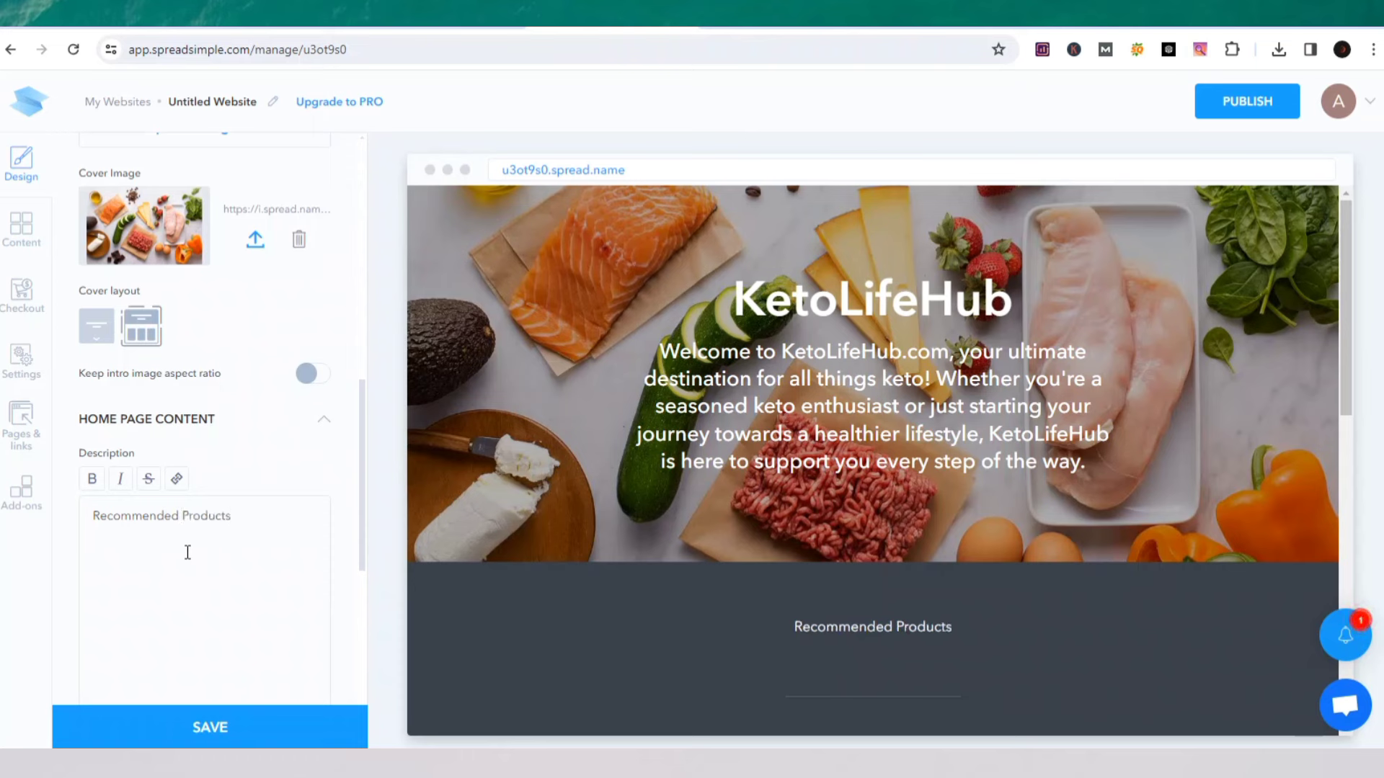
# - Make the 'Recommended Products' text bold and collapse the Home Page Content section
pyautogui.hotkey('ctrl', 'a')
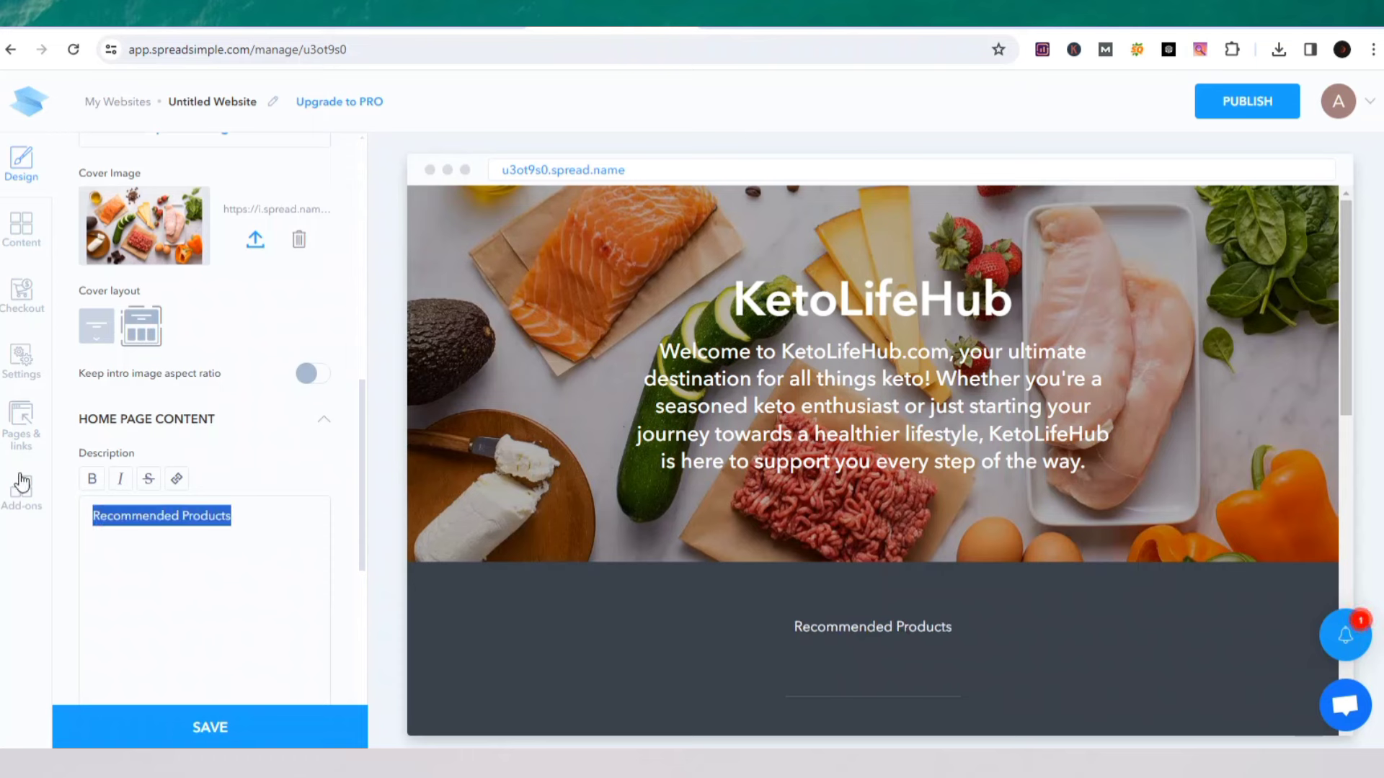
pyautogui.click(90, 480)
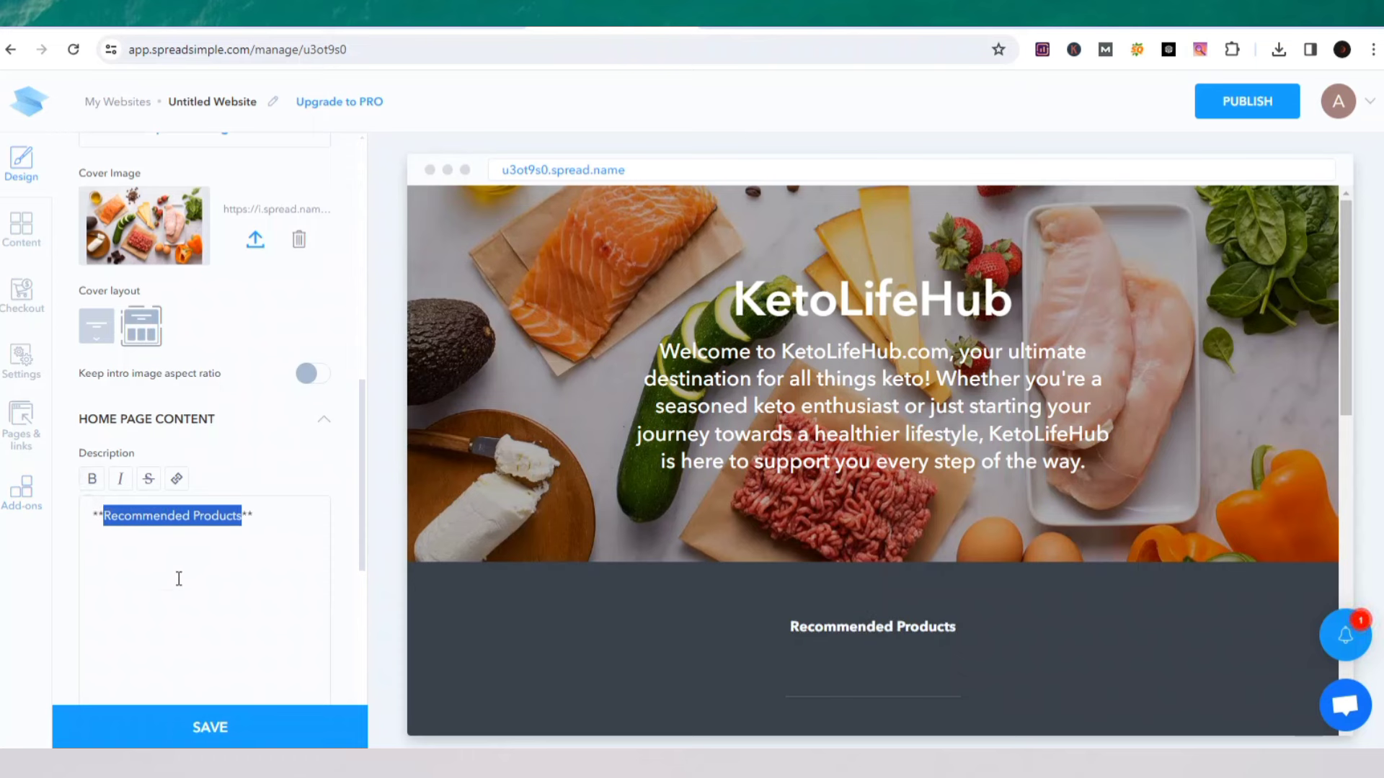
pyautogui.scroll(-3, 176, 576)
pyautogui.scroll(-4, 180, 587)
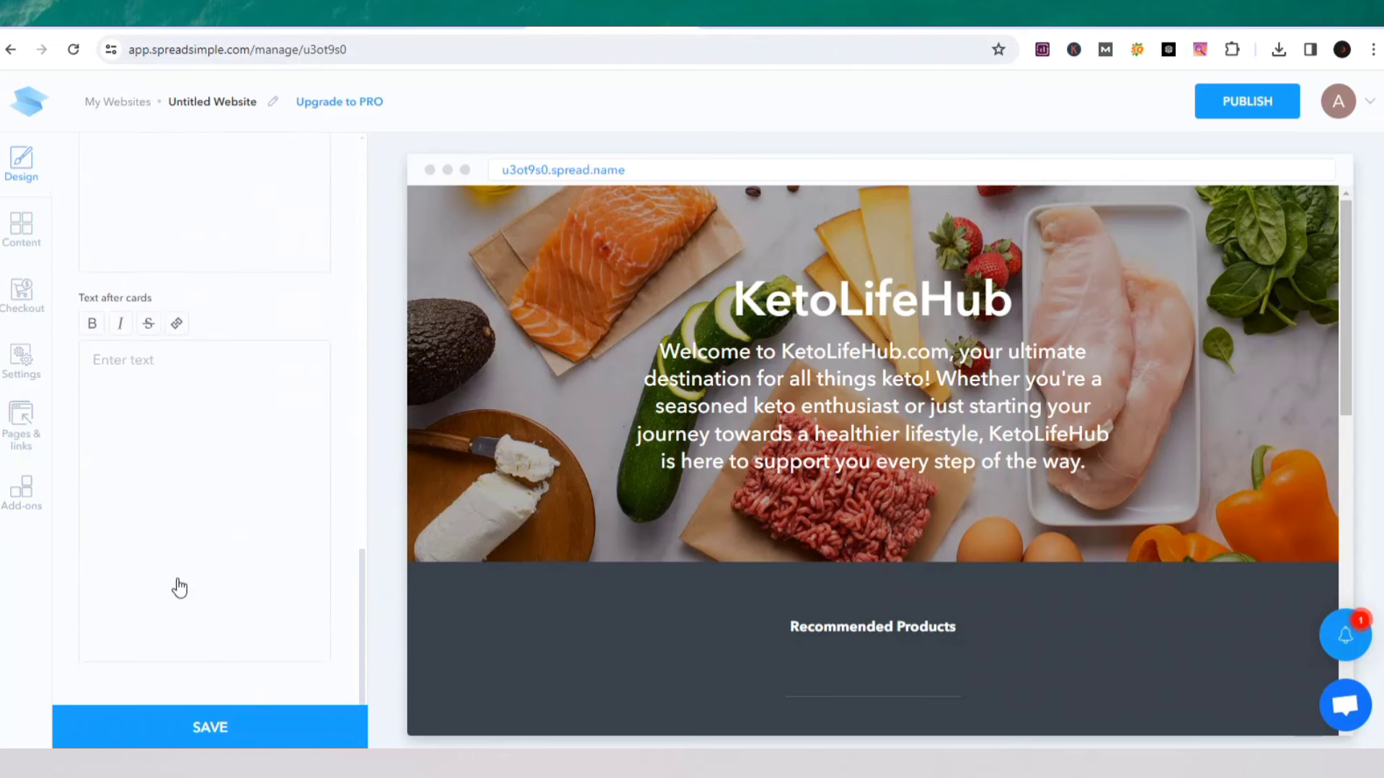
pyautogui.scroll(7, 180, 587)
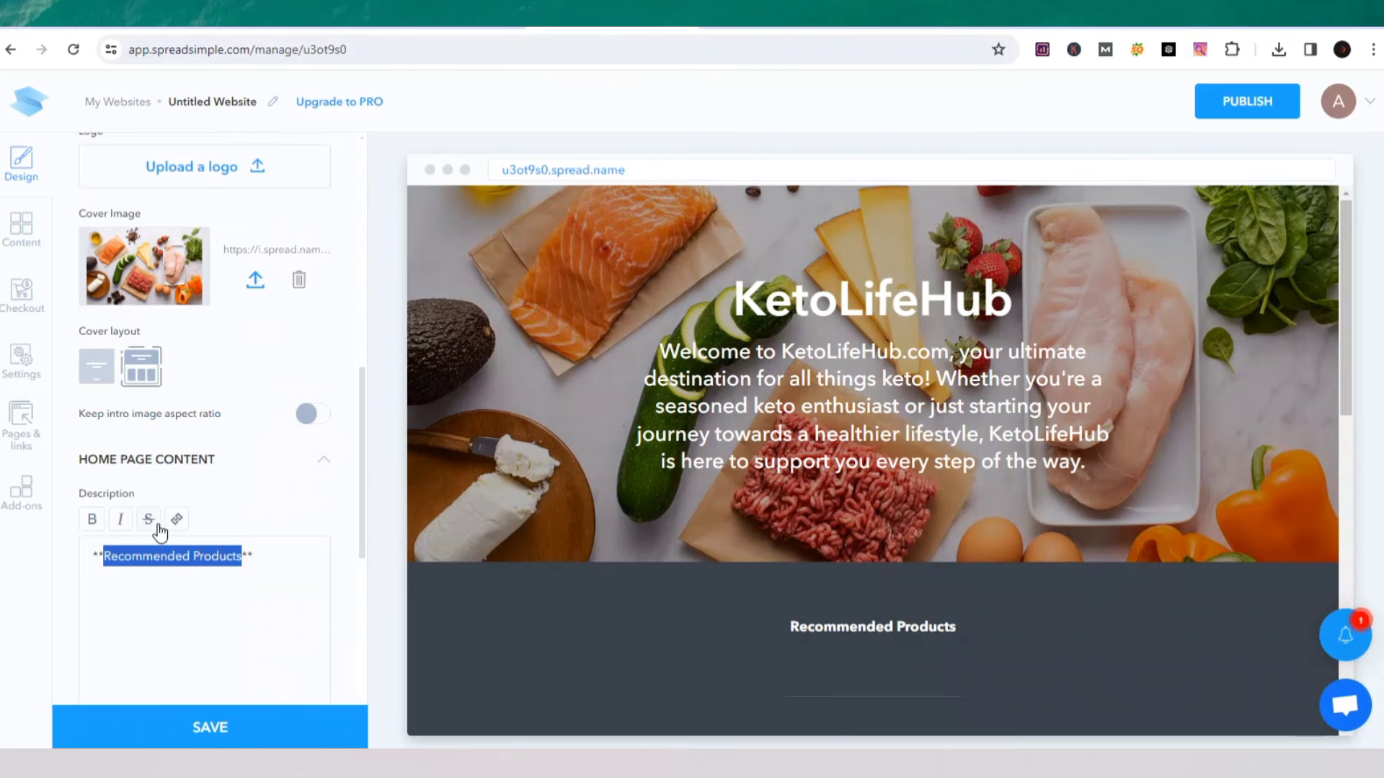
pyautogui.click(307, 468)
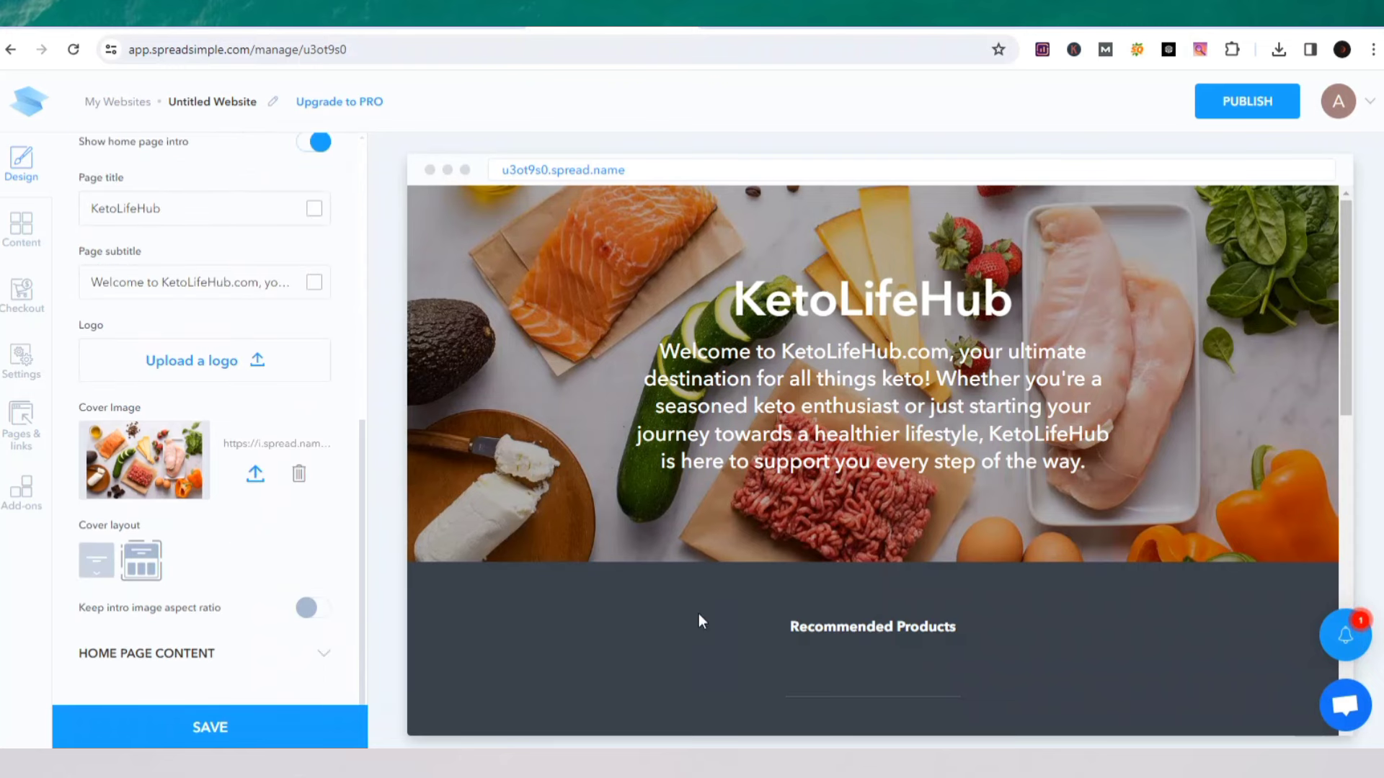
# - Pick the white theme circle and check the preview for the white page background
pyautogui.scroll(-5, 698, 613)
pyautogui.scroll(3, 698, 613)
pyautogui.scroll(-2, 699, 612)
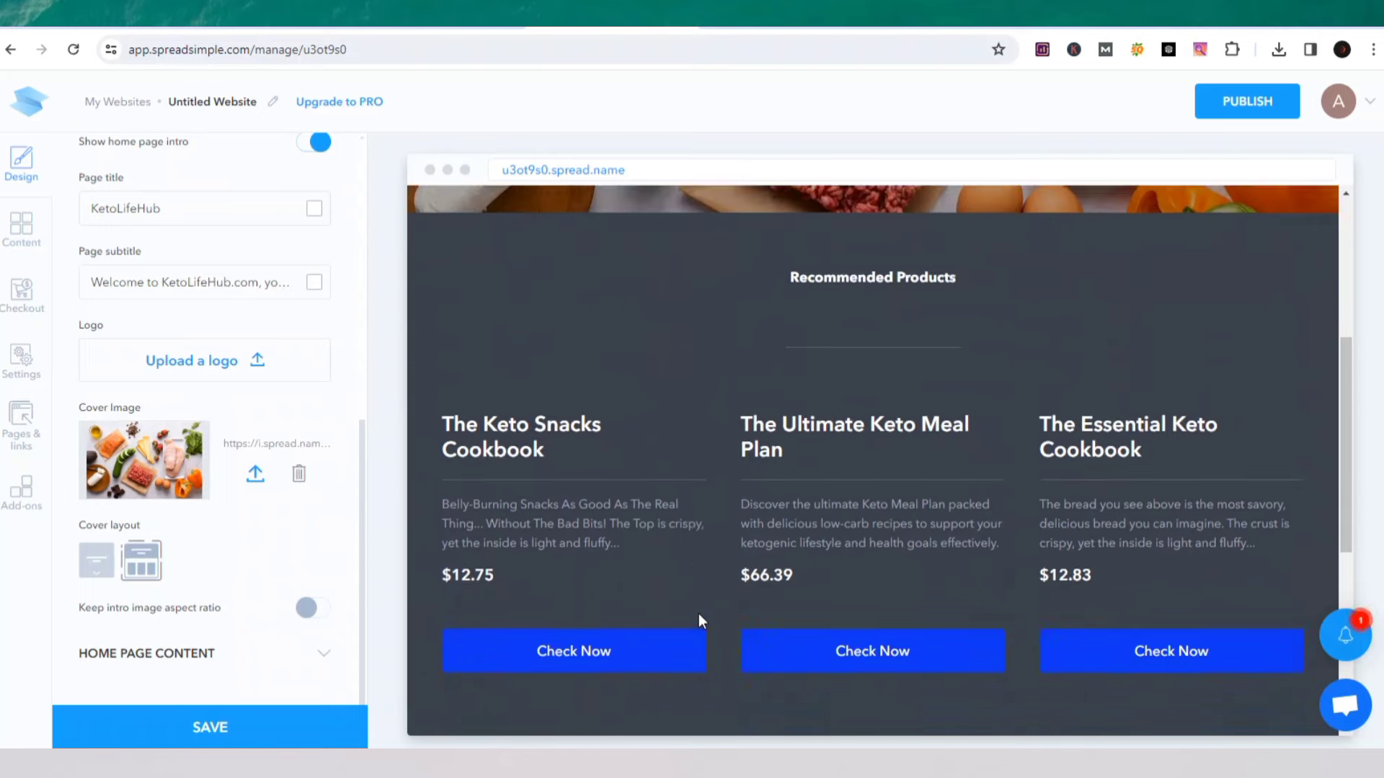
pyautogui.scroll(-5, 699, 613)
pyautogui.scroll(10, 699, 613)
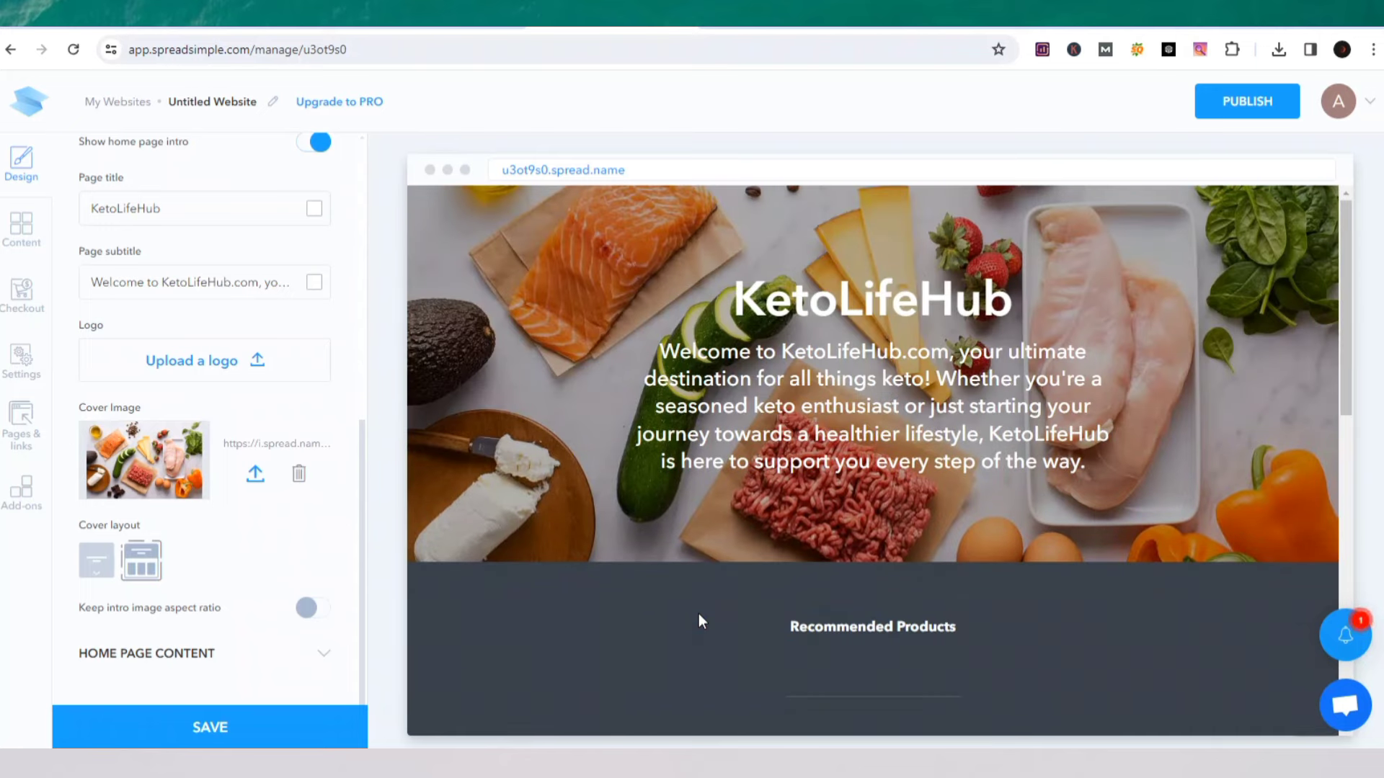
pyautogui.scroll(5, 325, 319)
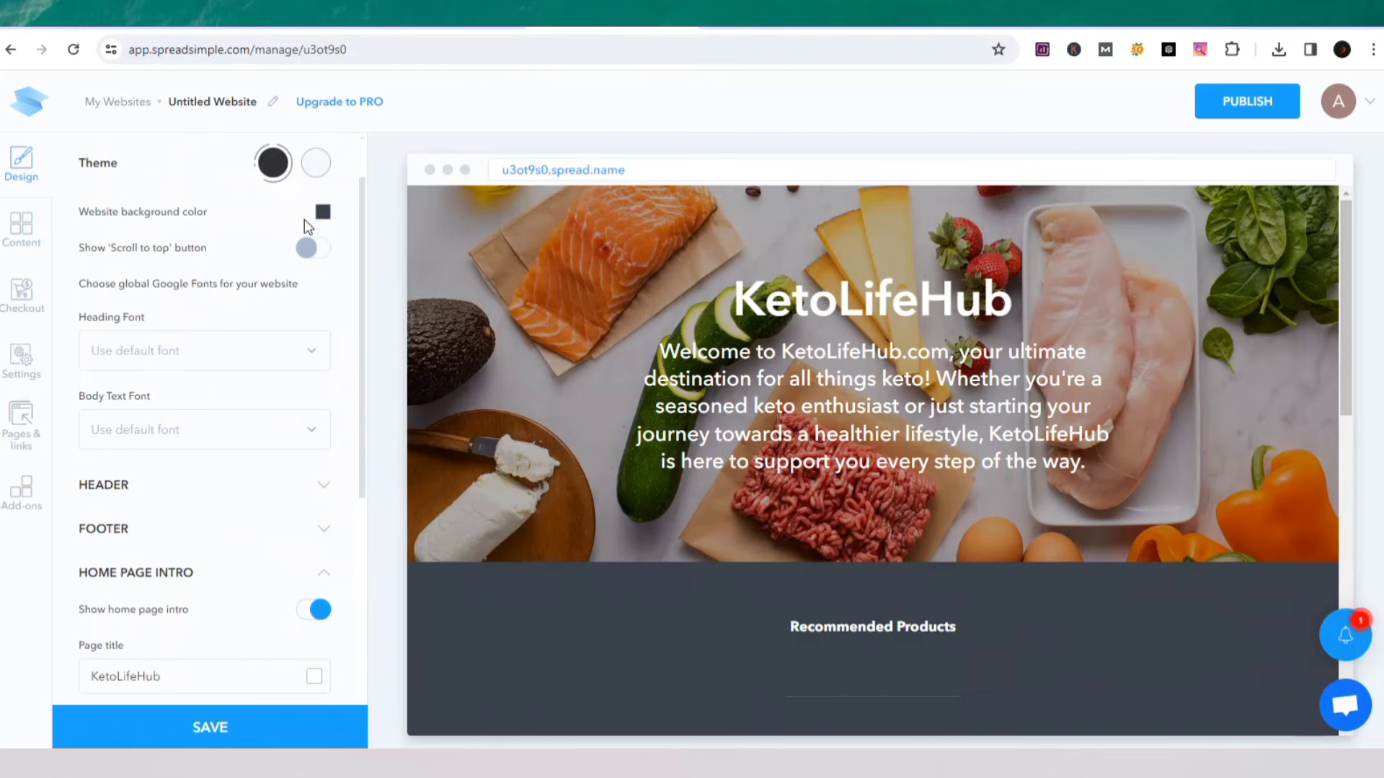
pyautogui.click(315, 164)
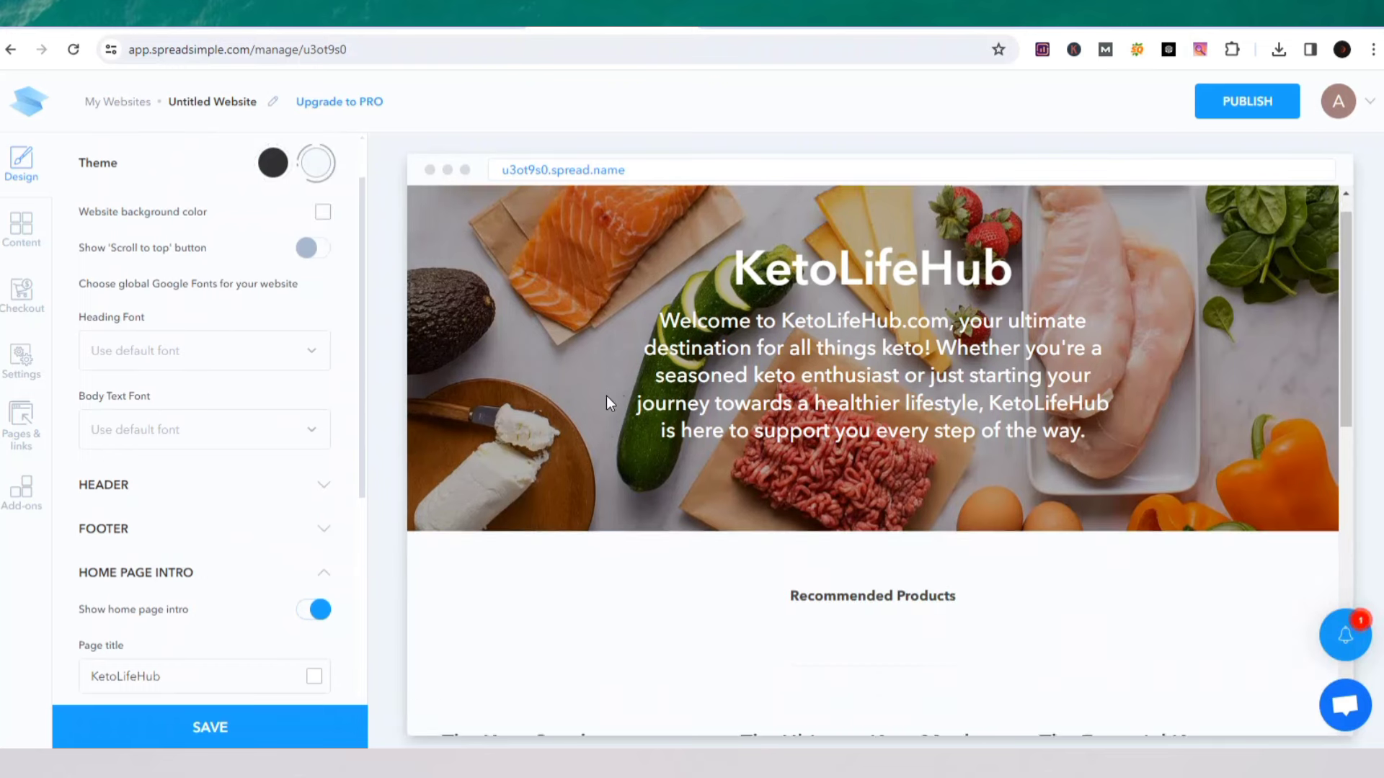
pyautogui.scroll(-5, 607, 396)
pyautogui.scroll(-2, 607, 395)
pyautogui.scroll(-8, 607, 396)
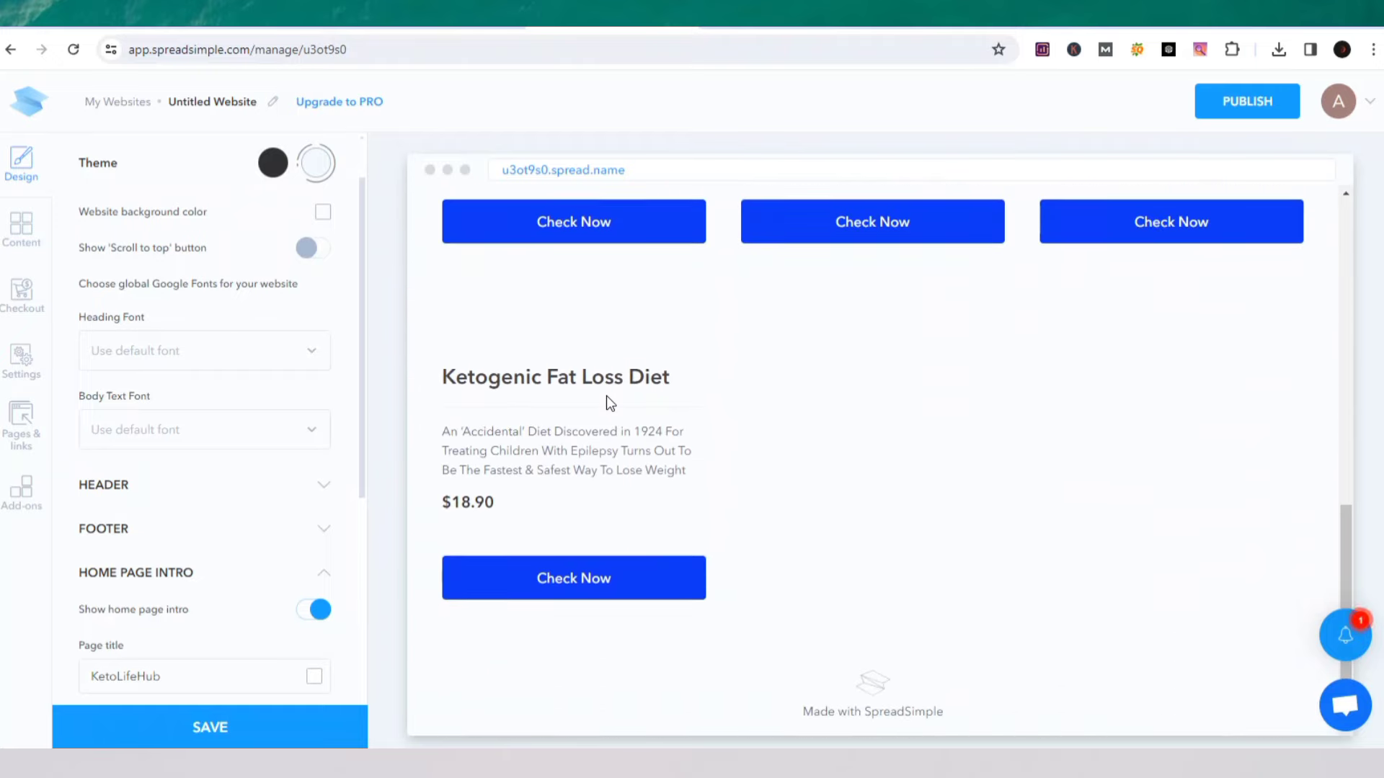
pyautogui.scroll(2, 607, 395)
pyautogui.scroll(-10, 607, 396)
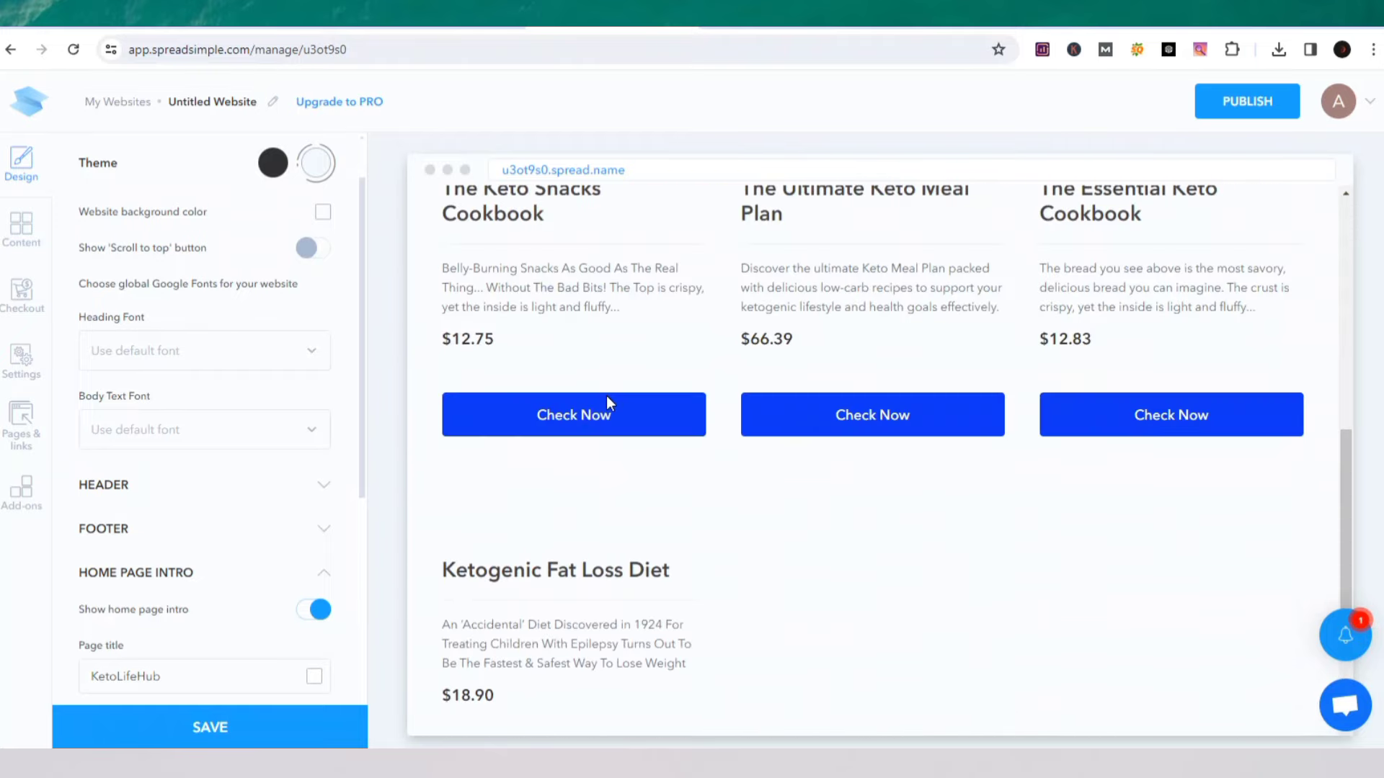
pyautogui.scroll(-2, 607, 395)
pyautogui.scroll(10, 607, 396)
pyautogui.scroll(3, 606, 395)
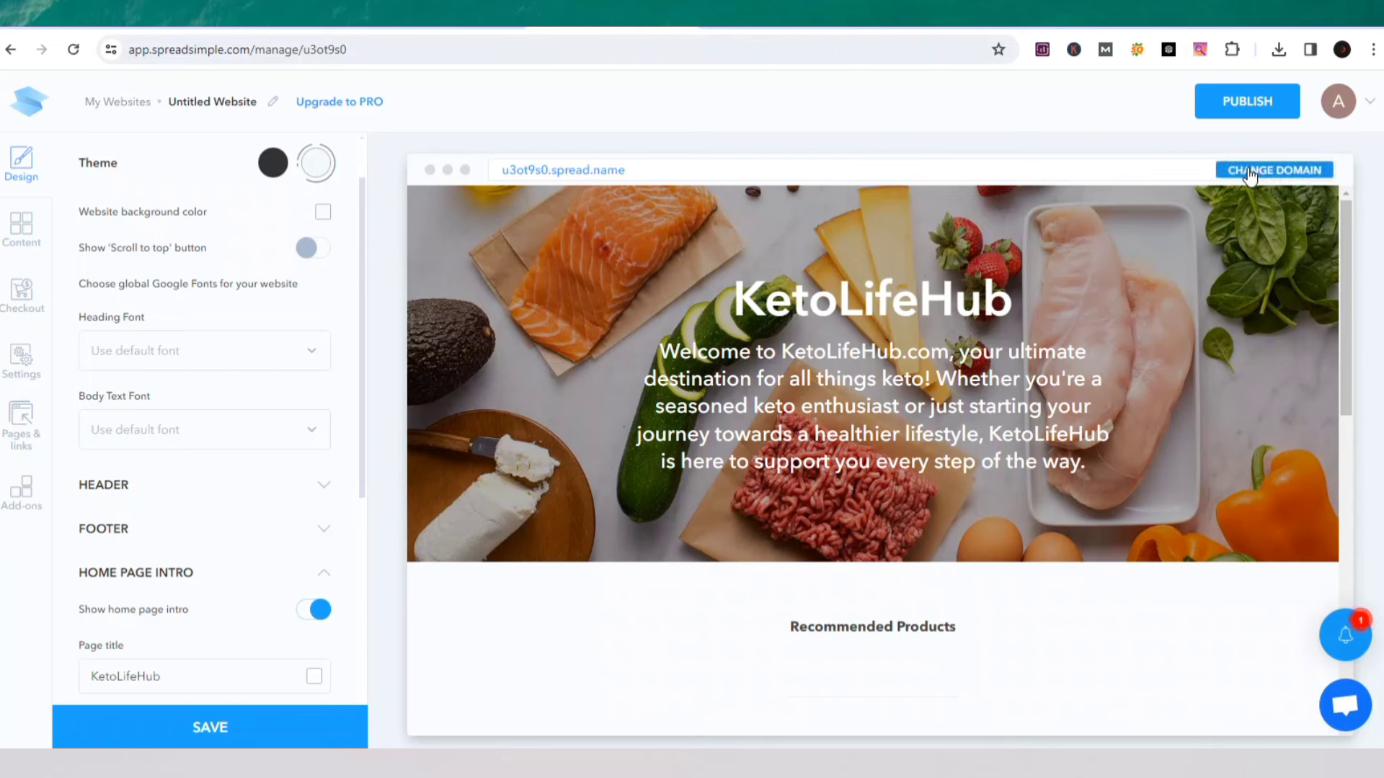
# - Try changing the site's subdomain to the suggested 'ketoplanes' and save it
pyautogui.click(1251, 173)
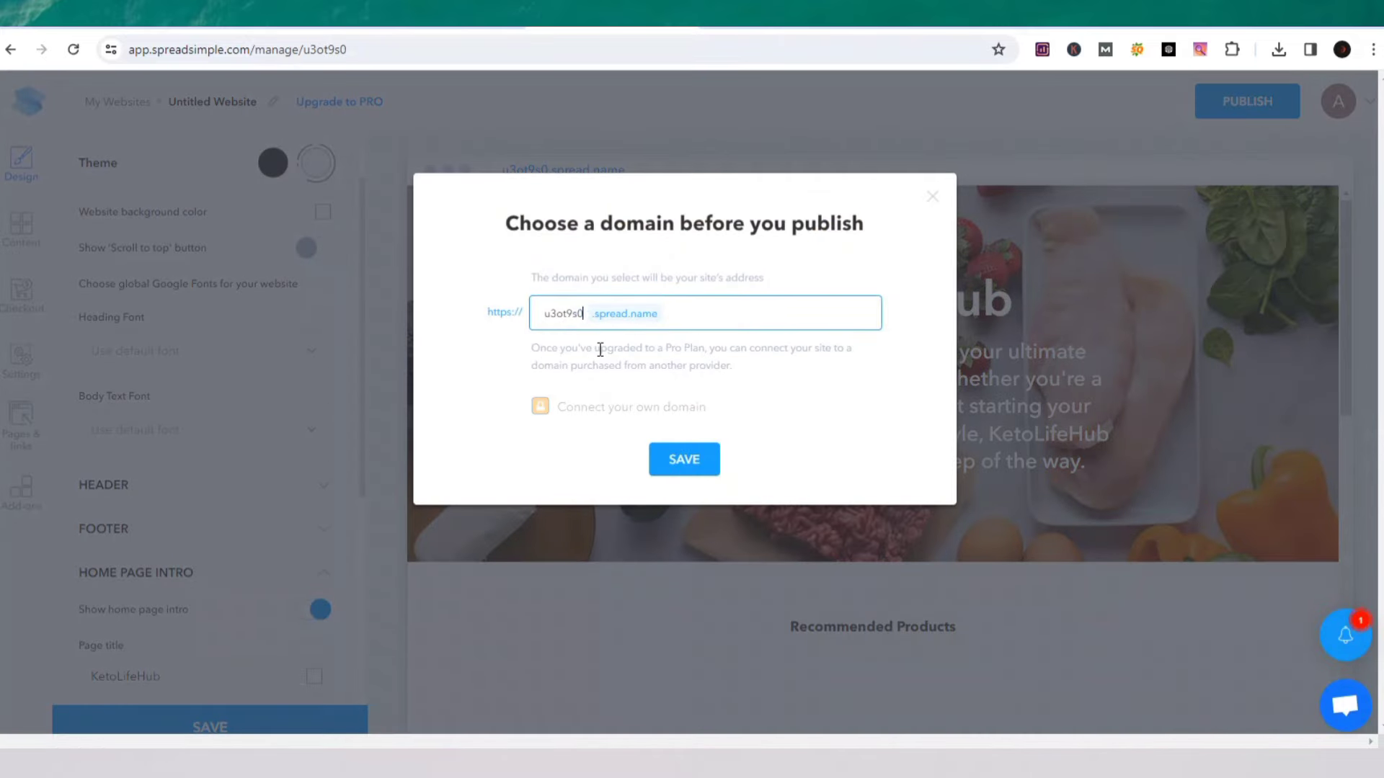
pyautogui.press('BackSpace')
pyautogui.press('BackSpace')
pyautogui.press('BackSpace')
pyautogui.press('BackSpace')
pyautogui.press('BackSpace')
pyautogui.press('BackSpace')
pyautogui.press('BackSpace')
pyautogui.write('ketop')
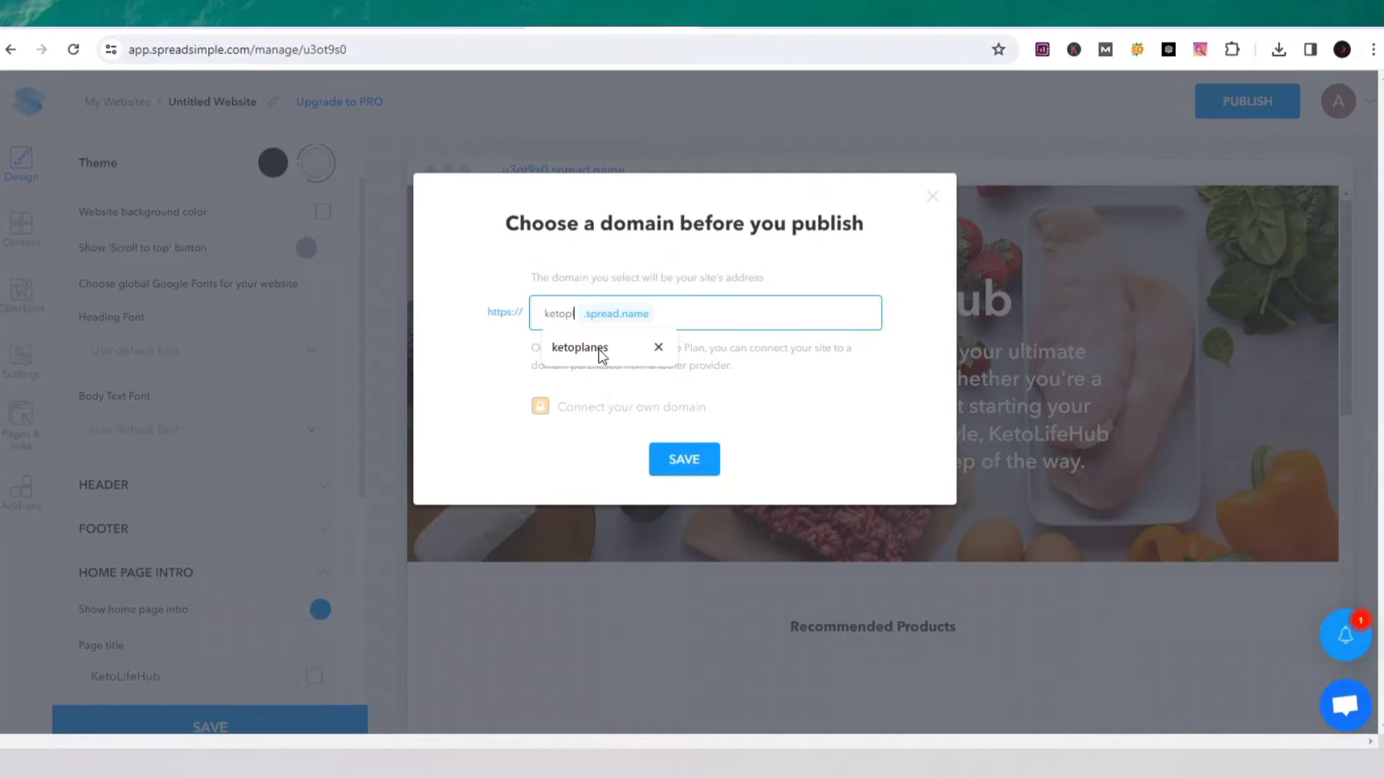
pyautogui.write('lan')
pyautogui.click(598, 349)
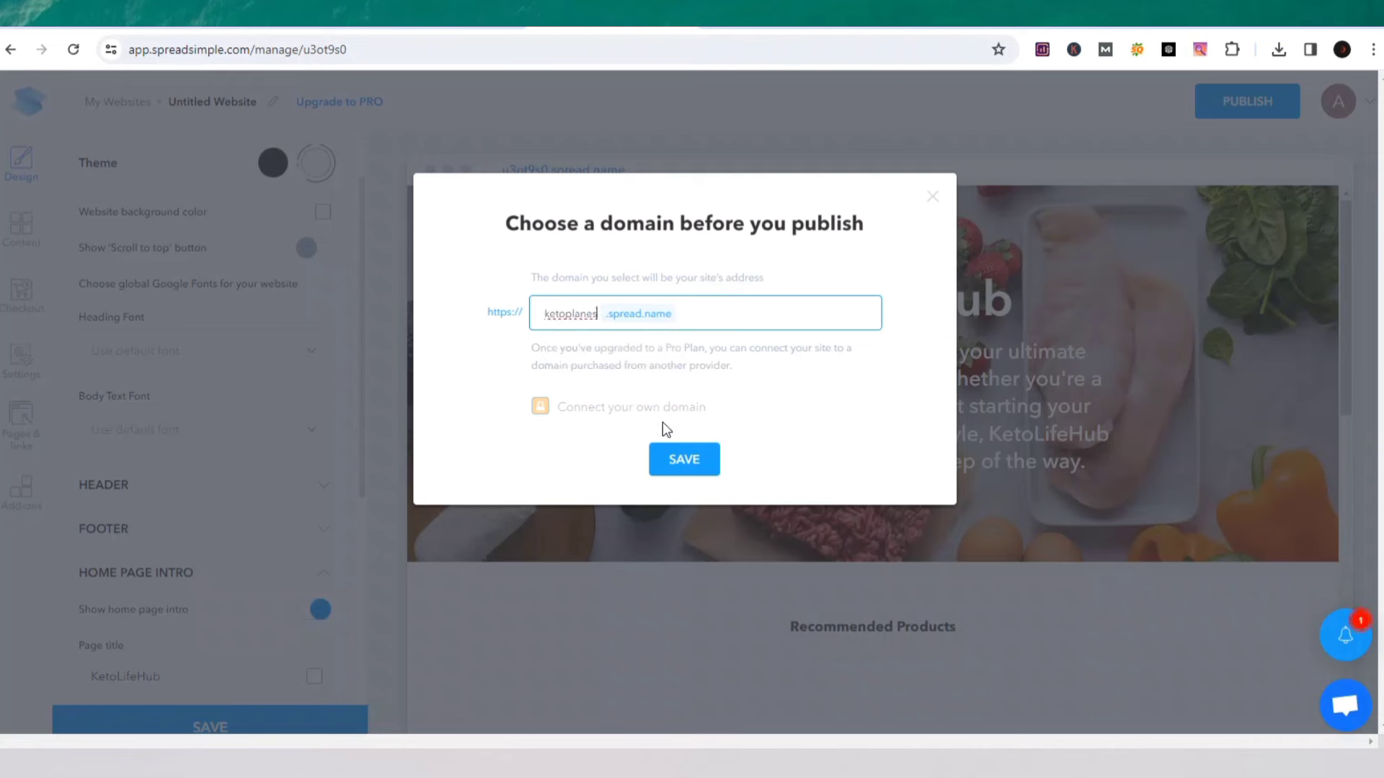
pyautogui.click(677, 459)
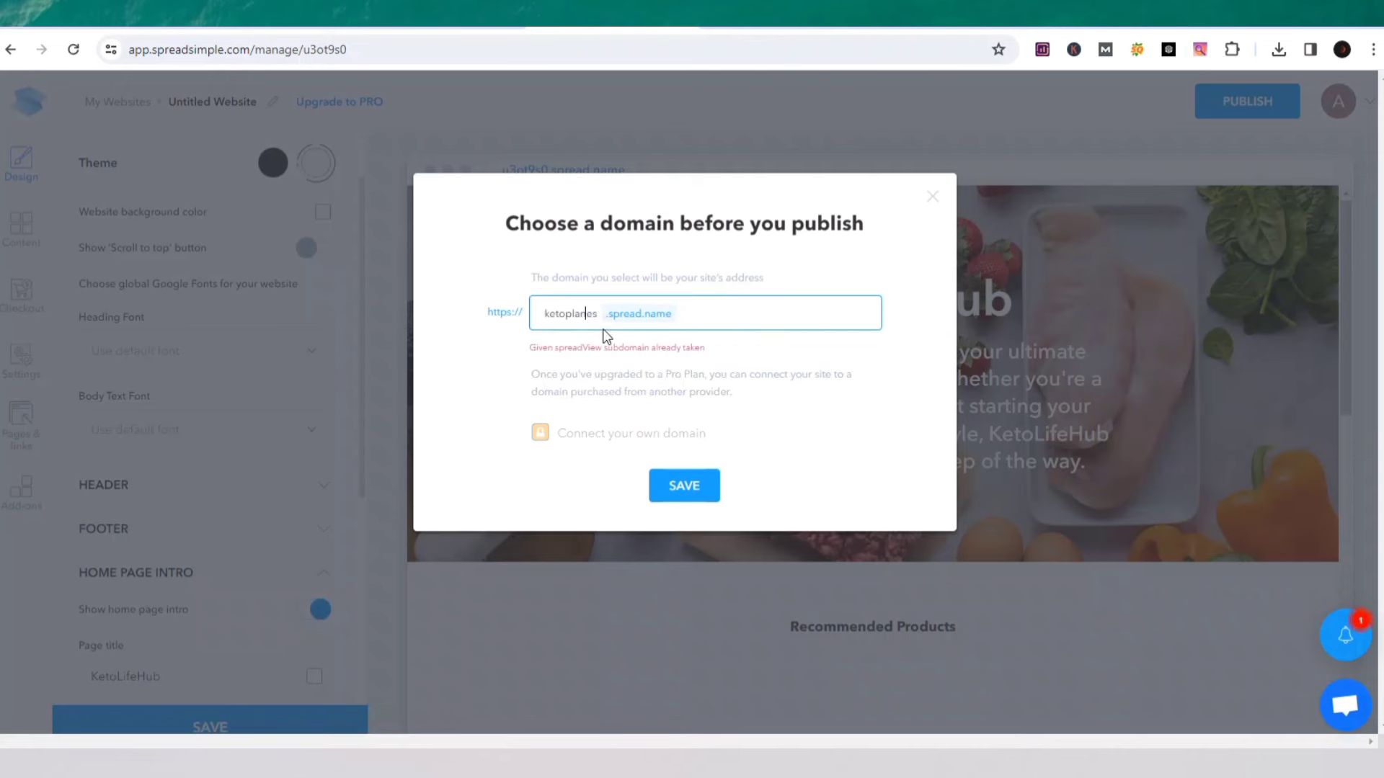
# - Switch the taken subdomain to 'ketoplafes', publish, and copy the site address into a new tab
pyautogui.press('BackSpace')
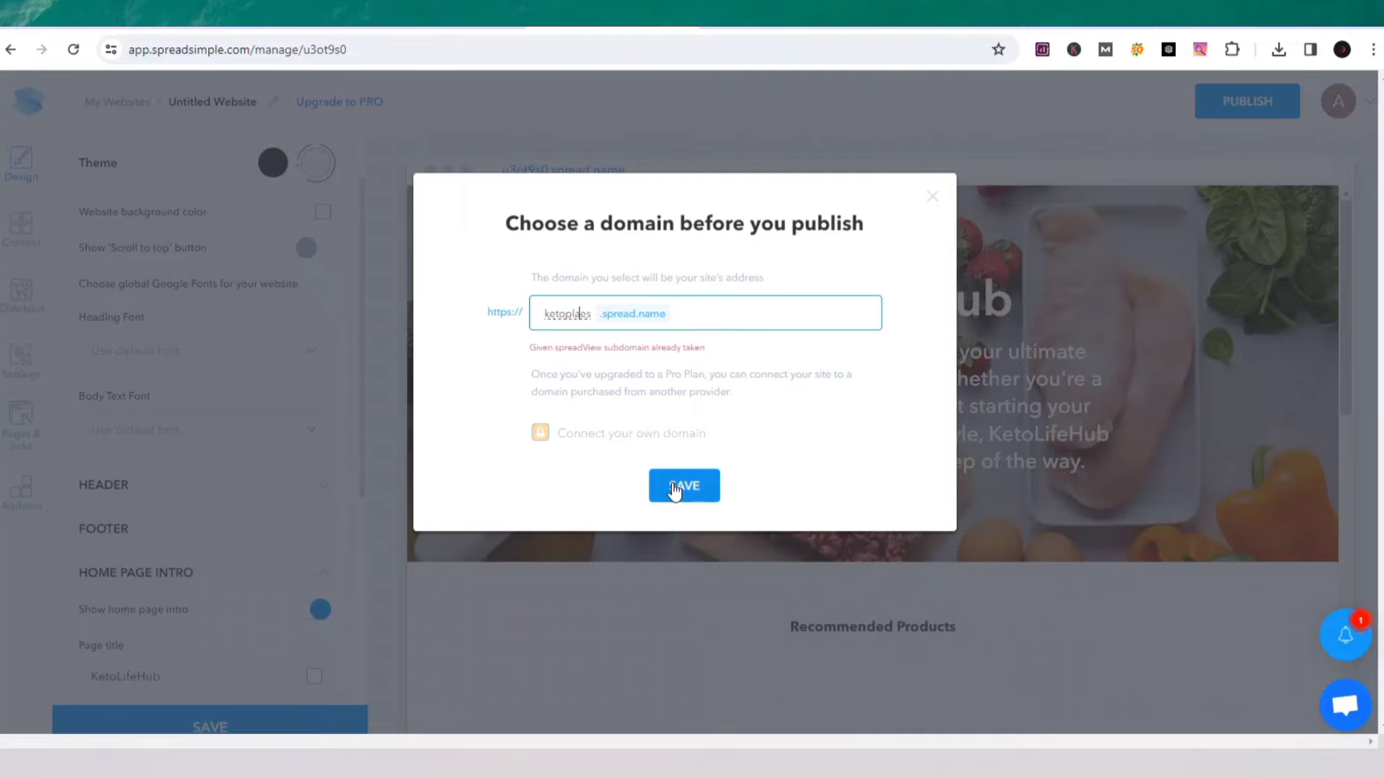
pyautogui.write('f')
pyautogui.press('Return')
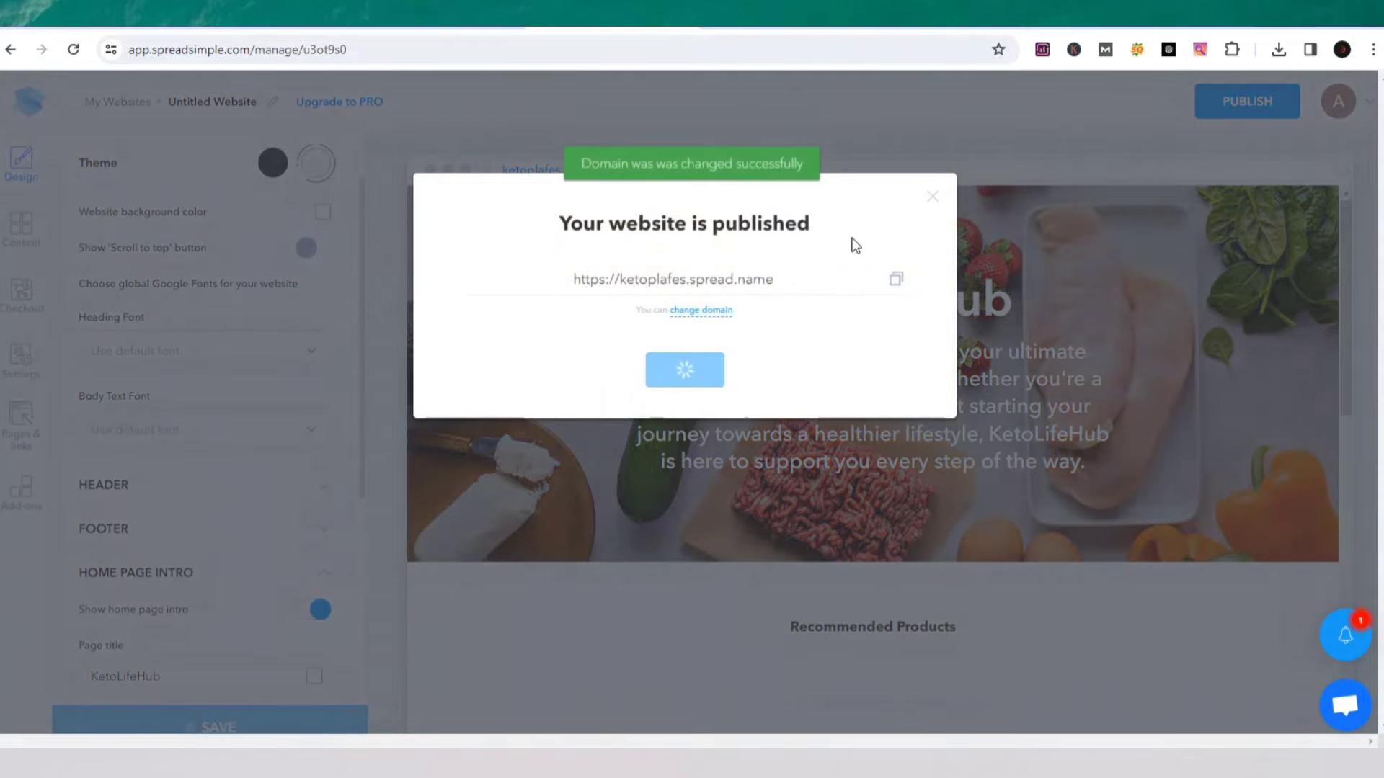
pyautogui.click(894, 284)
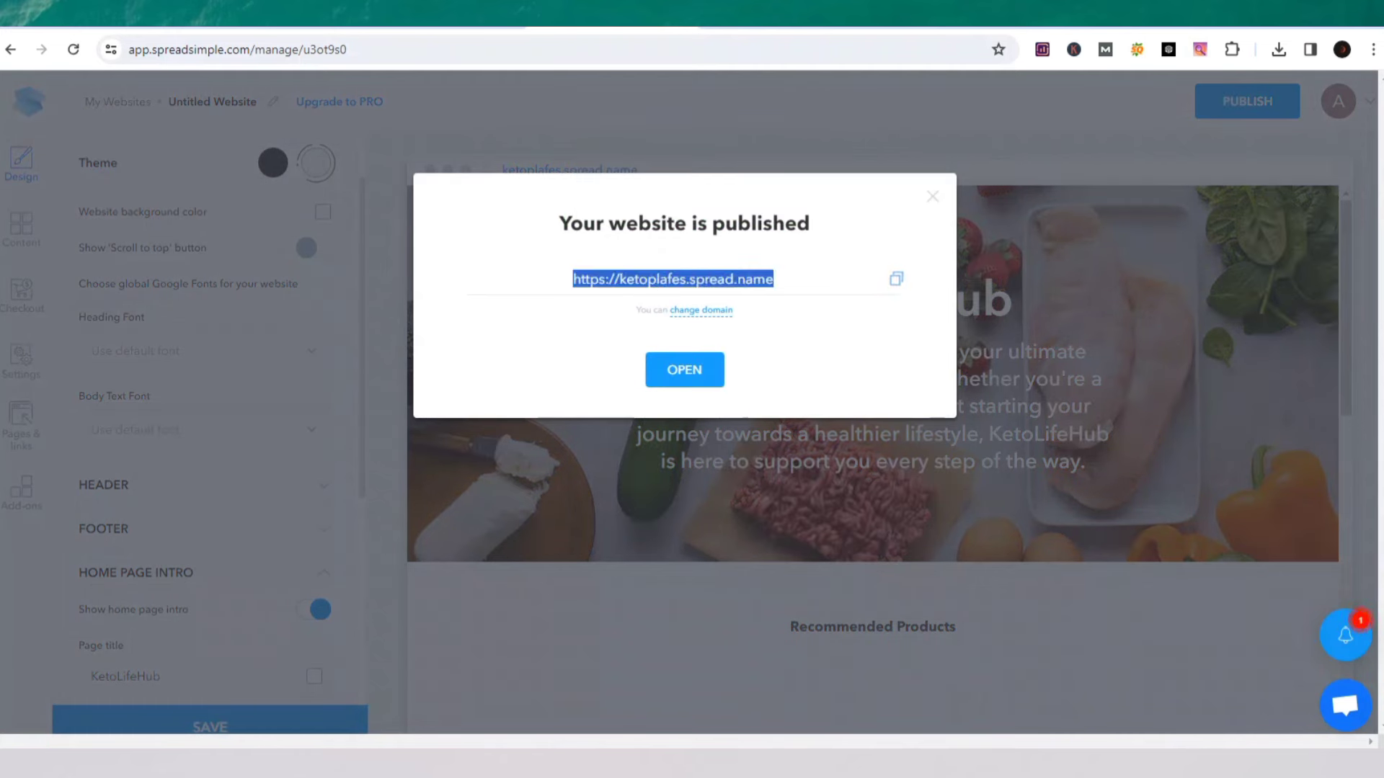
pyautogui.hotkey('ctrl', 't')
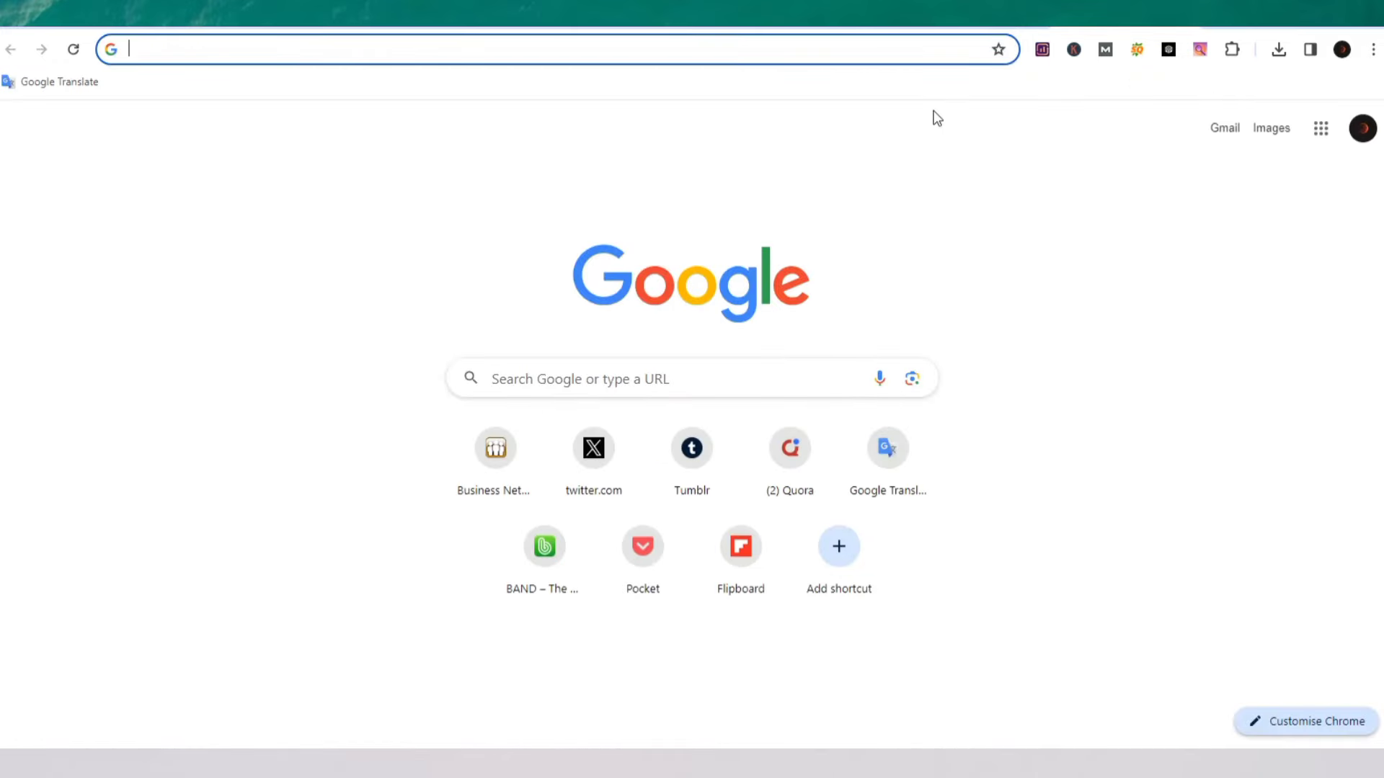
# - Load ketoplafes.spread.name and scroll through the hero and the four priced keto products
pyautogui.hotkey('ctrl', 'v')
pyautogui.press('Return')
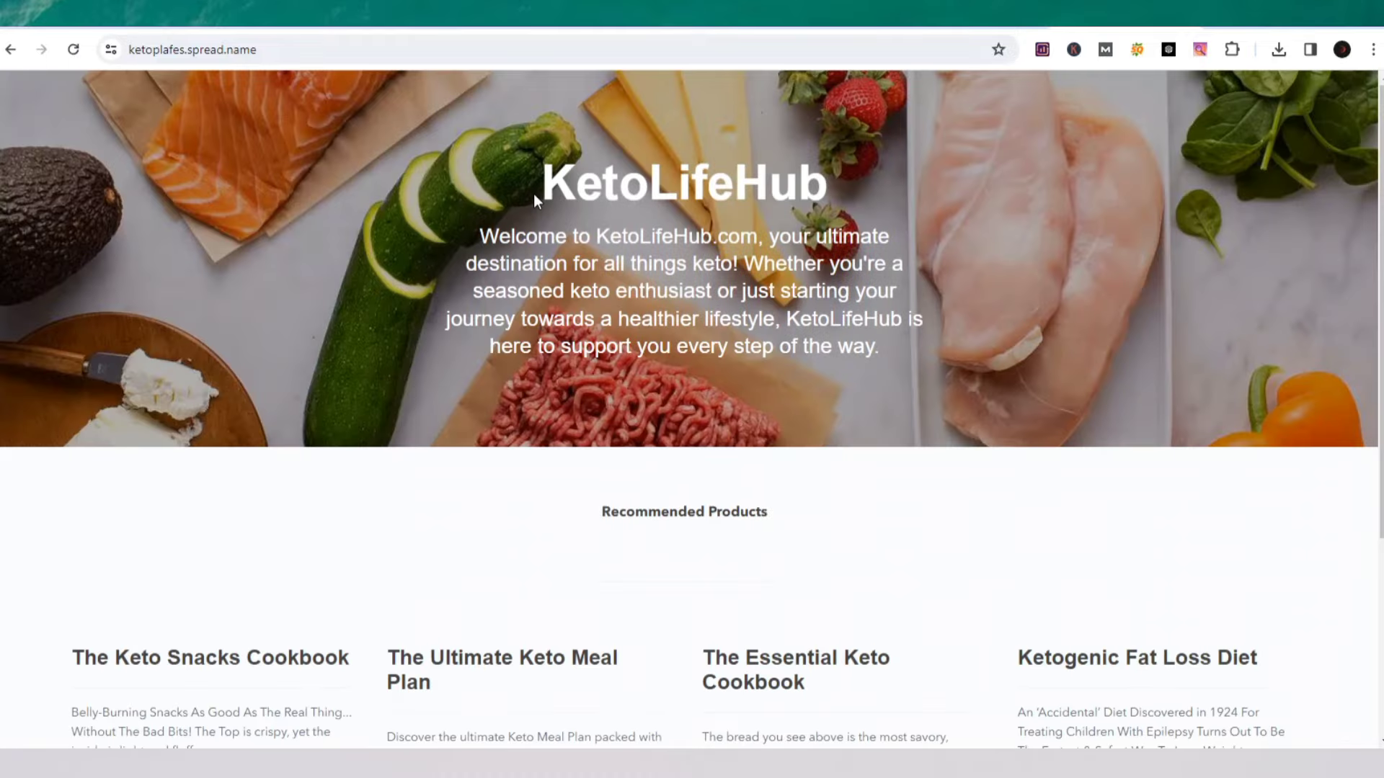
pyautogui.scroll(-3, 535, 201)
pyautogui.scroll(-1, 533, 195)
pyautogui.scroll(1, 534, 195)
pyautogui.scroll(3, 533, 194)
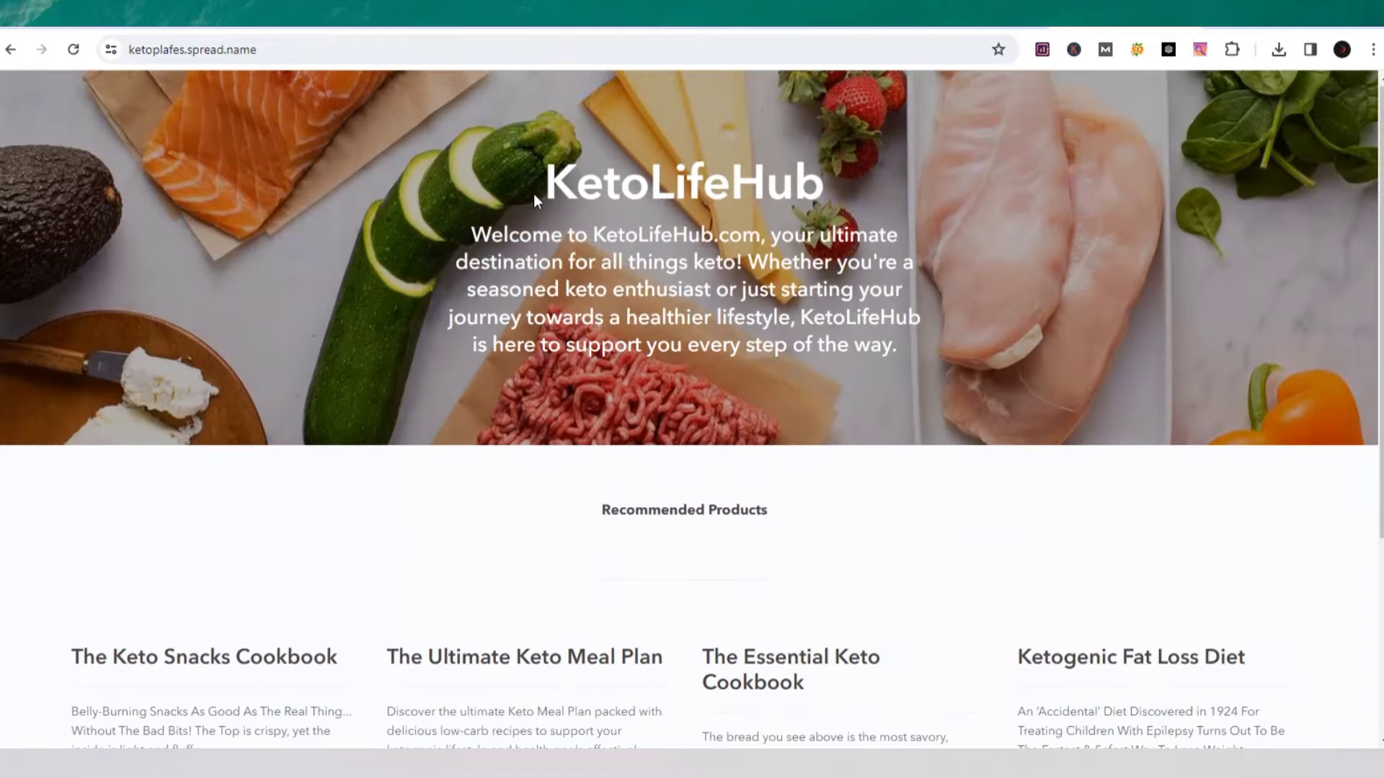
pyautogui.scroll(-4, 534, 194)
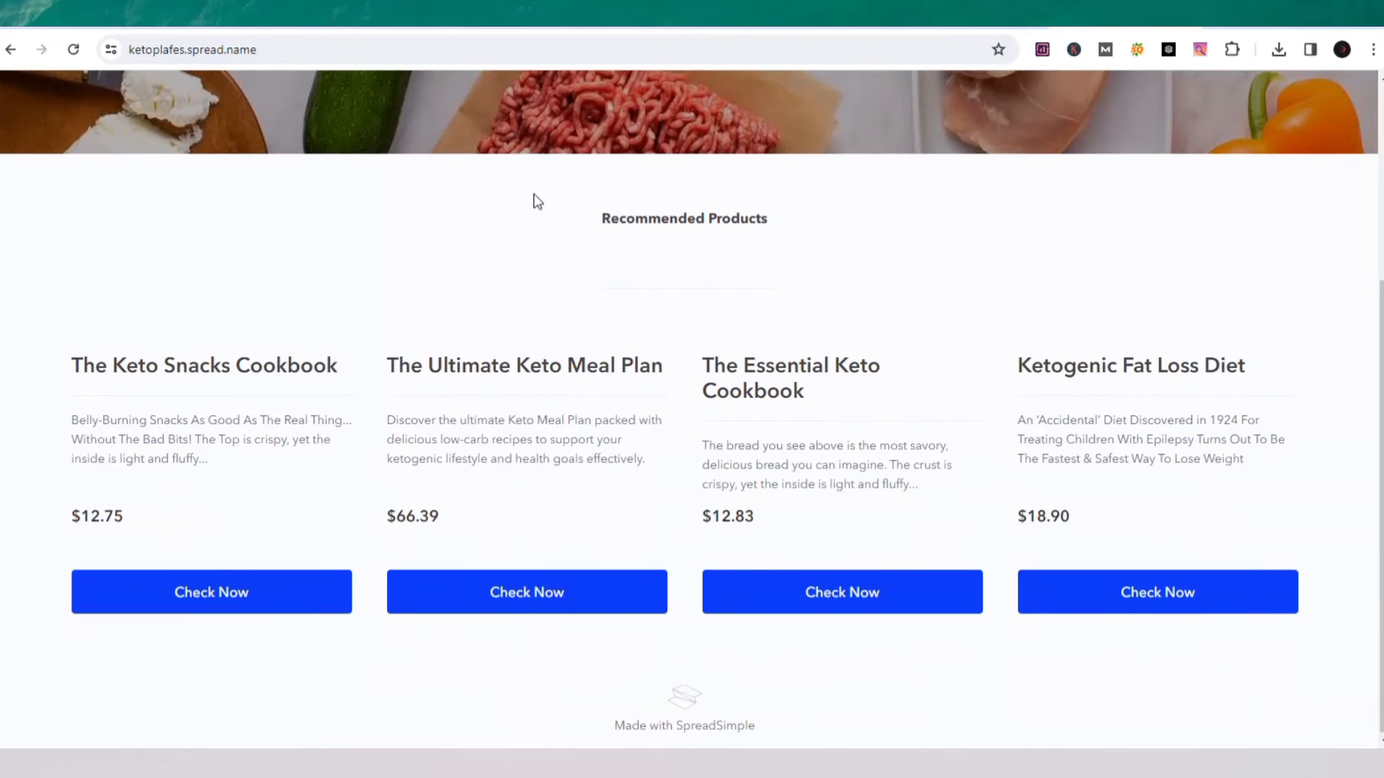
pyautogui.scroll(4, 537, 201)
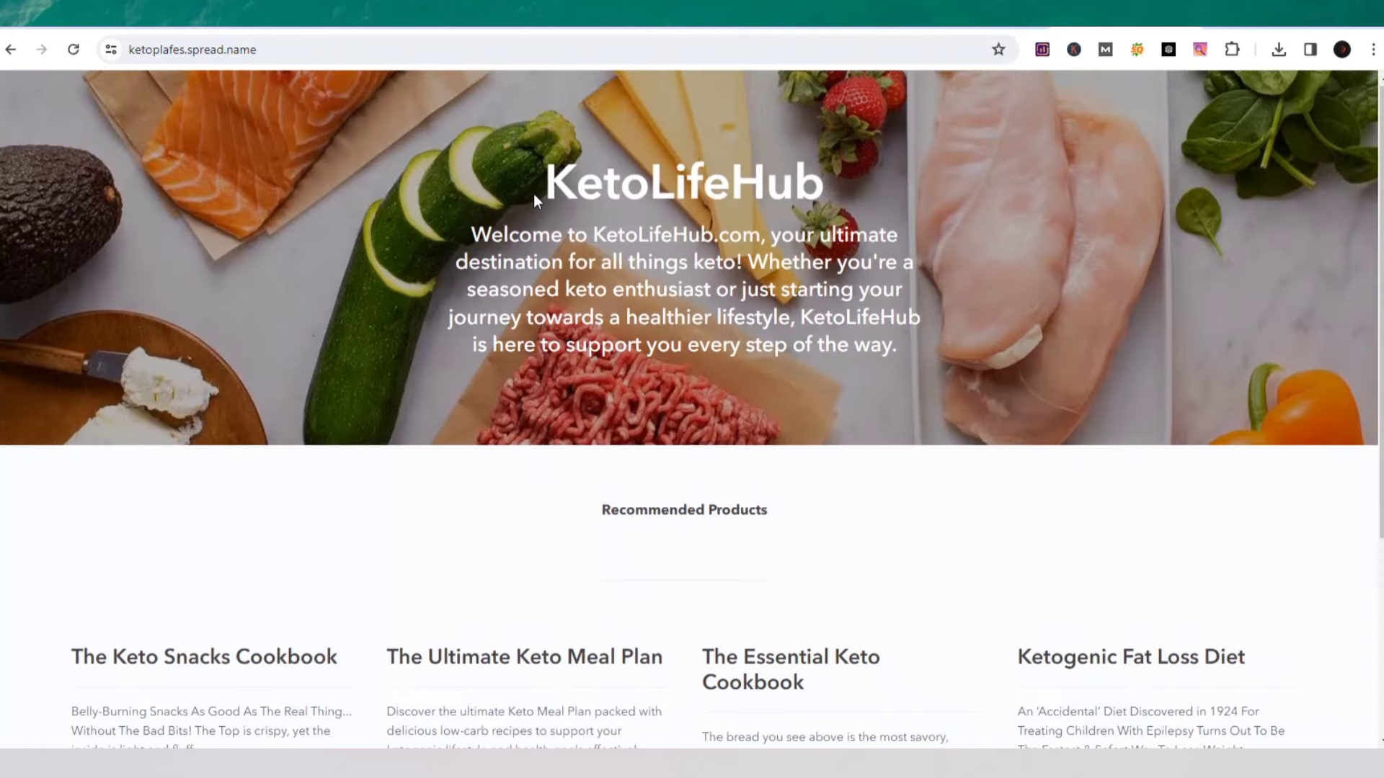
pyautogui.scroll(-2, 533, 193)
pyautogui.scroll(-2, 534, 193)
pyautogui.scroll(4, 537, 194)
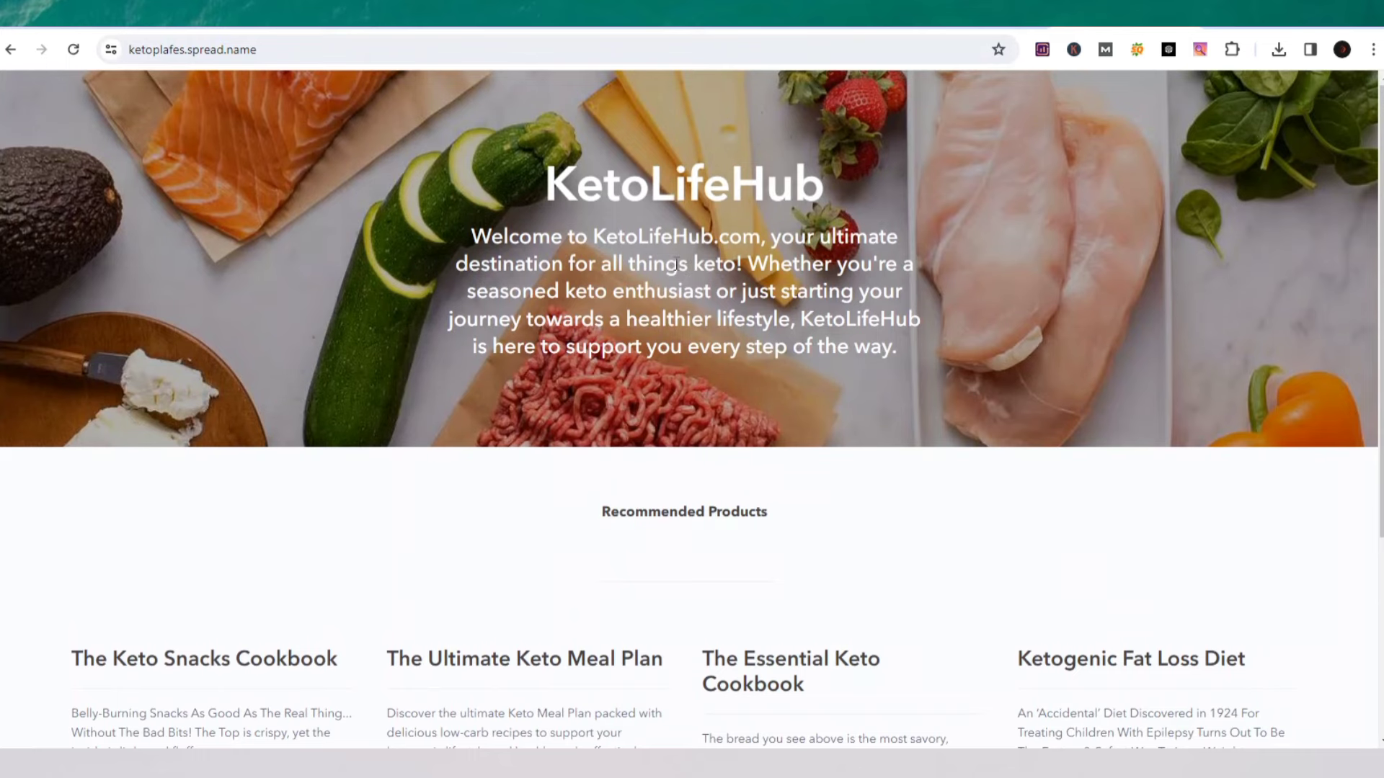
pyautogui.scroll(-1, 675, 266)
pyautogui.scroll(-3, 674, 266)
pyautogui.scroll(-1, 673, 266)
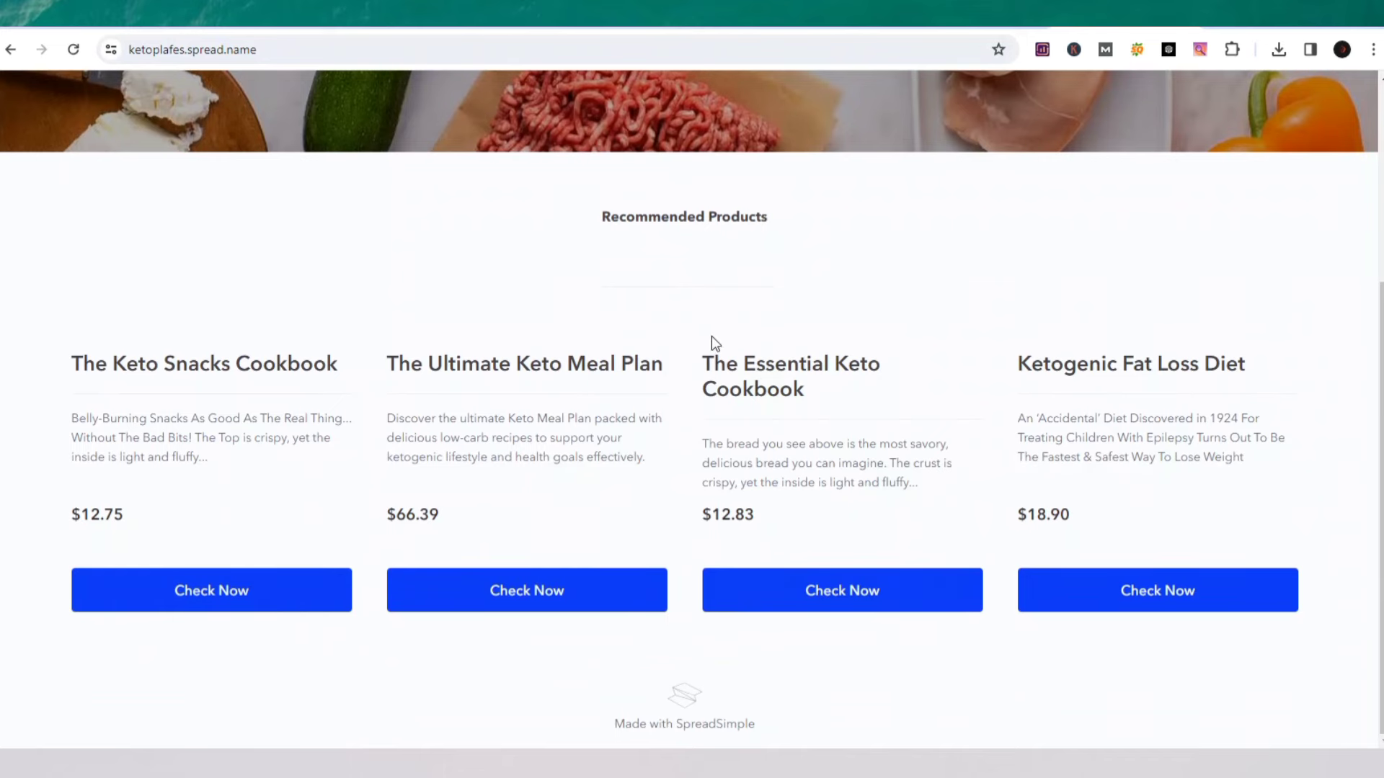
pyautogui.scroll(4, 693, 323)
pyautogui.scroll(-1, 694, 323)
pyautogui.scroll(-3, 693, 324)
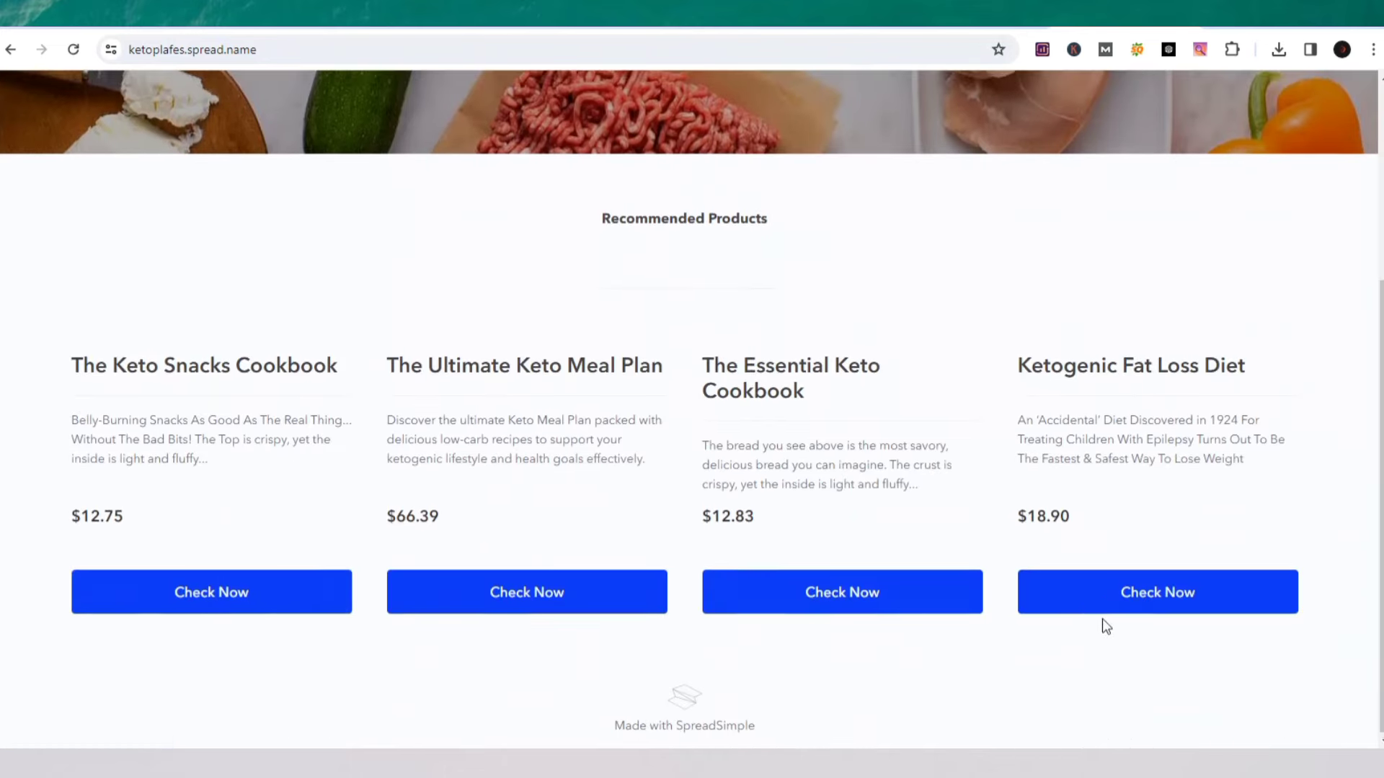
pyautogui.scroll(4, 1102, 618)
pyautogui.scroll(-1, 1101, 618)
pyautogui.scroll(-3, 1101, 619)
pyautogui.scroll(4, 1101, 618)
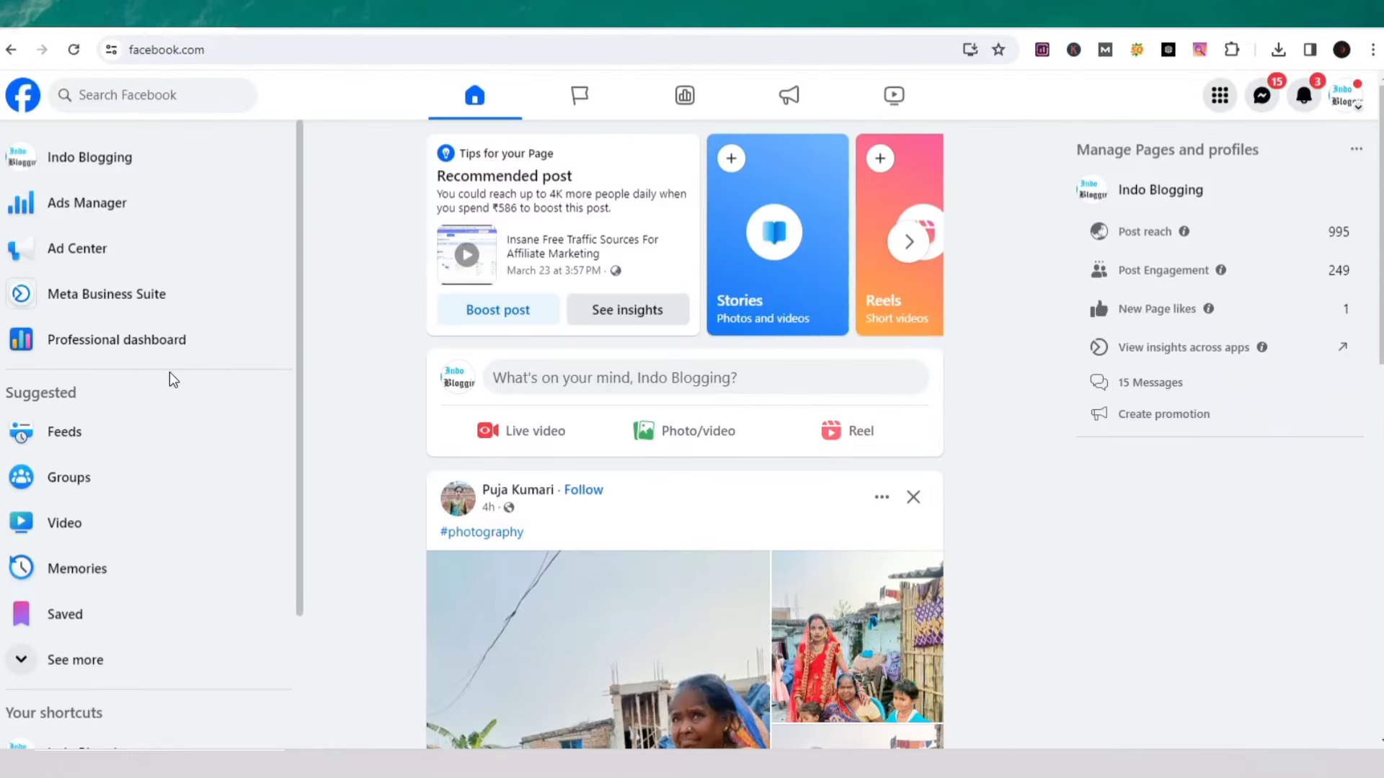
pyautogui.scroll(-2, 387, 347)
pyautogui.scroll(2, 385, 344)
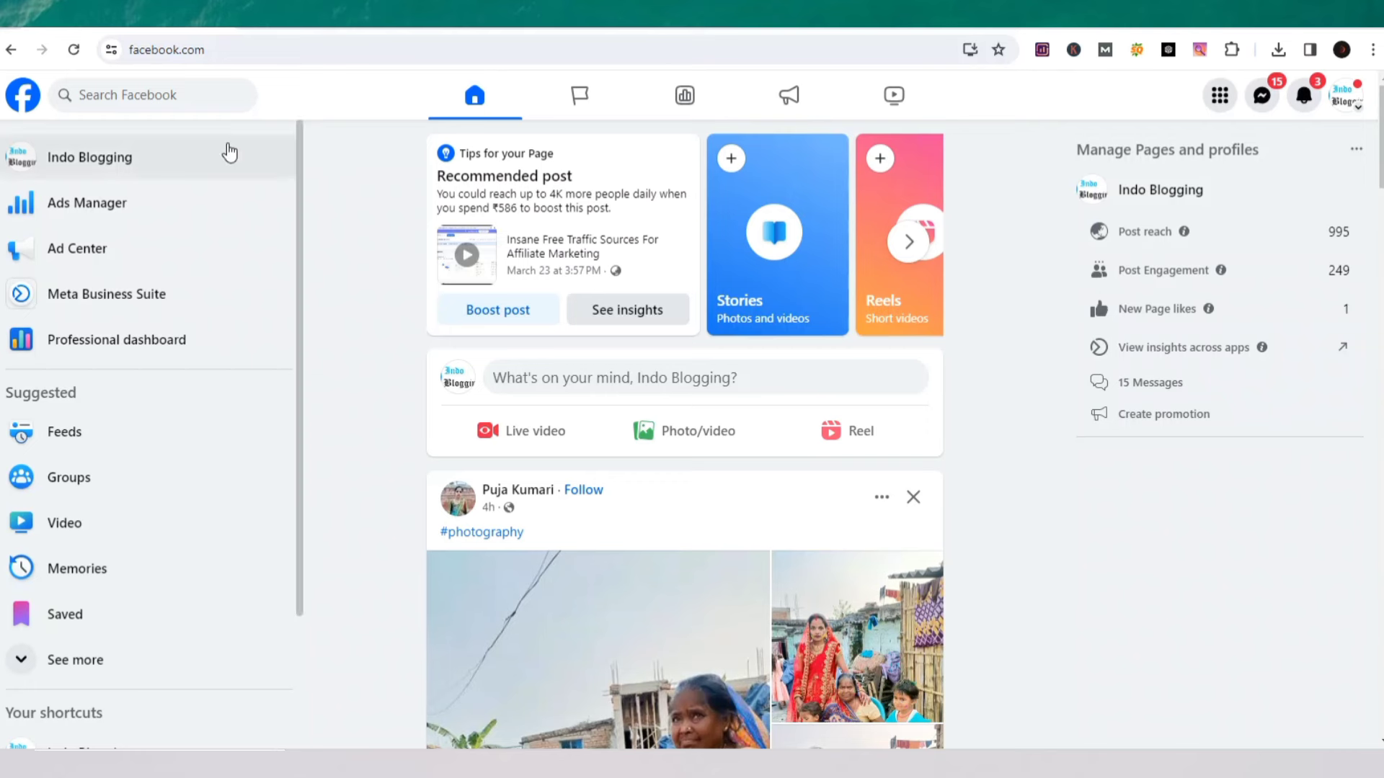
# - Search Facebook for 'keto' and show only the matching groups
pyautogui.click(116, 89)
pyautogui.write('k')
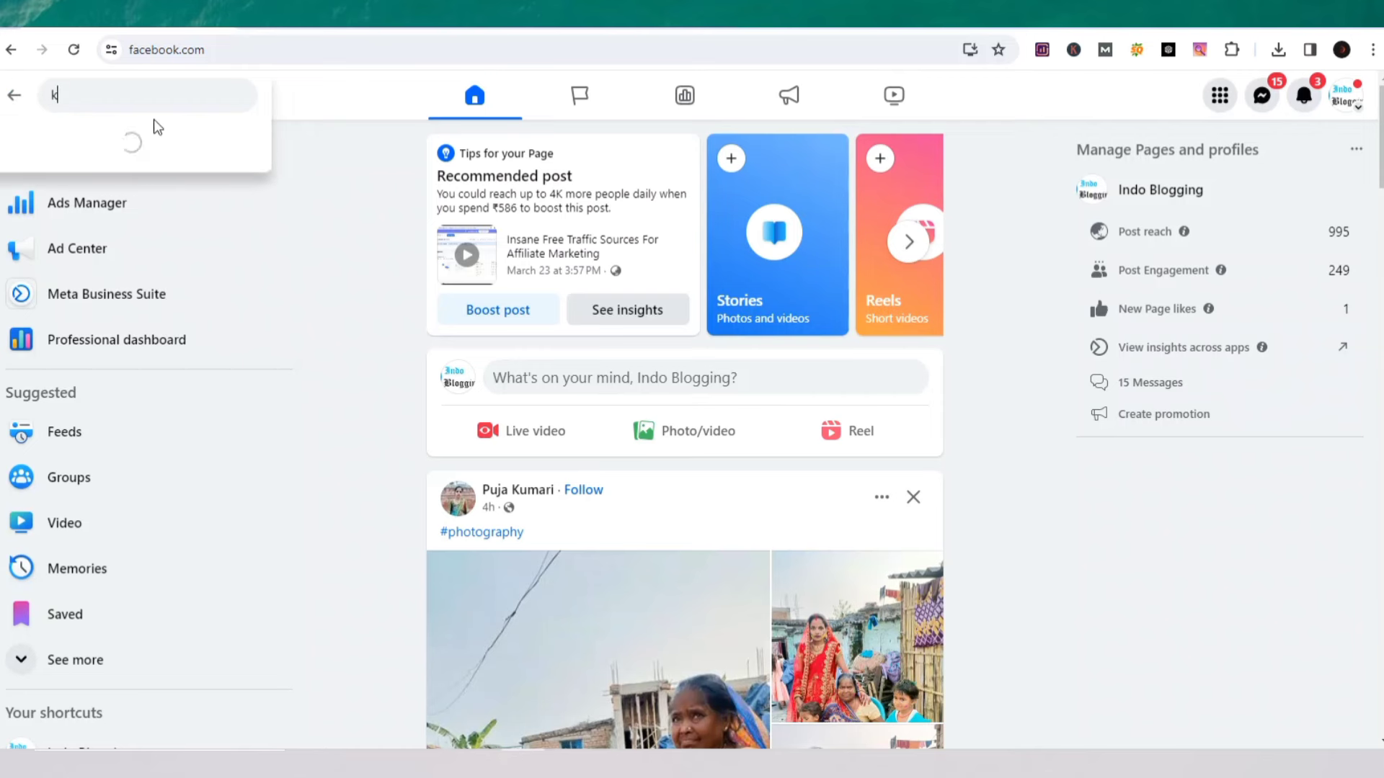
pyautogui.write('eto')
pyautogui.press('Return')
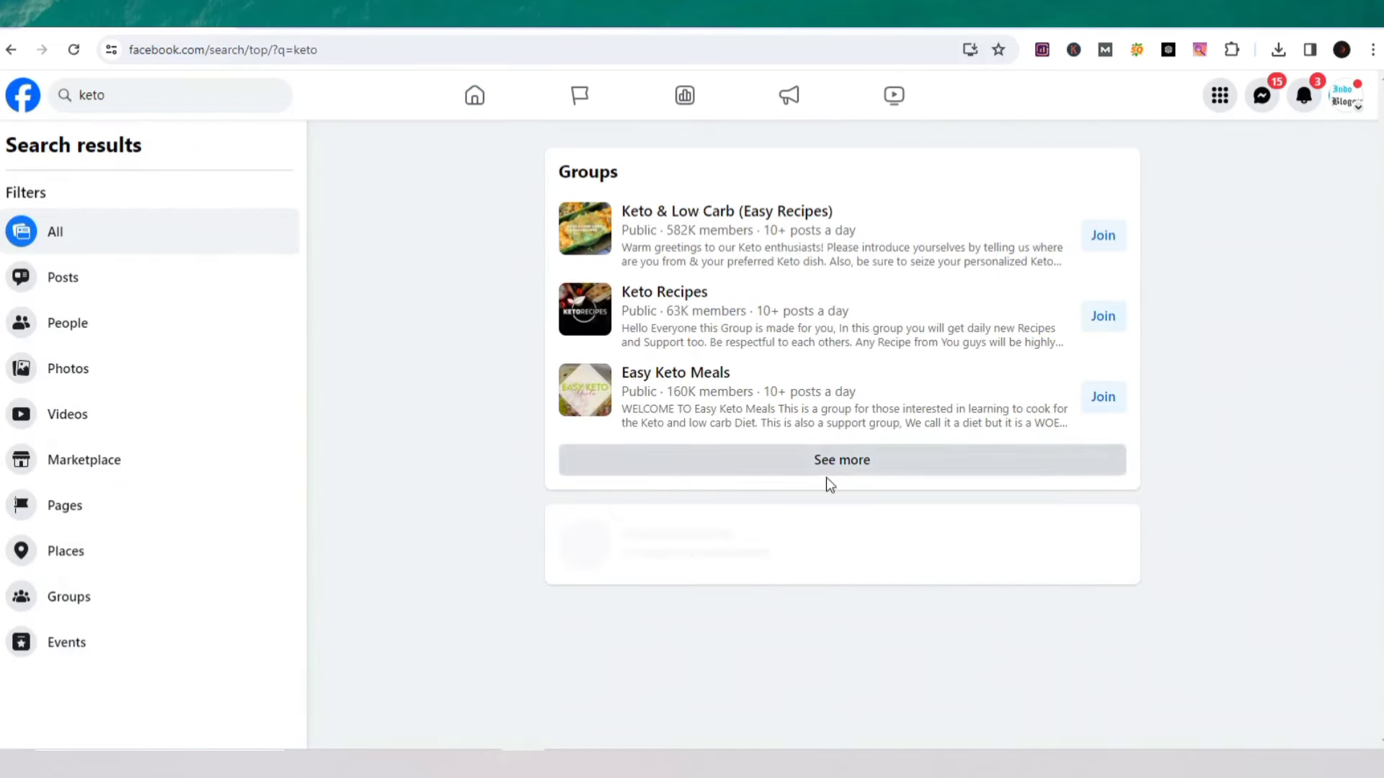
pyautogui.click(825, 467)
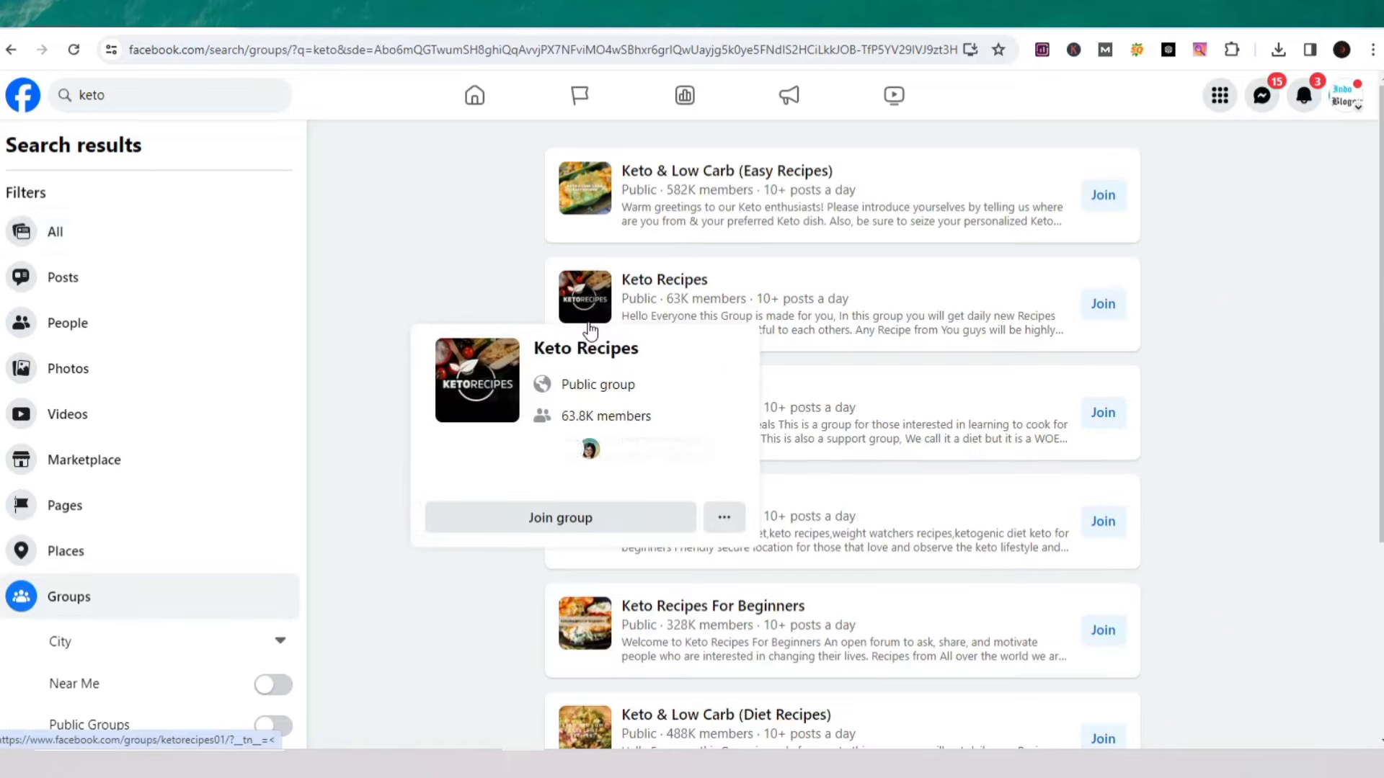
# - Scroll through the full list of keto group results
pyautogui.scroll(-3, 826, 310)
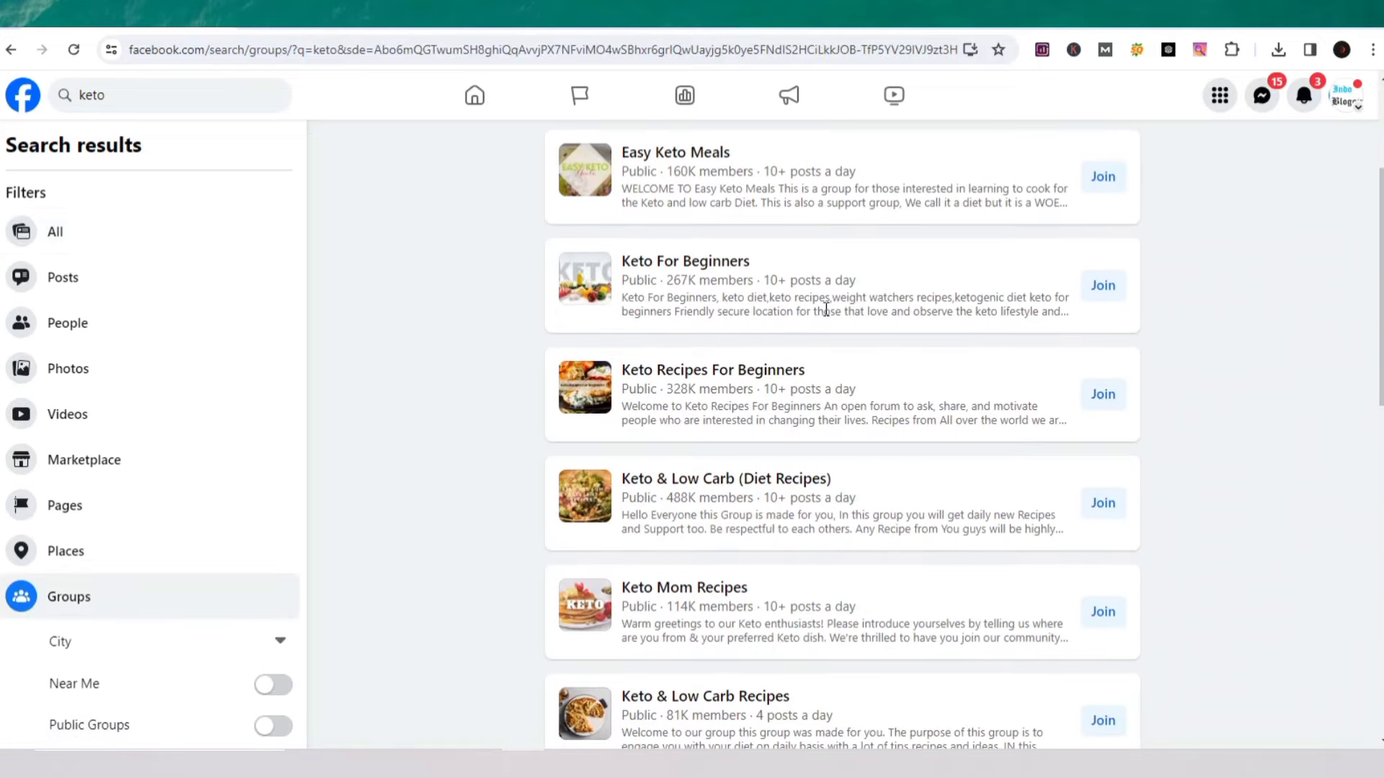
pyautogui.scroll(-5, 826, 310)
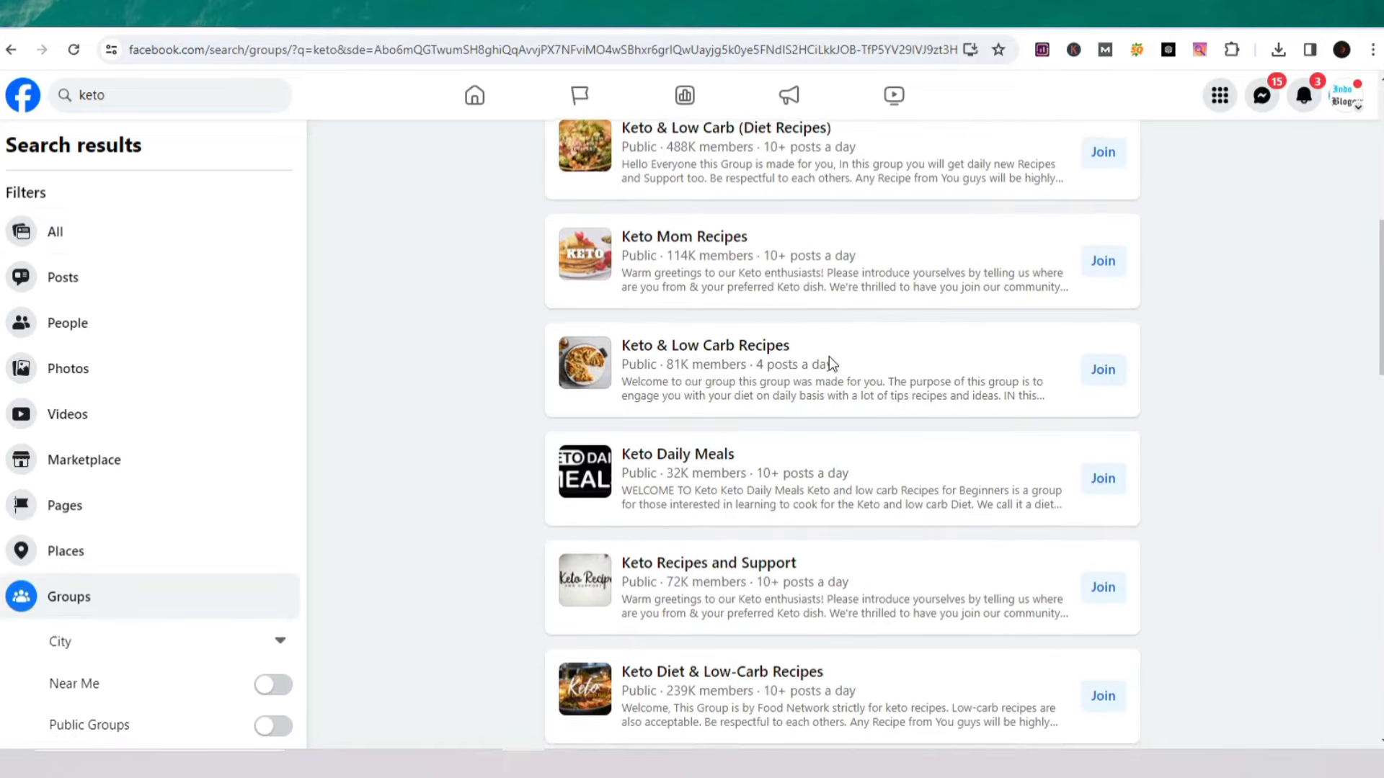
pyautogui.scroll(-8, 829, 354)
pyautogui.scroll(9, 828, 353)
pyautogui.scroll(6, 830, 357)
pyautogui.scroll(-1, 831, 361)
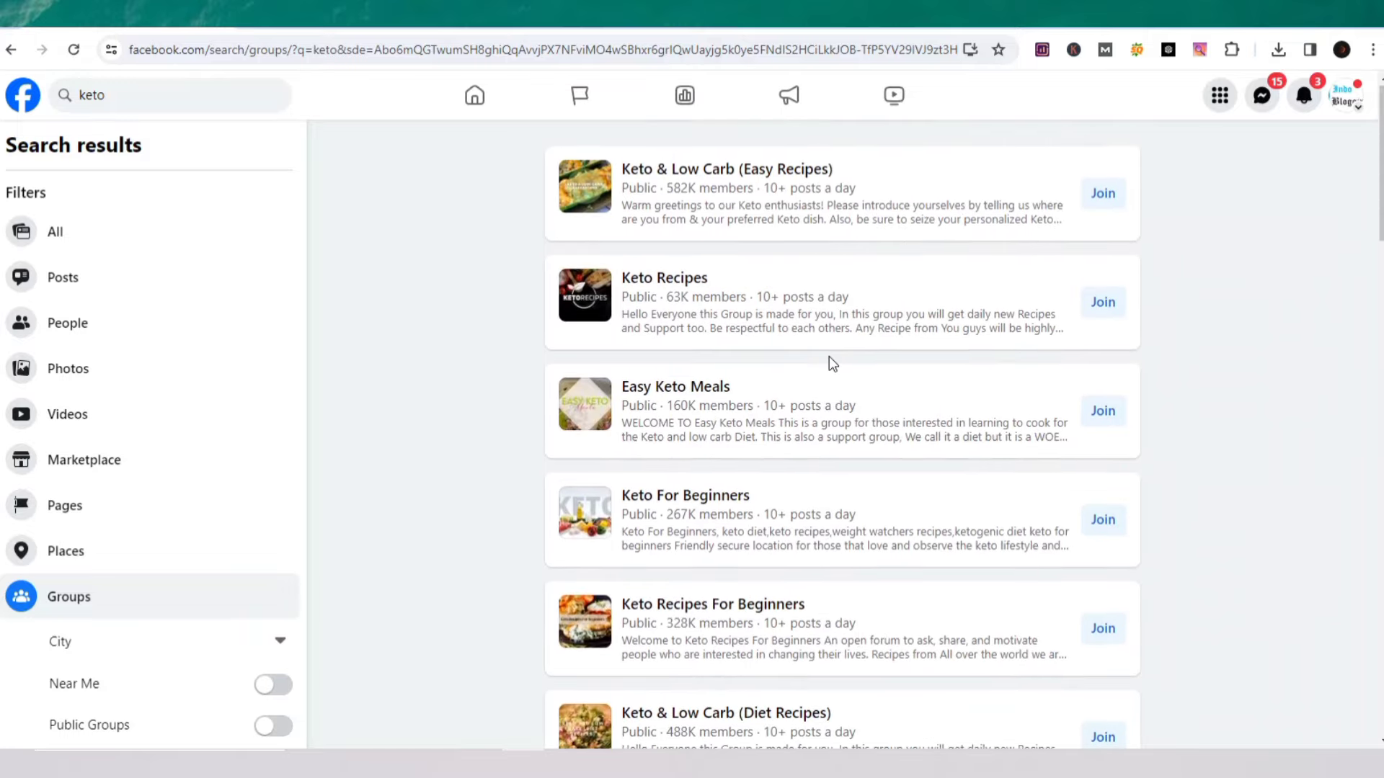
pyautogui.scroll(-5, 832, 364)
pyautogui.scroll(-3, 833, 364)
pyautogui.scroll(-2, 833, 364)
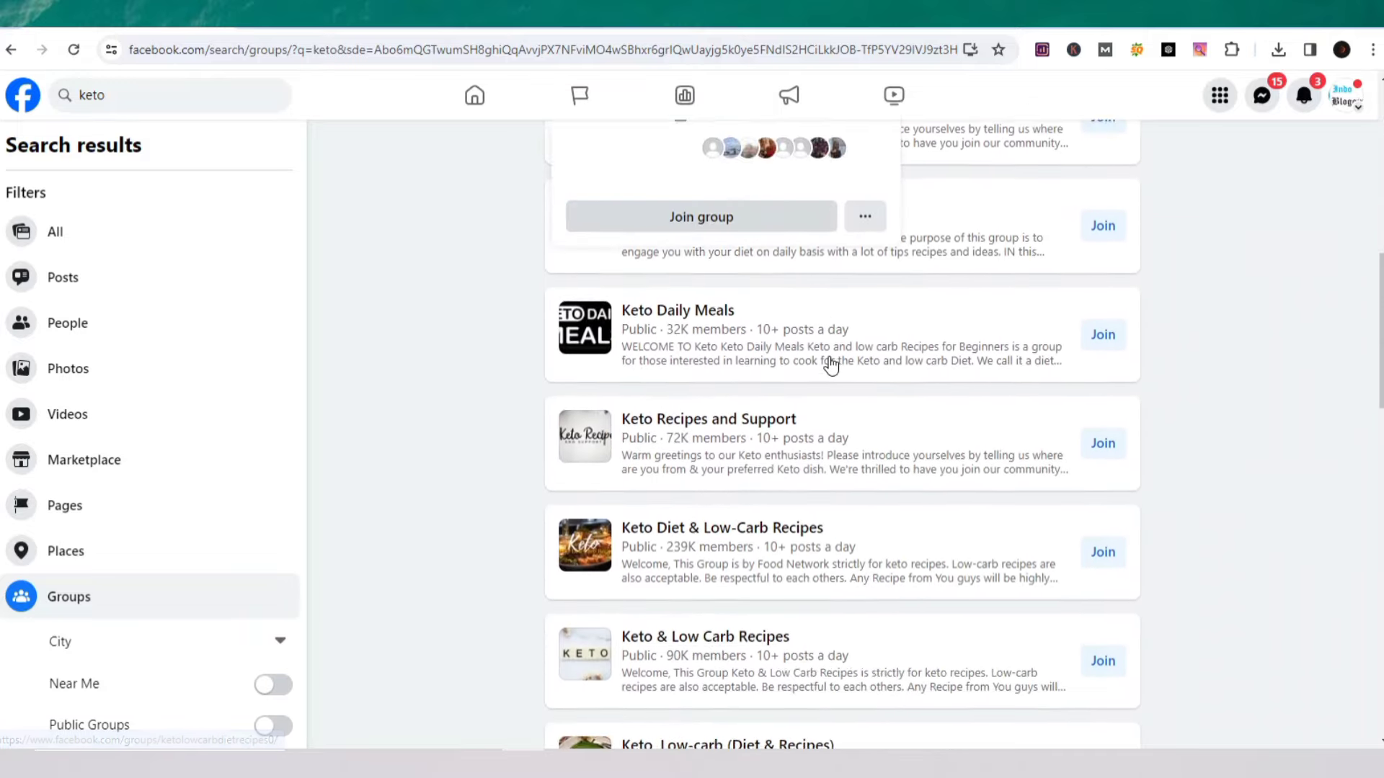
pyautogui.scroll(-3, 832, 365)
pyautogui.scroll(-5, 831, 364)
pyautogui.scroll(-5, 831, 361)
pyautogui.scroll(-5, 830, 358)
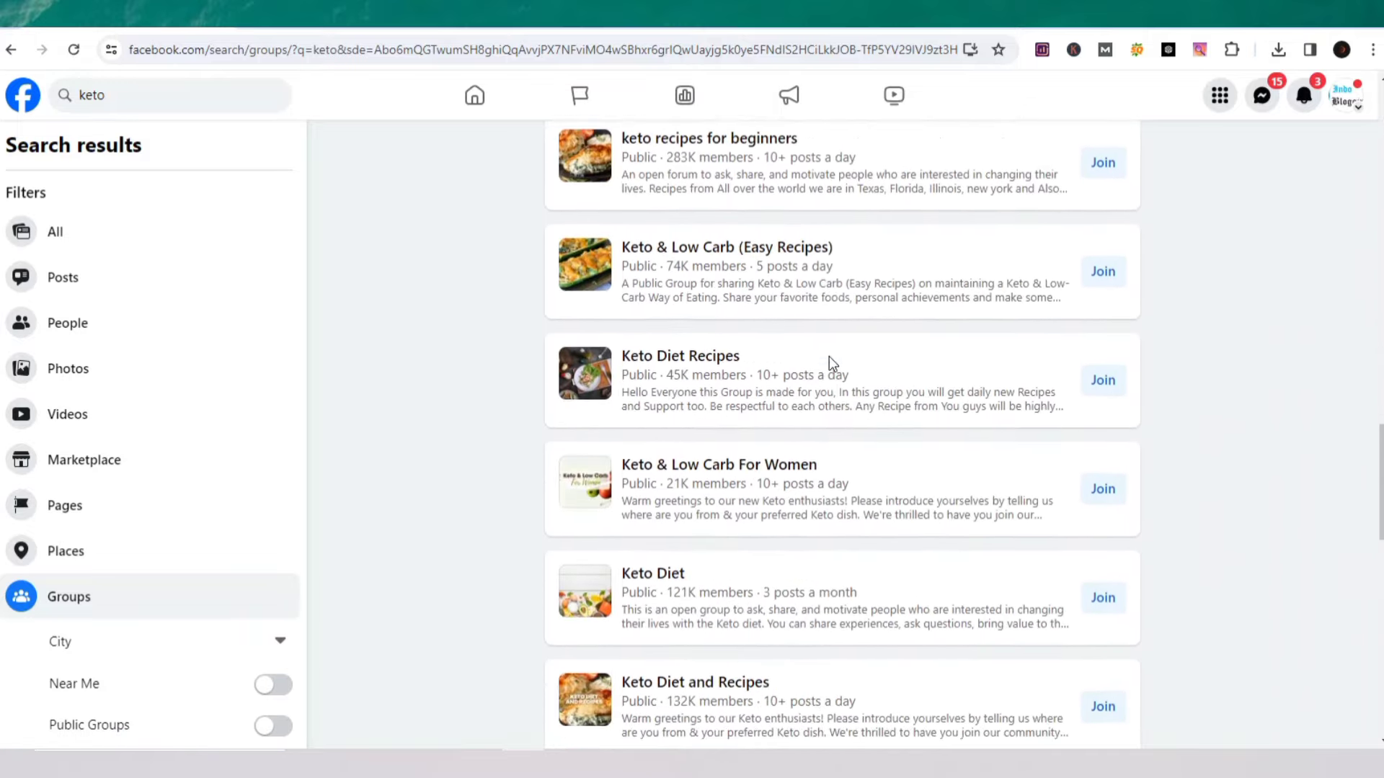
pyautogui.scroll(-5, 830, 357)
pyautogui.scroll(-5, 830, 358)
pyautogui.scroll(-5, 831, 359)
pyautogui.scroll(-3, 832, 360)
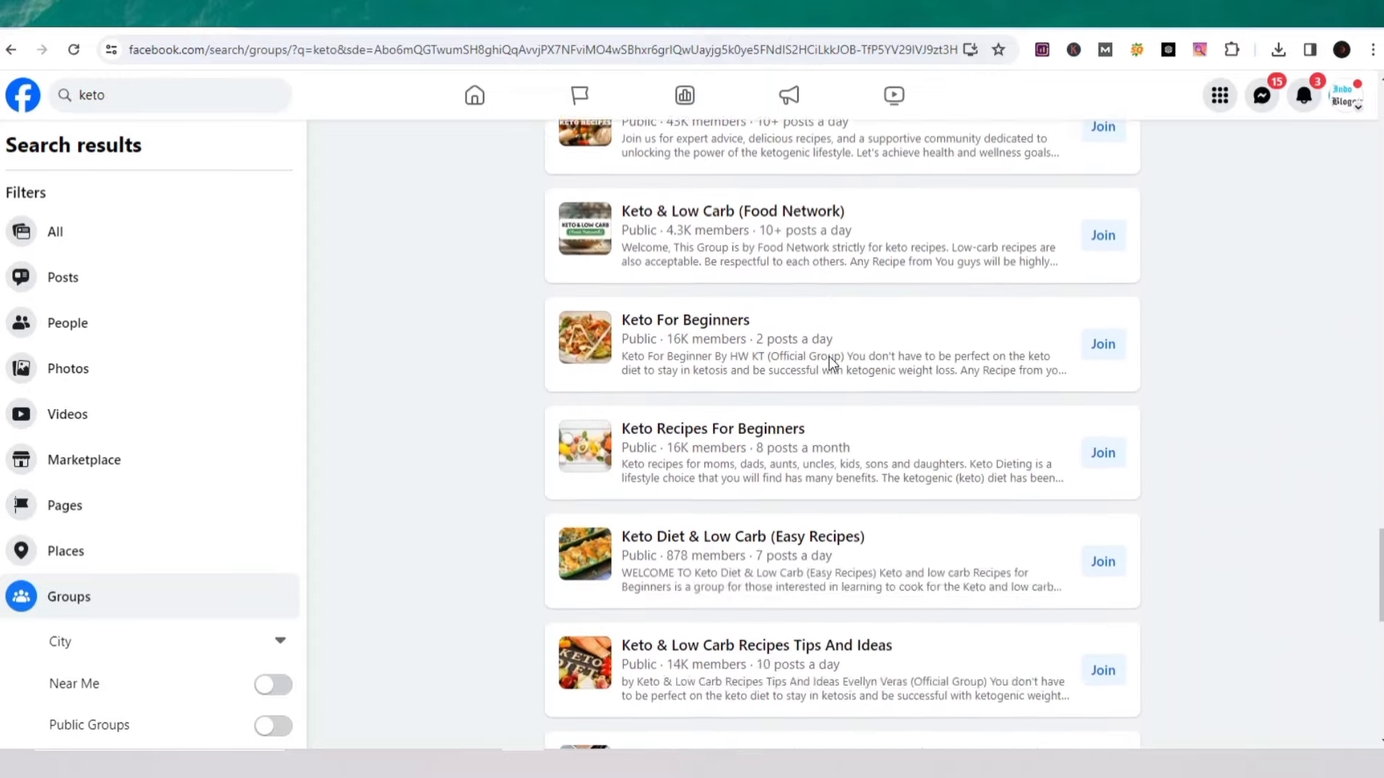
pyautogui.scroll(-3, 833, 363)
pyautogui.scroll(-5, 833, 362)
pyautogui.scroll(-5, 828, 361)
pyautogui.scroll(-5, 829, 360)
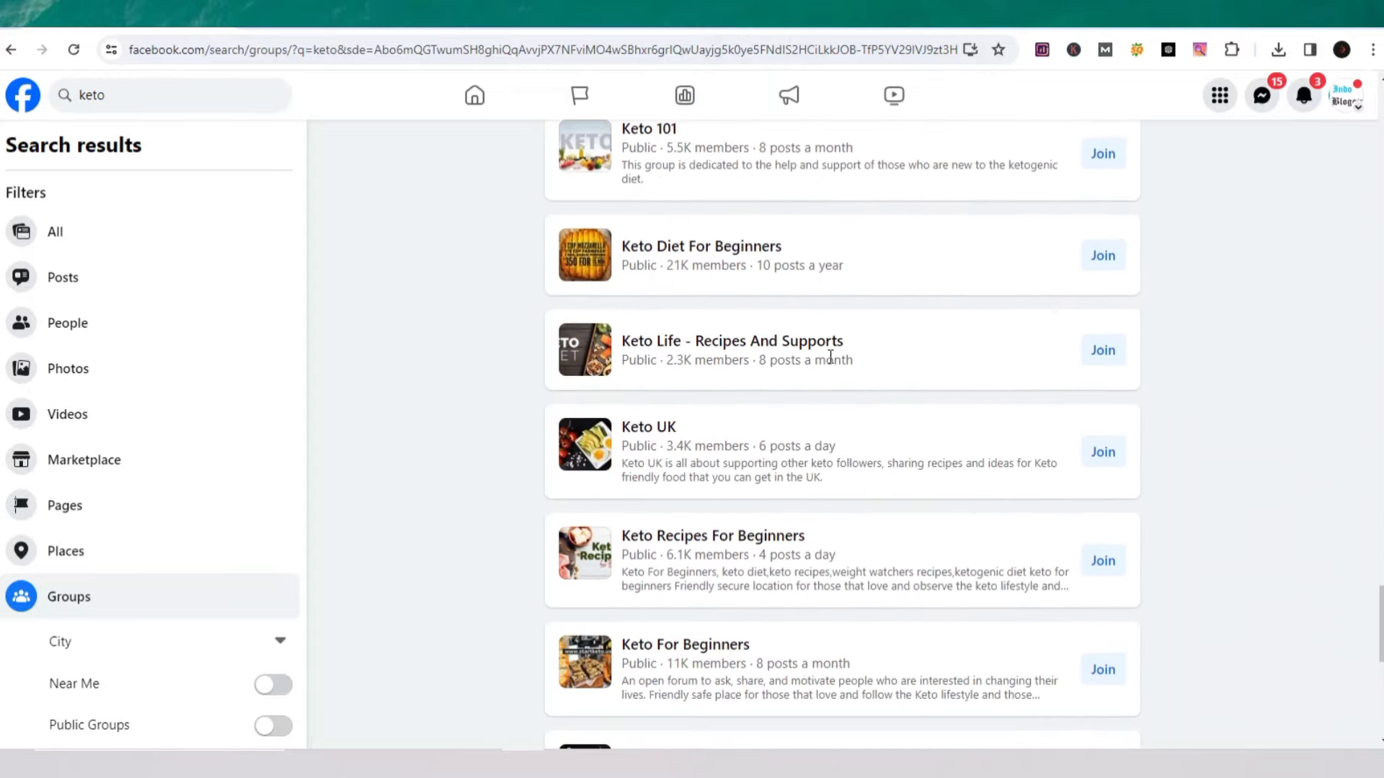
pyautogui.scroll(-5, 829, 356)
pyautogui.scroll(-3, 830, 357)
pyautogui.scroll(-3, 831, 357)
pyautogui.scroll(-4, 831, 356)
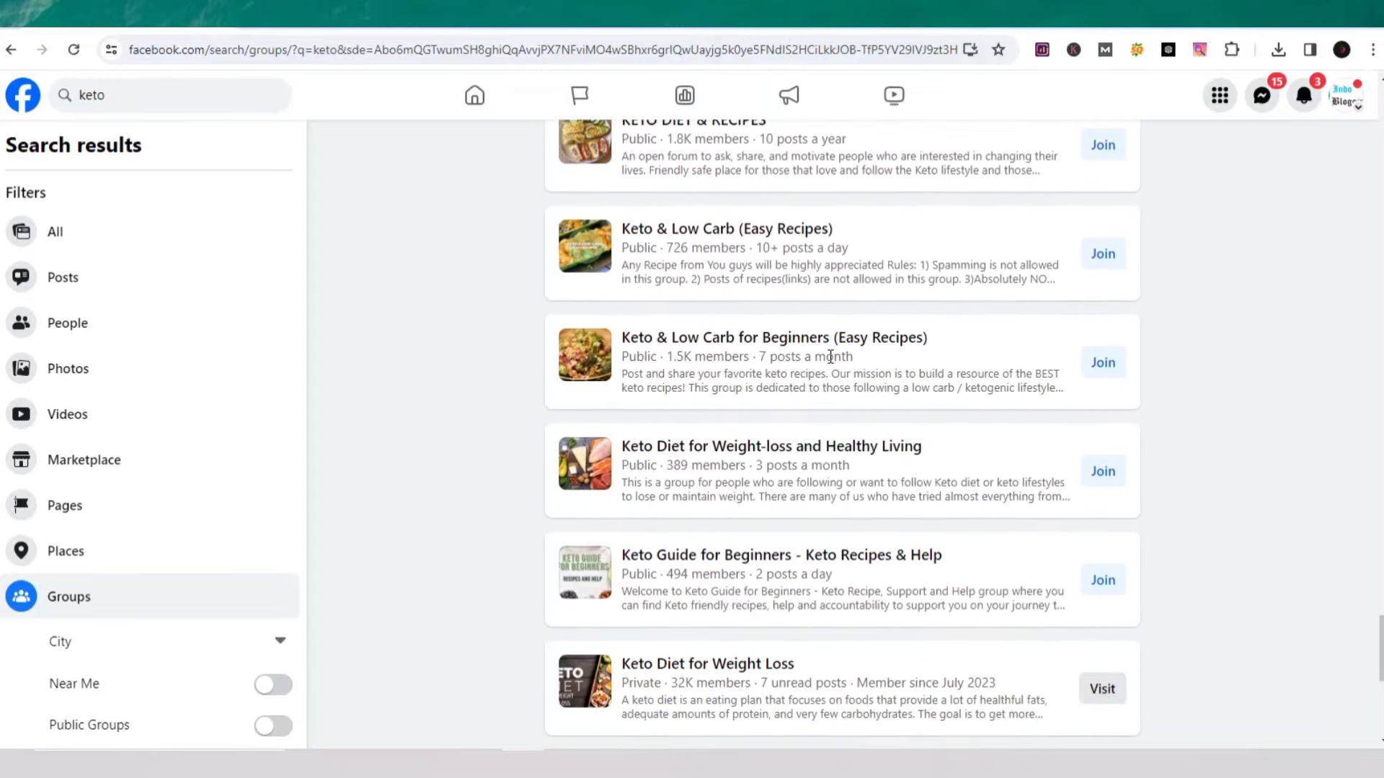
pyautogui.scroll(-5, 830, 356)
pyautogui.scroll(-5, 830, 357)
pyautogui.scroll(-4, 832, 358)
pyautogui.scroll(-5, 832, 360)
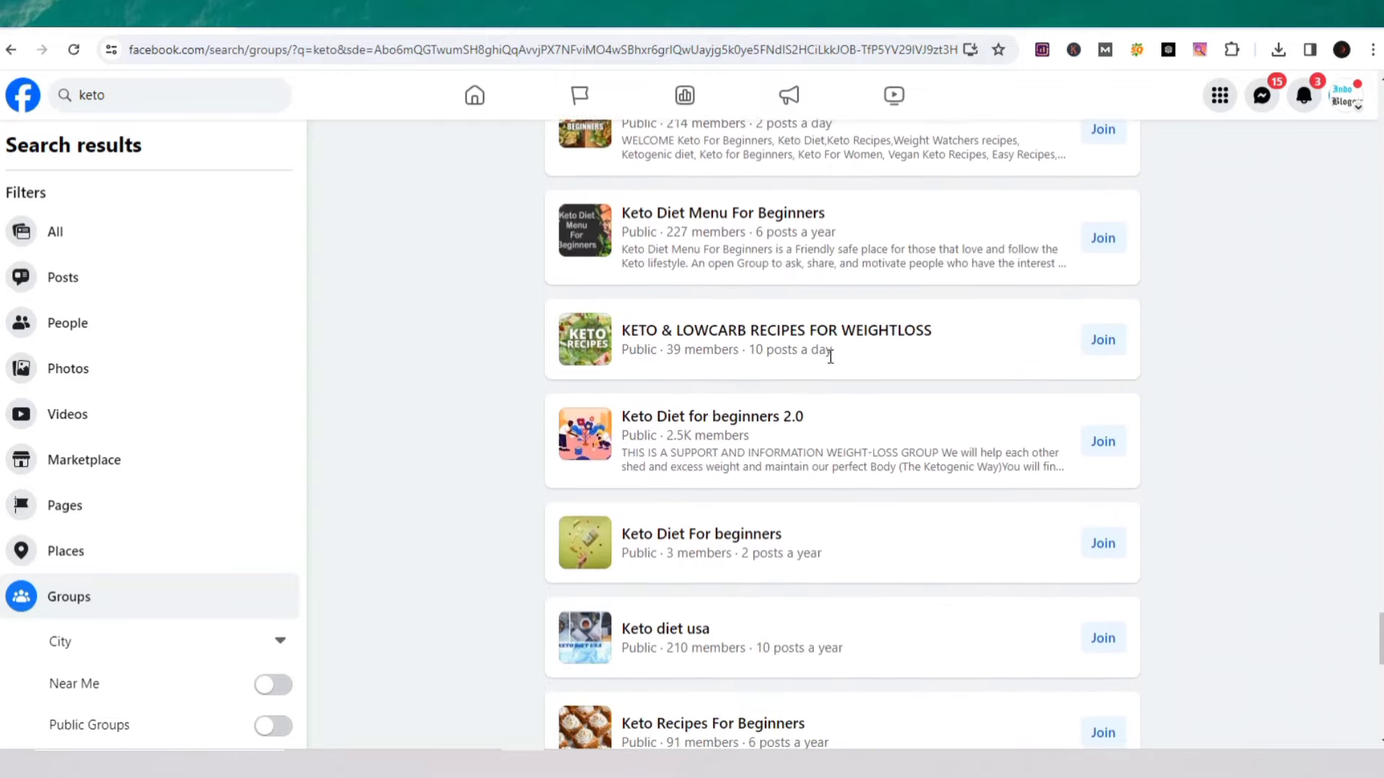
pyautogui.scroll(-3, 832, 363)
pyautogui.scroll(-4, 833, 363)
pyautogui.scroll(-4, 829, 362)
pyautogui.scroll(-4, 829, 360)
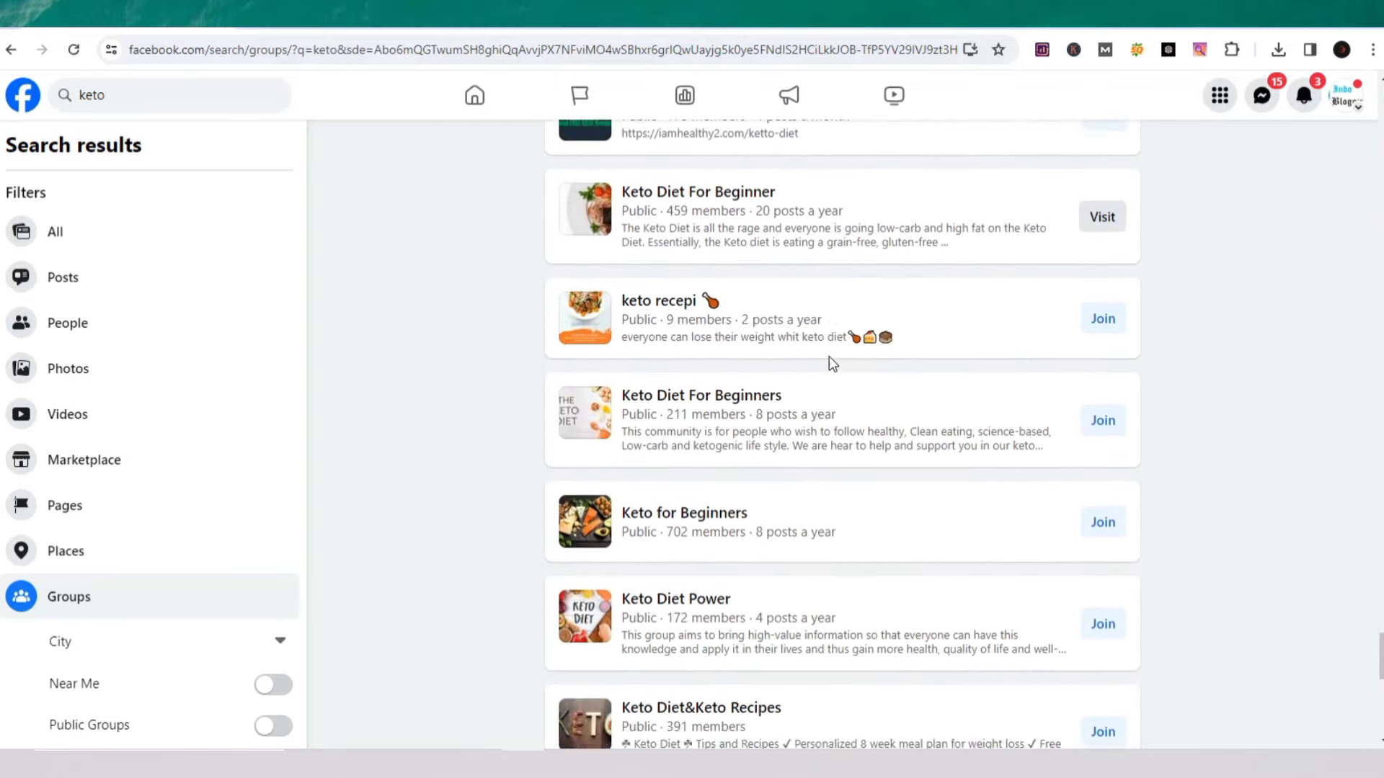
pyautogui.scroll(-5, 830, 358)
pyautogui.scroll(-6, 831, 357)
pyautogui.scroll(-6, 830, 357)
pyautogui.scroll(-6, 831, 359)
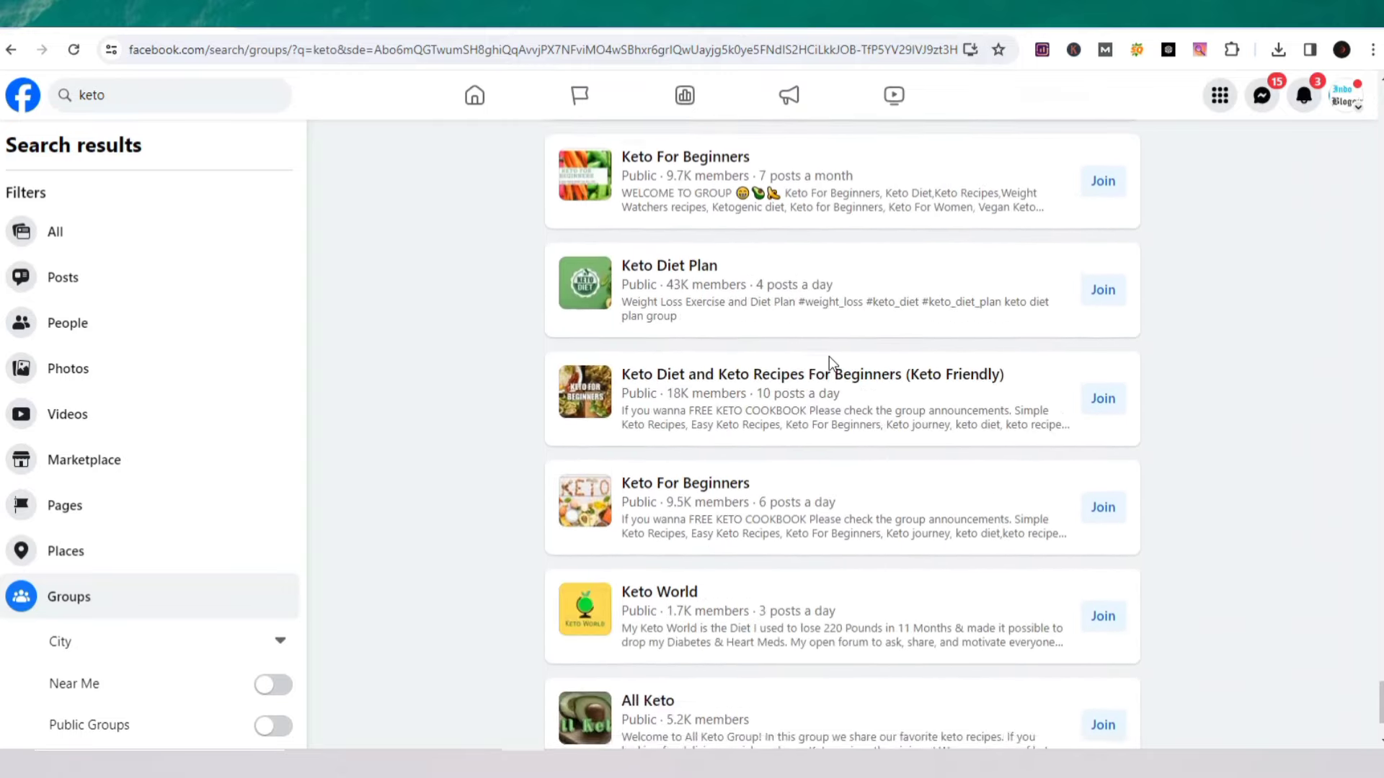
pyautogui.scroll(-5, 832, 362)
pyautogui.scroll(-4, 830, 360)
pyautogui.scroll(-4, 828, 357)
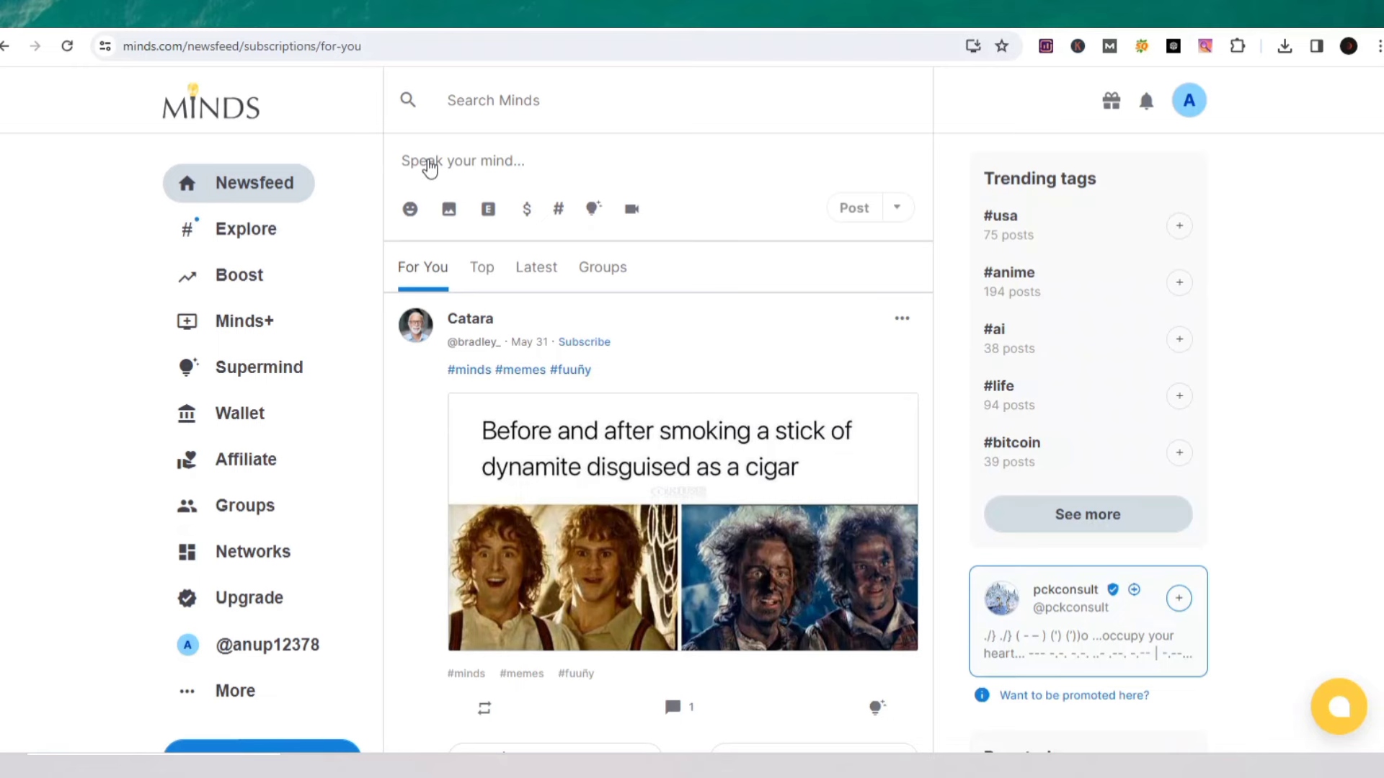
# - Start a new Minds post from 'Speak your mind' and switch it to Create Blog
pyautogui.click(429, 167)
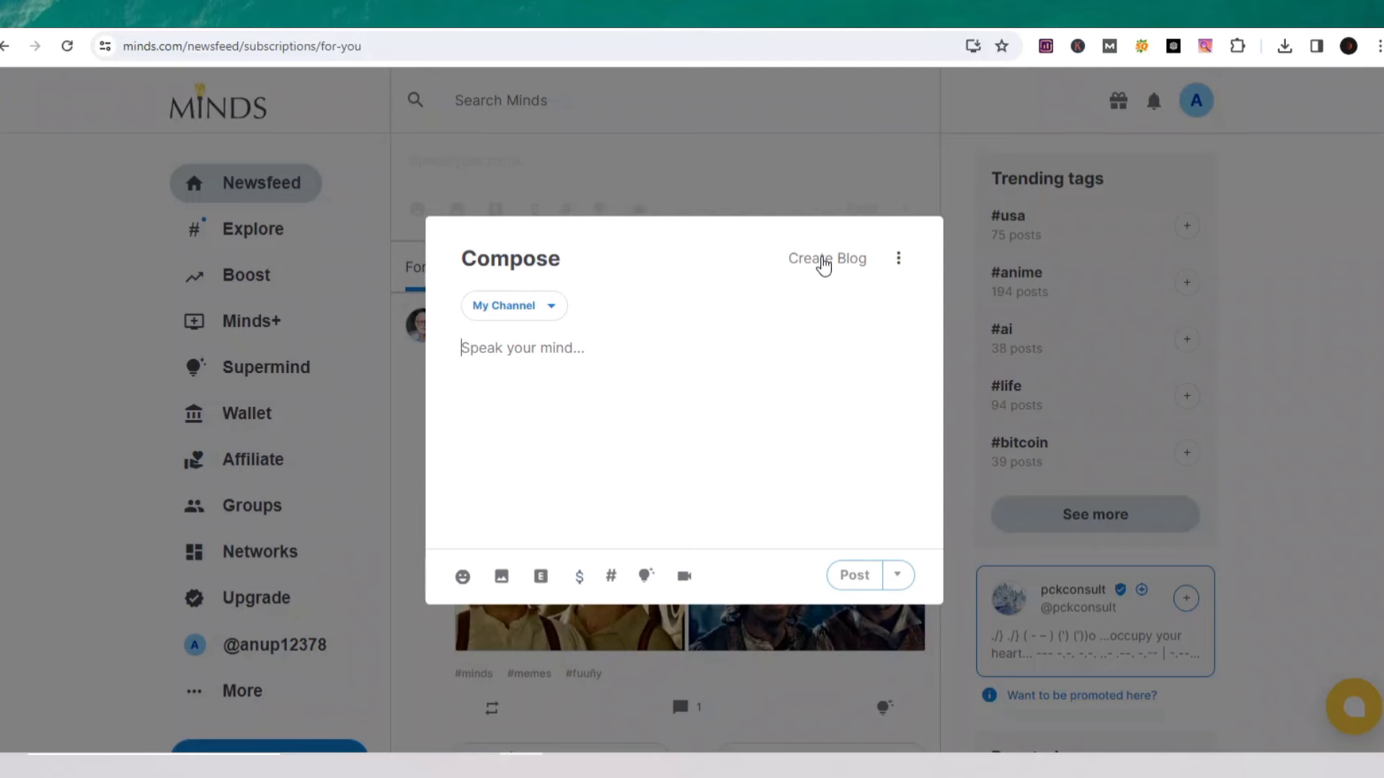
pyautogui.click(823, 263)
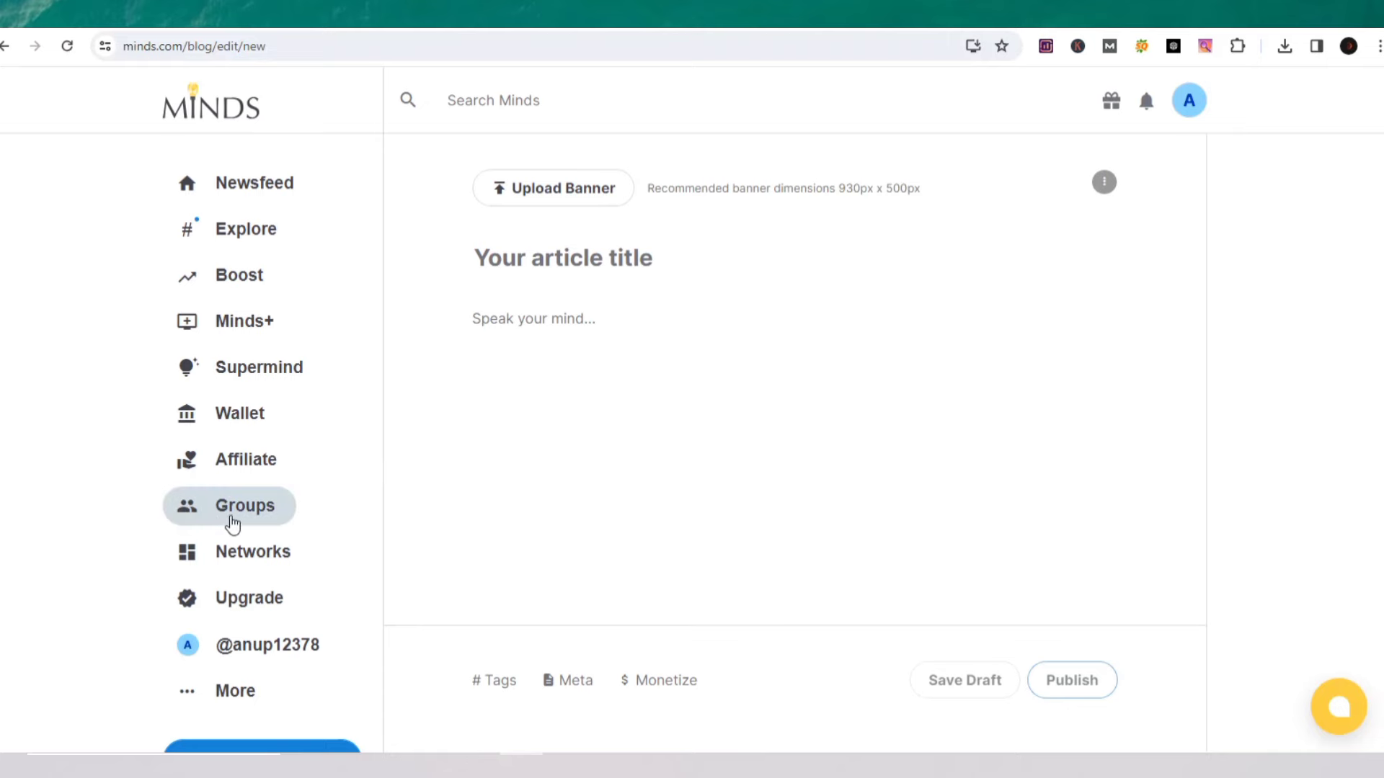
# - Go to Groups, choose Discover groups, and scroll suggestions like Conspiracy and Natural Cures
pyautogui.click(229, 514)
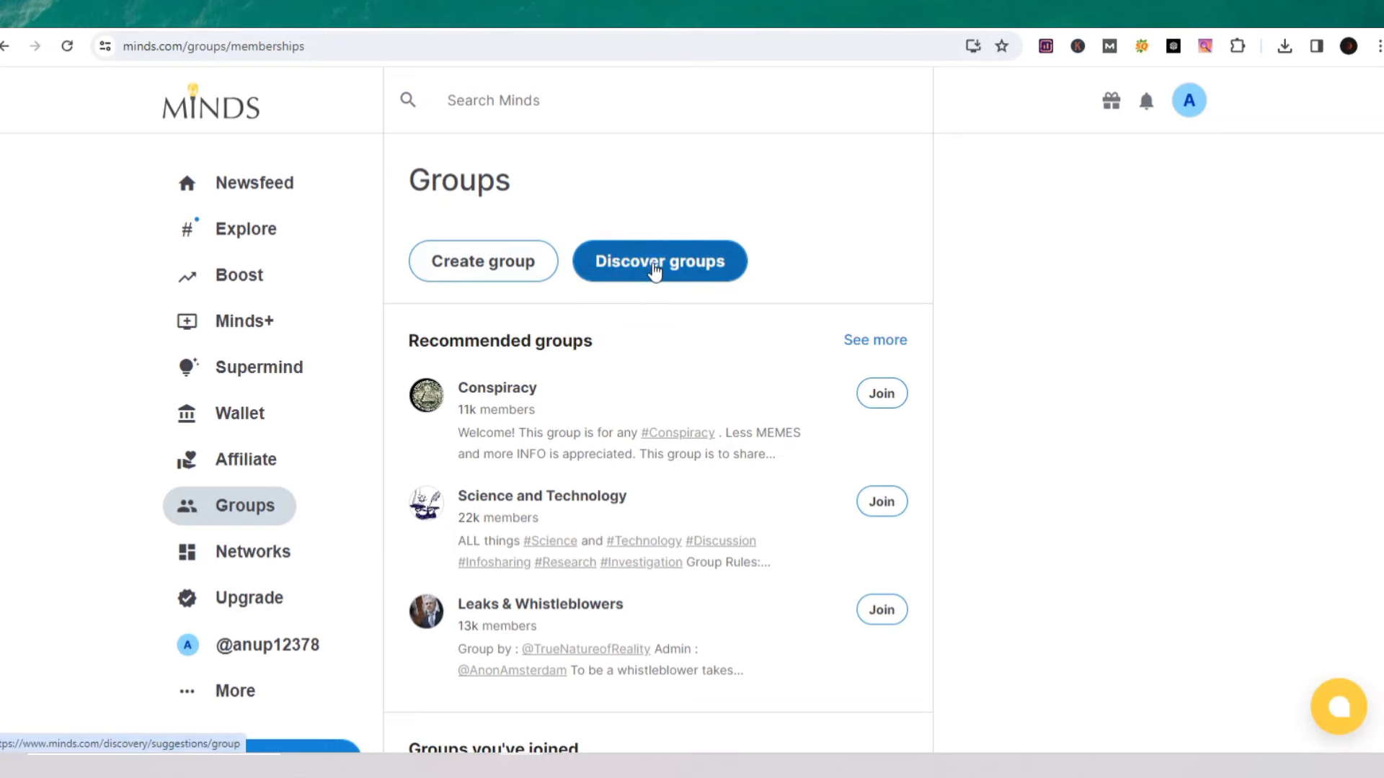
pyautogui.click(652, 270)
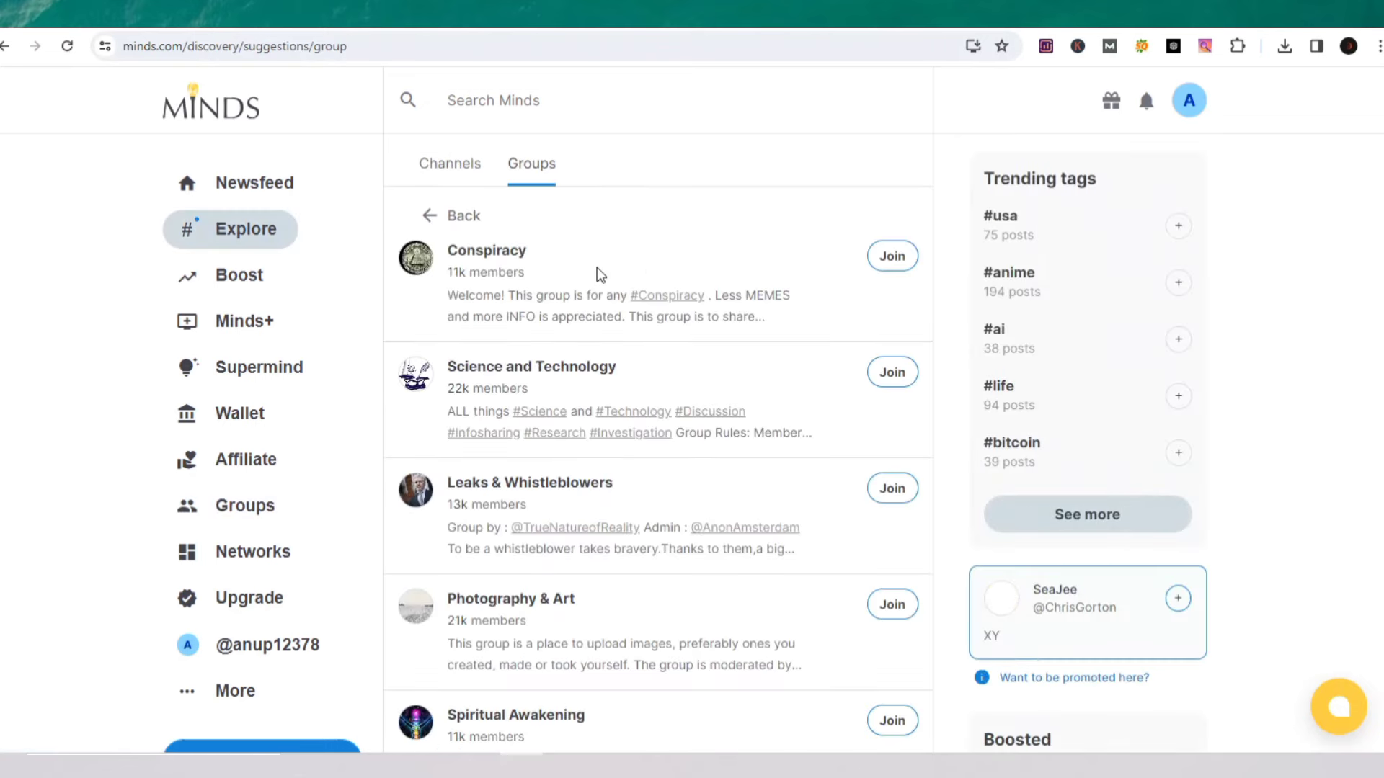
pyautogui.scroll(-1, 597, 276)
pyautogui.scroll(-3, 597, 275)
pyautogui.scroll(-6, 597, 275)
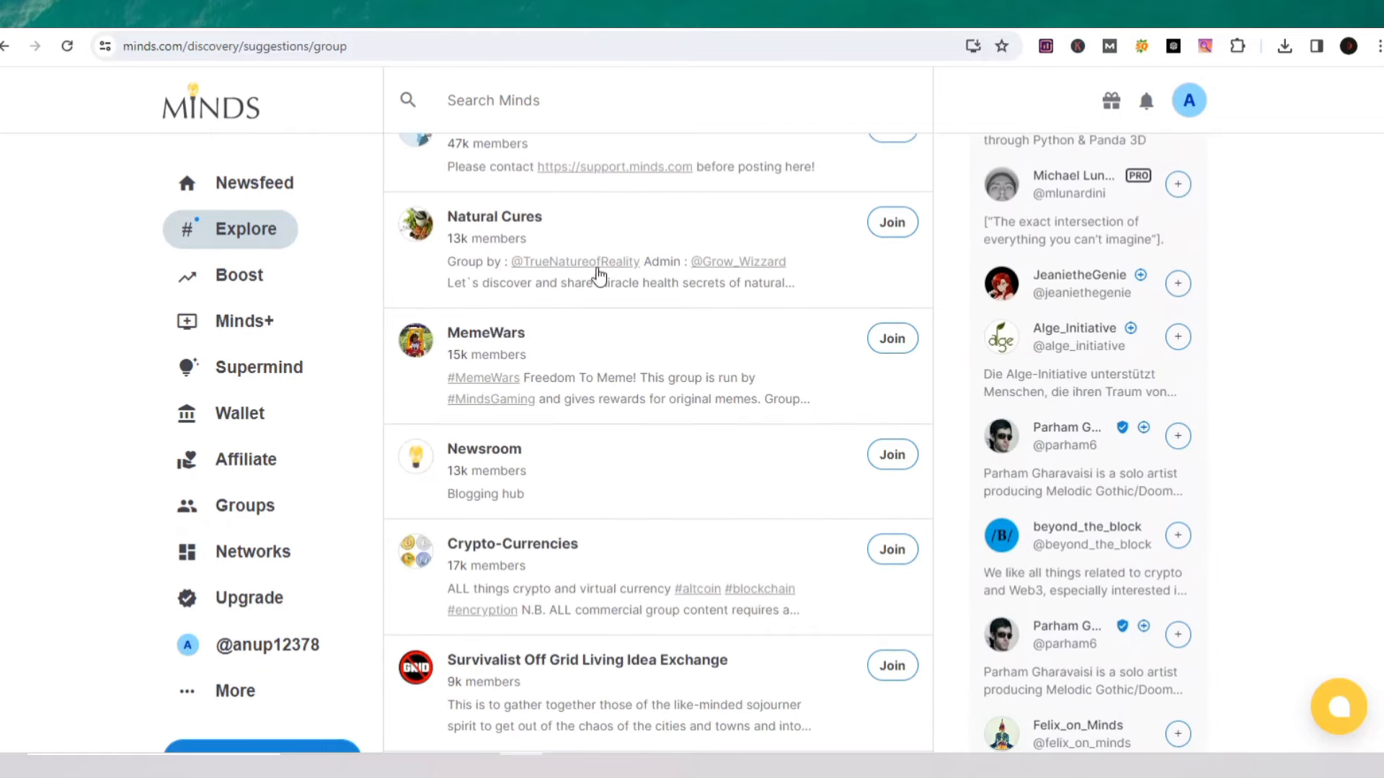
pyautogui.scroll(-5, 597, 276)
pyautogui.scroll(-2, 597, 275)
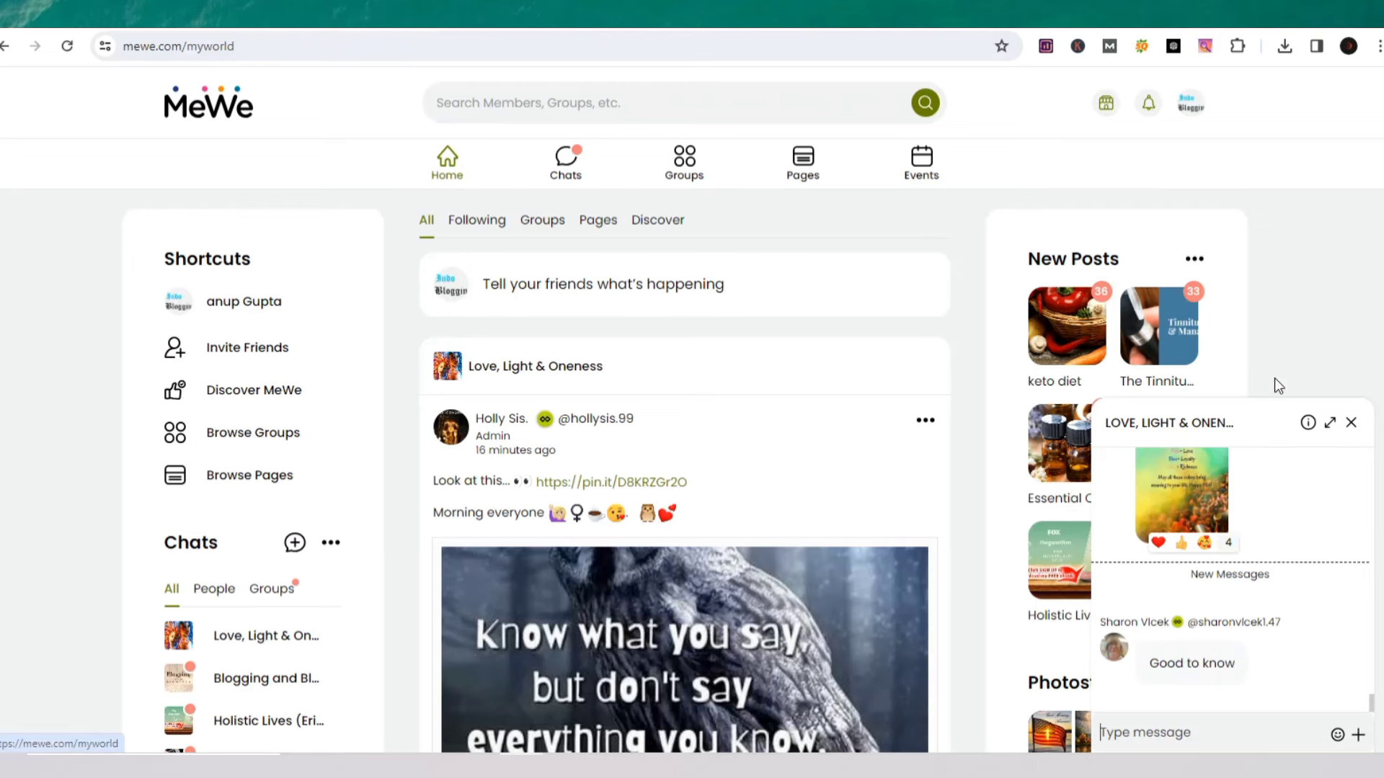
# - Close the Love, Light & Oneness chat popup, then open and dismiss the post composer
pyautogui.click(1350, 423)
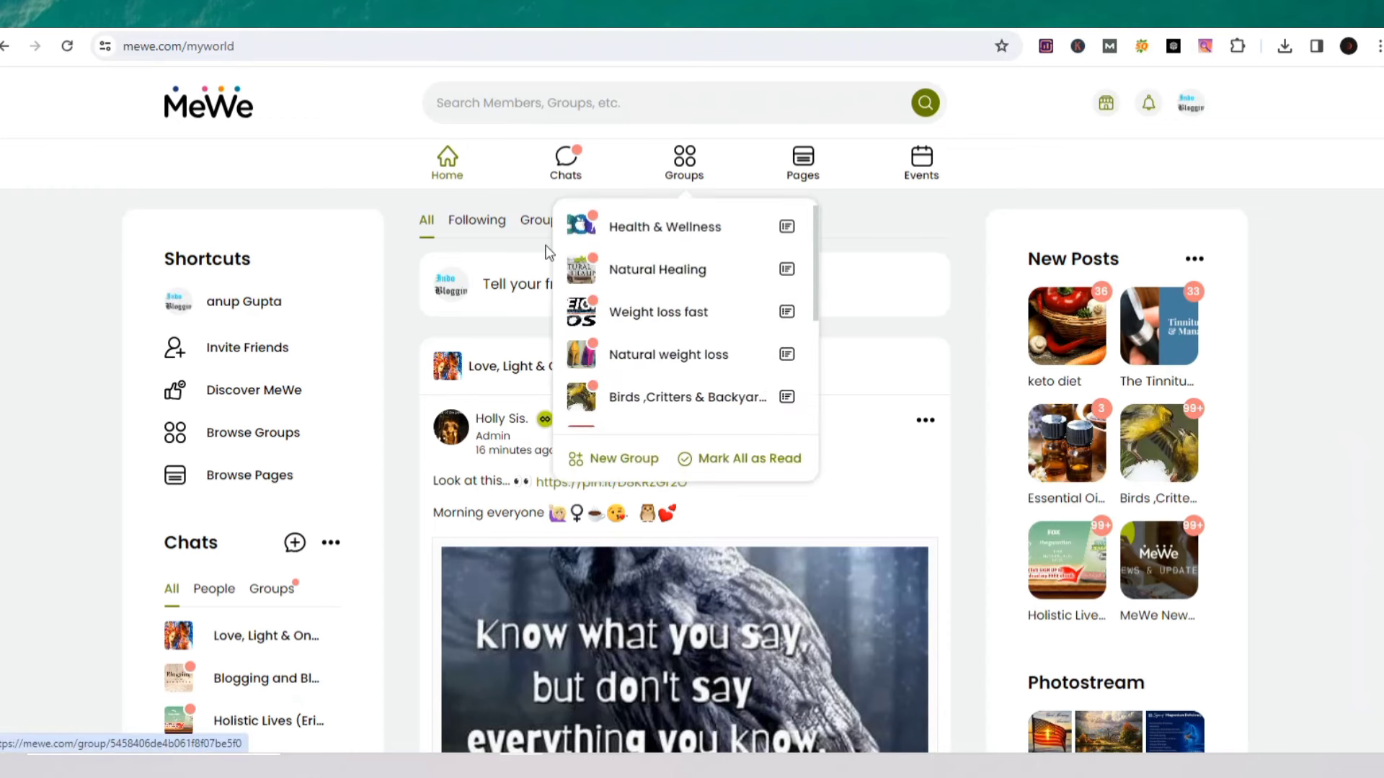
pyautogui.click(530, 286)
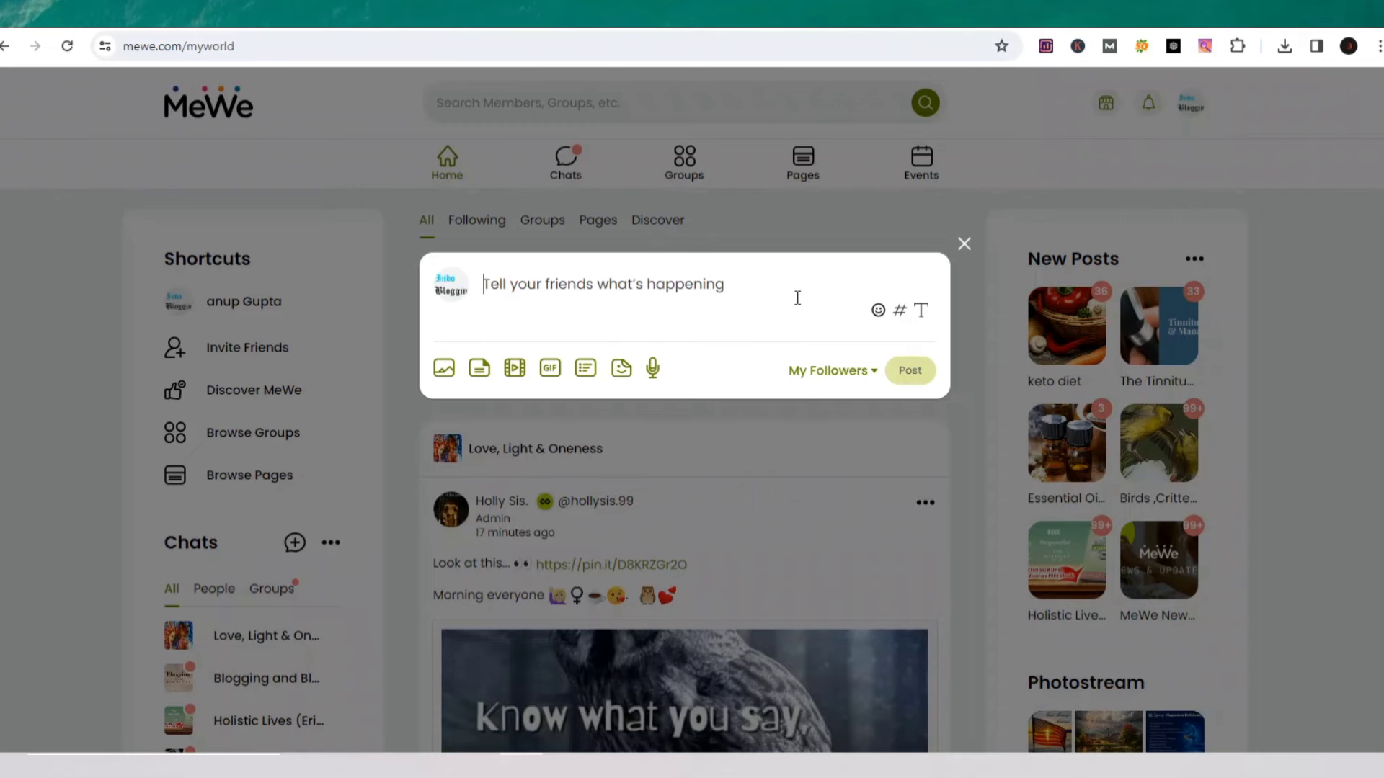
pyautogui.click(720, 222)
pyautogui.moveTo(684, 165)
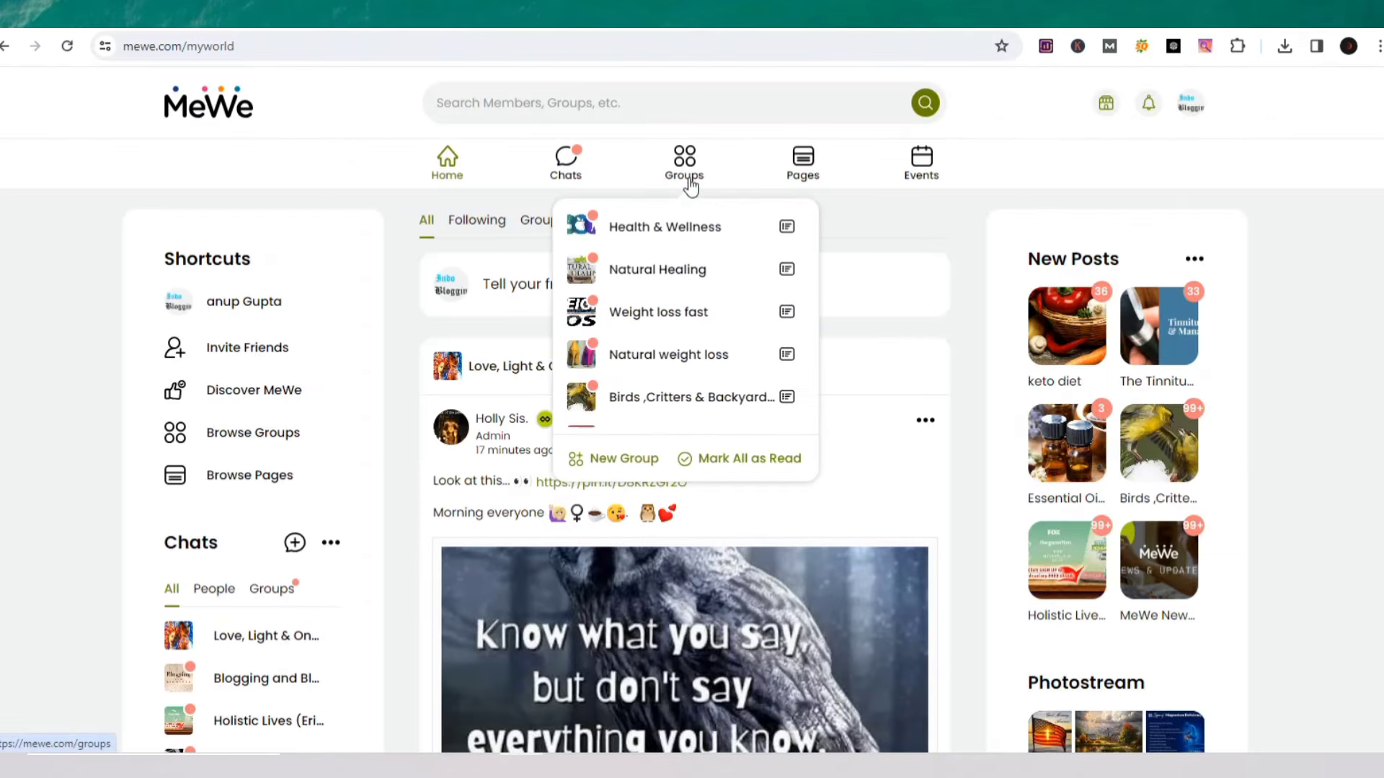